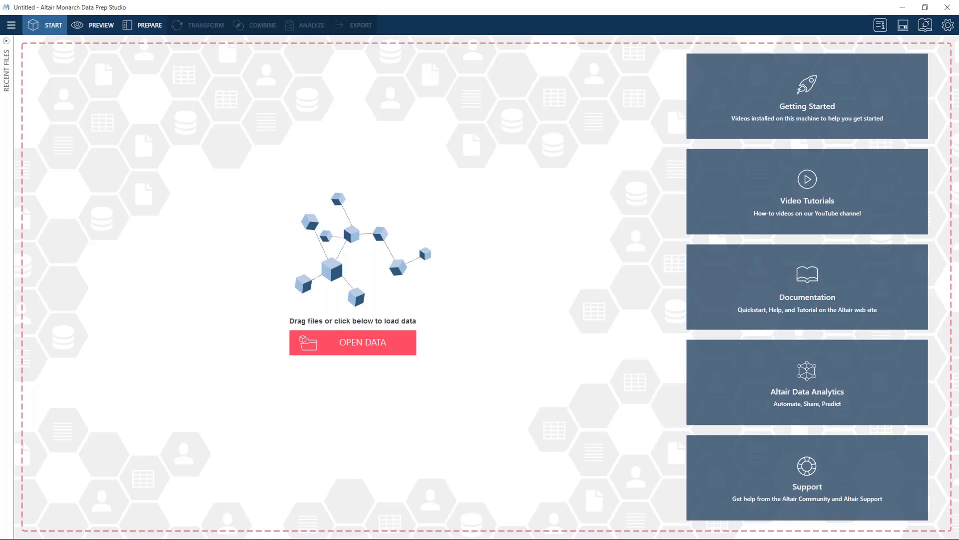
Examine planes.txt in Notepad++, highlighting the first listing's block and the field labels at the start of its lines
{"action": "left_click_drag", "start_coordinate": [178, 475], "coordinate": [465, 103]}
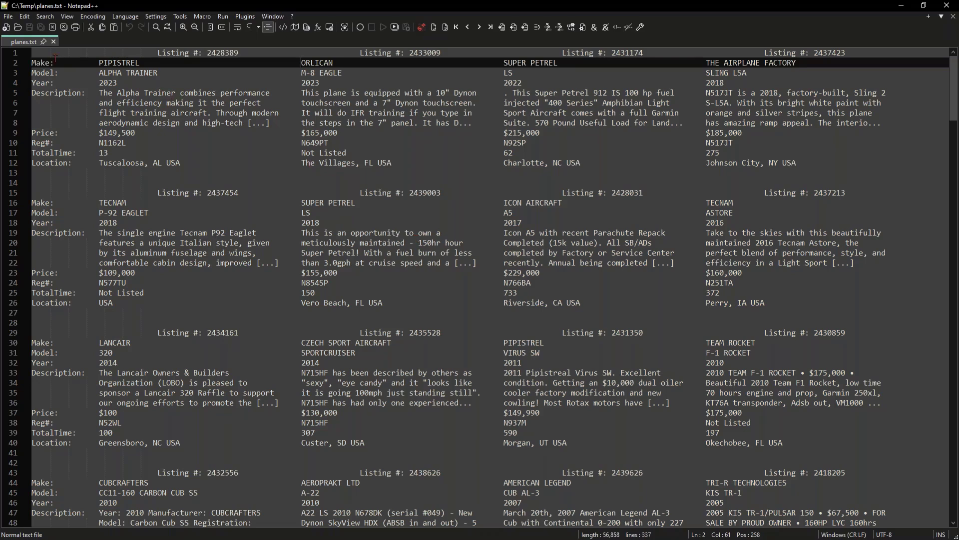
{"action": "left_click", "coordinate": [36, 52]}
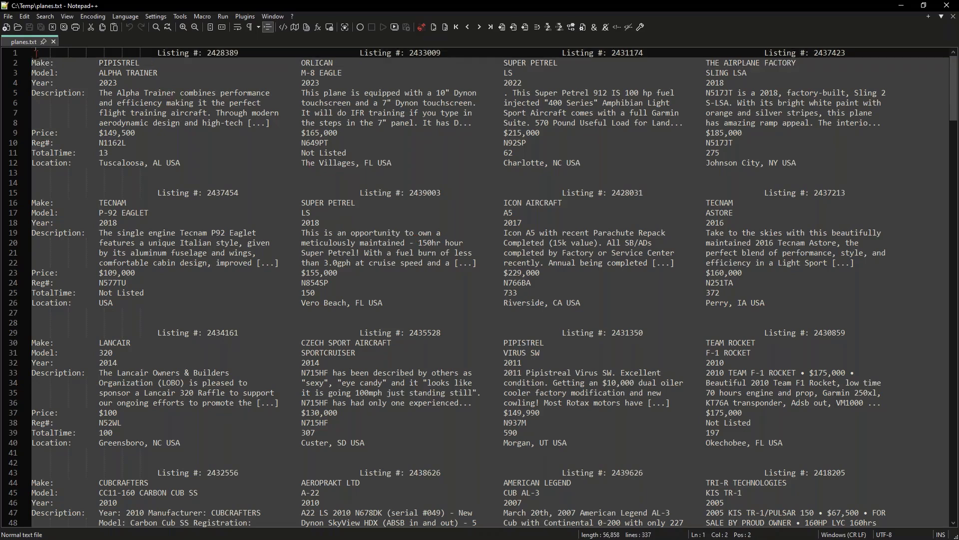
{"action": "left_click_drag", "start_coordinate": [36, 53], "coordinate": [238, 56]}
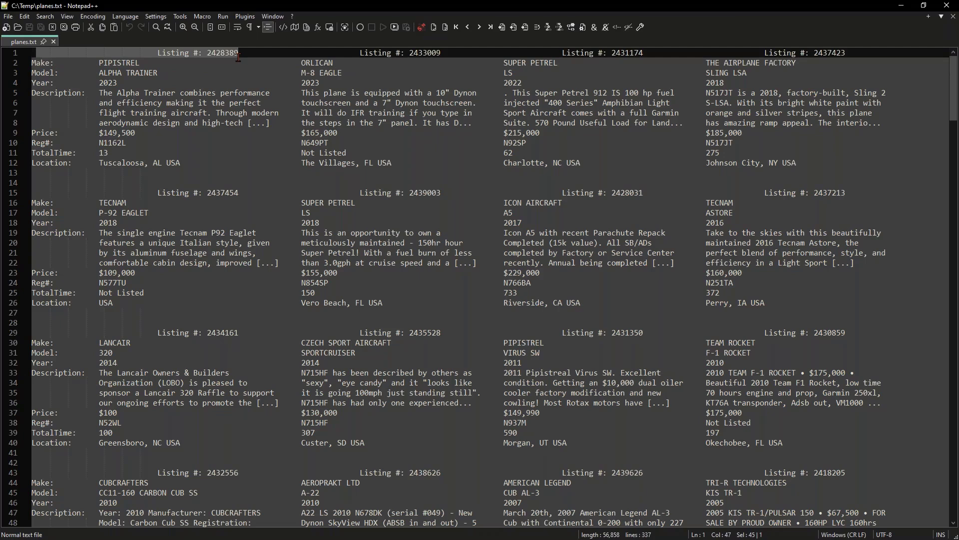
{"action": "key", "text": "shift+Down"}
{"action": "key", "text": "shift+Down"}
{"action": "key", "text": "shift+Down"}
{"action": "key", "text": "shift+Down"}
{"action": "key", "text": "shift+Down"}
{"action": "key", "text": "shift+Down"}
{"action": "key", "text": "shift+Down"}
{"action": "key", "text": "shift+Down"}
{"action": "key", "text": "shift+Down"}
{"action": "key", "text": "shift+Down"}
{"action": "key", "text": "shift+Down"}
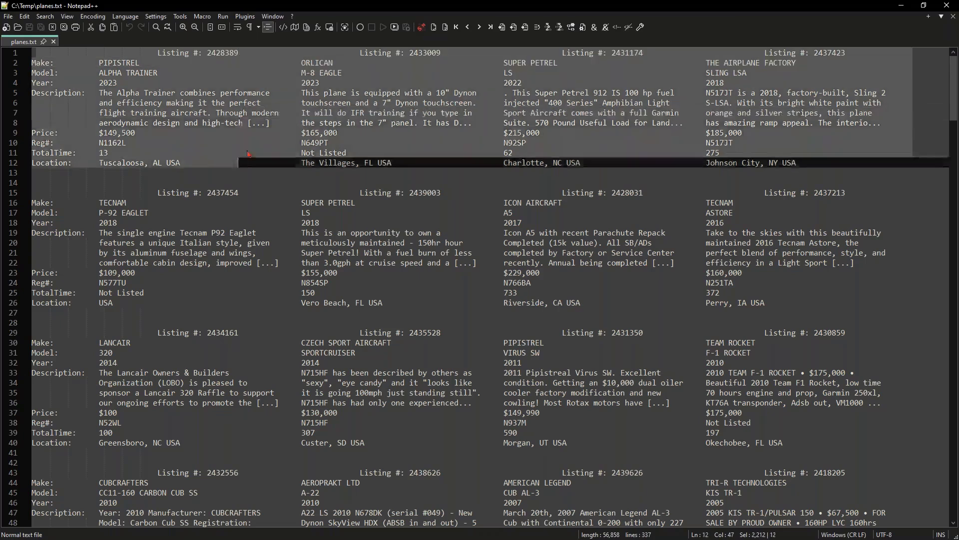
{"action": "left_click", "coordinate": [363, 145]}
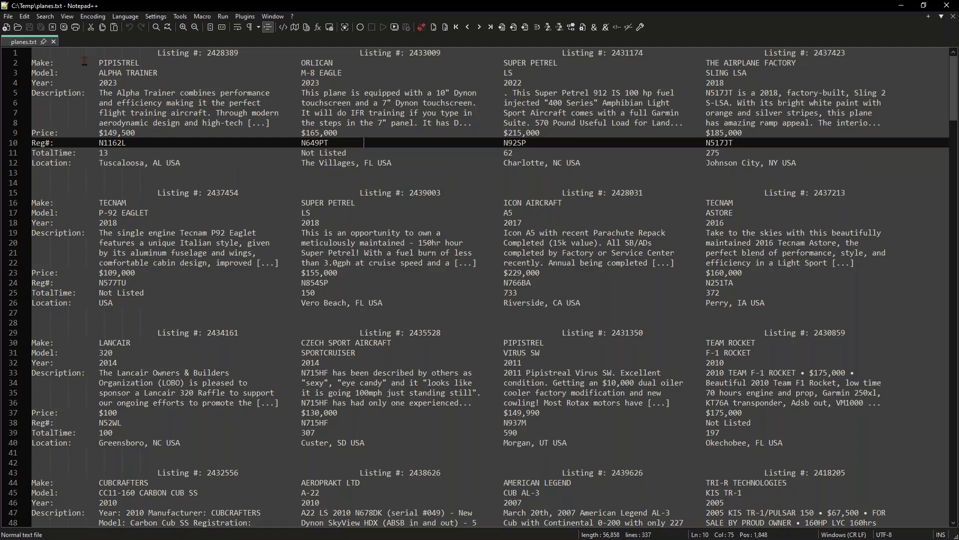
{"action": "left_click_drag", "start_coordinate": [32, 63], "coordinate": [73, 102]}
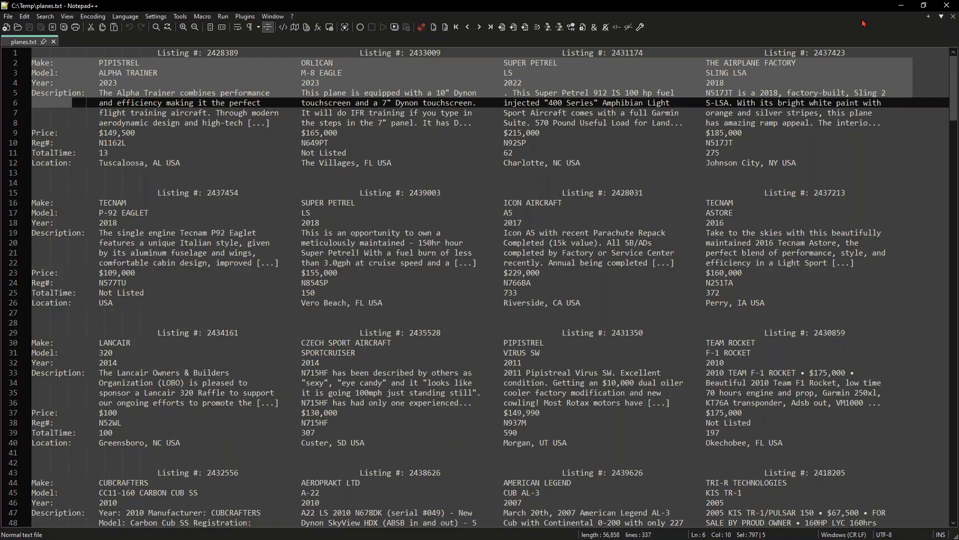
Switch from Notepad++ to Altair Monarch Data Prep Studio and maximize the Report Design window for planes.txt
{"action": "left_click", "coordinate": [902, 6]}
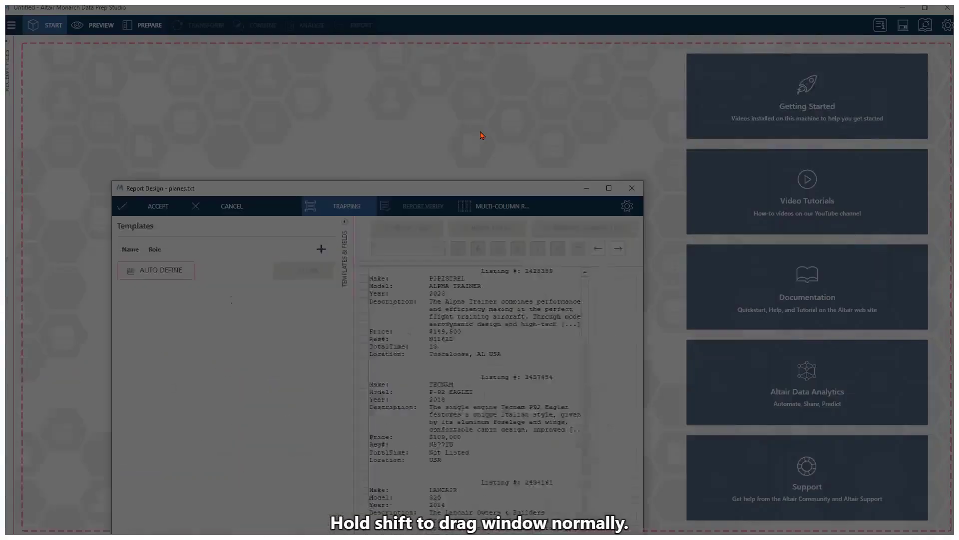
{"action": "left_click_drag", "start_coordinate": [482, 133], "coordinate": [484, 6]}
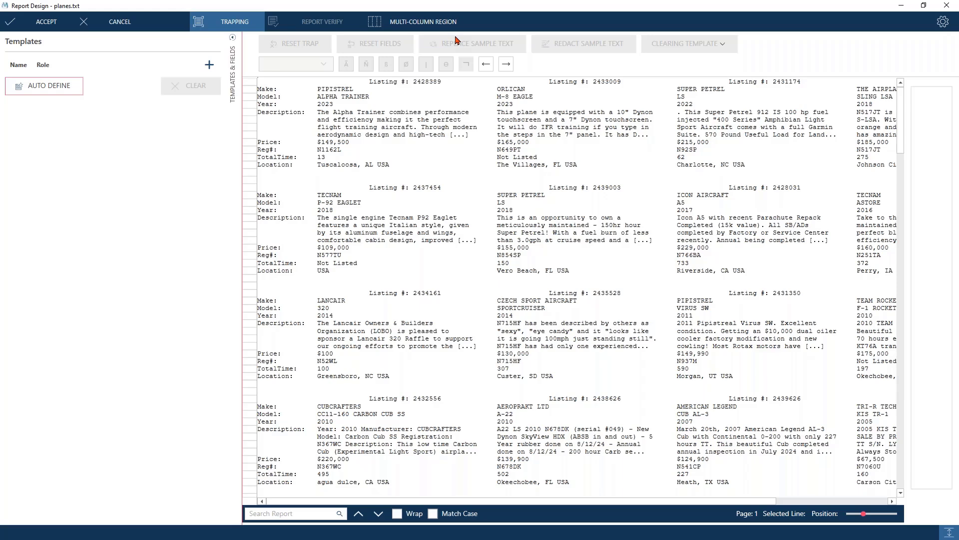
Examine the side-by-side listing columns in the planes.txt report, highlighting the extent of each column across the page
{"action": "scroll", "coordinate": [589, 278], "scroll_direction": "down", "scroll_amount": 15}
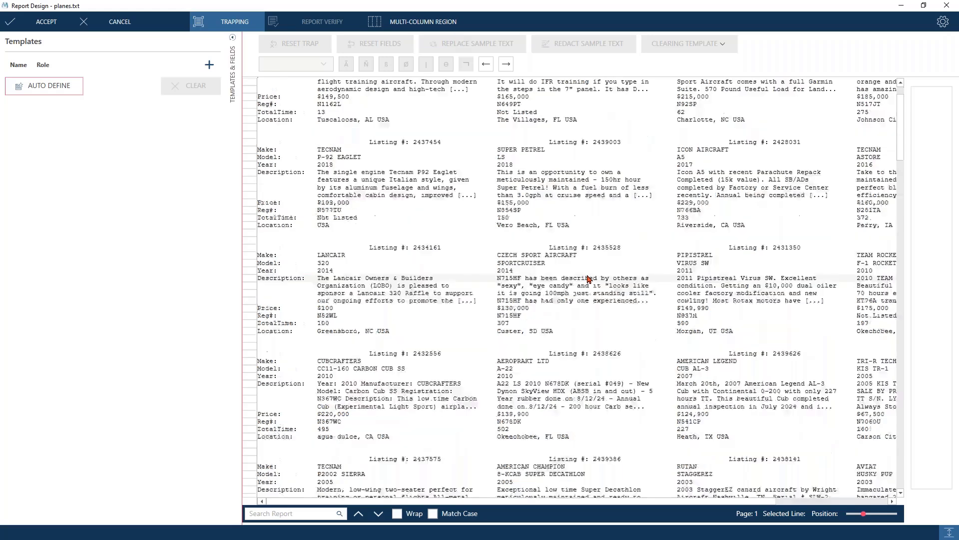
{"action": "scroll", "coordinate": [550, 278], "scroll_direction": "up", "scroll_amount": 15}
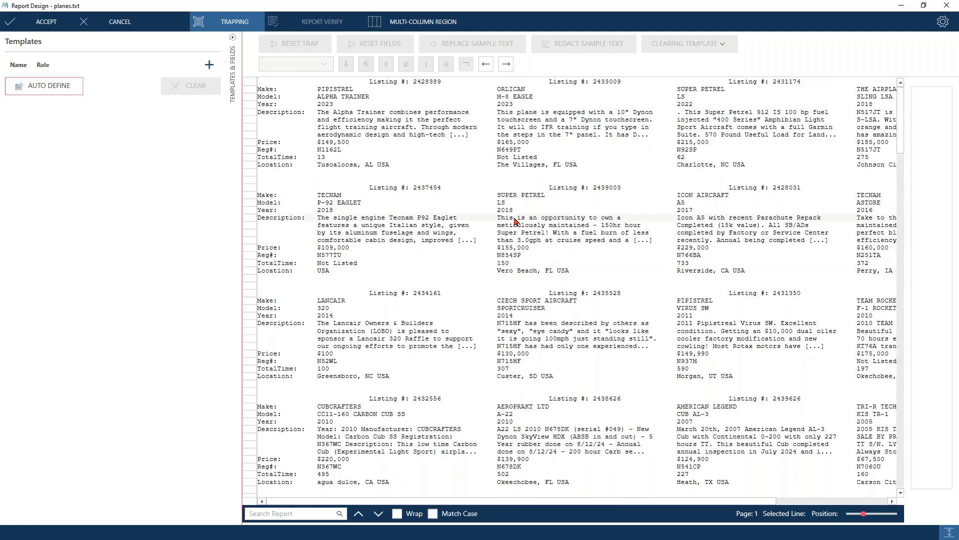
{"action": "left_click_drag", "start_coordinate": [342, 114], "coordinate": [477, 452]}
{"action": "left_click_drag", "start_coordinate": [499, 110], "coordinate": [662, 381]}
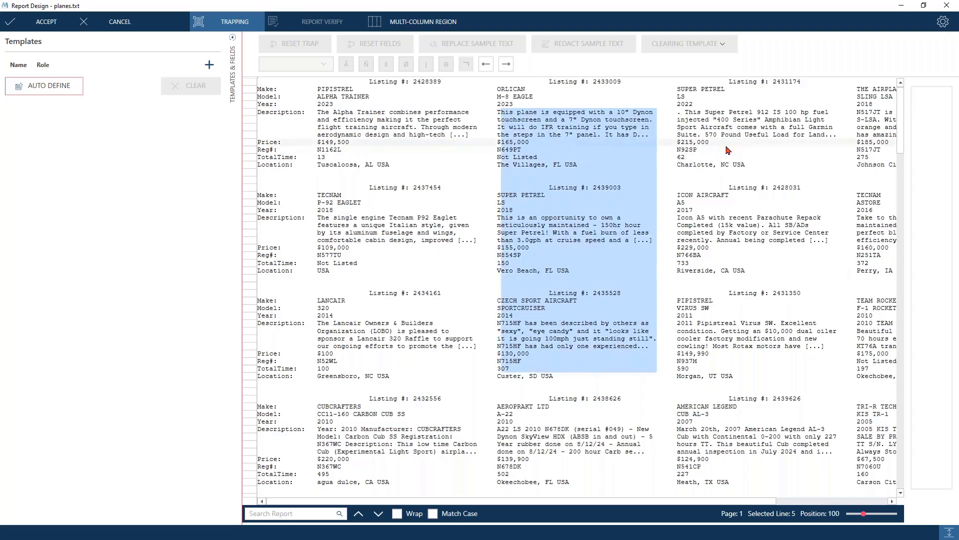
{"action": "left_click_drag", "start_coordinate": [725, 140], "coordinate": [869, 447]}
{"action": "left_click_drag", "start_coordinate": [734, 505], "coordinate": [837, 504]}
{"action": "left_click_drag", "start_coordinate": [766, 167], "coordinate": [849, 382]}
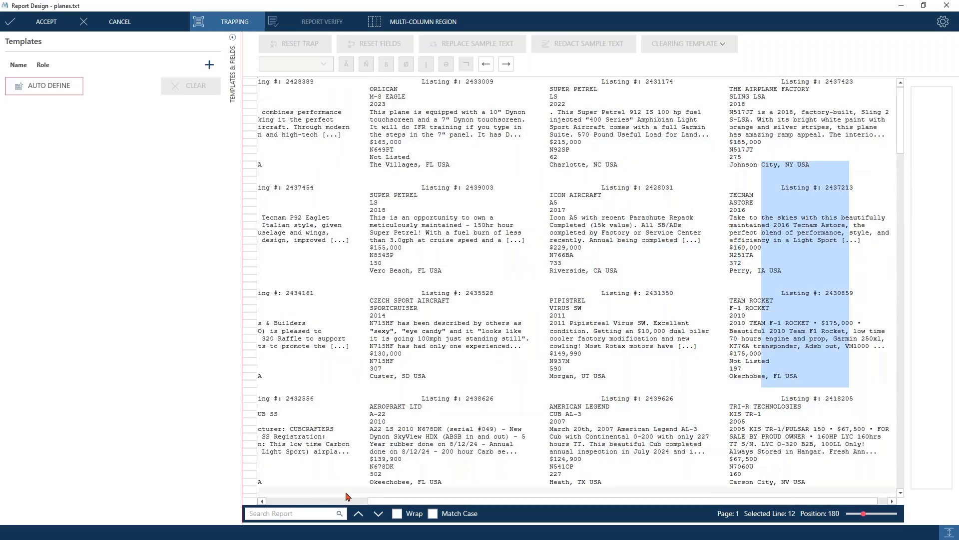
{"action": "left_click", "coordinate": [301, 504]}
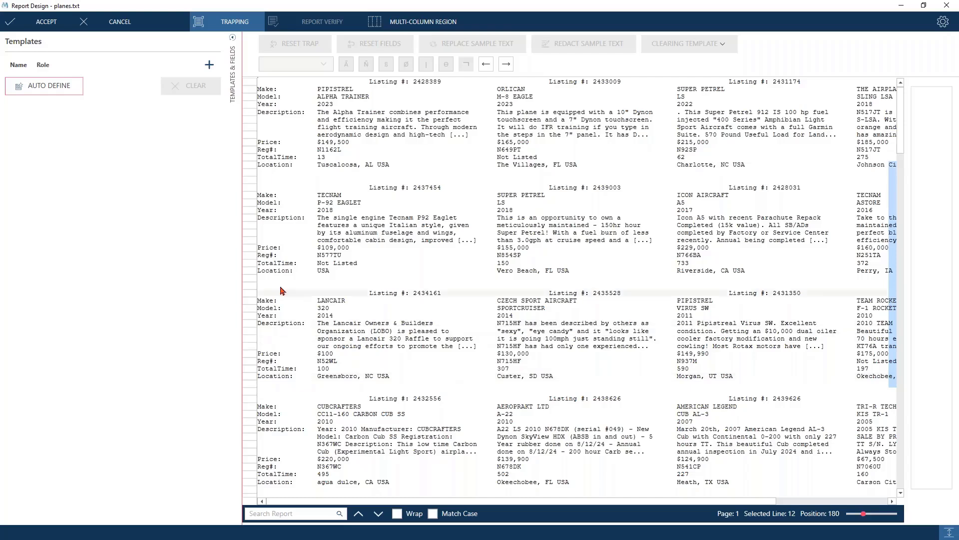
{"action": "left_click", "coordinate": [418, 25]}
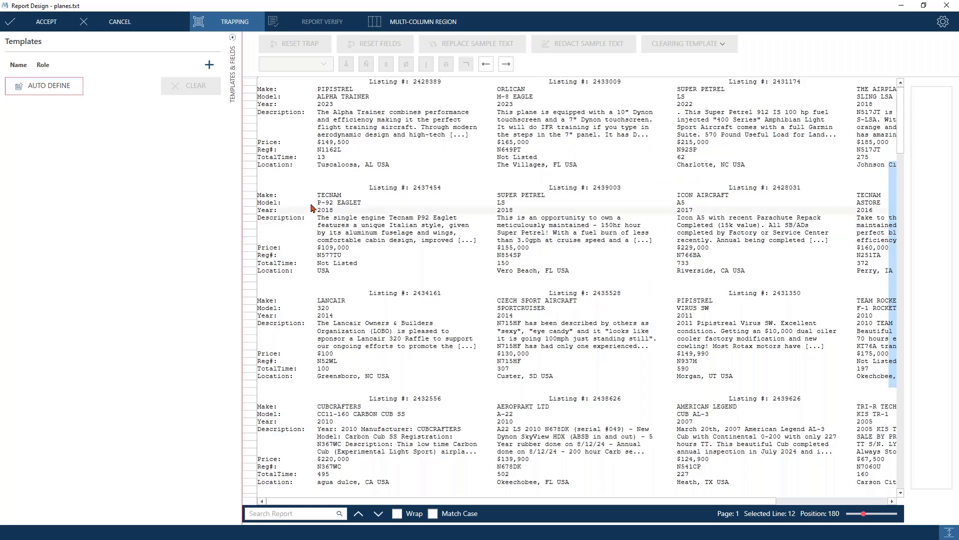
{"action": "left_click", "coordinate": [266, 196]}
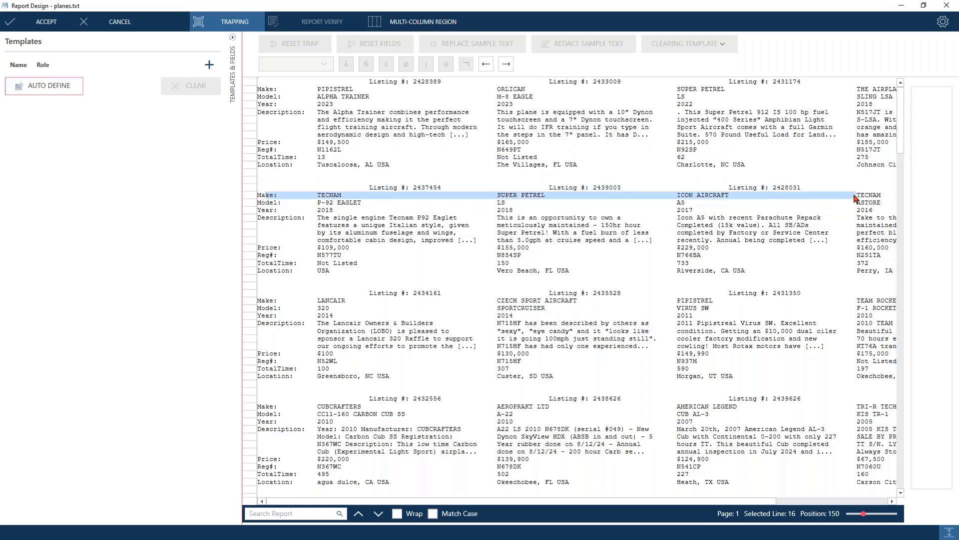
{"action": "left_click", "coordinate": [262, 91]}
{"action": "left_click_drag", "start_coordinate": [262, 91], "coordinate": [492, 468]}
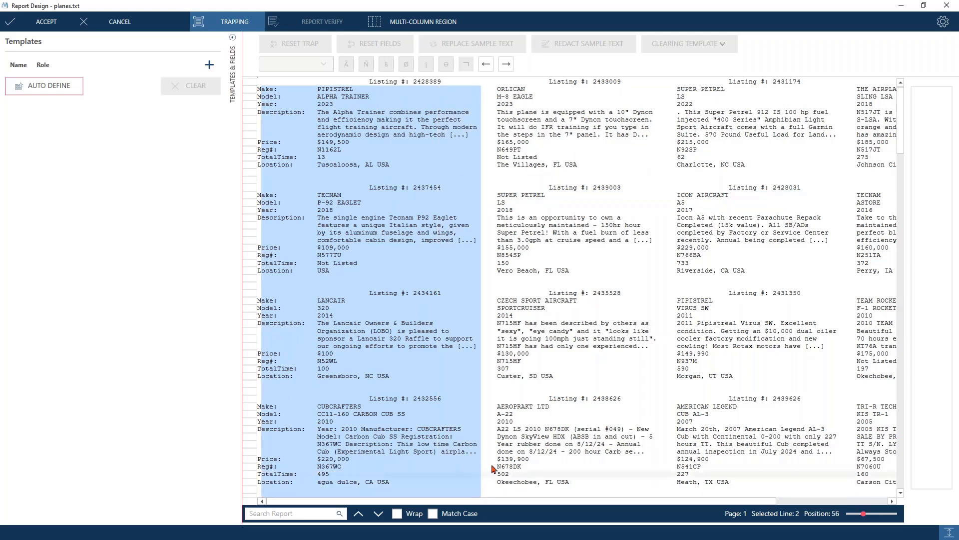
Activate columns in the multi-column region settings and highlight the span between the two default column boundaries
{"action": "left_click", "coordinate": [414, 22]}
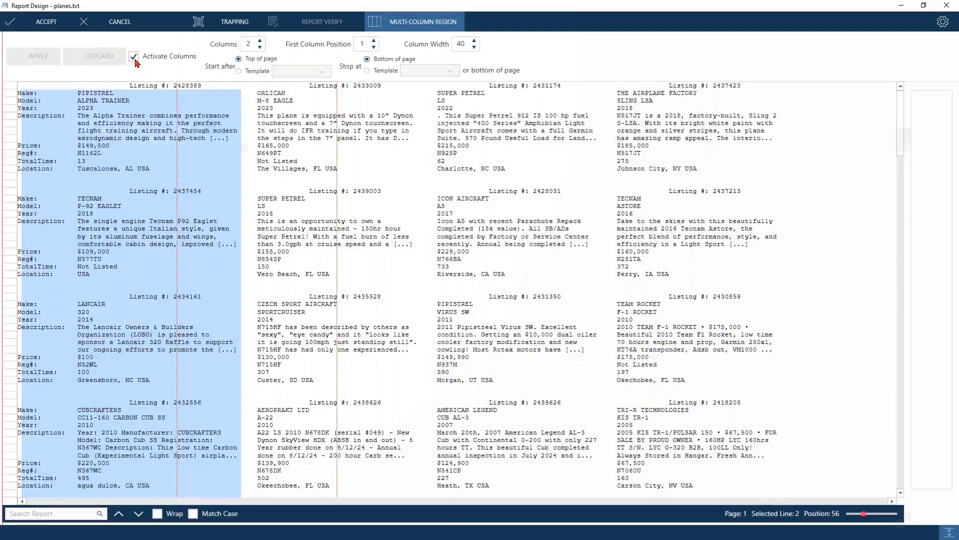
{"action": "left_click", "coordinate": [134, 58]}
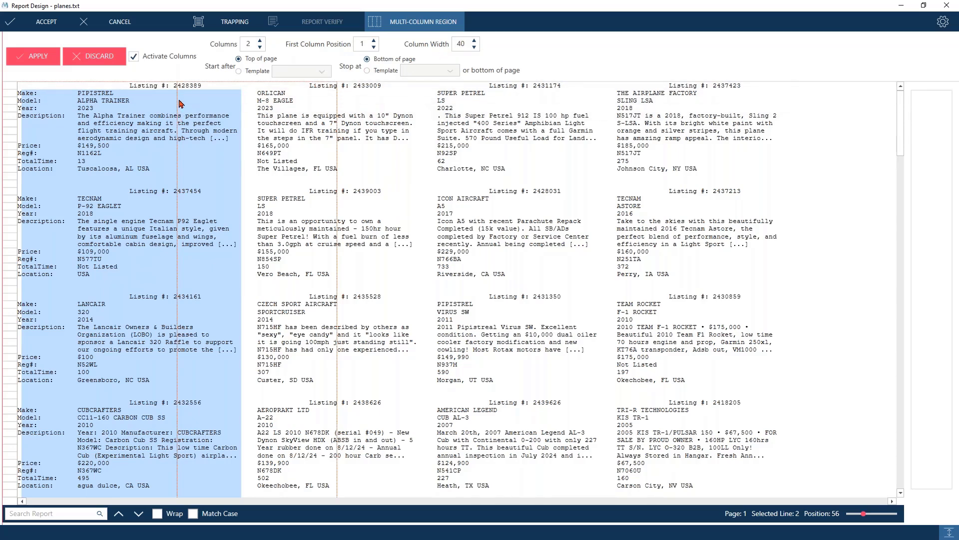
{"action": "left_click_drag", "start_coordinate": [179, 94], "coordinate": [334, 100]}
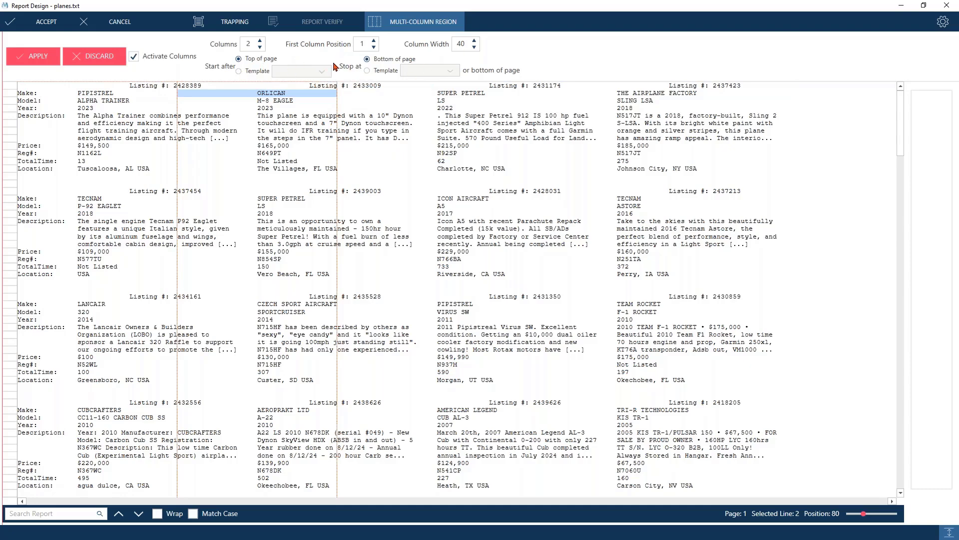
{"action": "left_click", "coordinate": [144, 161]}
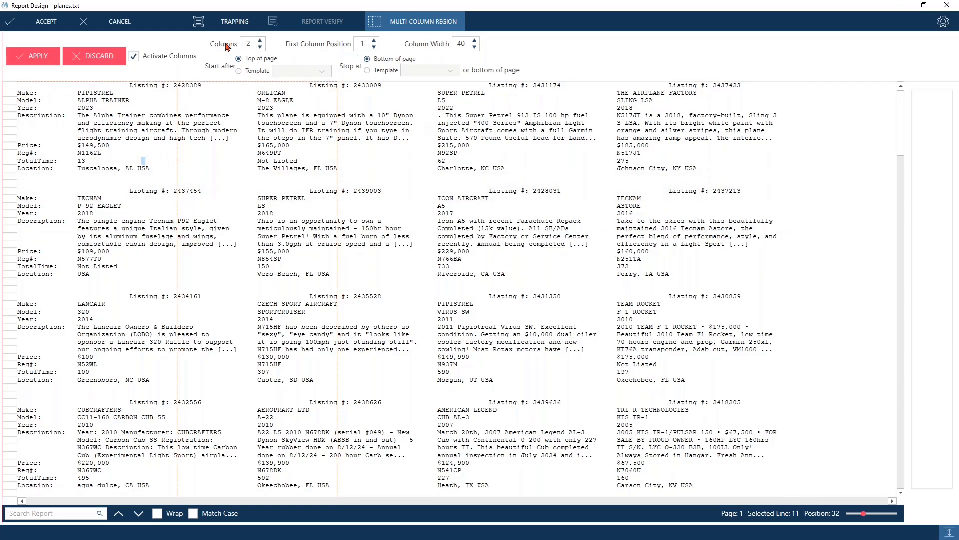
{"action": "left_click", "coordinate": [259, 41]}
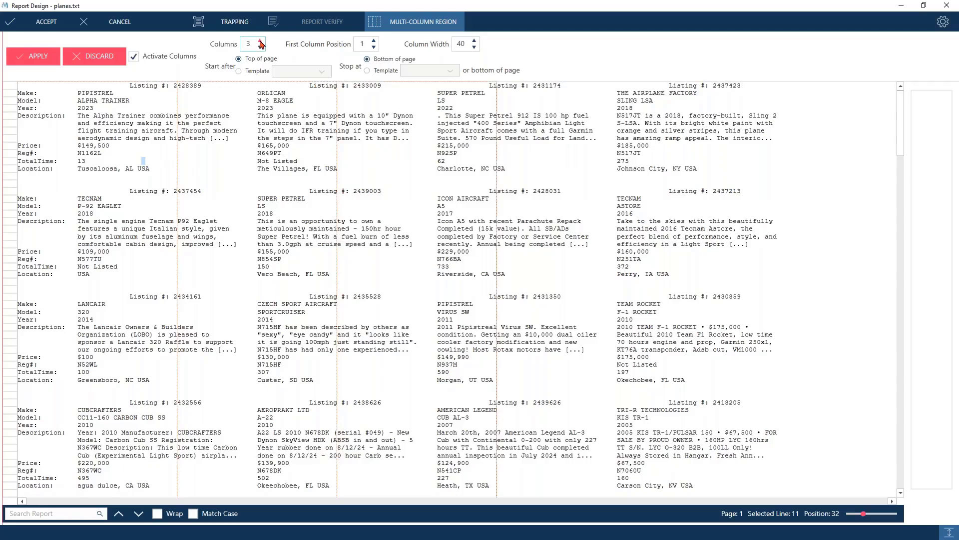
{"action": "left_click", "coordinate": [260, 41]}
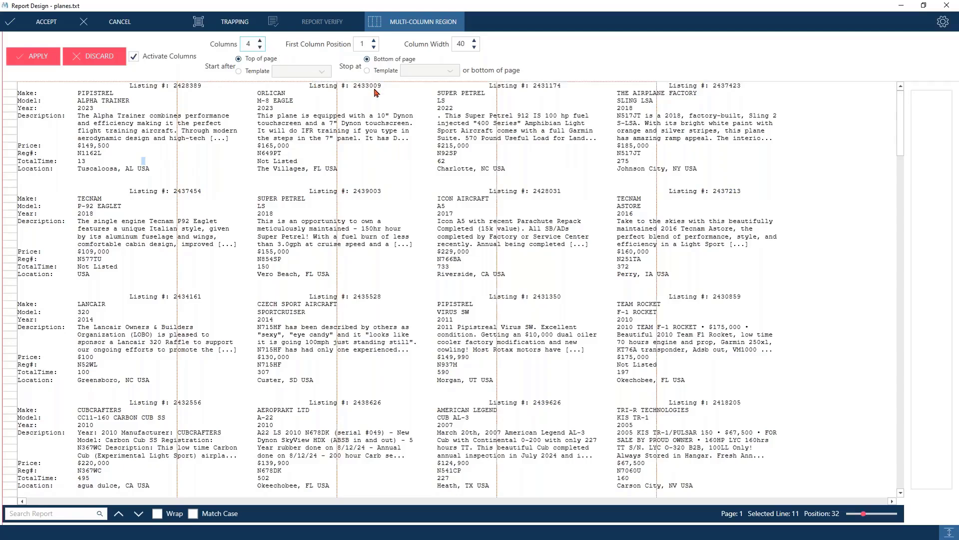
{"action": "left_click", "coordinate": [260, 47]}
{"action": "left_click", "coordinate": [259, 46]}
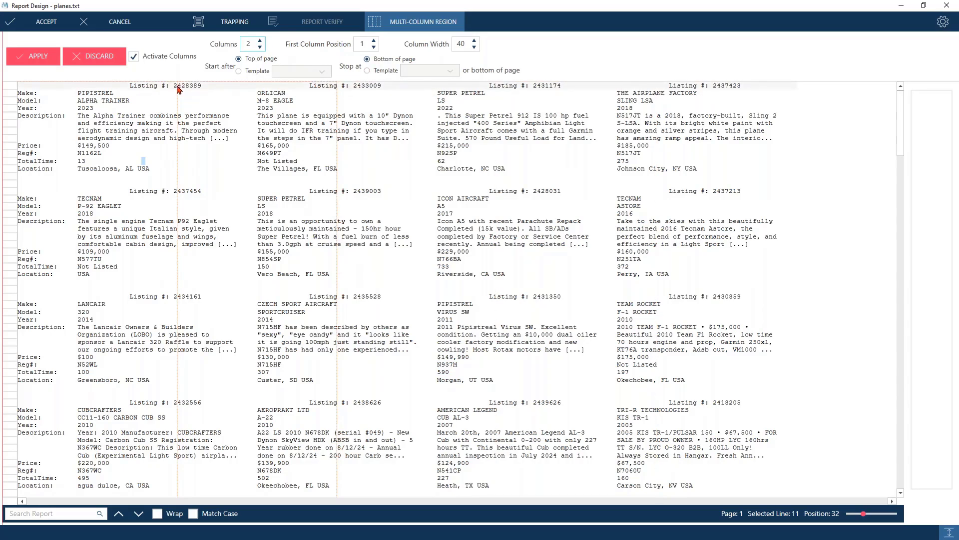
Set the number of columns to 4, highlighting the second and third column regions along the way
{"action": "left_click_drag", "start_coordinate": [178, 88], "coordinate": [345, 482]}
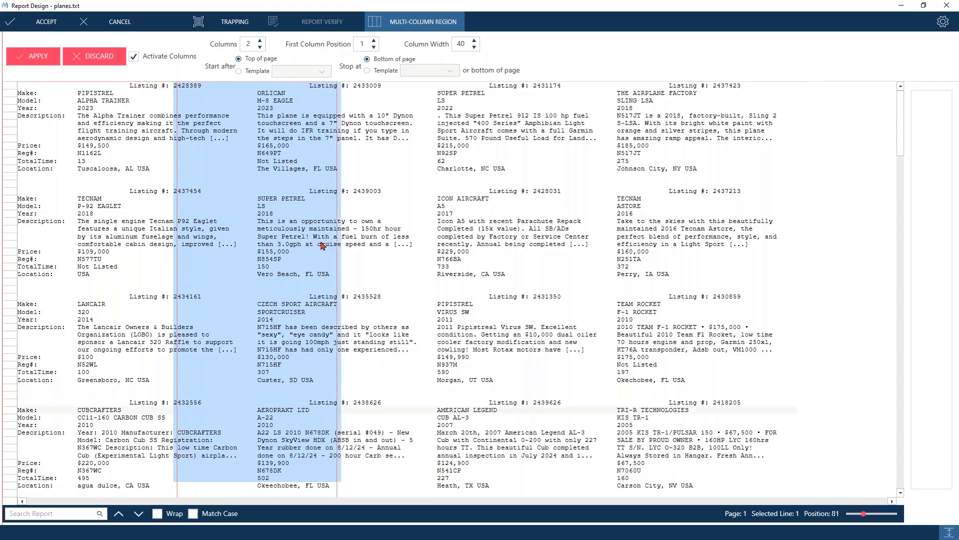
{"action": "left_click", "coordinate": [260, 42]}
{"action": "left_click", "coordinate": [444, 102]}
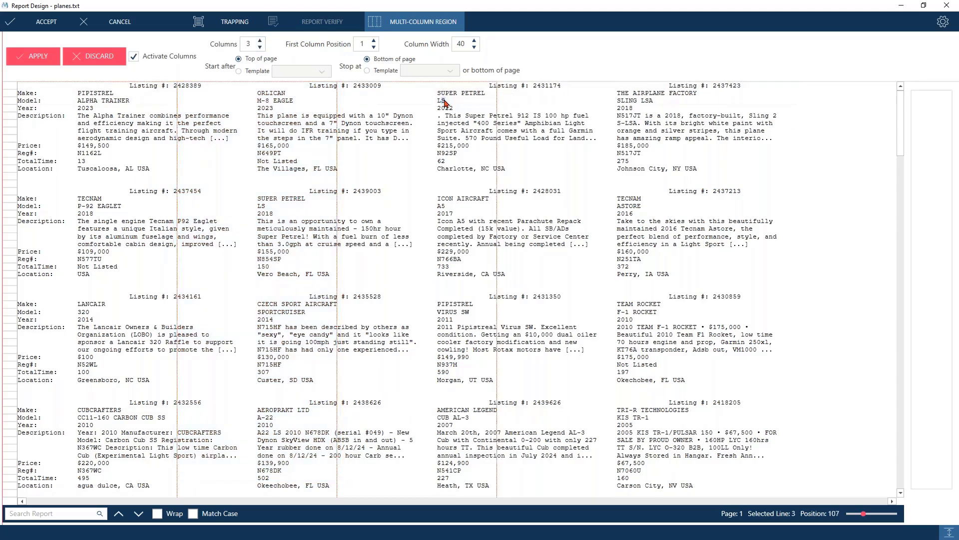
{"action": "left_click_drag", "start_coordinate": [444, 102], "coordinate": [531, 368]}
{"action": "left_click", "coordinate": [531, 169]}
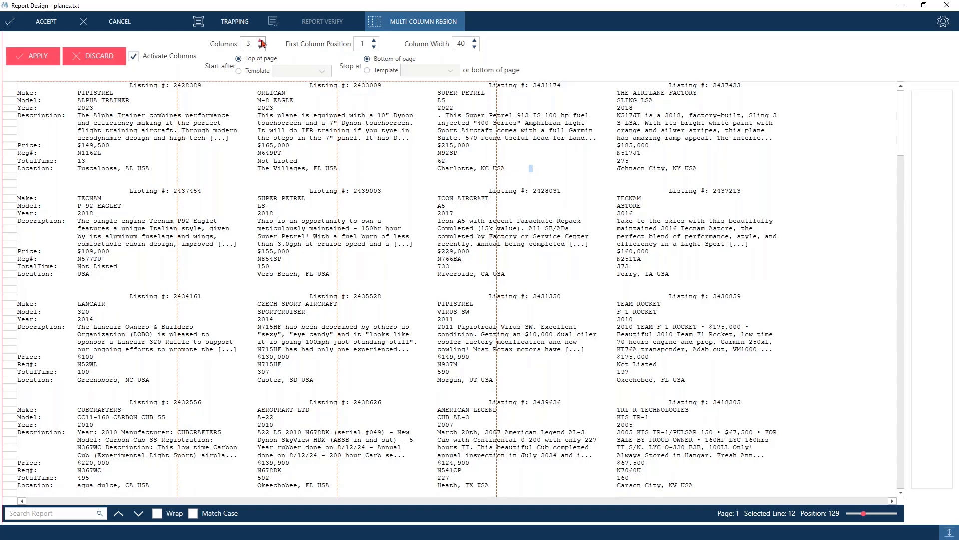
{"action": "left_click", "coordinate": [261, 42]}
Compare the column boundaries with the four listing columns by highlighting the text around each one
{"action": "left_click", "coordinate": [607, 123]}
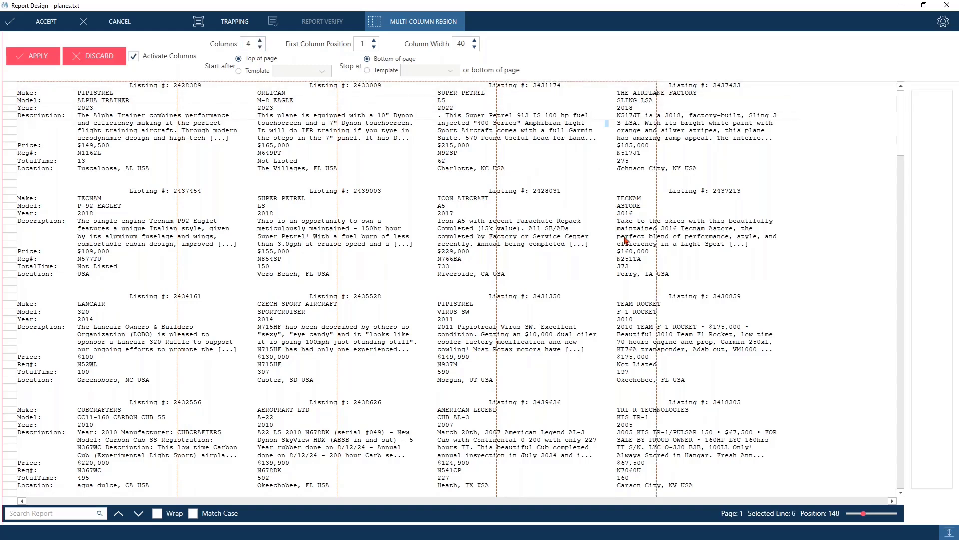
{"action": "left_click_drag", "start_coordinate": [97, 100], "coordinate": [139, 256]}
{"action": "left_click", "coordinate": [239, 115]}
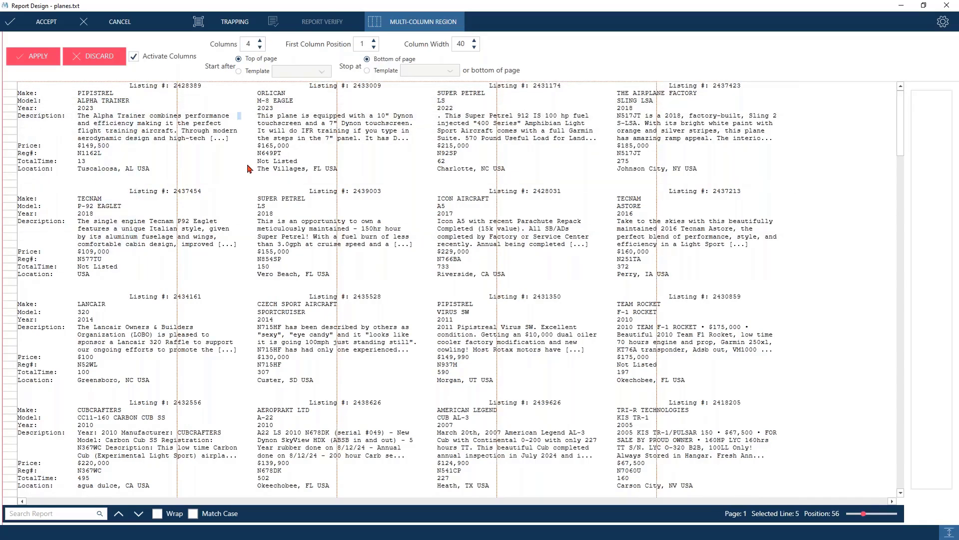
{"action": "left_click_drag", "start_coordinate": [240, 113], "coordinate": [277, 217]}
{"action": "left_click_drag", "start_coordinate": [373, 134], "coordinate": [441, 262]}
{"action": "left_click_drag", "start_coordinate": [534, 149], "coordinate": [613, 232]}
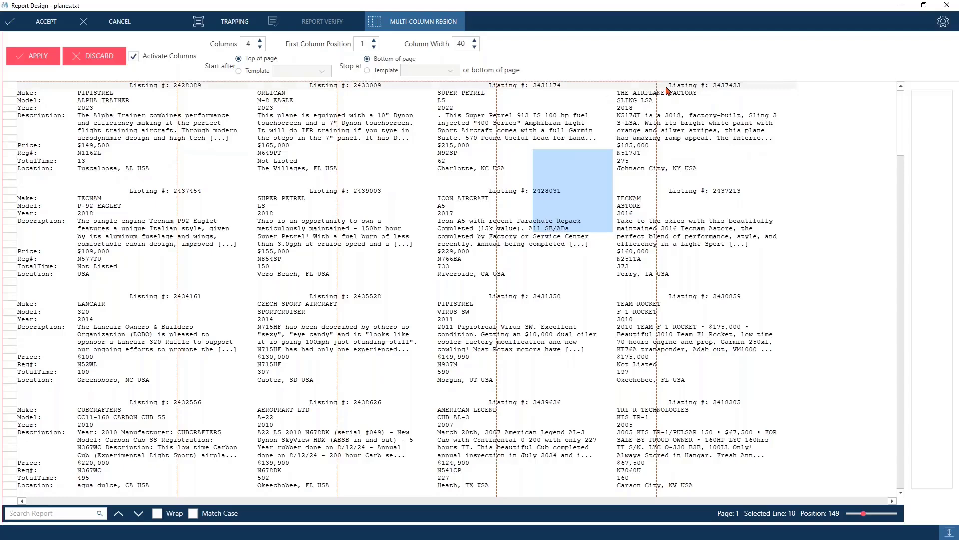
{"action": "left_click_drag", "start_coordinate": [666, 90], "coordinate": [767, 449]}
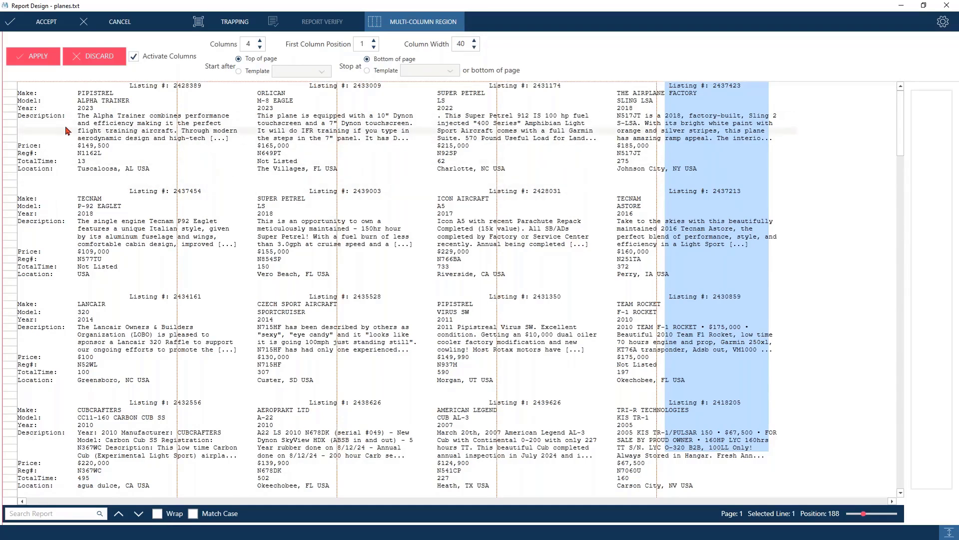
{"action": "left_click_drag", "start_coordinate": [18, 117], "coordinate": [174, 122]}
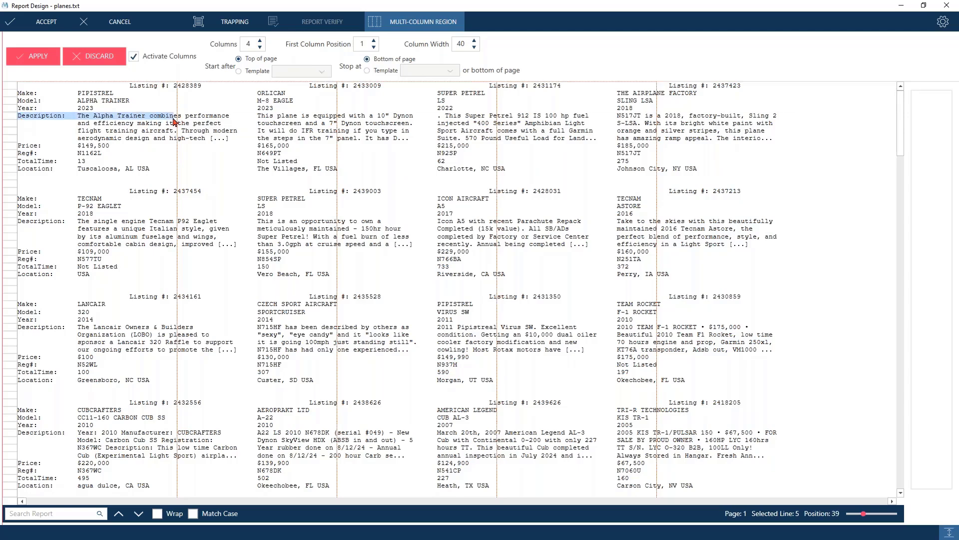
Increase the column width of the multi-column region to 51
{"action": "left_click", "coordinate": [475, 42]}
{"action": "left_click", "coordinate": [475, 42]}
{"action": "left_click", "coordinate": [476, 42]}
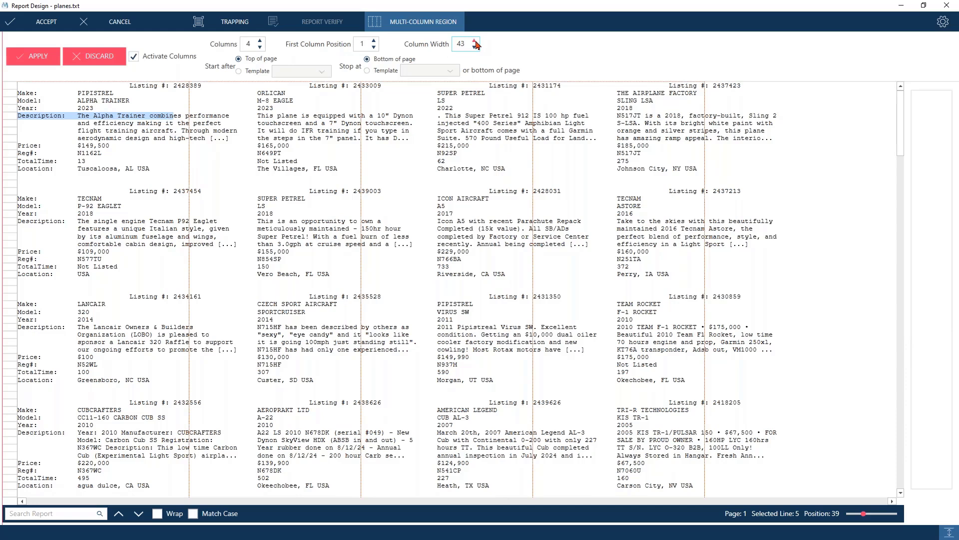
{"action": "left_click", "coordinate": [475, 42]}
{"action": "left_click", "coordinate": [476, 42]}
{"action": "left_click", "coordinate": [475, 42]}
{"action": "left_click", "coordinate": [476, 42]}
{"action": "left_click", "coordinate": [476, 42]}
{"action": "left_click", "coordinate": [476, 42]}
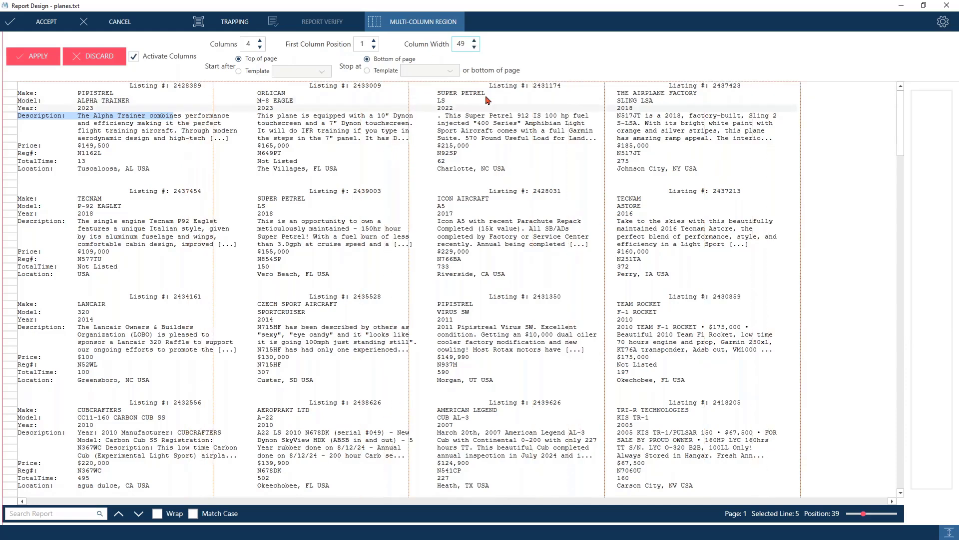
{"action": "left_click", "coordinate": [475, 43]}
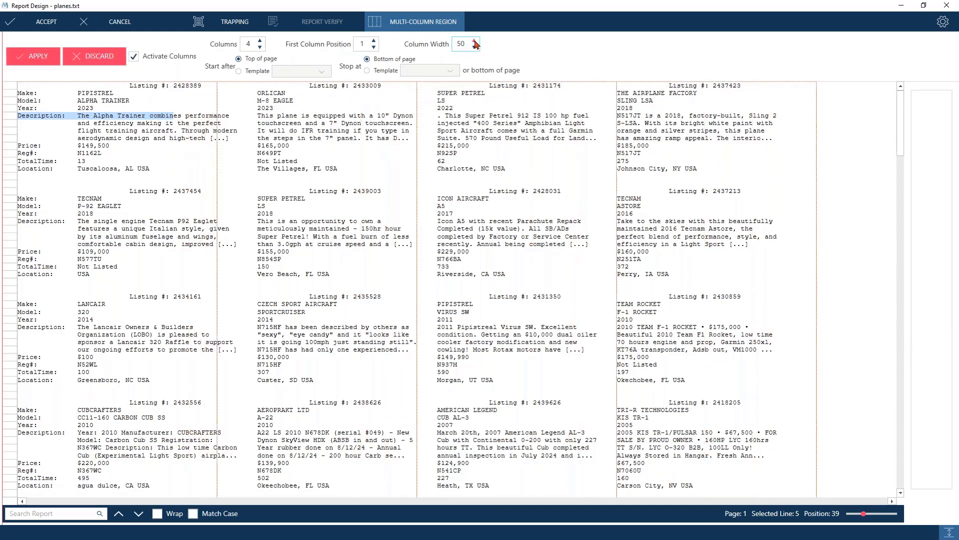
{"action": "left_click", "coordinate": [475, 43]}
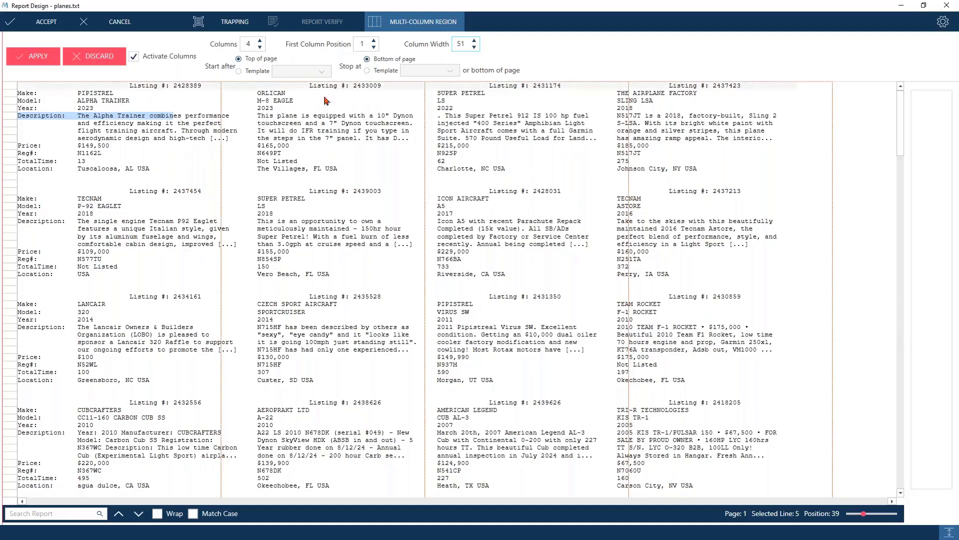
Compare the column boundaries with the listings by highlighting the first description's end and the text of the second, third and fourth columns
{"action": "left_click_drag", "start_coordinate": [149, 118], "coordinate": [214, 118]}
{"action": "left_click", "coordinate": [228, 117]}
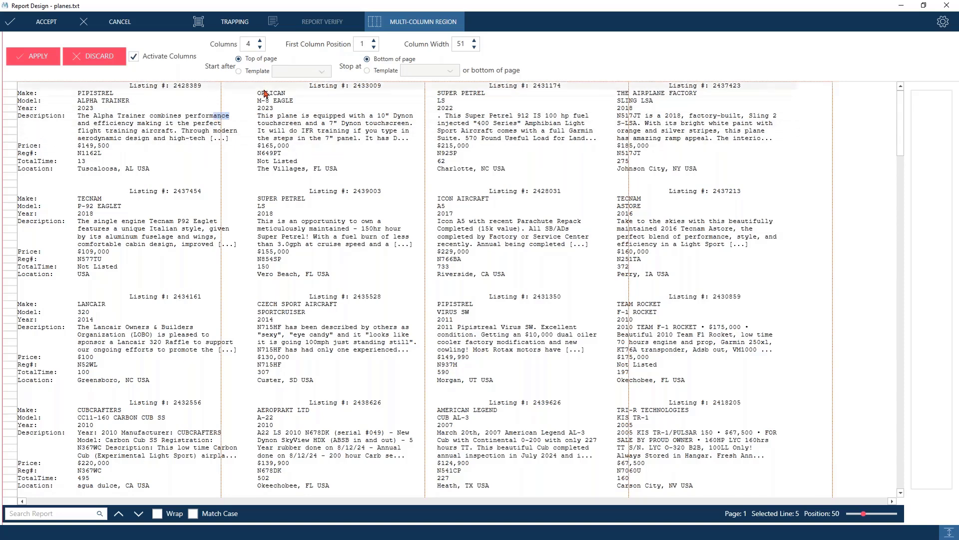
{"action": "left_click_drag", "start_coordinate": [261, 90], "coordinate": [400, 491]}
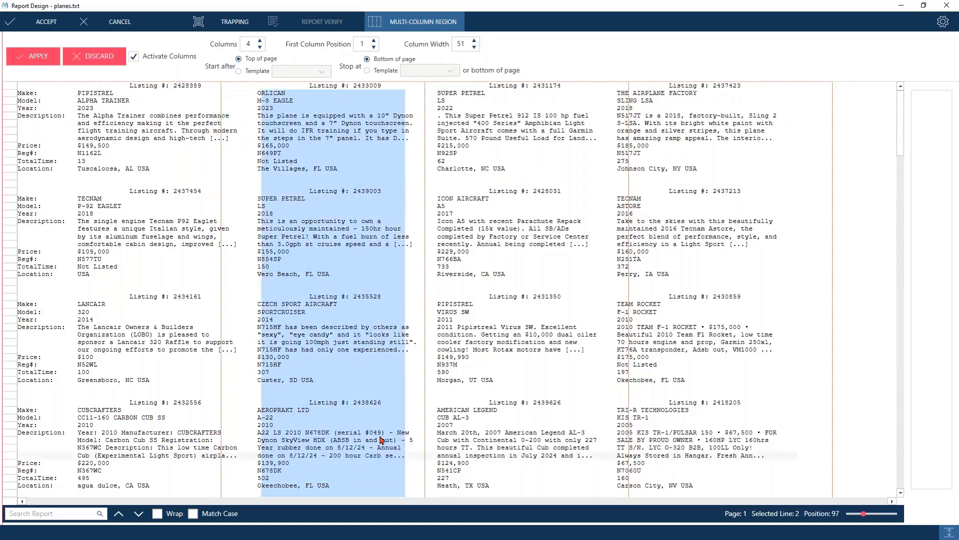
{"action": "left_click", "coordinate": [448, 101]}
{"action": "left_click_drag", "start_coordinate": [448, 101], "coordinate": [581, 494]}
{"action": "left_click_drag", "start_coordinate": [621, 102], "coordinate": [624, 162]}
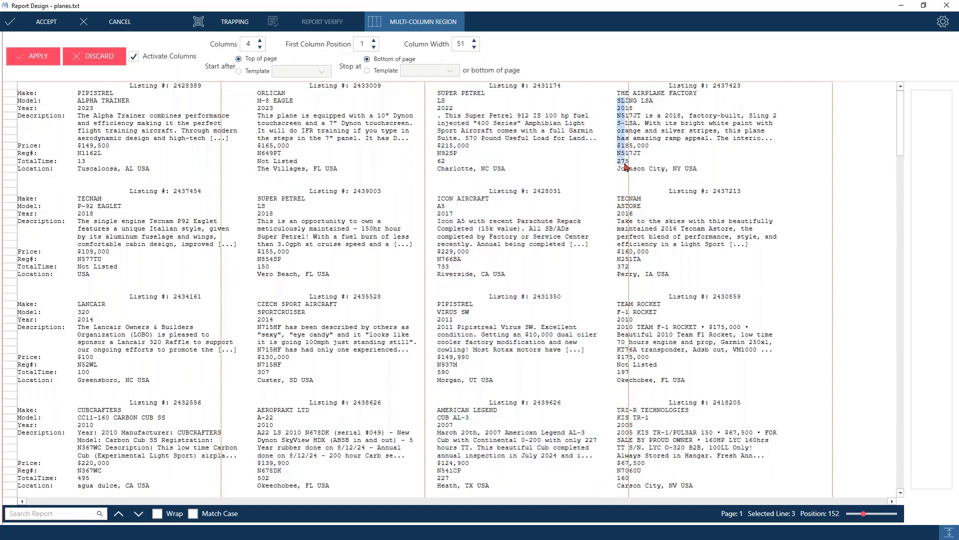
Try column widths of 49, 50 and 51, settling on 50, and highlight the text around the column boundaries
{"action": "left_click", "coordinate": [475, 48]}
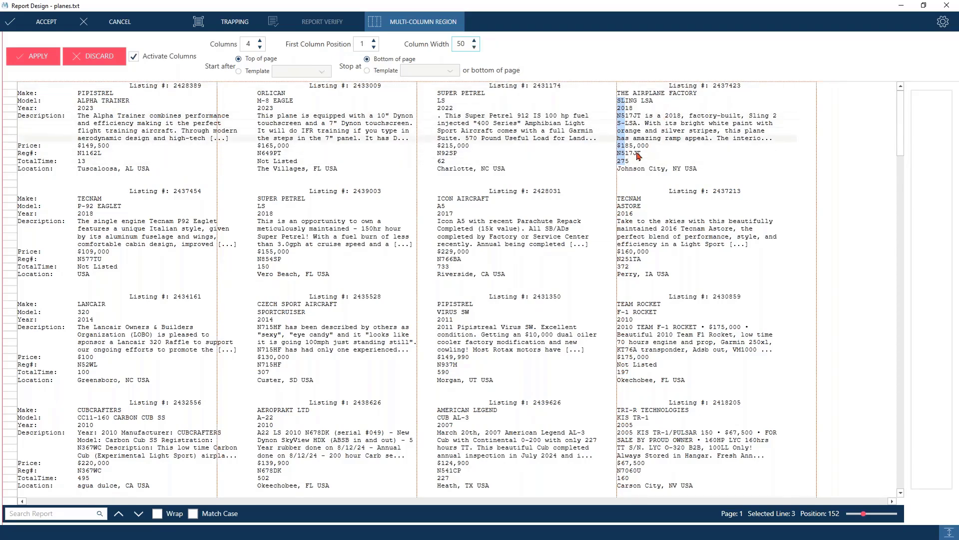
{"action": "left_click", "coordinate": [670, 141]}
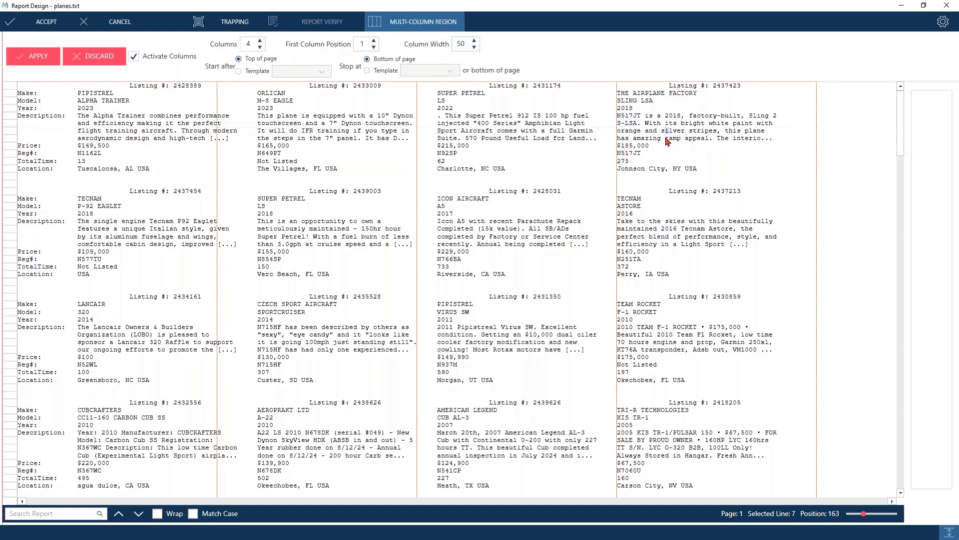
{"action": "left_click", "coordinate": [495, 141]}
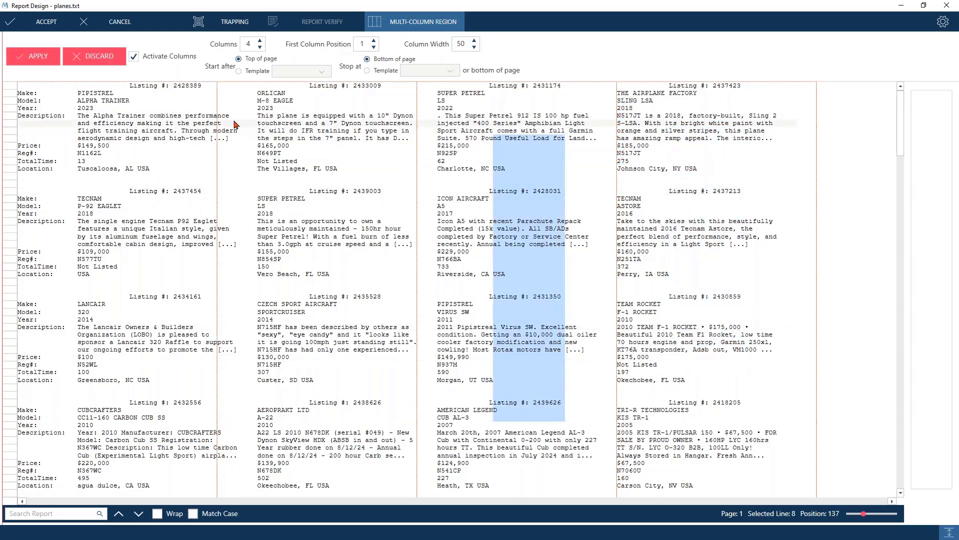
{"action": "left_click_drag", "start_coordinate": [222, 107], "coordinate": [242, 155]}
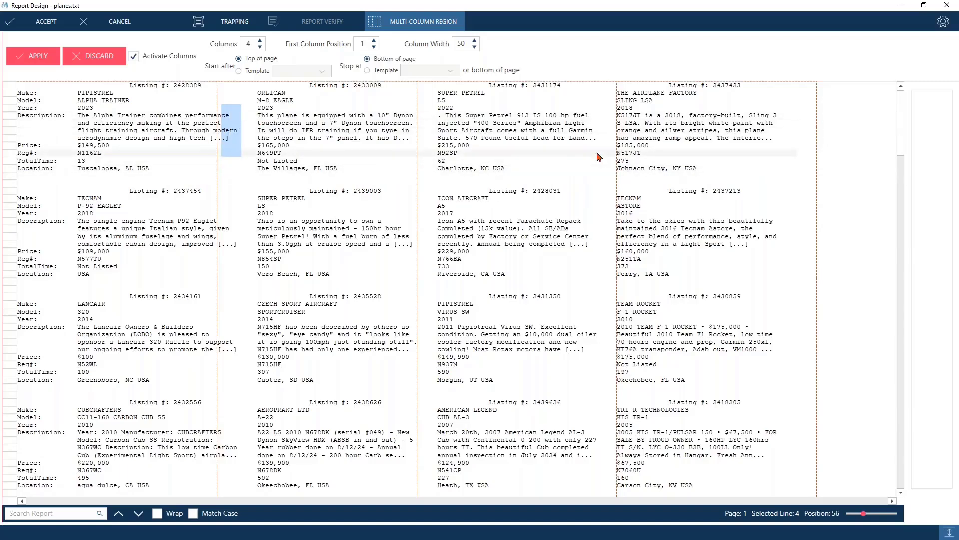
{"action": "left_click", "coordinate": [474, 48]}
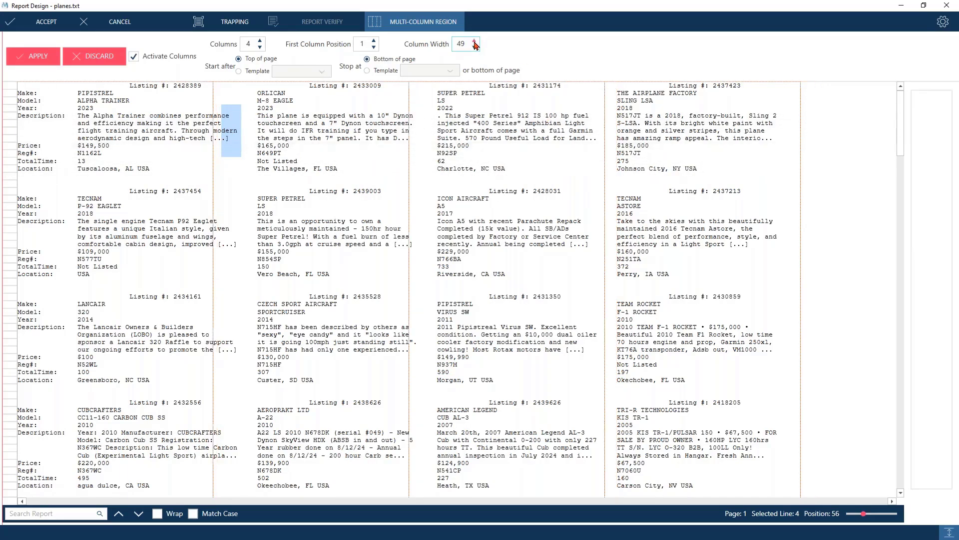
{"action": "left_click", "coordinate": [474, 42]}
{"action": "left_click", "coordinate": [474, 41]}
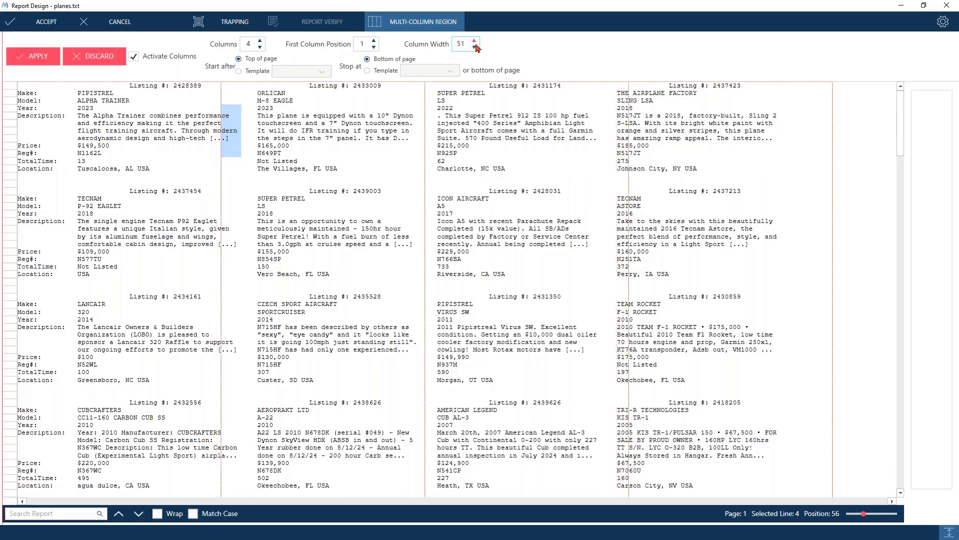
{"action": "left_click", "coordinate": [474, 48]}
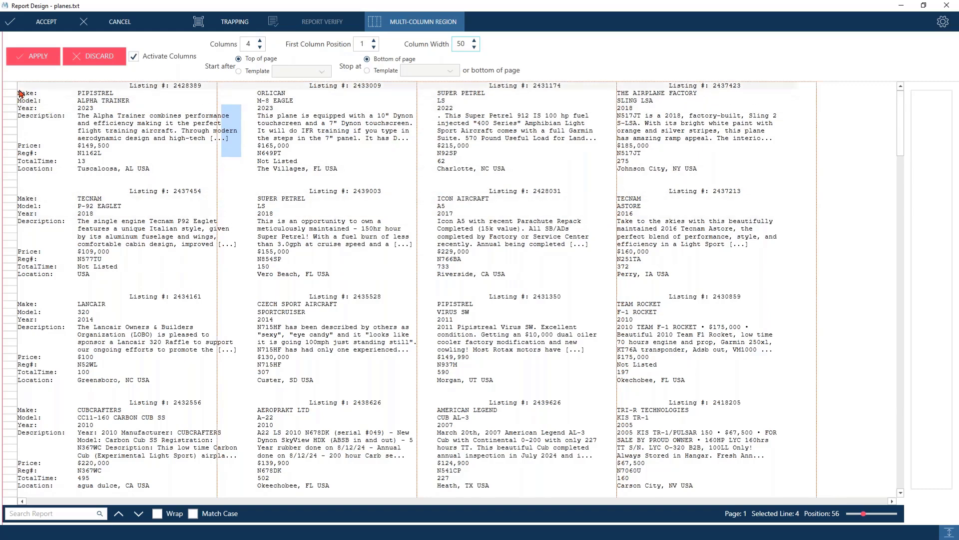
Examine the row labels such as Make and Model and where the first column's values start, highlighting both down the page
{"action": "left_click_drag", "start_coordinate": [21, 93], "coordinate": [60, 496]}
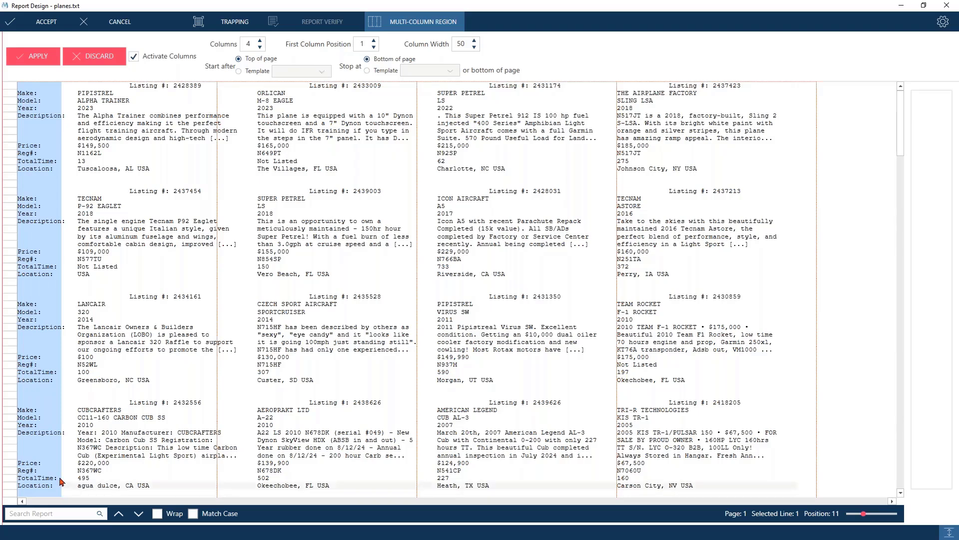
{"action": "scroll", "coordinate": [168, 197], "scroll_direction": "down", "scroll_amount": 1}
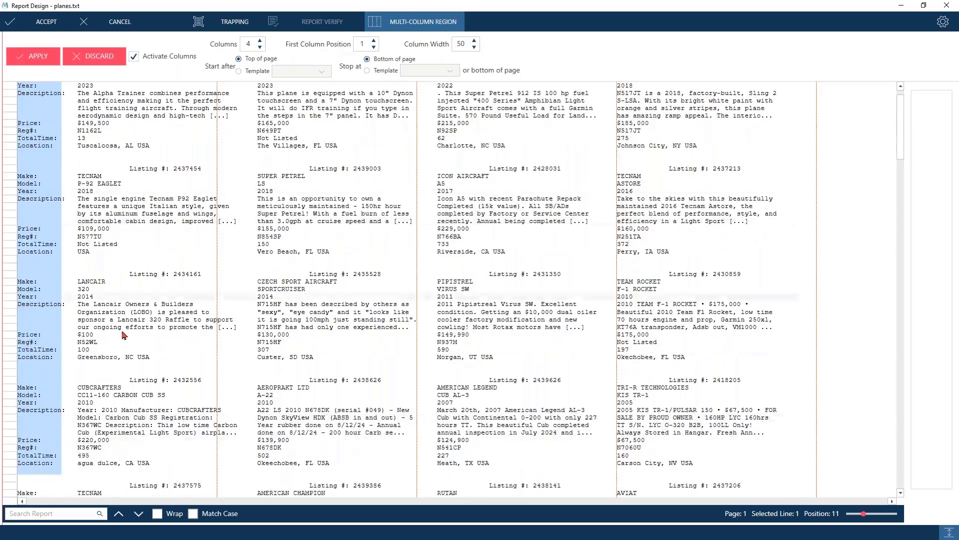
{"action": "scroll", "coordinate": [36, 125], "scroll_direction": "up", "scroll_amount": 1}
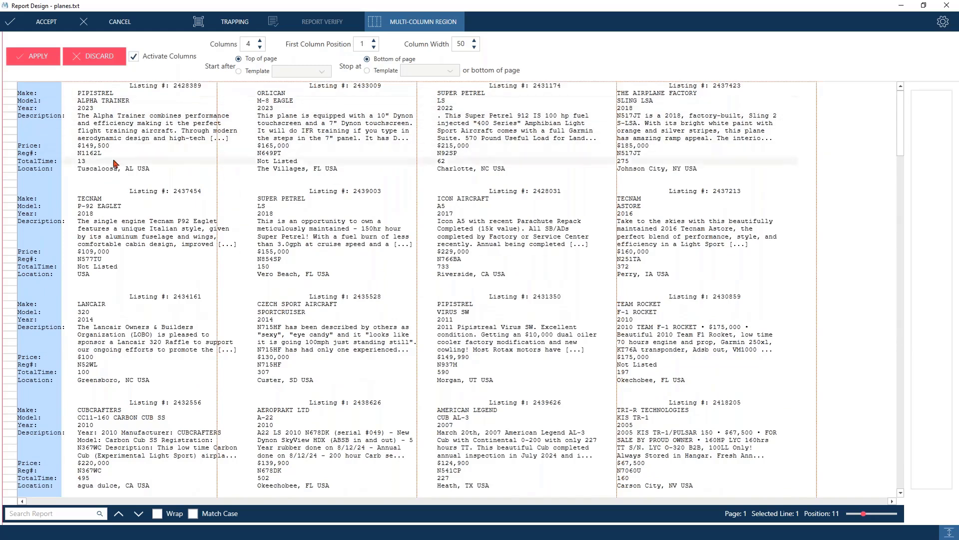
{"action": "left_click", "coordinate": [44, 100]}
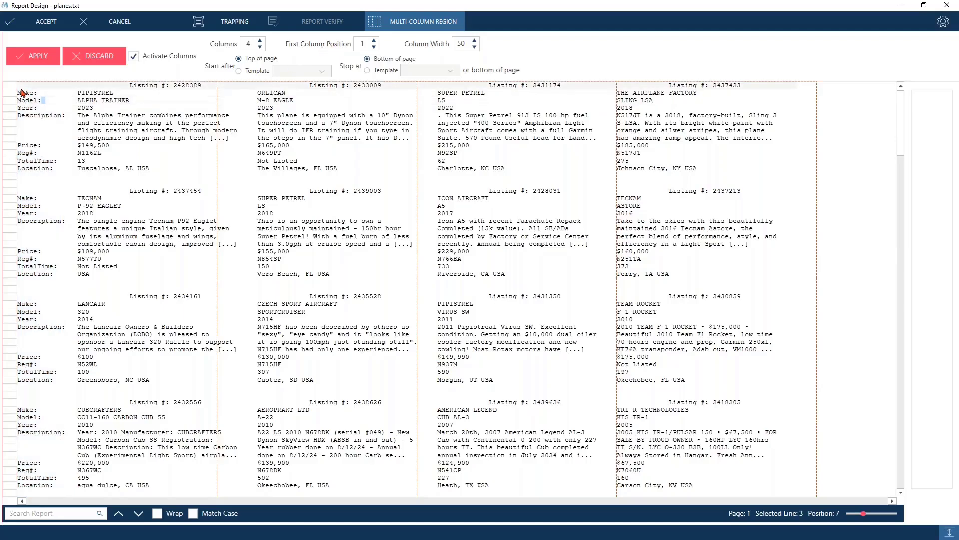
{"action": "left_click_drag", "start_coordinate": [21, 92], "coordinate": [22, 188]}
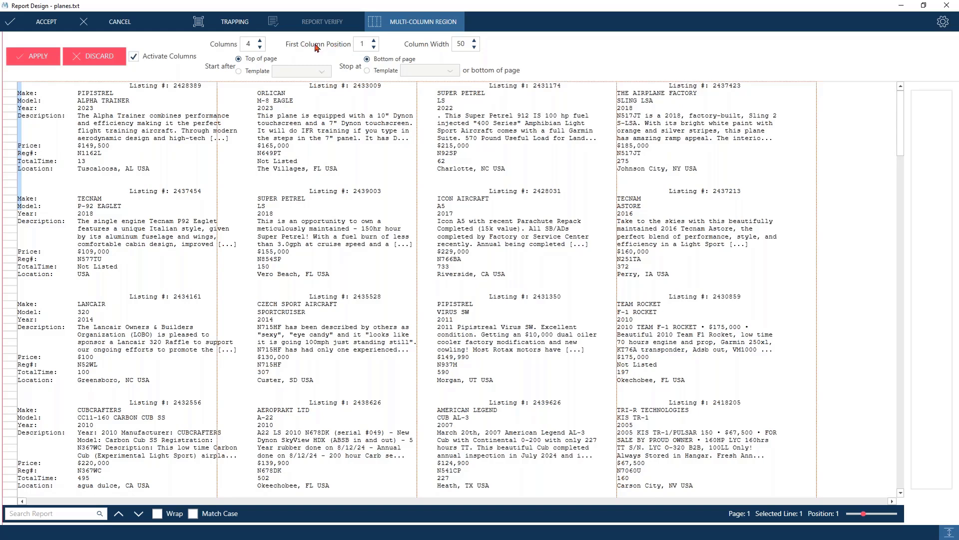
{"action": "left_click", "coordinate": [22, 96]}
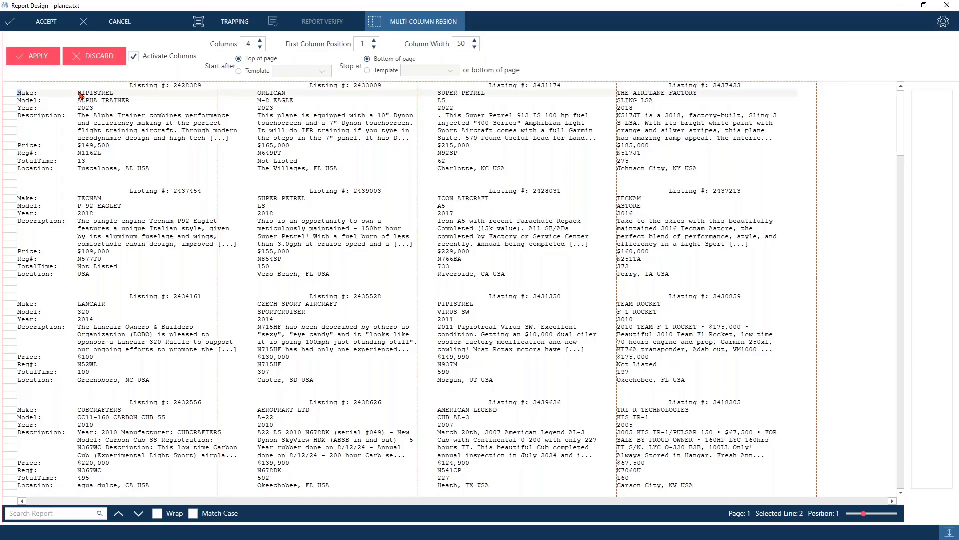
{"action": "left_click_drag", "start_coordinate": [80, 95], "coordinate": [81, 457]}
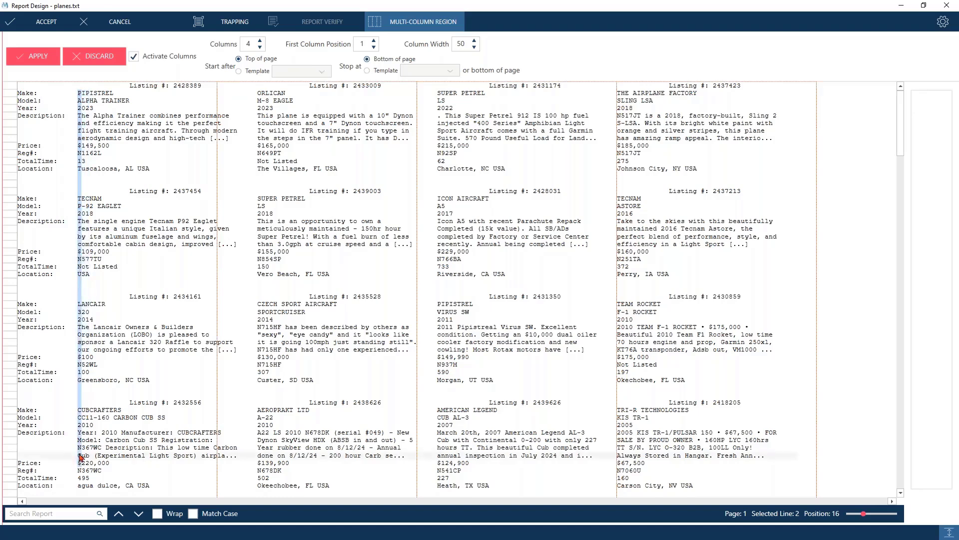
Set the first column position to 16, highlighting text beside the first boundary along the way
{"action": "left_click", "coordinate": [375, 41]}
{"action": "left_click", "coordinate": [375, 41]}
{"action": "left_click", "coordinate": [375, 41]}
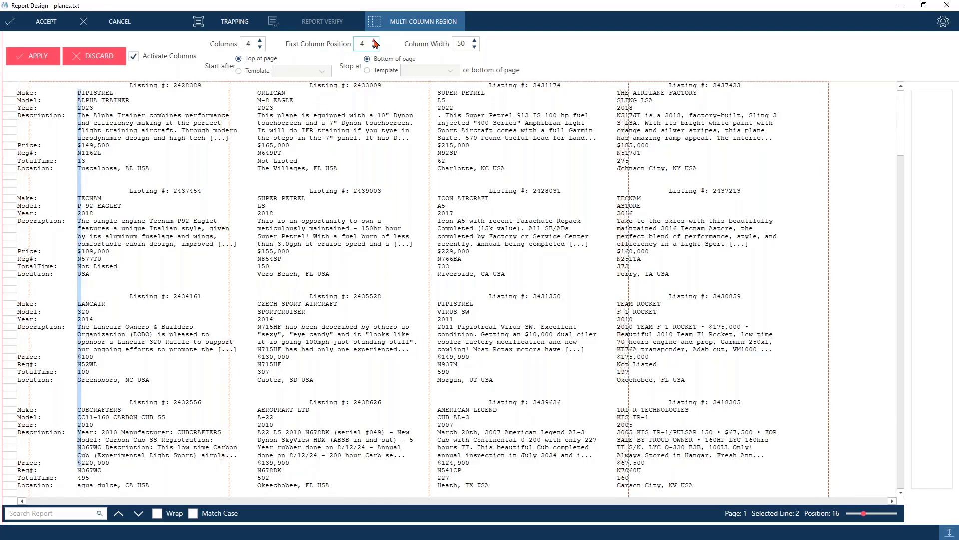
{"action": "left_click", "coordinate": [375, 42]}
{"action": "left_click", "coordinate": [35, 102]}
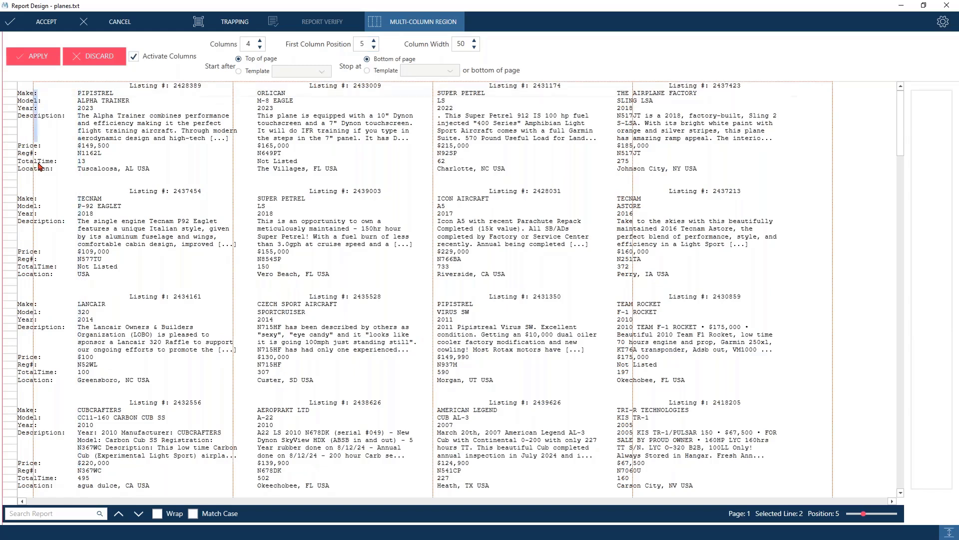
{"action": "left_click", "coordinate": [375, 42]}
{"action": "left_click", "coordinate": [375, 42]}
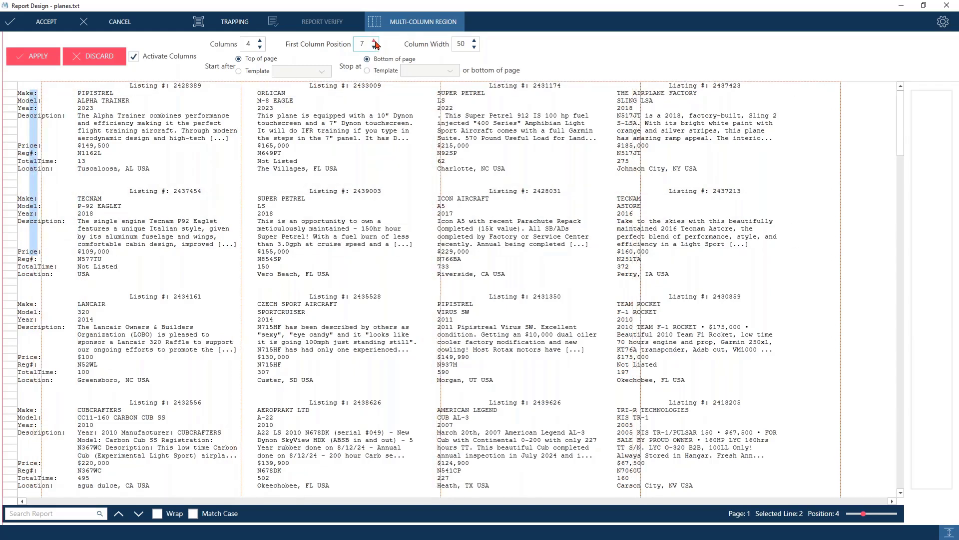
{"action": "left_click", "coordinate": [374, 42]}
{"action": "left_click", "coordinate": [375, 42]}
{"action": "left_click", "coordinate": [374, 42]}
{"action": "left_click", "coordinate": [374, 42]}
{"action": "left_click", "coordinate": [375, 42]}
{"action": "left_click", "coordinate": [375, 42]}
{"action": "left_click", "coordinate": [376, 42]}
{"action": "left_click", "coordinate": [376, 42]}
{"action": "left_click", "coordinate": [377, 42]}
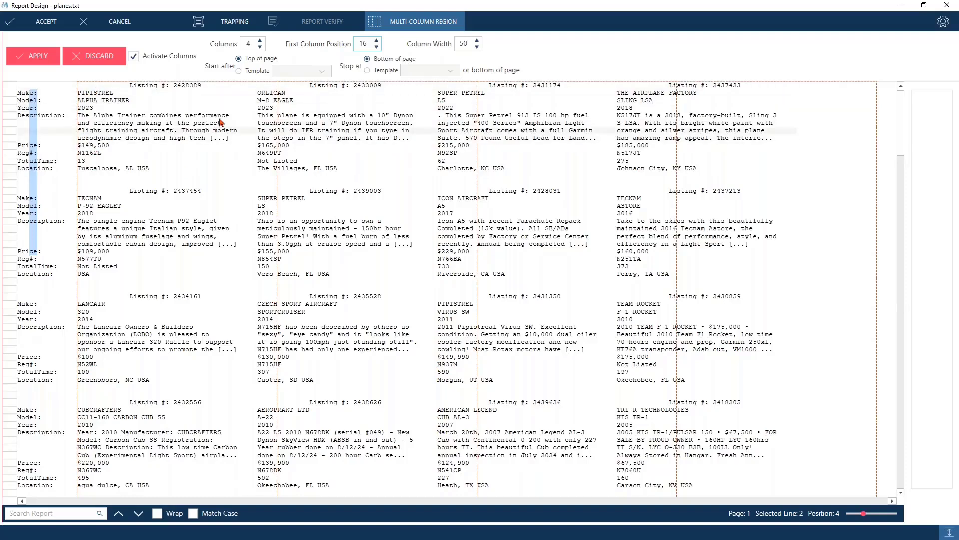
Highlight text in the second, third and fourth listing columns and set the column width to 45
{"action": "left_click_drag", "start_coordinate": [295, 118], "coordinate": [397, 176]}
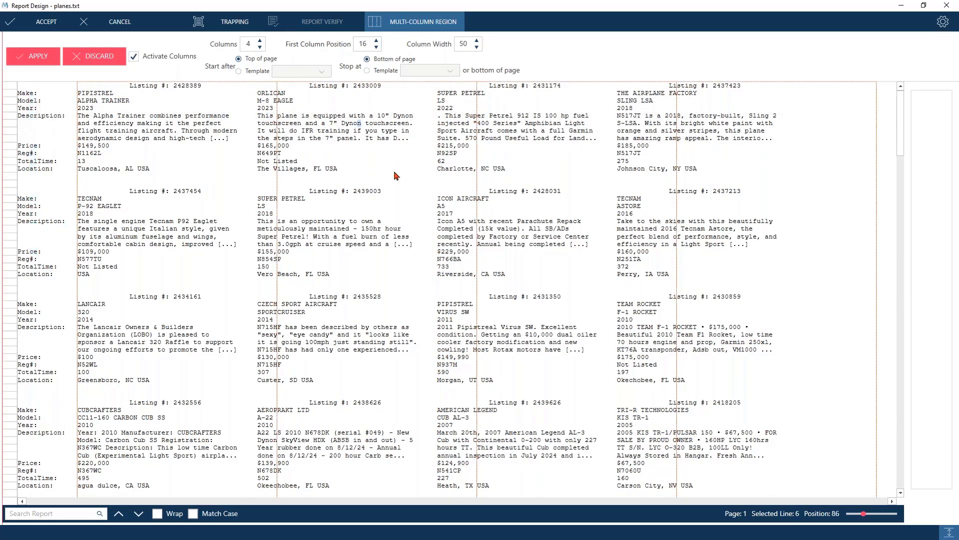
{"action": "left_click_drag", "start_coordinate": [527, 153], "coordinate": [587, 203]}
{"action": "left_click_drag", "start_coordinate": [733, 173], "coordinate": [777, 231]}
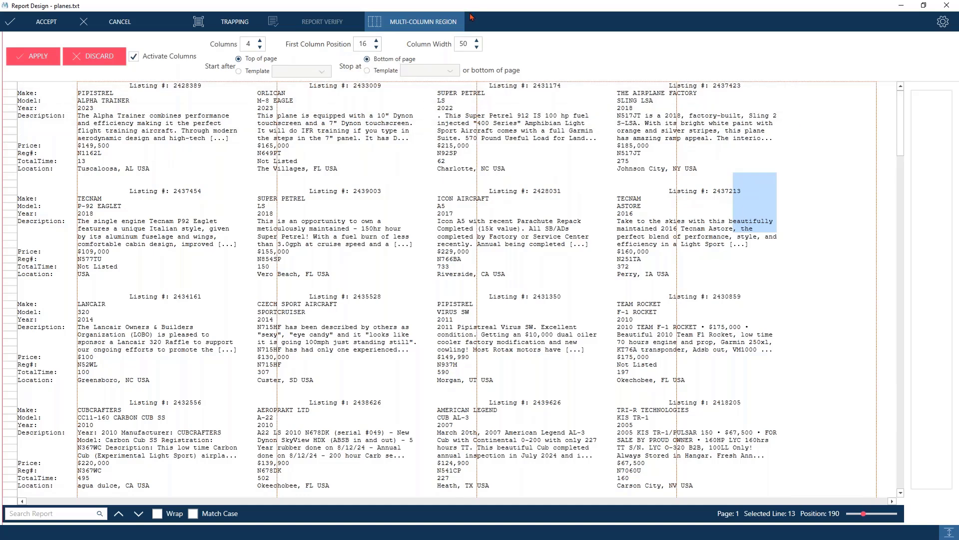
{"action": "left_click", "coordinate": [478, 48]}
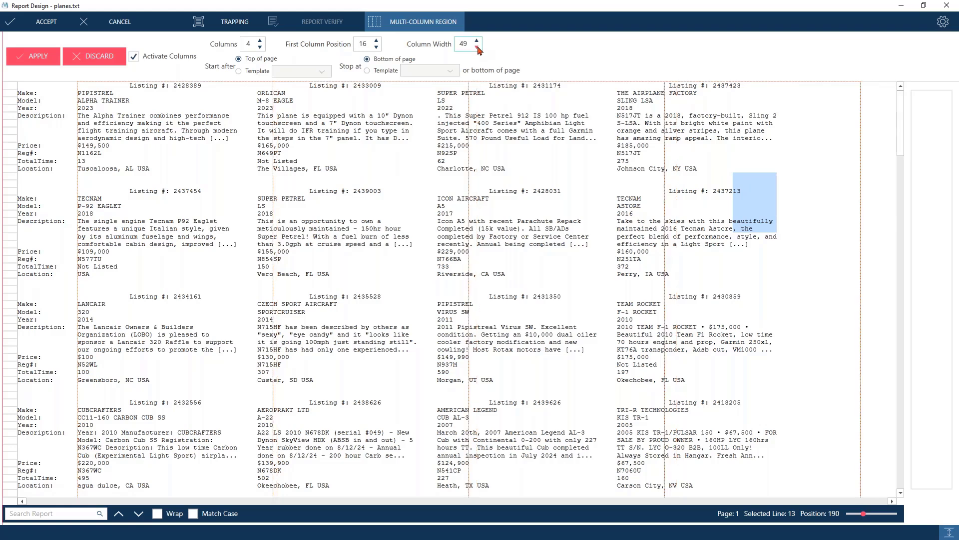
{"action": "left_click", "coordinate": [478, 48]}
{"action": "left_click", "coordinate": [477, 48]}
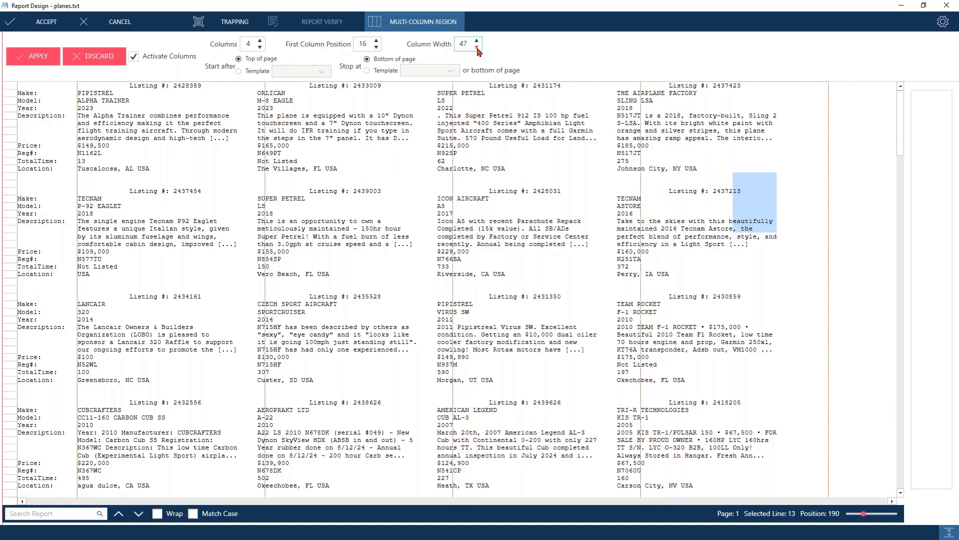
{"action": "left_click", "coordinate": [478, 48]}
{"action": "left_click", "coordinate": [478, 48]}
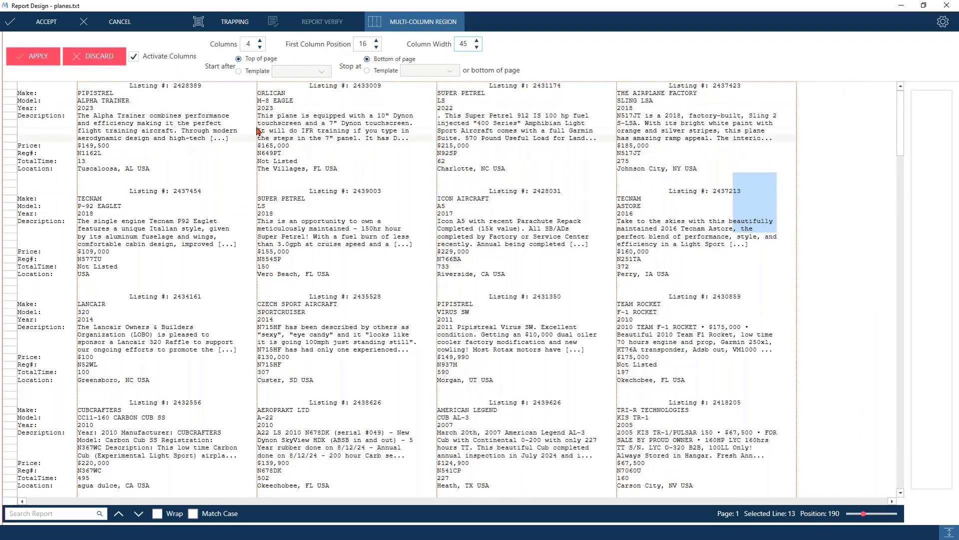
Highlight the first characters down each of the four listing columns and apply the multi-column region settings
{"action": "left_click", "coordinate": [80, 94]}
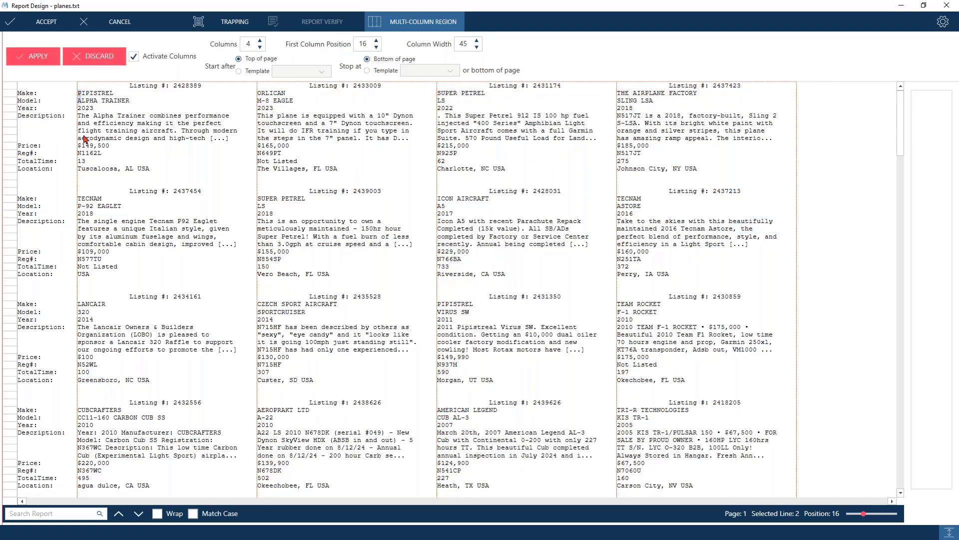
{"action": "left_click_drag", "start_coordinate": [78, 92], "coordinate": [104, 413]}
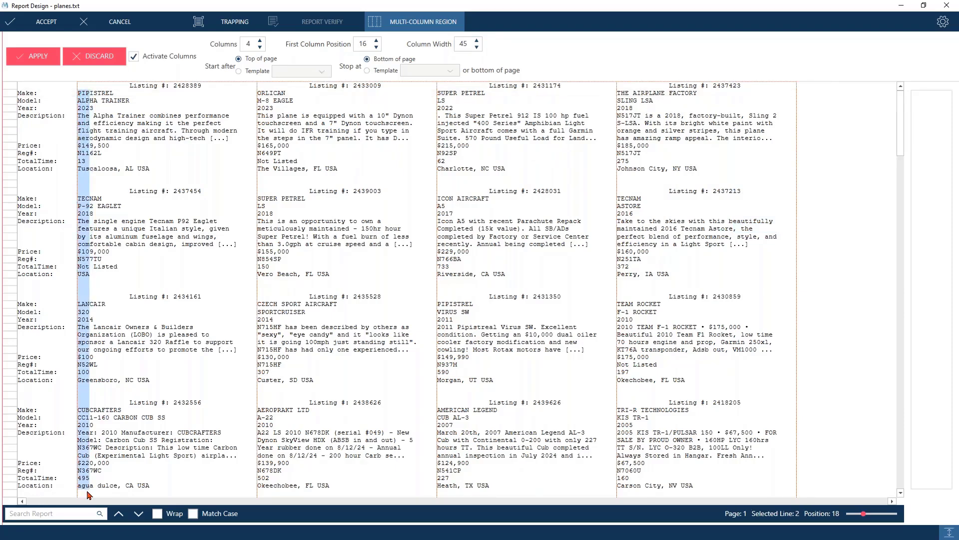
{"action": "left_click", "coordinate": [268, 101]}
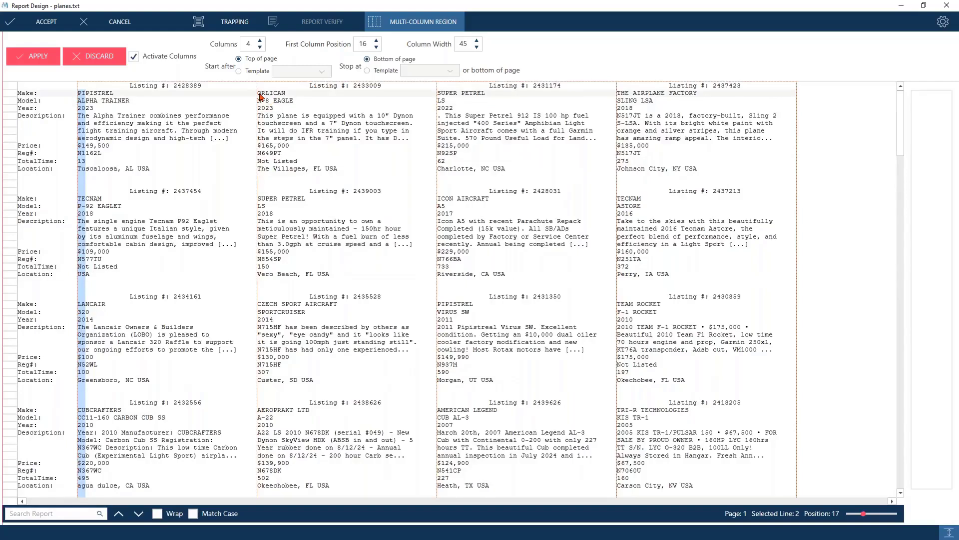
{"action": "left_click", "coordinate": [260, 94]}
{"action": "left_click", "coordinate": [260, 94]}
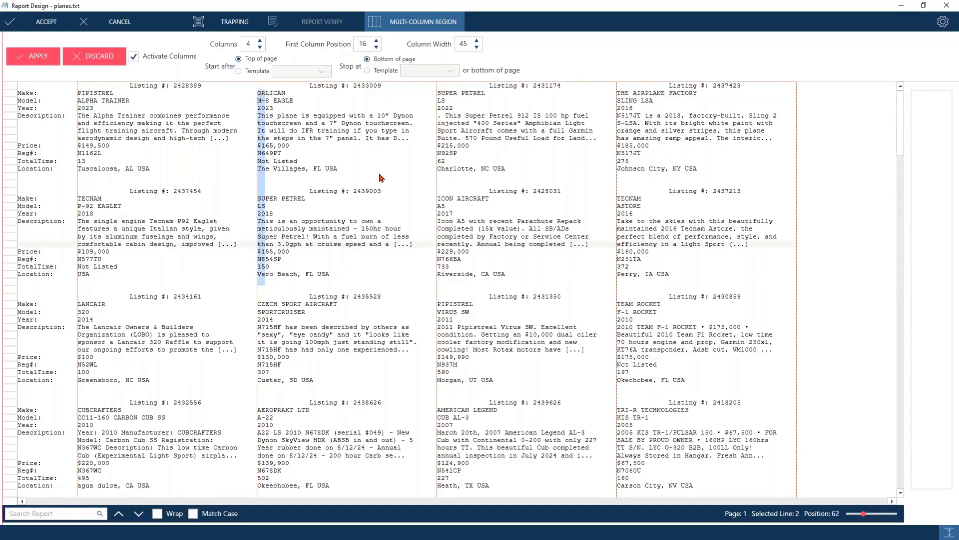
{"action": "left_click", "coordinate": [442, 94]}
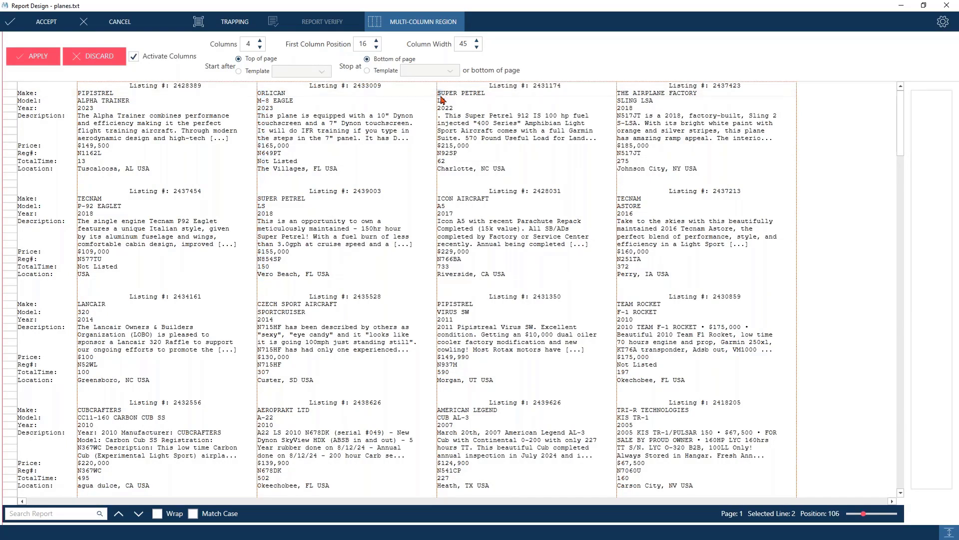
{"action": "left_click", "coordinate": [442, 95]}
{"action": "left_click", "coordinate": [622, 94]}
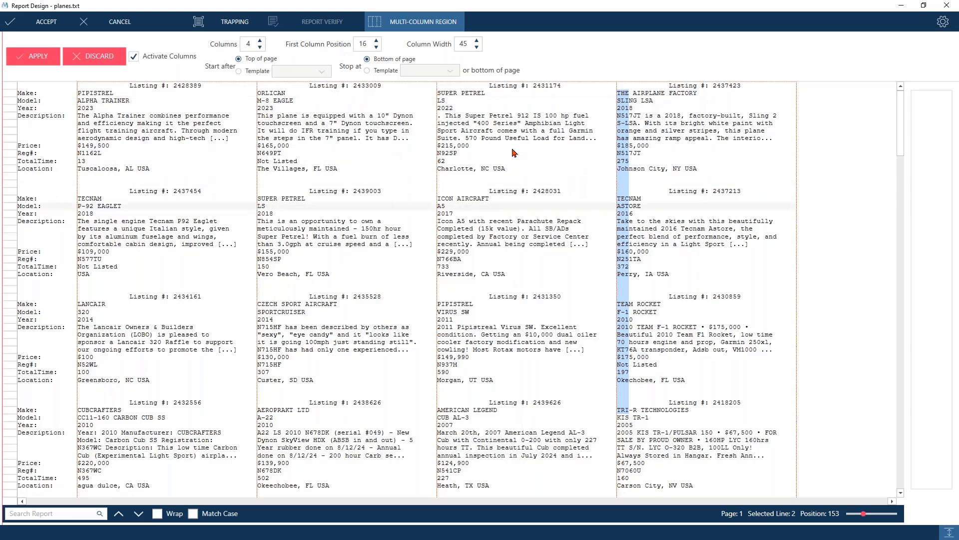
{"action": "left_click", "coordinate": [30, 58]}
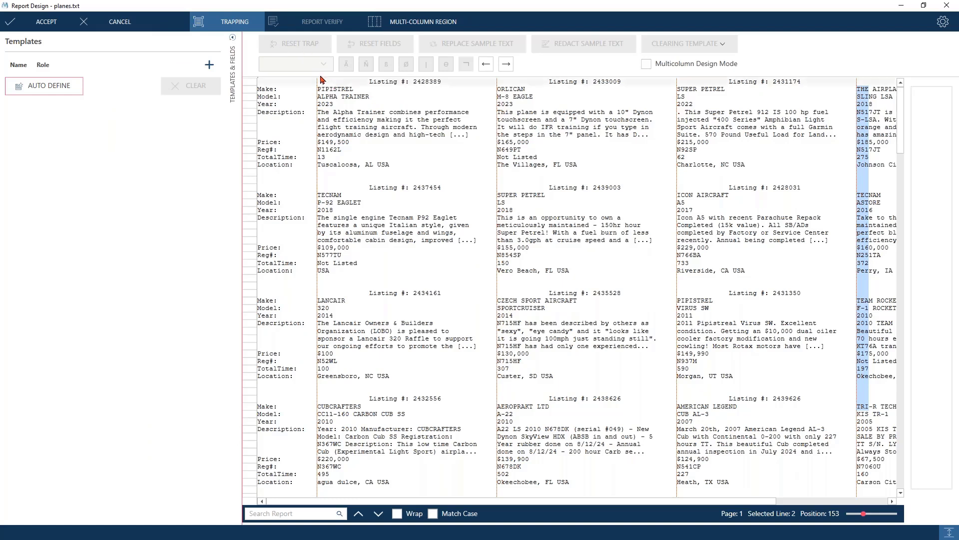
Highlight the first listing's number line and the block of values belonging to it within the first column
{"action": "left_click", "coordinate": [688, 161]}
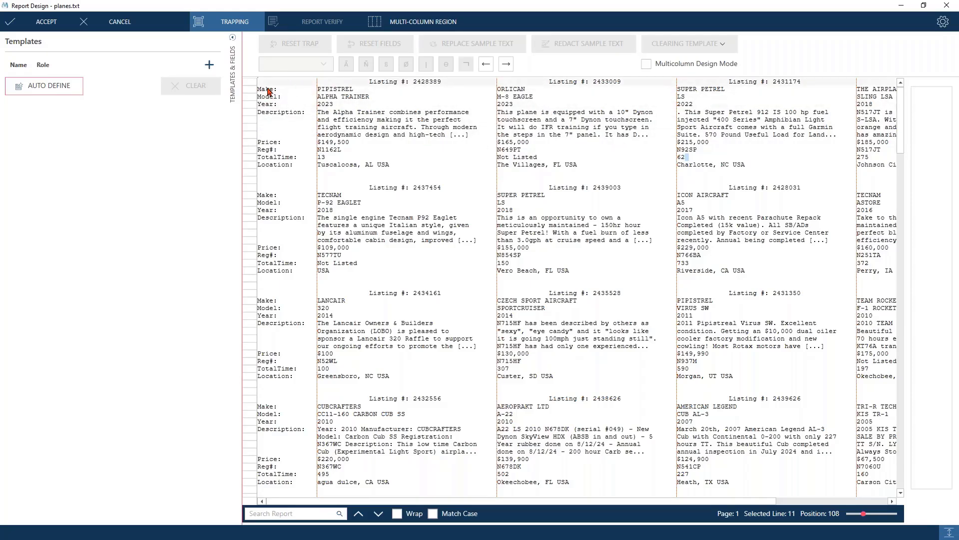
{"action": "left_click", "coordinate": [372, 83]}
{"action": "left_click_drag", "start_coordinate": [372, 82], "coordinate": [445, 83]}
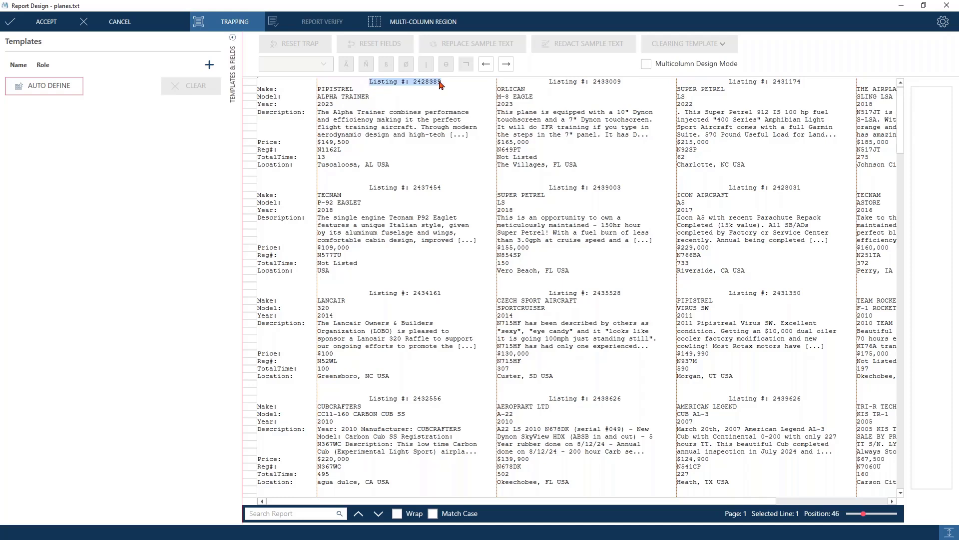
{"action": "left_click", "coordinate": [321, 92]}
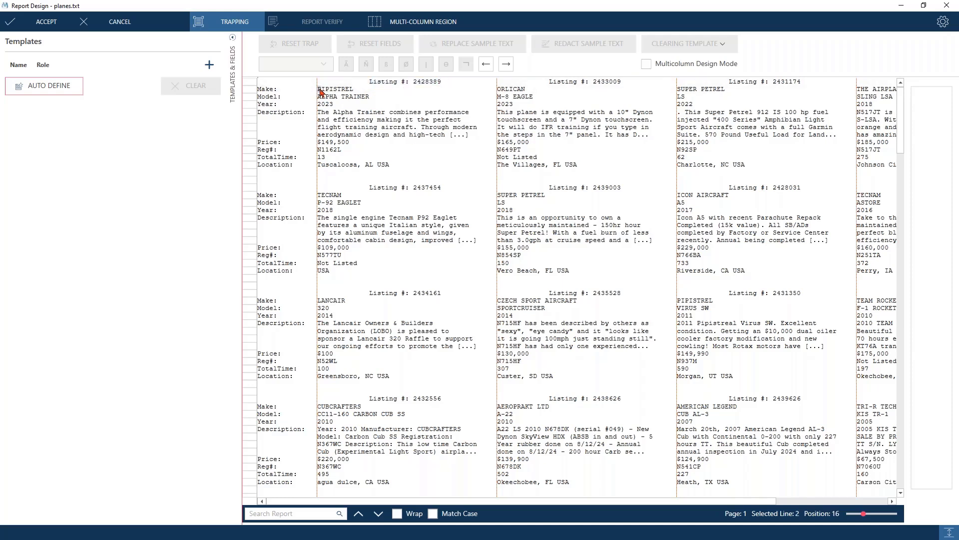
{"action": "left_click_drag", "start_coordinate": [321, 91], "coordinate": [493, 166]}
{"action": "left_click", "coordinate": [368, 90]}
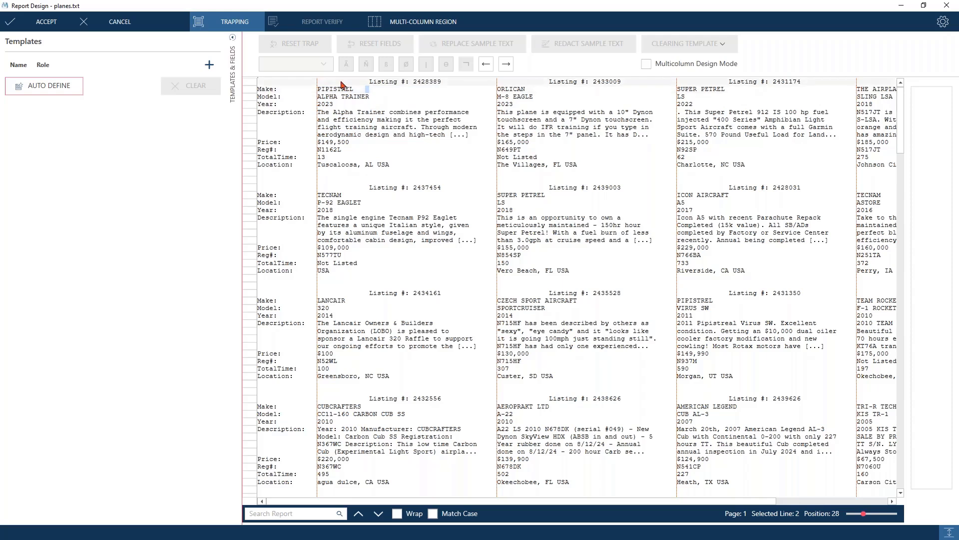
{"action": "left_click_drag", "start_coordinate": [340, 80], "coordinate": [497, 168]}
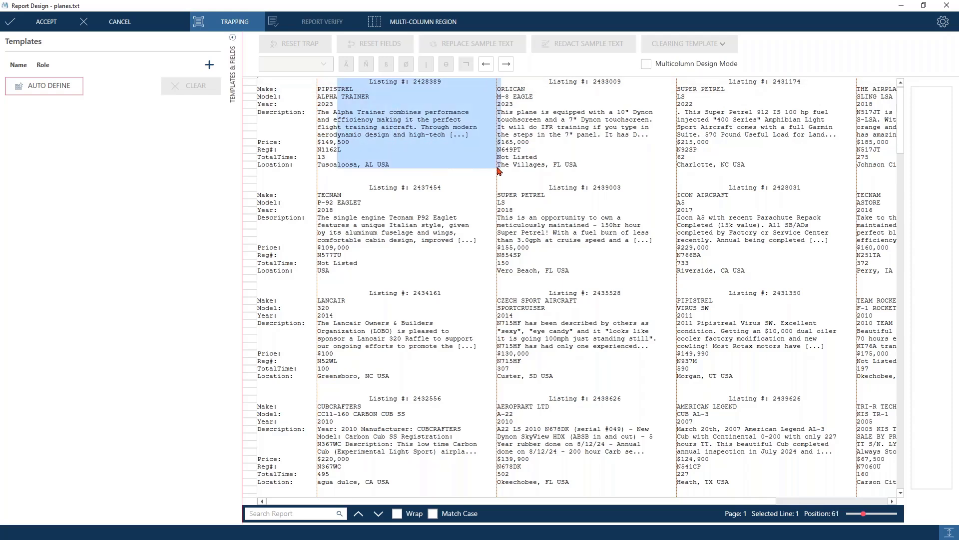
{"action": "left_click", "coordinate": [375, 106]}
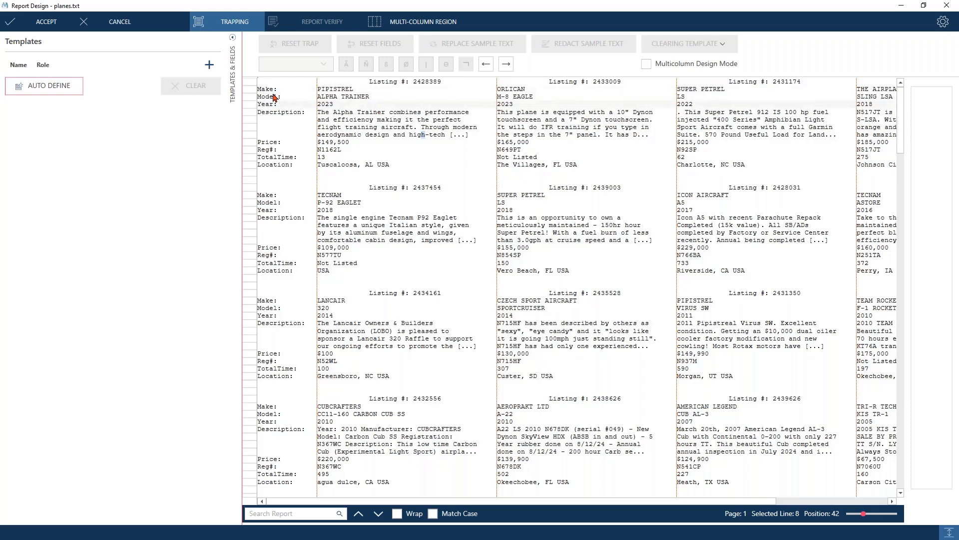
Examine the labels and full lines from Make through Location in the first row of listings, and the listings on the following page
{"action": "left_click_drag", "start_coordinate": [260, 92], "coordinate": [277, 97]}
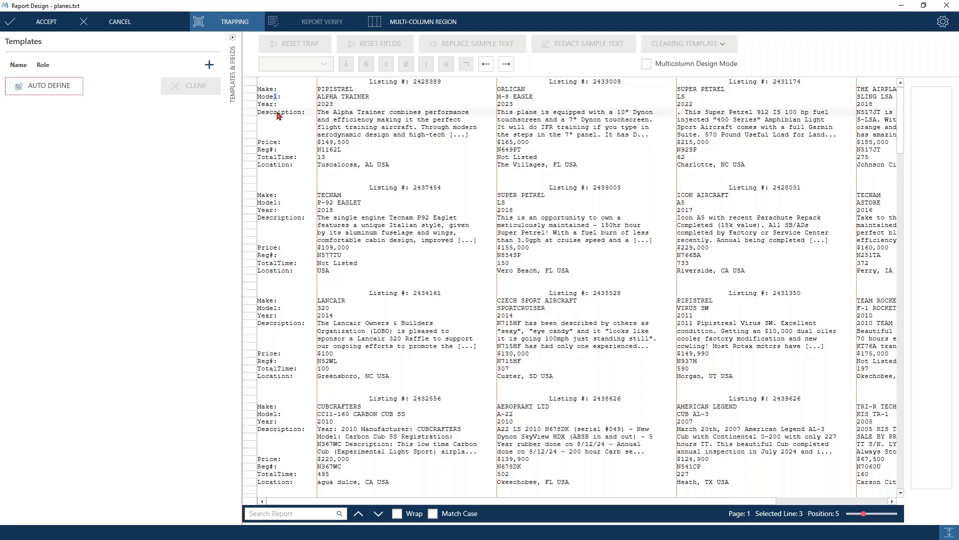
{"action": "left_click_drag", "start_coordinate": [265, 140], "coordinate": [295, 169]}
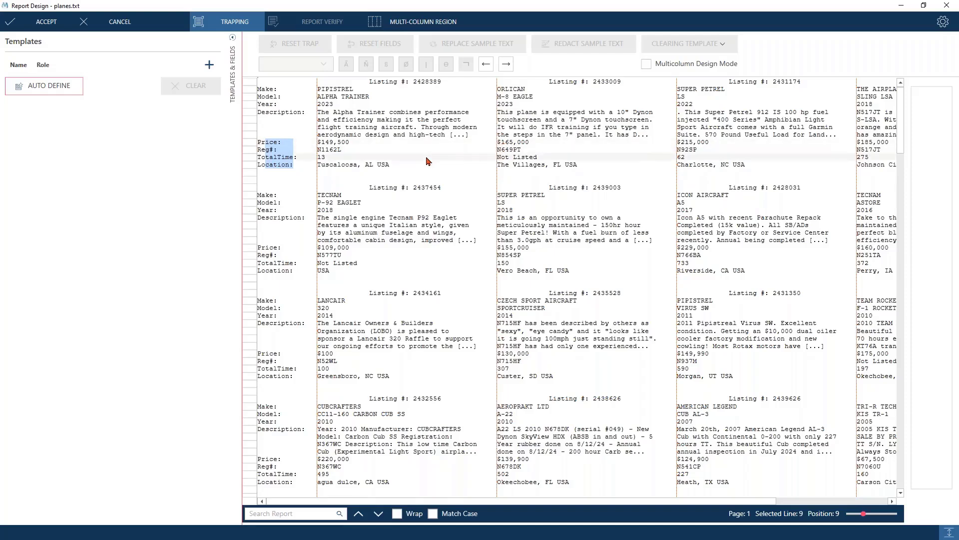
{"action": "left_click", "coordinate": [252, 114]}
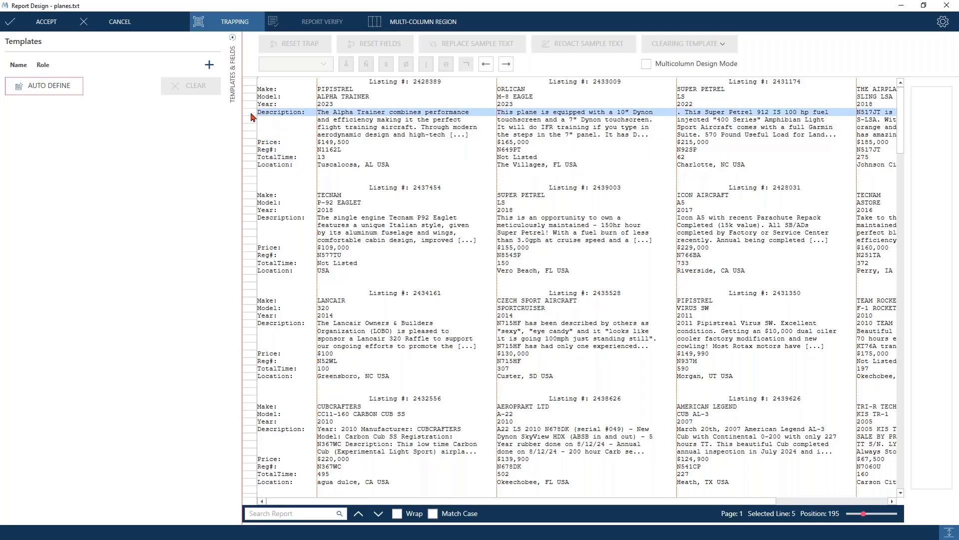
{"action": "left_click", "coordinate": [251, 91]}
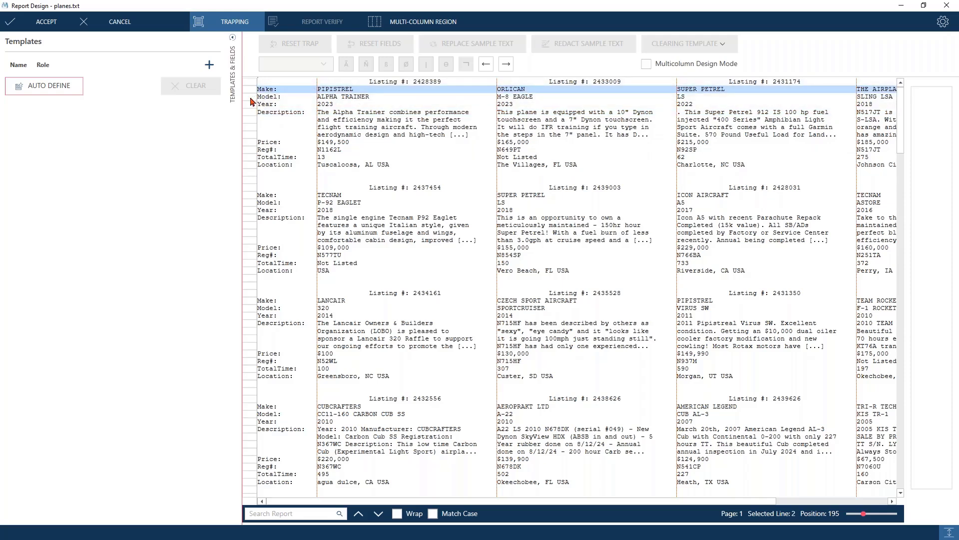
{"action": "left_click_drag", "start_coordinate": [251, 98], "coordinate": [252, 167]}
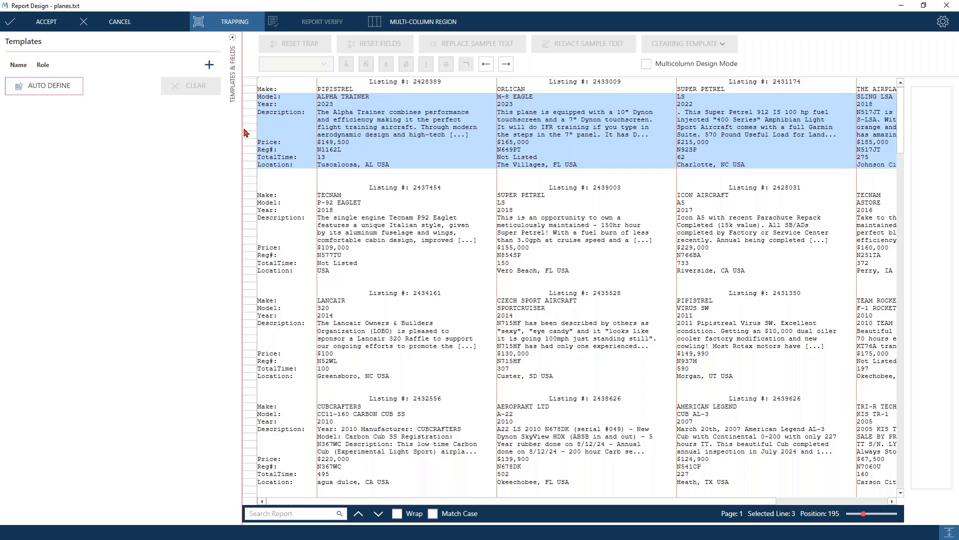
{"action": "left_click_drag", "start_coordinate": [249, 105], "coordinate": [248, 91]}
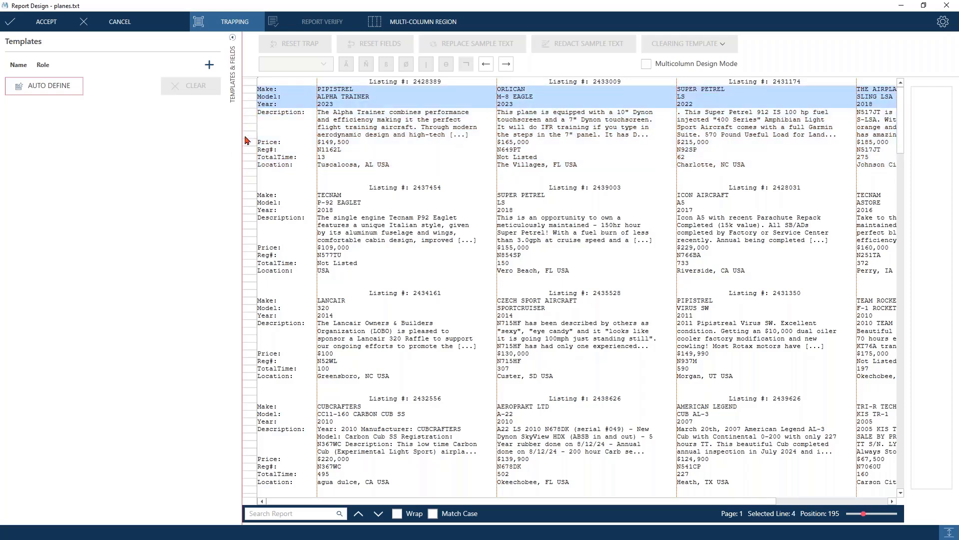
{"action": "left_click_drag", "start_coordinate": [248, 143], "coordinate": [249, 167]}
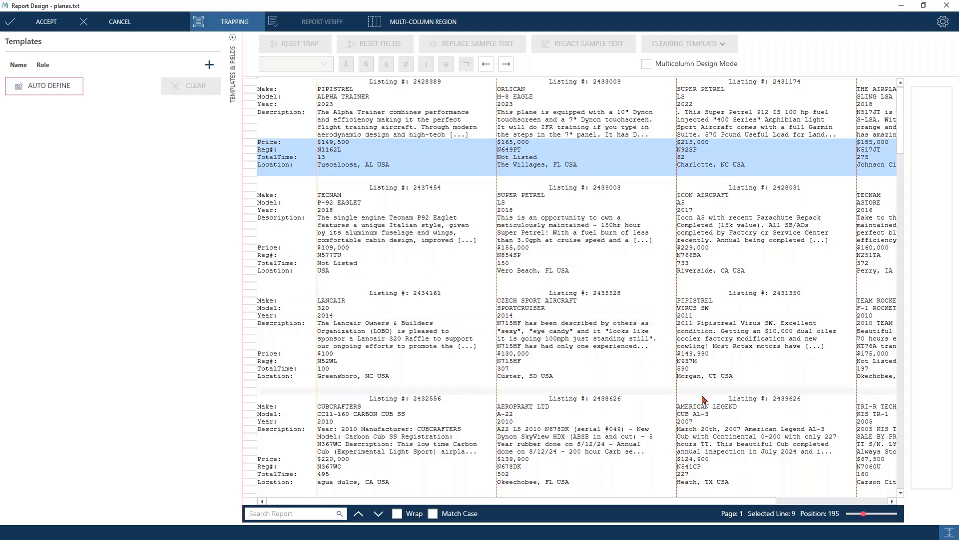
{"action": "scroll", "coordinate": [702, 395], "scroll_direction": "down", "scroll_amount": 10}
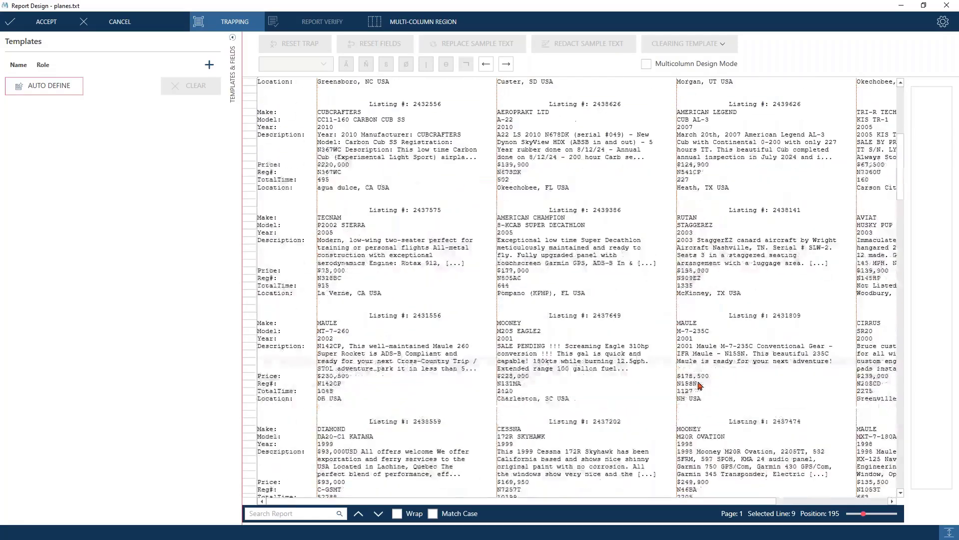
{"action": "scroll", "coordinate": [699, 385], "scroll_direction": "down", "scroll_amount": 4}
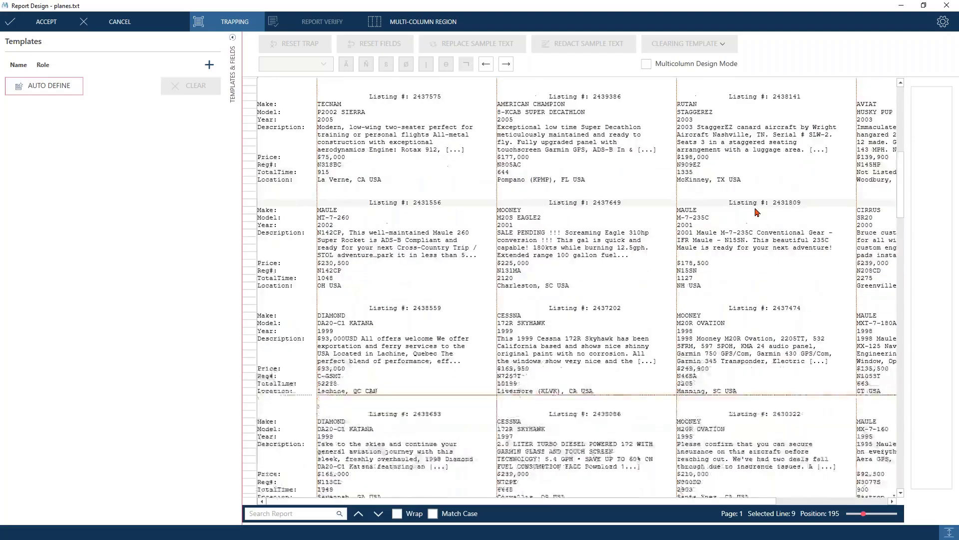
{"action": "scroll", "coordinate": [775, 297], "scroll_direction": "down", "scroll_amount": 15}
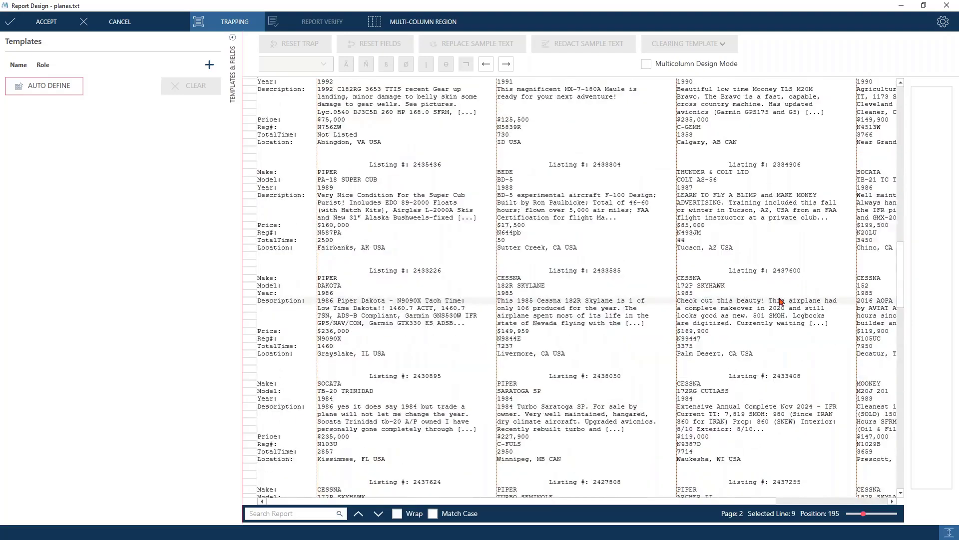
{"action": "scroll", "coordinate": [777, 292], "scroll_direction": "up", "scroll_amount": 7}
{"action": "scroll", "coordinate": [774, 284], "scroll_direction": "up", "scroll_amount": 10}
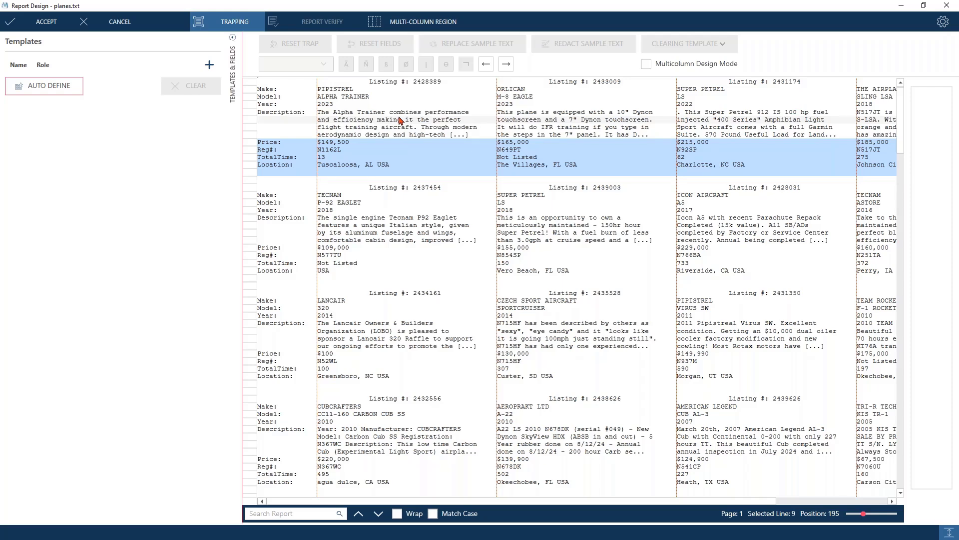
Create a Detail template from the first listing row's lines, Make through Location
{"action": "left_click", "coordinate": [254, 91]}
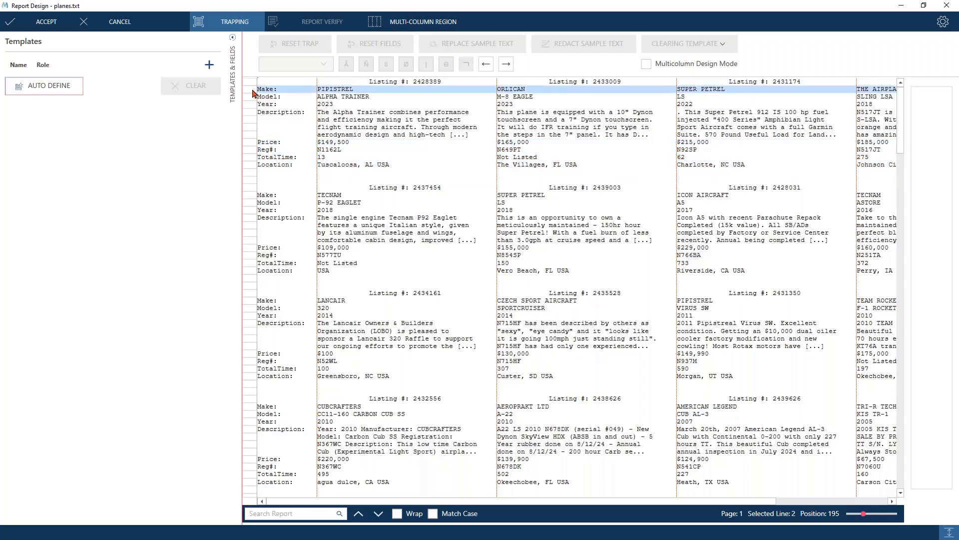
{"action": "left_click_drag", "start_coordinate": [254, 92], "coordinate": [248, 172]}
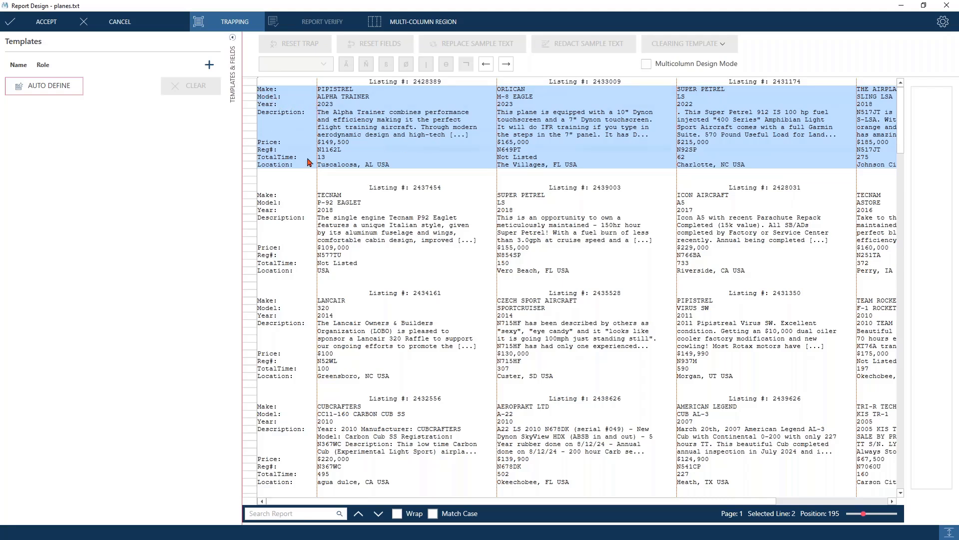
{"action": "right_click", "coordinate": [273, 93]}
{"action": "mouse_move", "coordinate": [320, 98]}
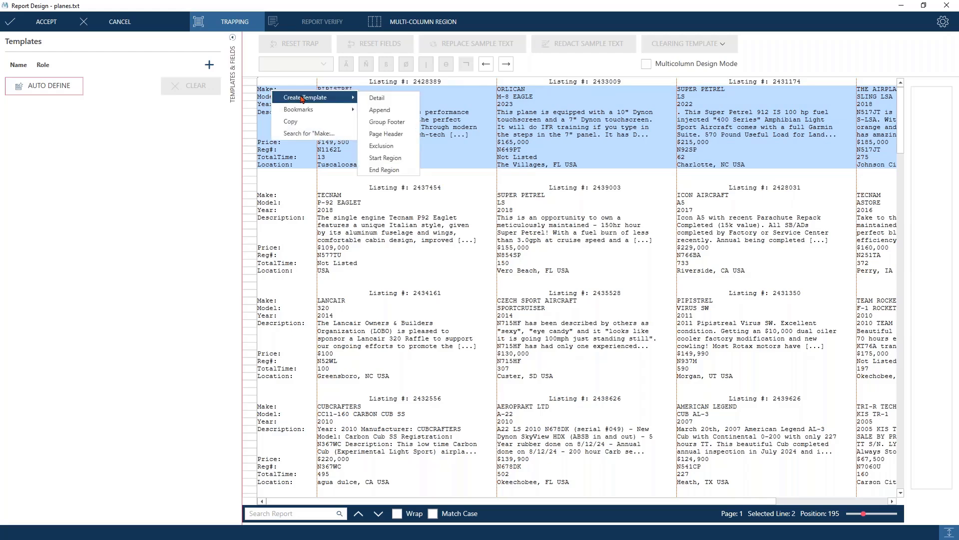
{"action": "left_click", "coordinate": [381, 101]}
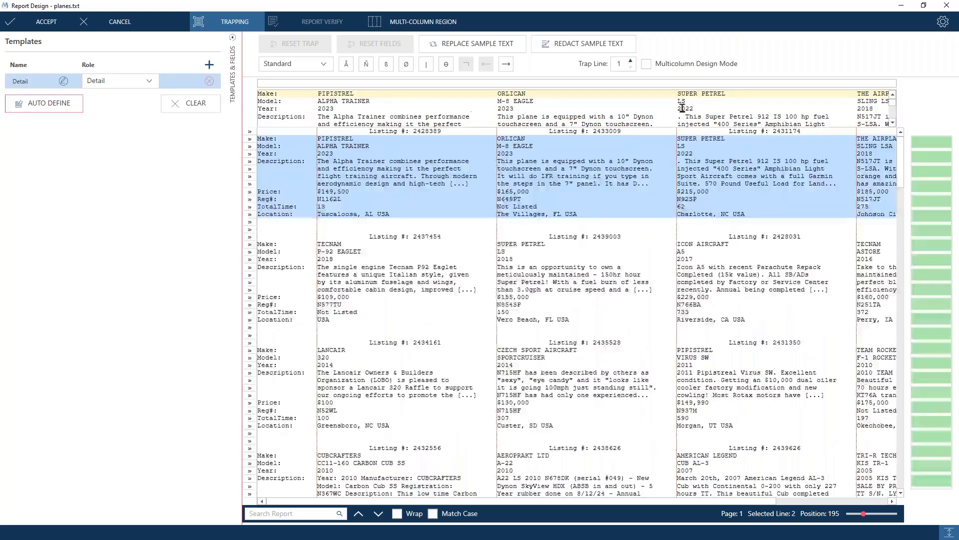
Examine the Detail template's sample text and first column in the trapping view, and review the multi-column region settings
{"action": "scroll", "coordinate": [893, 110], "scroll_direction": "down", "scroll_amount": 3}
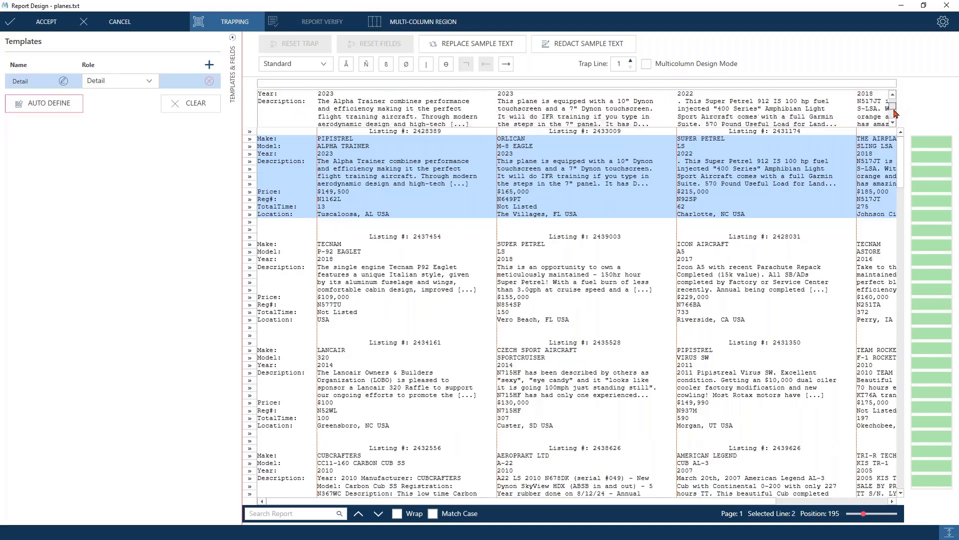
{"action": "scroll", "coordinate": [894, 117], "scroll_direction": "up", "scroll_amount": 3}
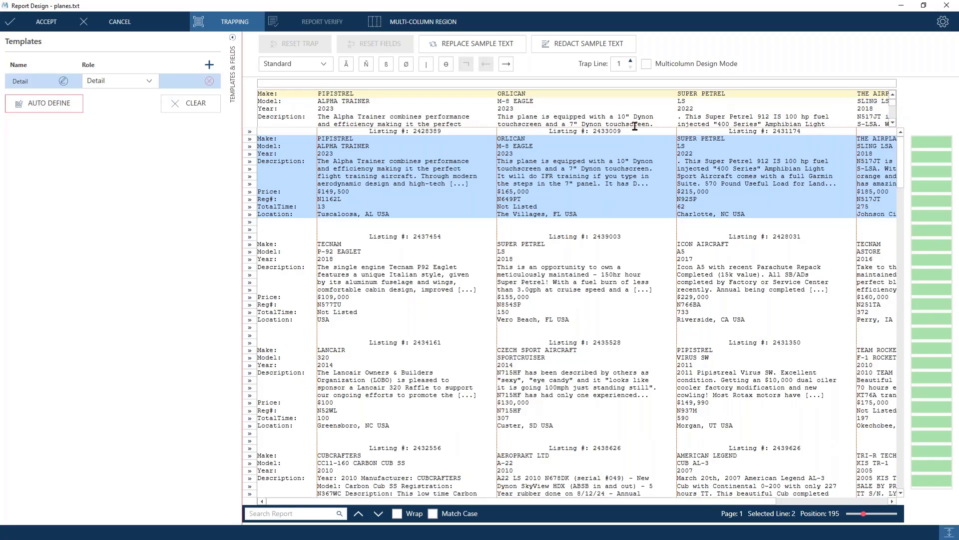
{"action": "scroll", "coordinate": [294, 167], "scroll_direction": "down", "scroll_amount": 1}
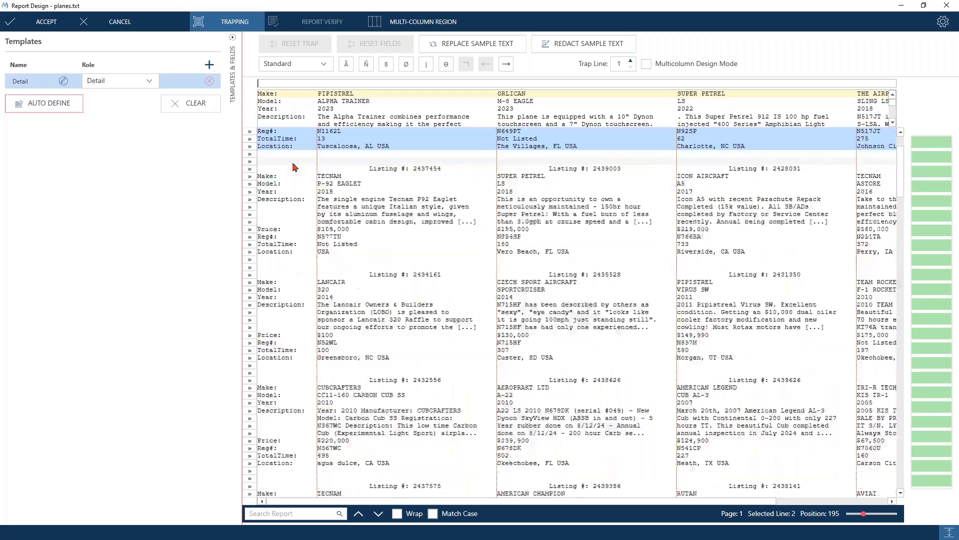
{"action": "scroll", "coordinate": [300, 167], "scroll_direction": "up", "scroll_amount": 1}
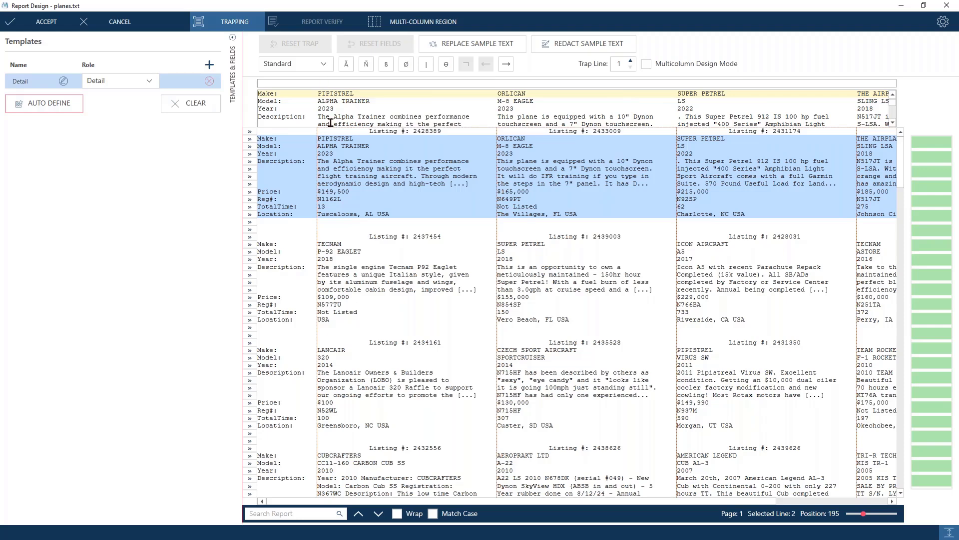
{"action": "left_click", "coordinate": [322, 146]}
{"action": "left_click_drag", "start_coordinate": [321, 131], "coordinate": [437, 254]}
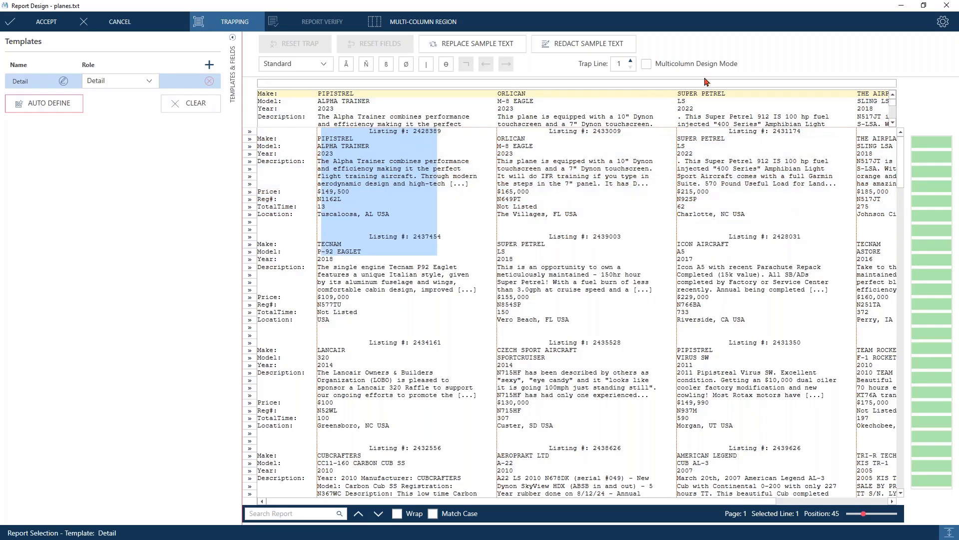
{"action": "left_click", "coordinate": [409, 29]}
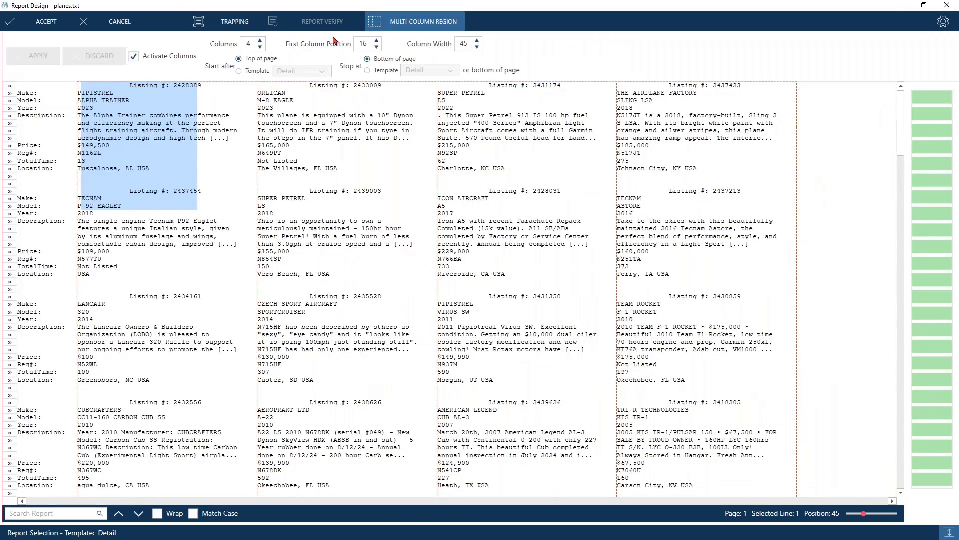
{"action": "left_click", "coordinate": [252, 22]}
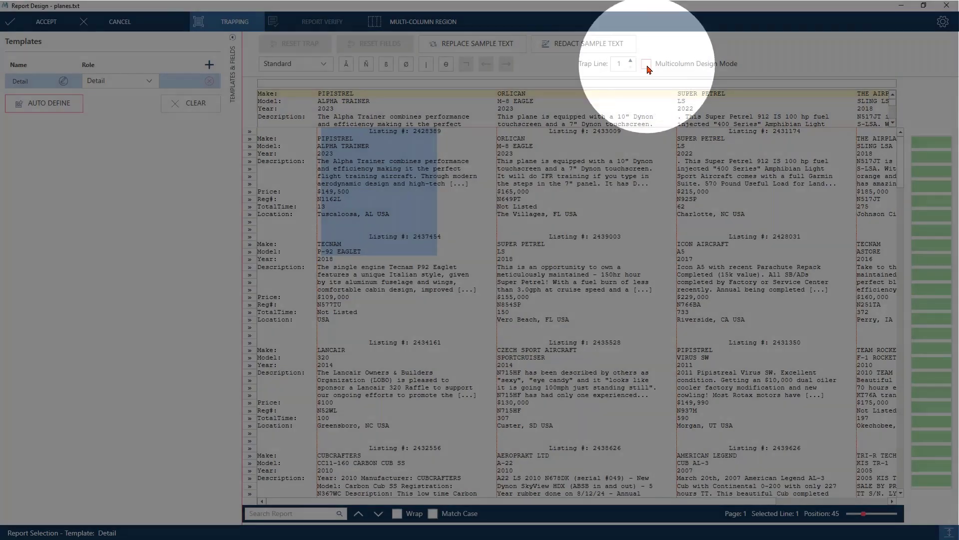
Turn on Multicolumn Design Mode for the Detail template and review the sample text reduced to a single column
{"action": "left_click", "coordinate": [646, 65]}
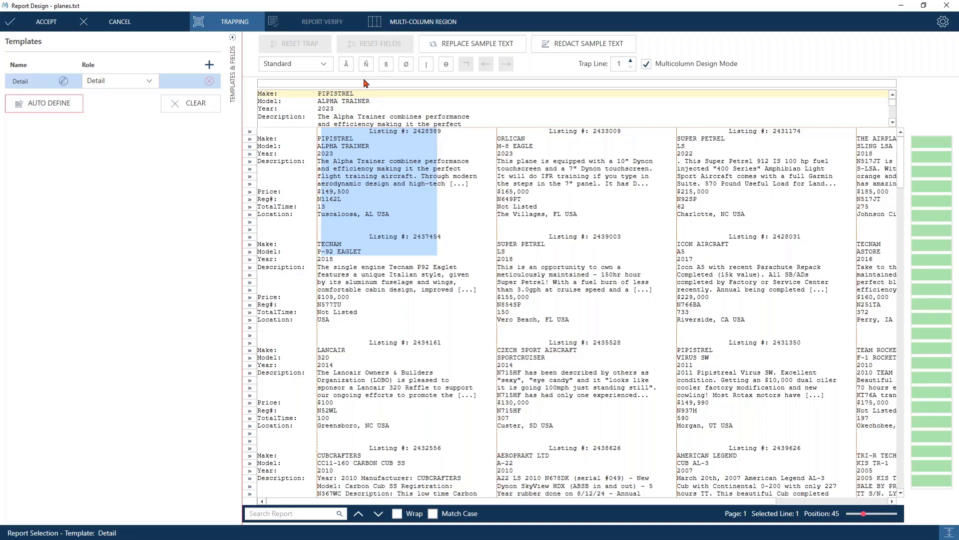
{"action": "double_click", "coordinate": [369, 214]}
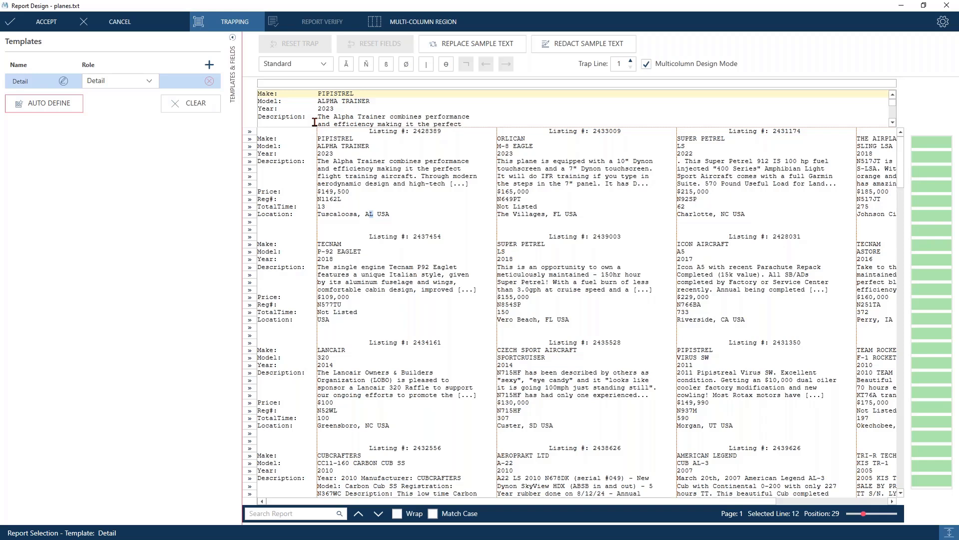
{"action": "scroll", "coordinate": [314, 123], "scroll_direction": "down", "scroll_amount": 3}
{"action": "scroll", "coordinate": [362, 113], "scroll_direction": "up", "scroll_amount": 3}
Set the Detail template's trap to "make" at the line start and check the trapped lines of the first two listing rows
{"action": "left_click", "coordinate": [259, 84]}
{"action": "type", "text": "make"}
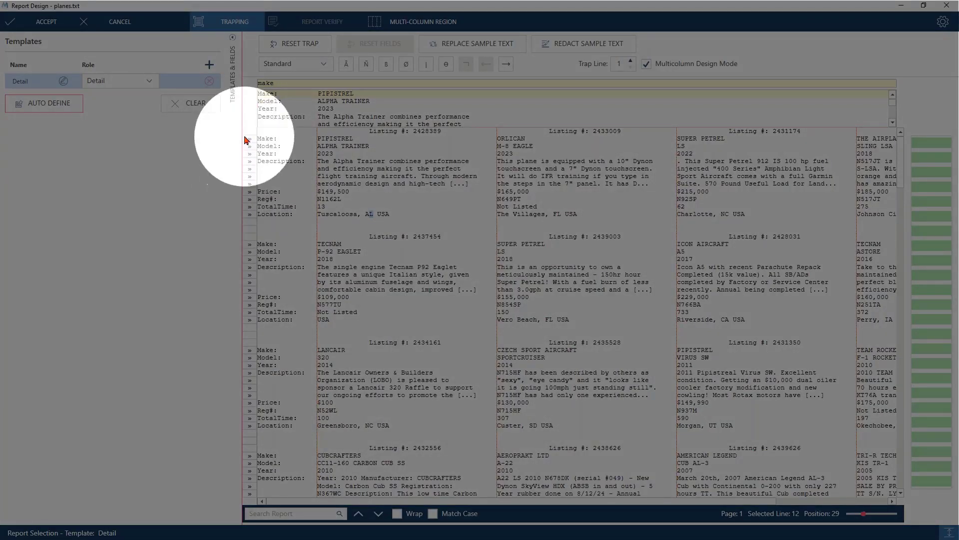
{"action": "left_click", "coordinate": [253, 208]}
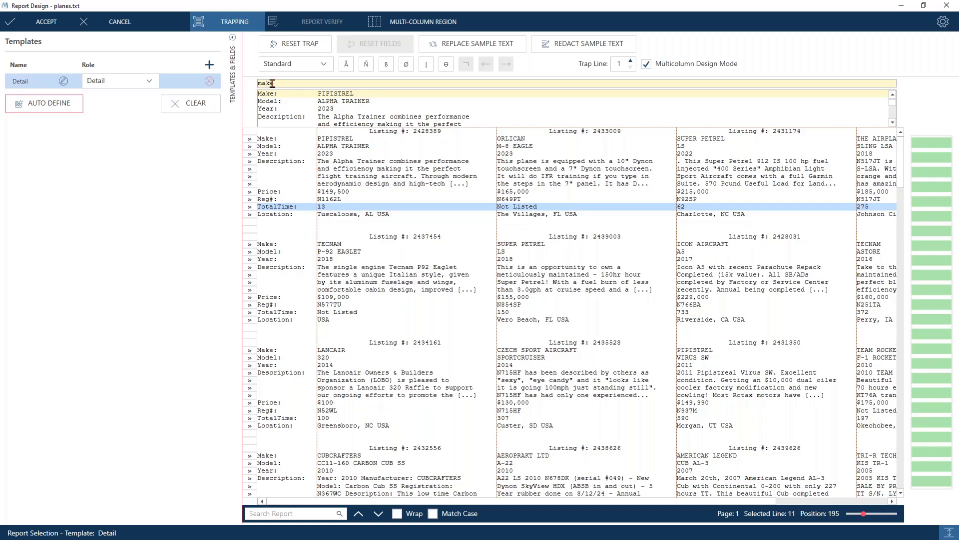
{"action": "left_click_drag", "start_coordinate": [250, 142], "coordinate": [253, 207]}
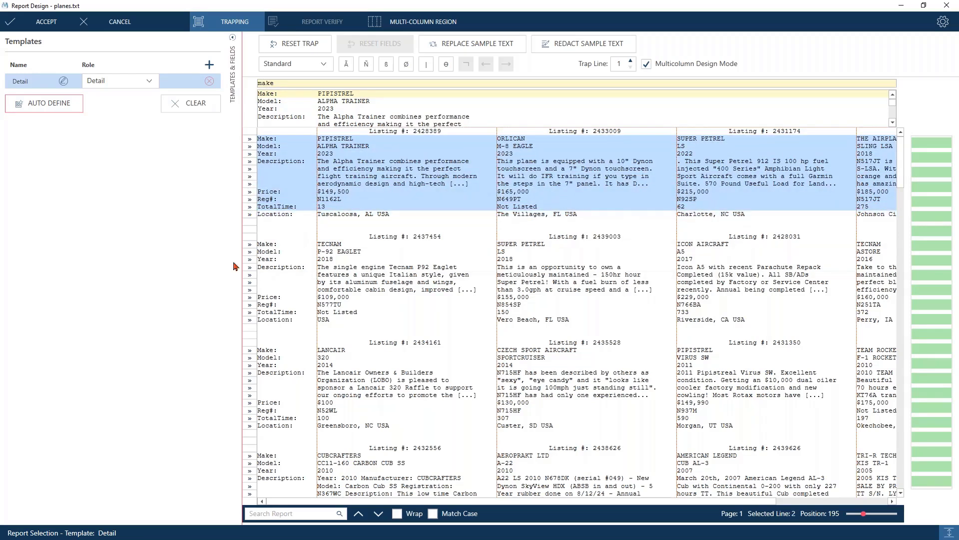
{"action": "left_click", "coordinate": [250, 245]}
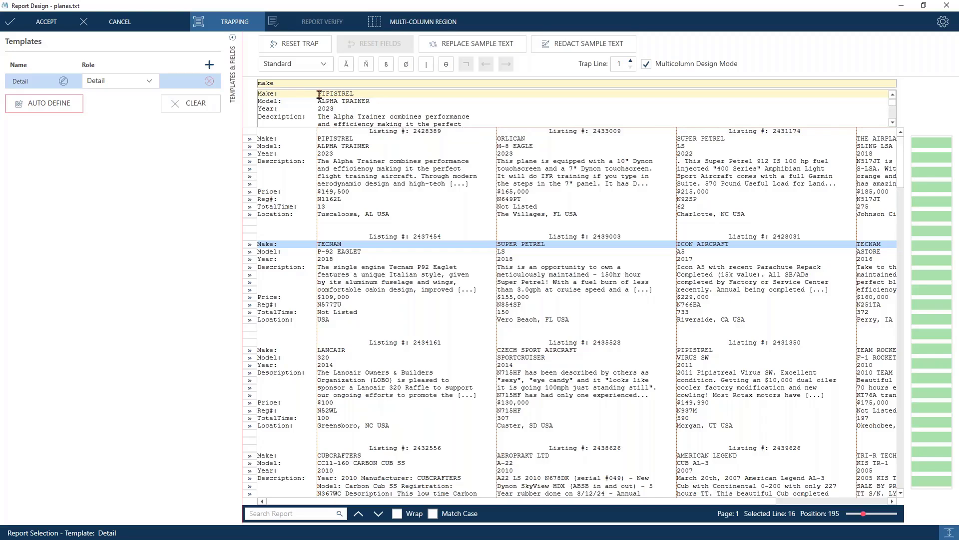
Define a field named Make over PIPISTREL in the sample text and check its highlighted captures across the report columns
{"action": "left_click_drag", "start_coordinate": [318, 94], "coordinate": [354, 92]}
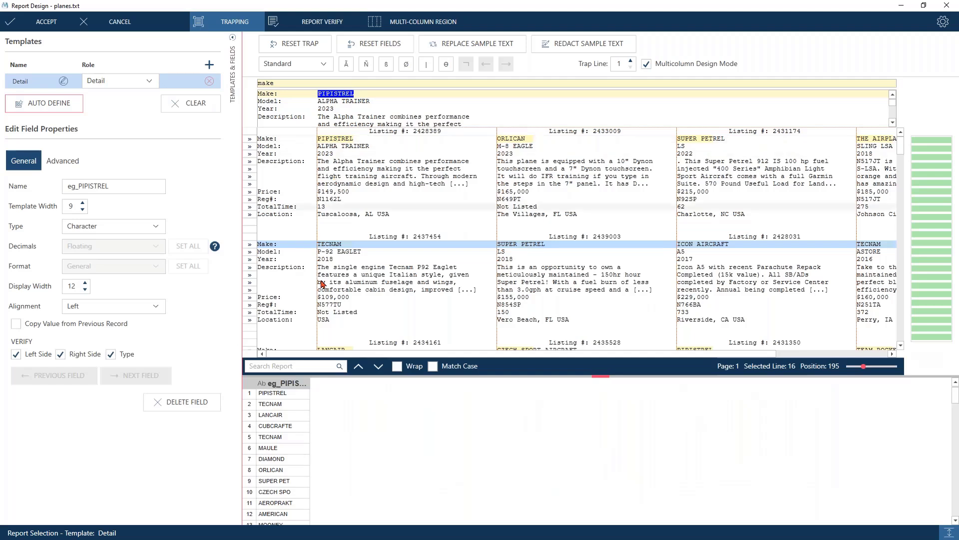
{"action": "left_click", "coordinate": [331, 155]}
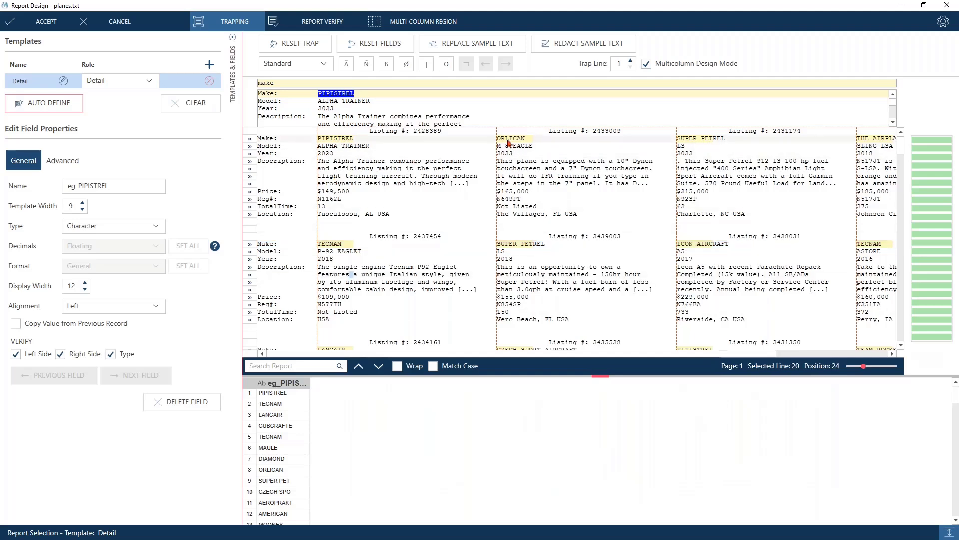
{"action": "left_click", "coordinate": [870, 139]}
{"action": "left_click", "coordinate": [818, 192]}
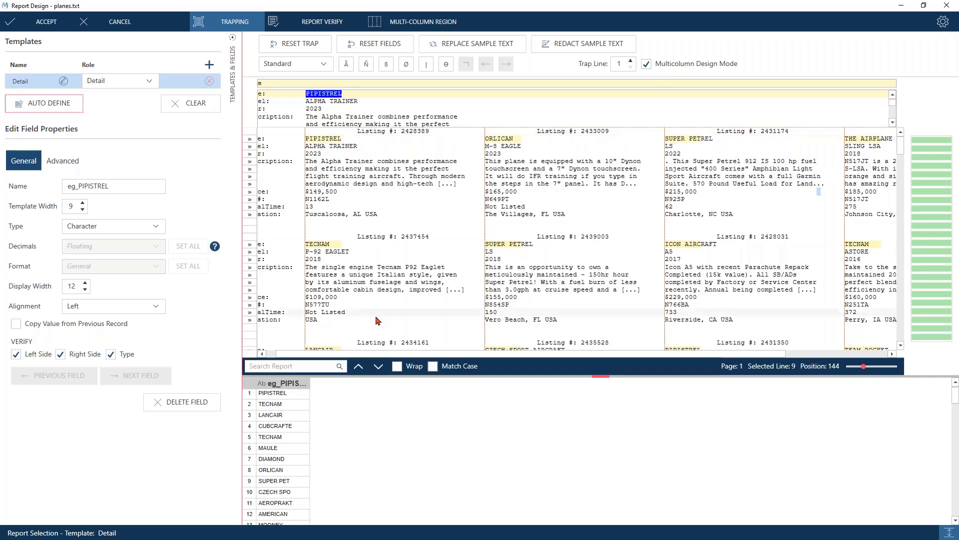
{"action": "left_click", "coordinate": [295, 349]}
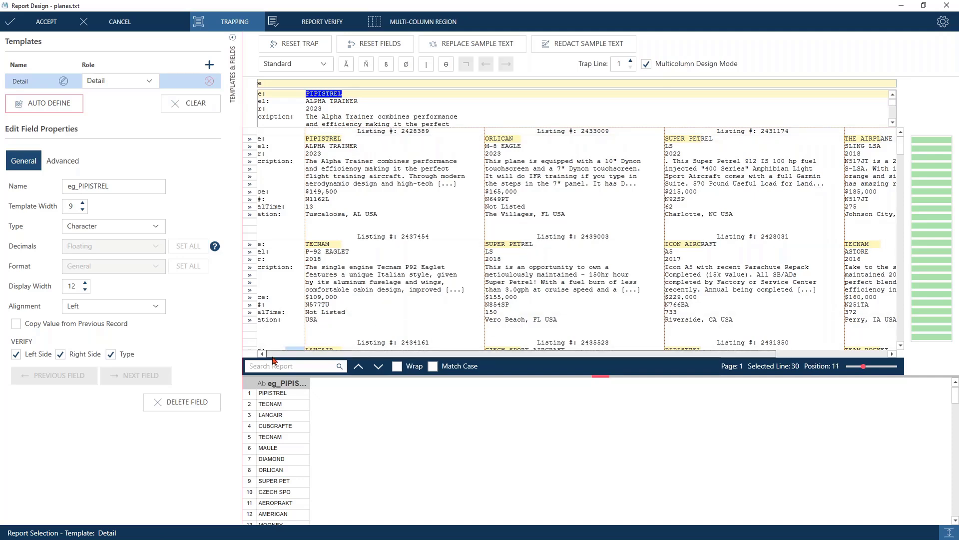
{"action": "scroll", "coordinate": [300, 324], "scroll_direction": "left", "scroll_amount": 1}
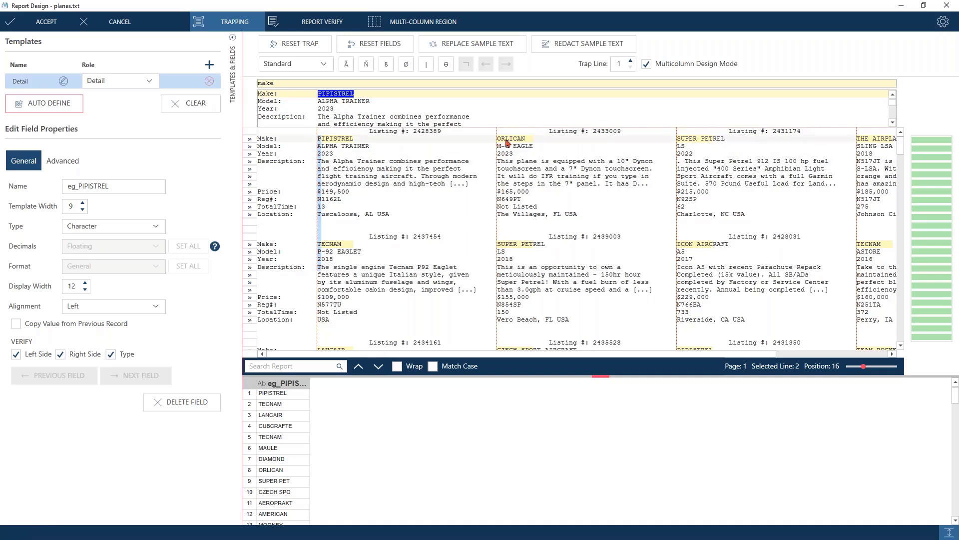
{"action": "left_click_drag", "start_coordinate": [507, 142], "coordinate": [499, 235]}
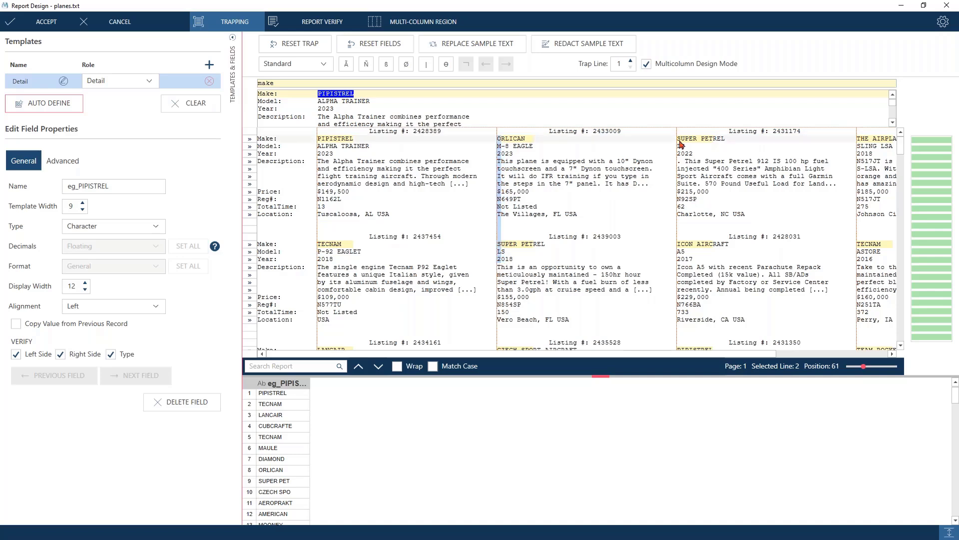
{"action": "left_click_drag", "start_coordinate": [681, 145], "coordinate": [679, 239]}
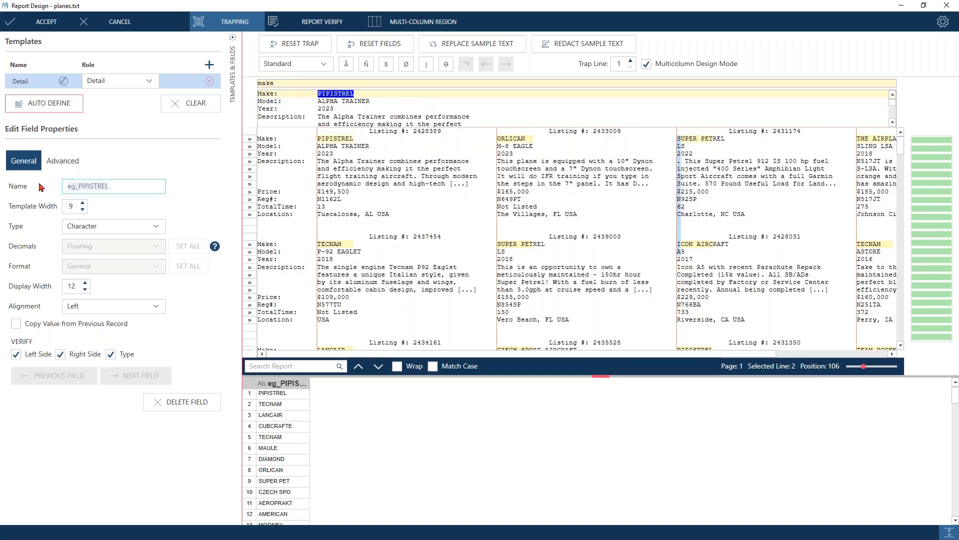
{"action": "type", "text": "Make"}
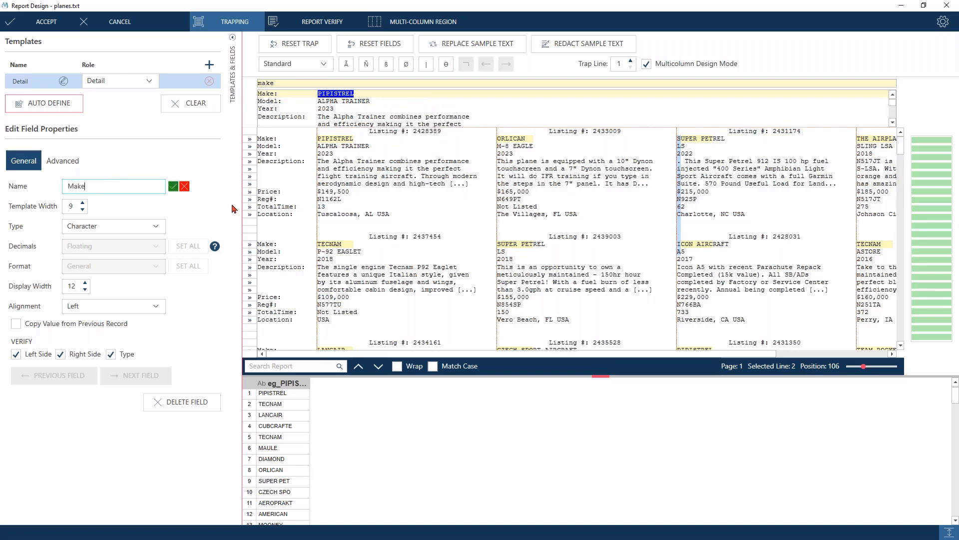
{"action": "key", "text": "Return"}
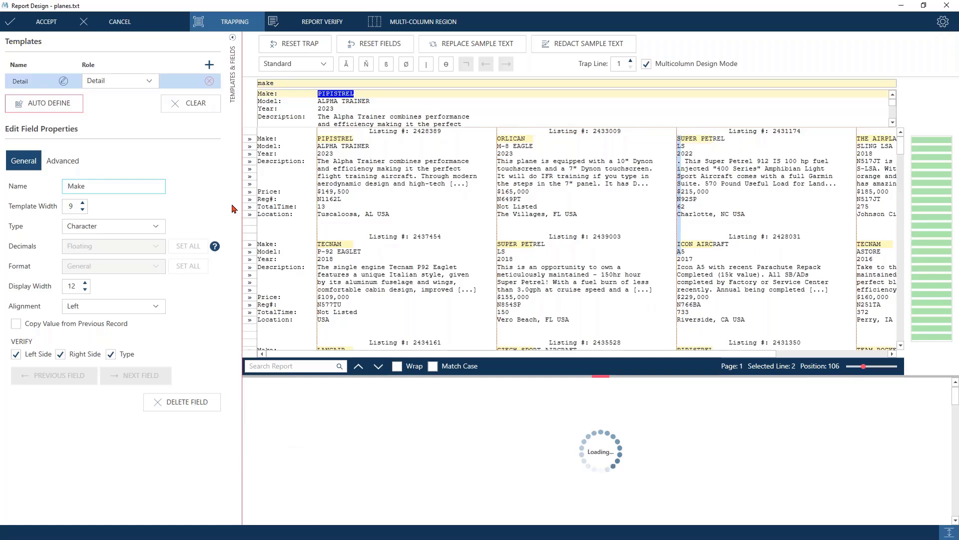
Define a field named Model over ALPHA TRAINER in the sample text
{"action": "left_click_drag", "start_coordinate": [319, 100], "coordinate": [371, 99]}
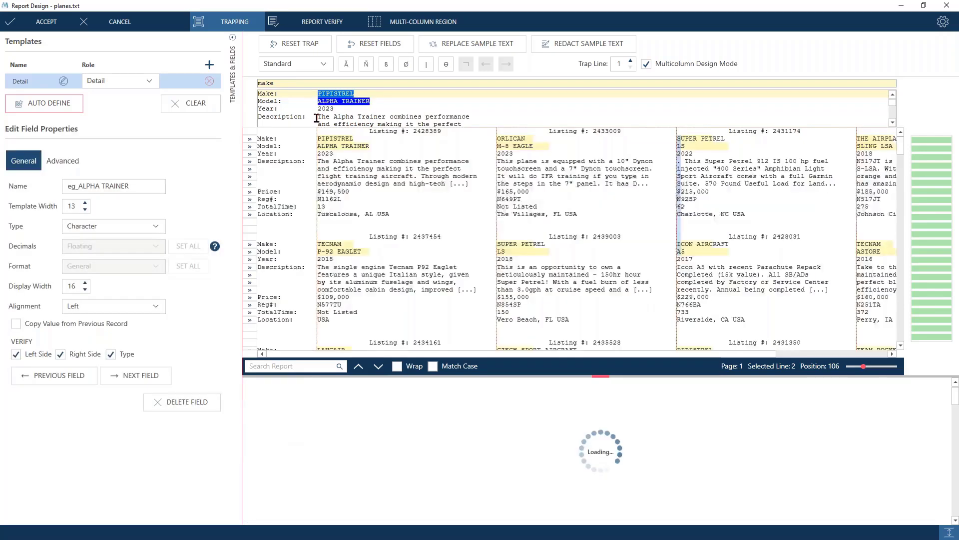
{"action": "type", "text": "Mo"}
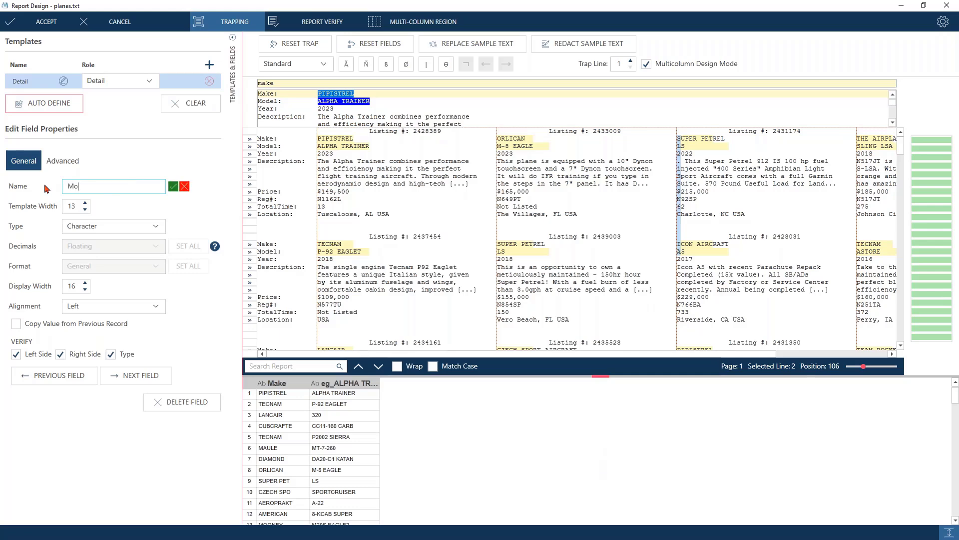
{"action": "type", "text": "del"}
{"action": "key", "text": "Return"}
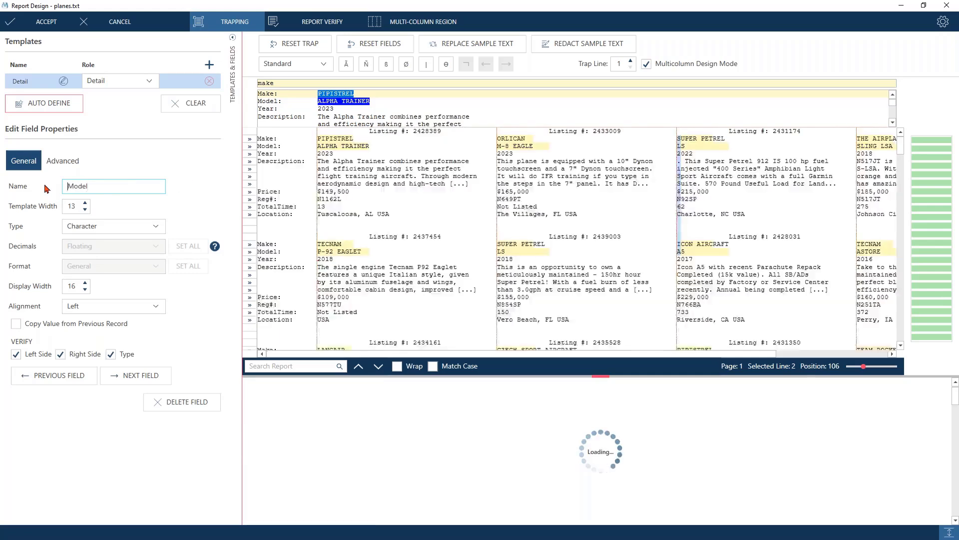
Define a field named Year over 2023 in the sample text, with its type set to Character
{"action": "double_click", "coordinate": [326, 108]}
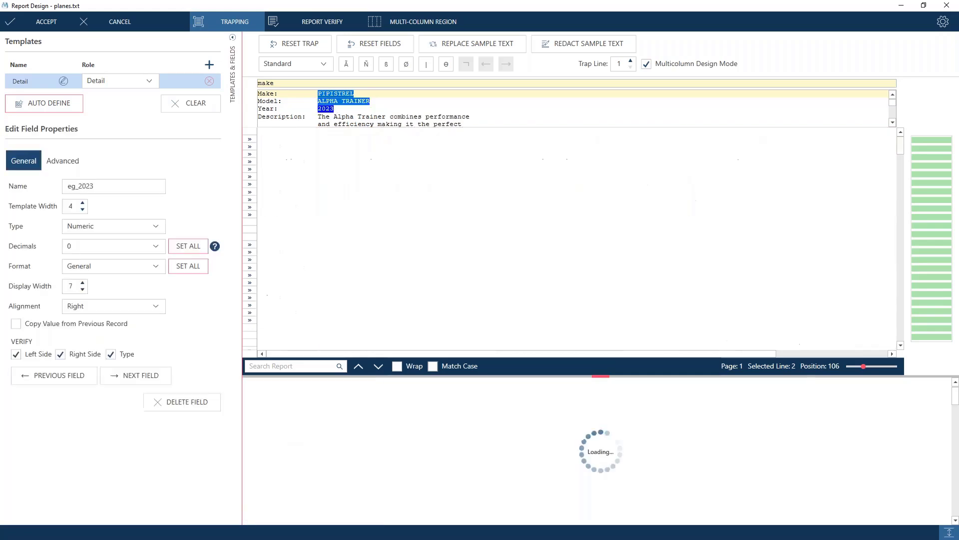
{"action": "left_click", "coordinate": [114, 186]}
{"action": "type", "text": "Year"}
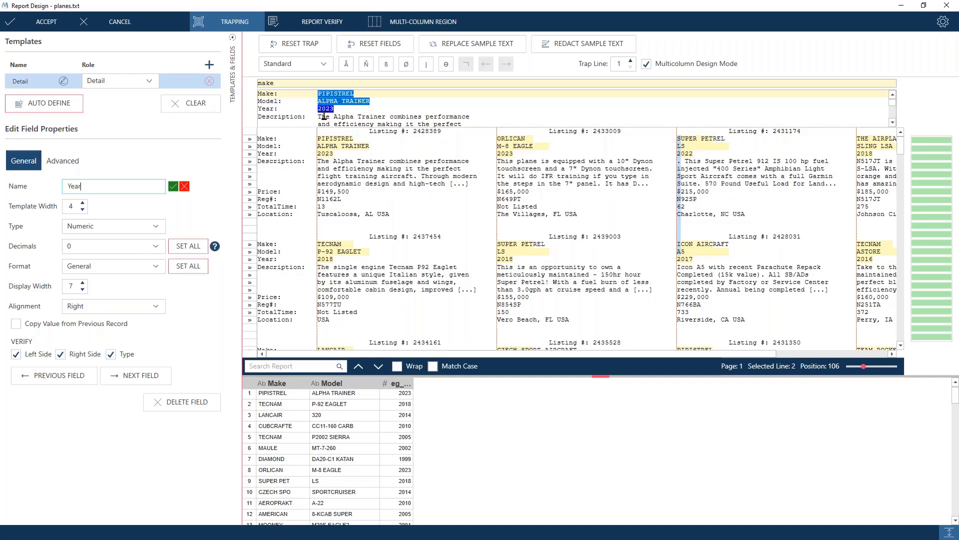
{"action": "left_click", "coordinate": [89, 228]}
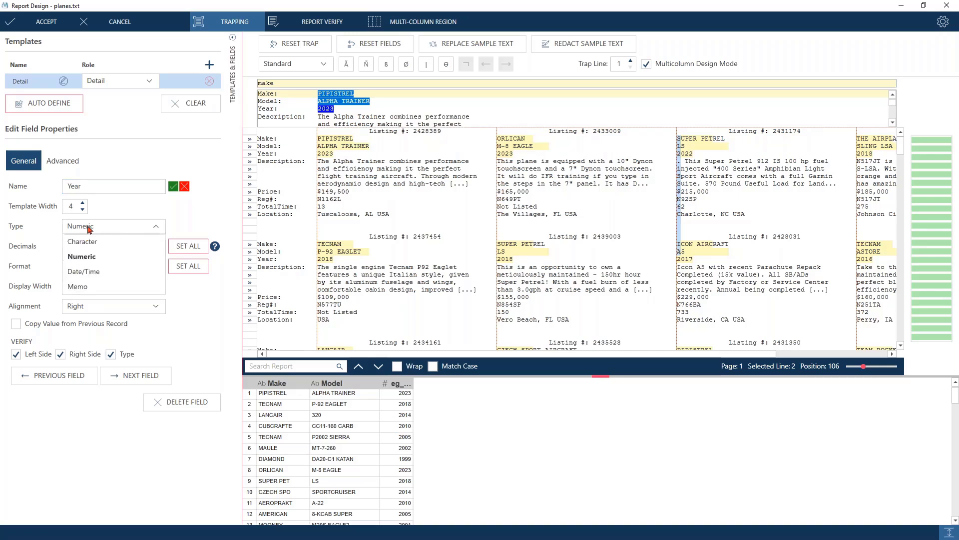
{"action": "left_click", "coordinate": [83, 242]}
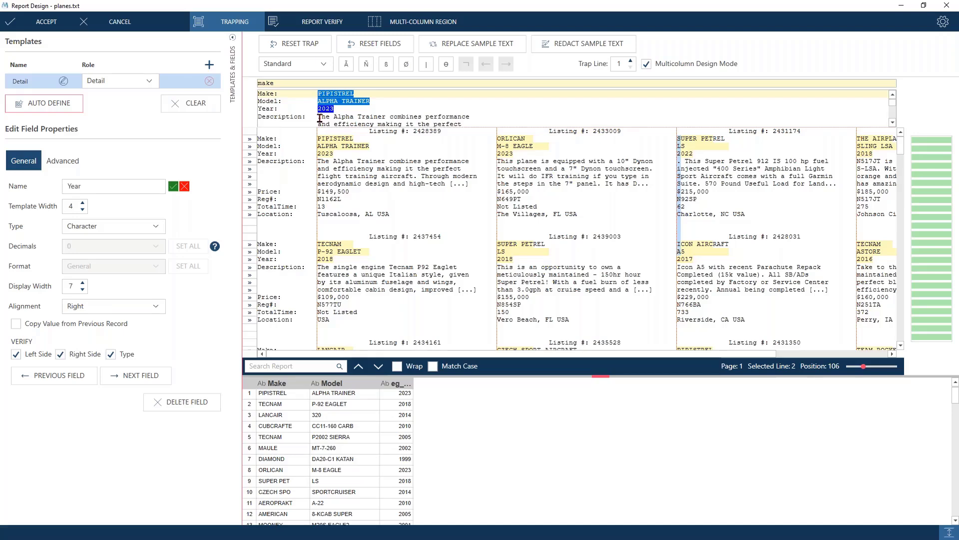
{"action": "left_click", "coordinate": [322, 118]}
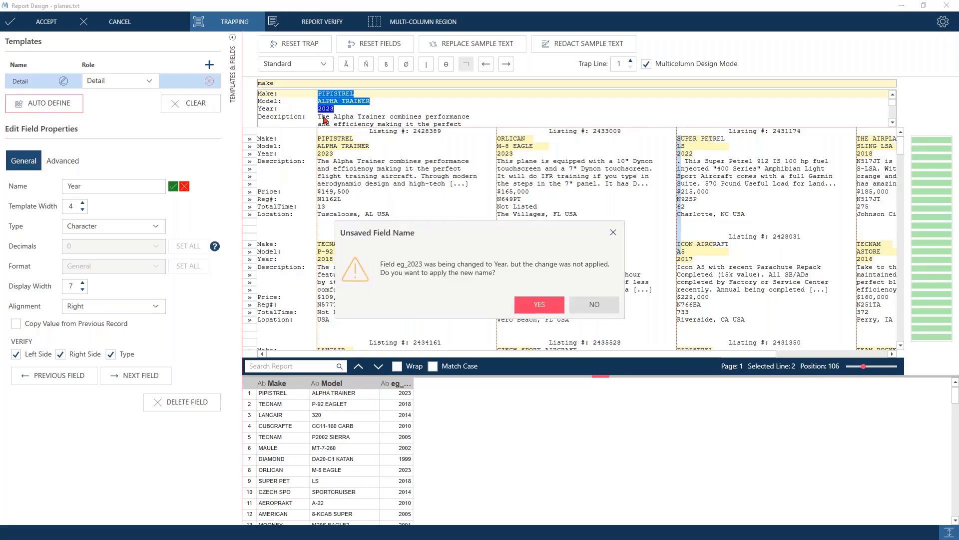
{"action": "left_click", "coordinate": [539, 304]}
Define a field named Description over the sample's first description line, open its advanced settings and highlight the first listing's full description
{"action": "left_click_drag", "start_coordinate": [322, 117], "coordinate": [475, 141]}
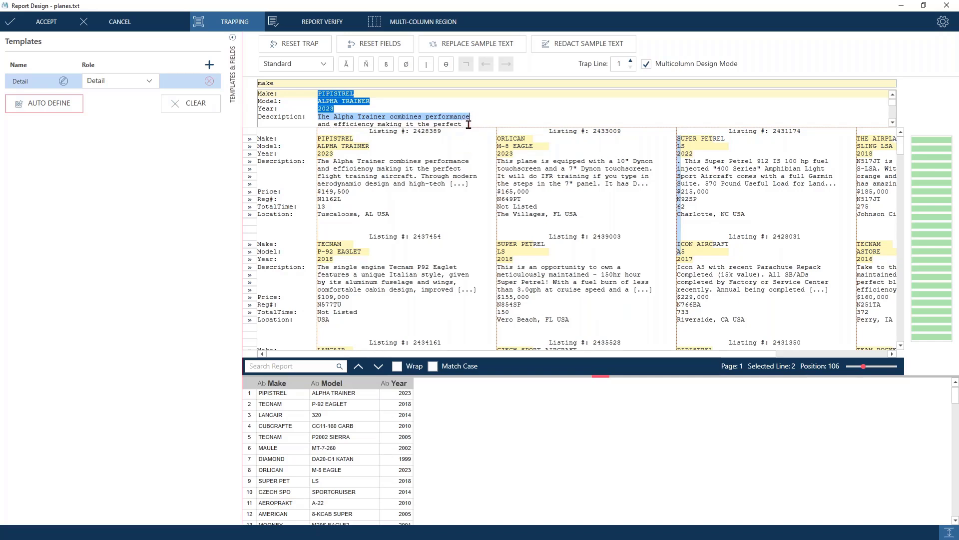
{"action": "left_click_drag", "start_coordinate": [470, 240], "coordinate": [470, 126]}
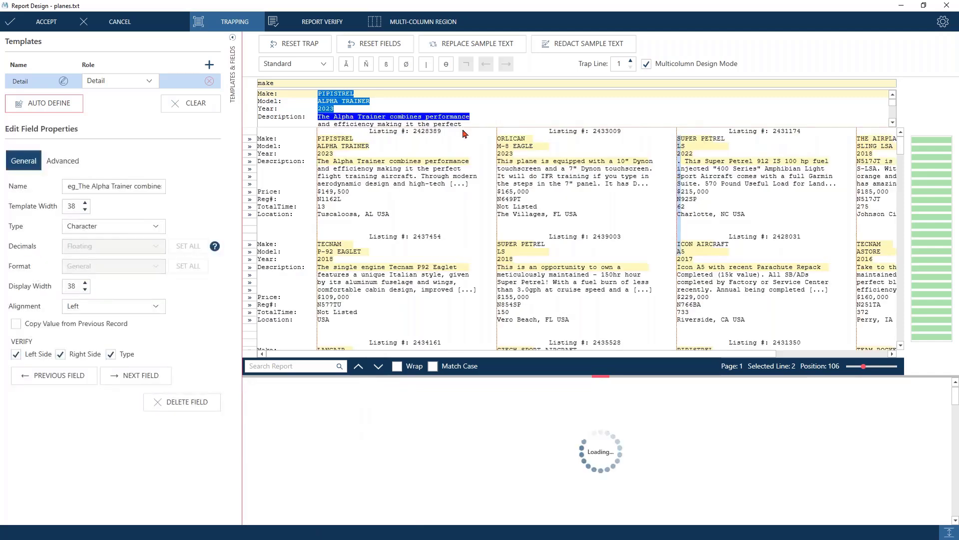
{"action": "triple_click", "coordinate": [131, 187]}
{"action": "type", "text": "Descriptio"}
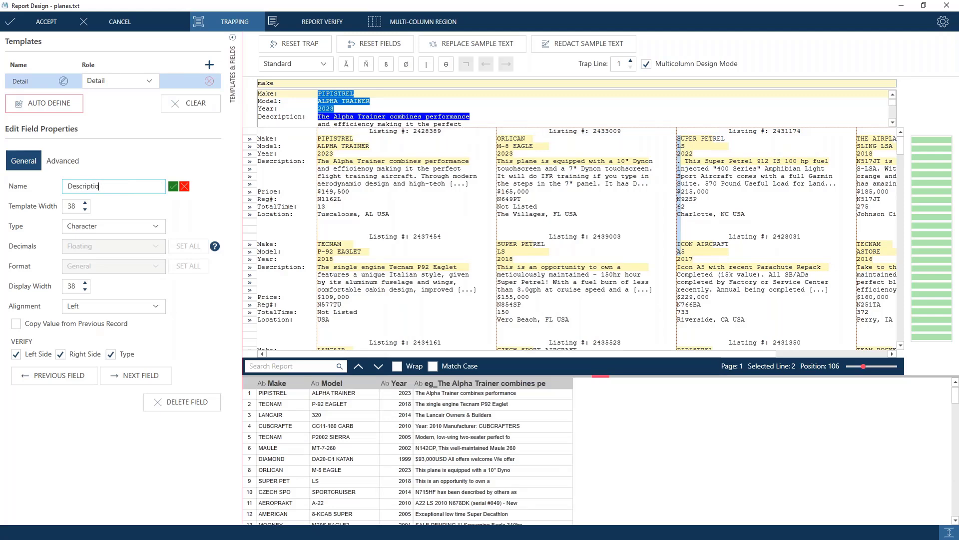
{"action": "type", "text": "n"}
{"action": "key", "text": "Return"}
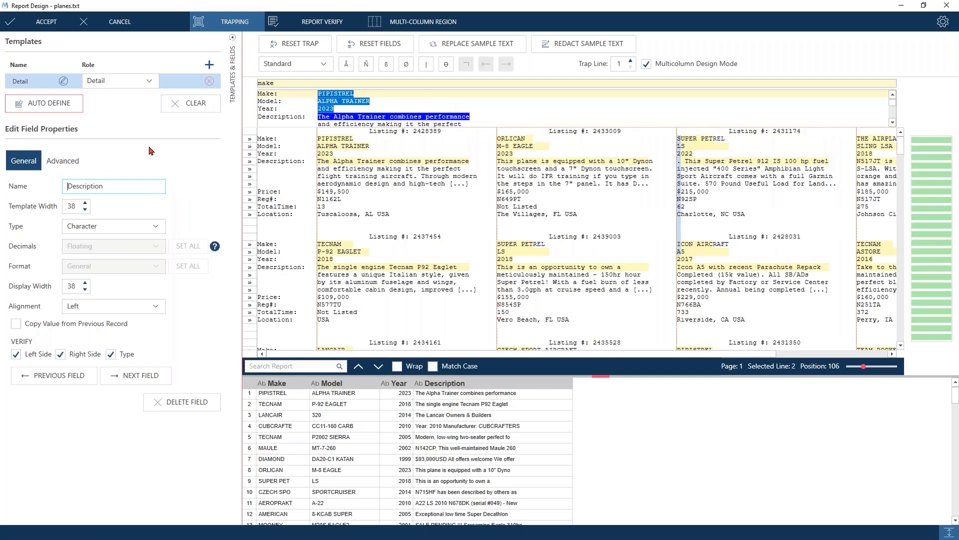
{"action": "left_click", "coordinate": [61, 164]}
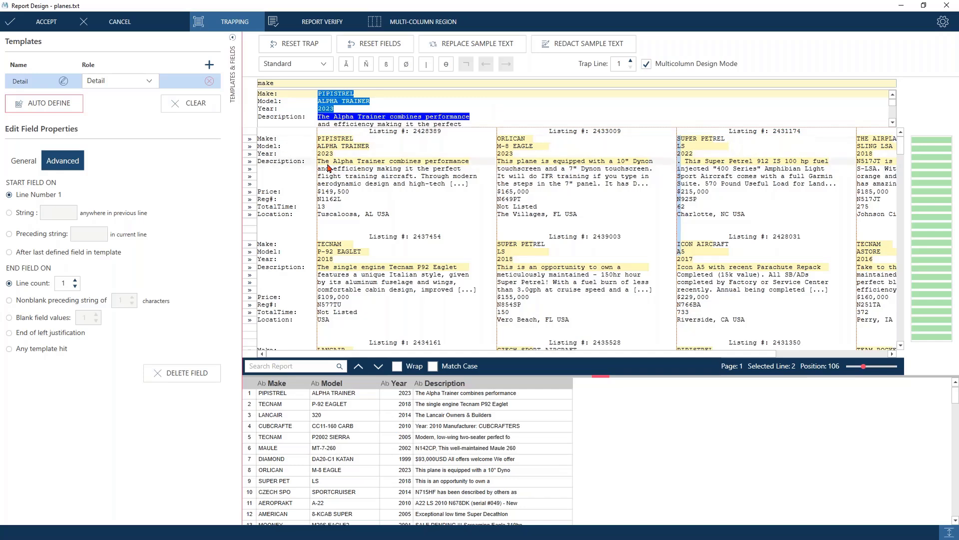
{"action": "left_click_drag", "start_coordinate": [321, 166], "coordinate": [489, 188]}
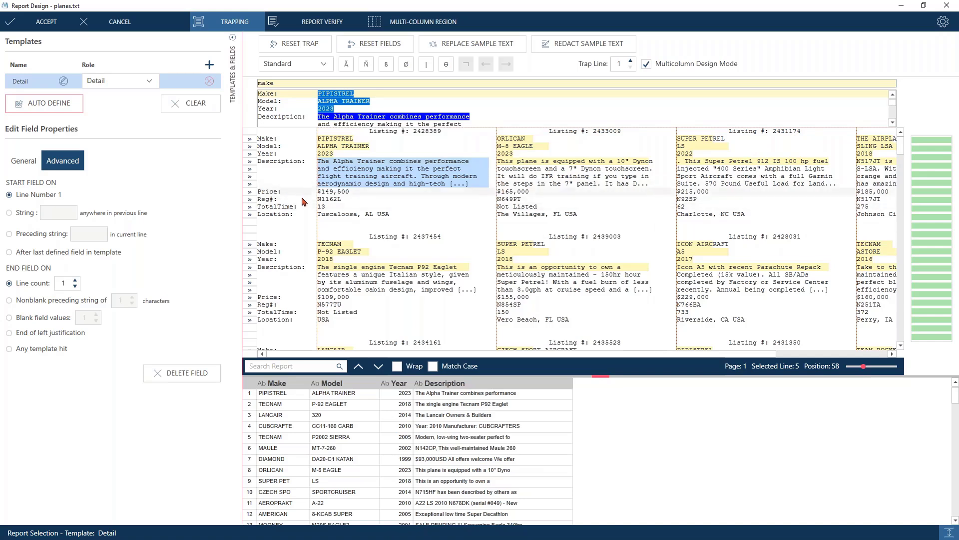
Try ending the Description field on one blank field value, examine the lines it captures, and return to ending on line count
{"action": "left_click", "coordinate": [9, 318]}
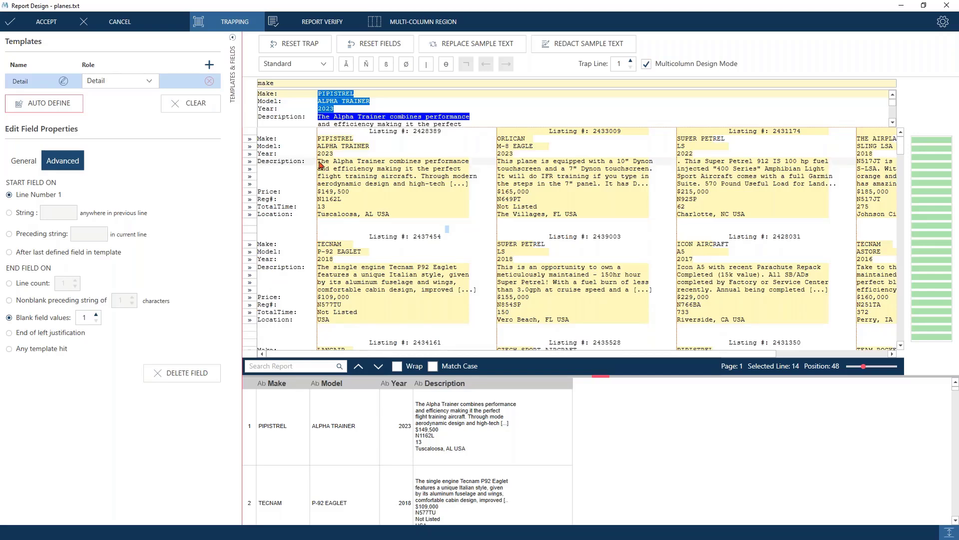
{"action": "left_click", "coordinate": [347, 163]}
{"action": "left_click_drag", "start_coordinate": [318, 161], "coordinate": [470, 162]}
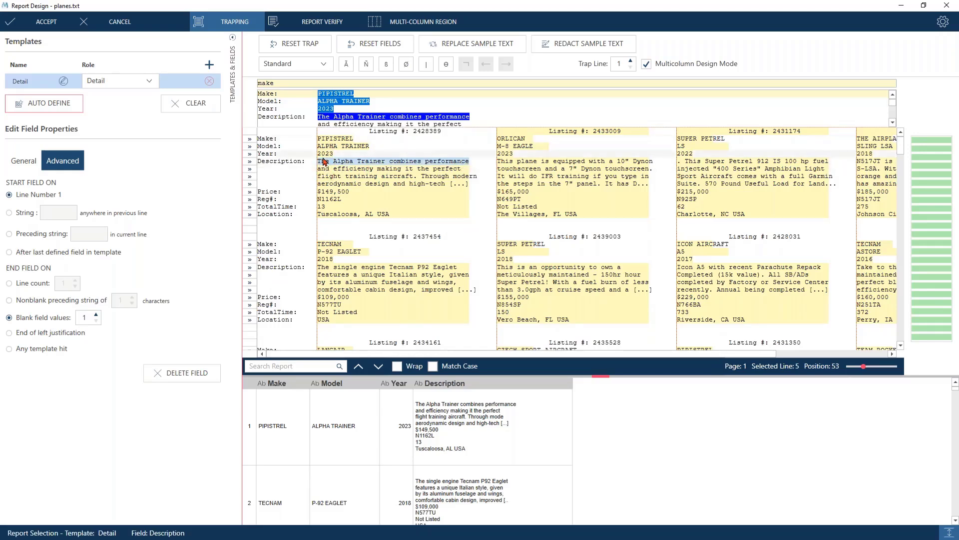
{"action": "left_click_drag", "start_coordinate": [320, 172], "coordinate": [468, 172]}
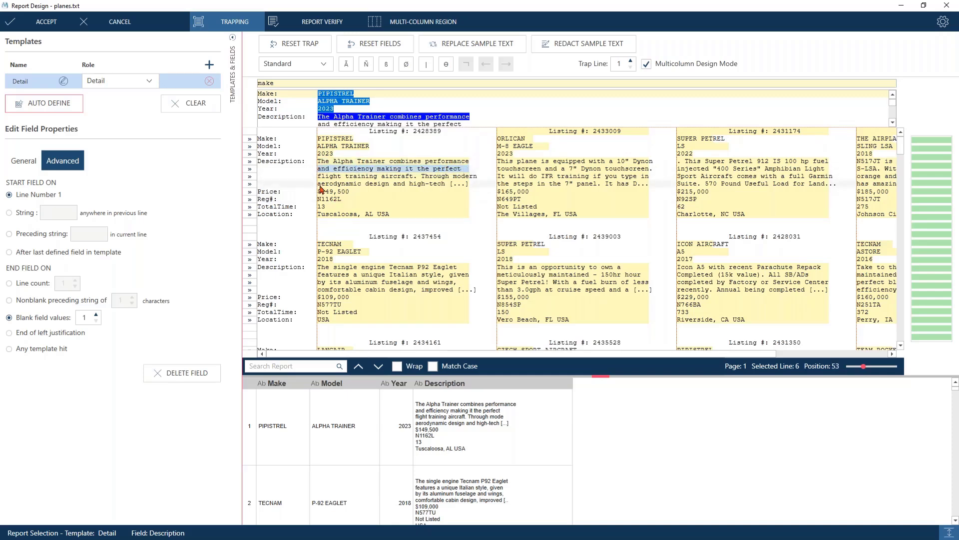
{"action": "left_click_drag", "start_coordinate": [318, 183], "coordinate": [403, 195]}
{"action": "left_click_drag", "start_coordinate": [318, 199], "coordinate": [464, 203]}
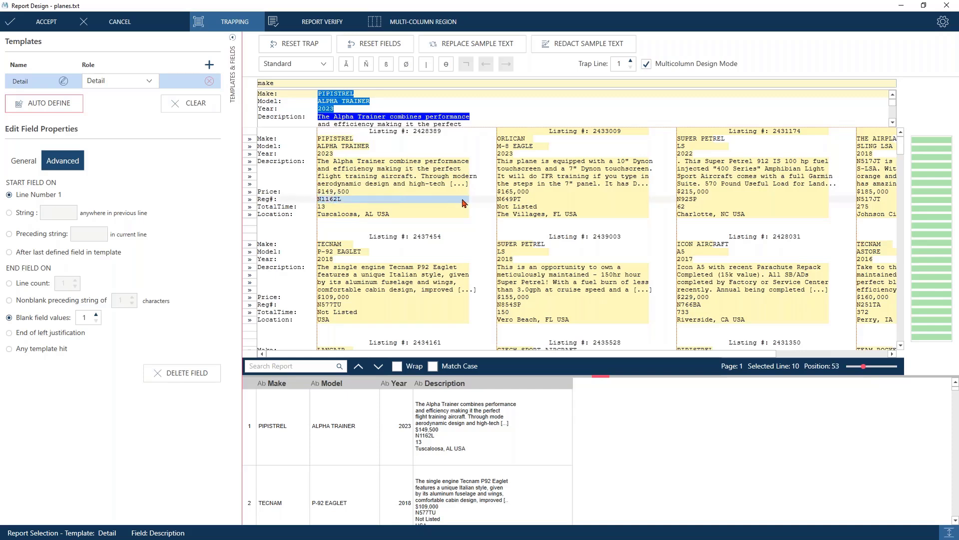
{"action": "left_click", "coordinate": [322, 224]}
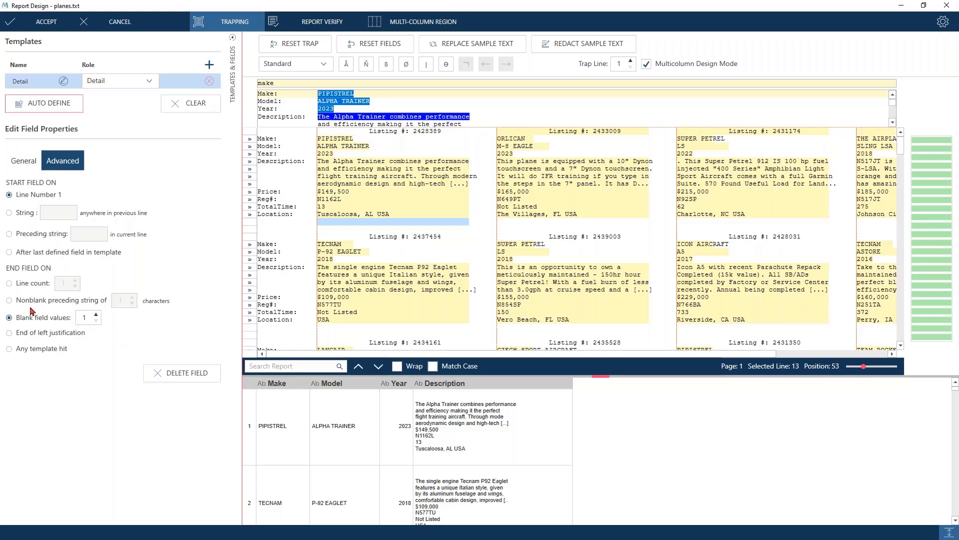
{"action": "left_click", "coordinate": [9, 283]}
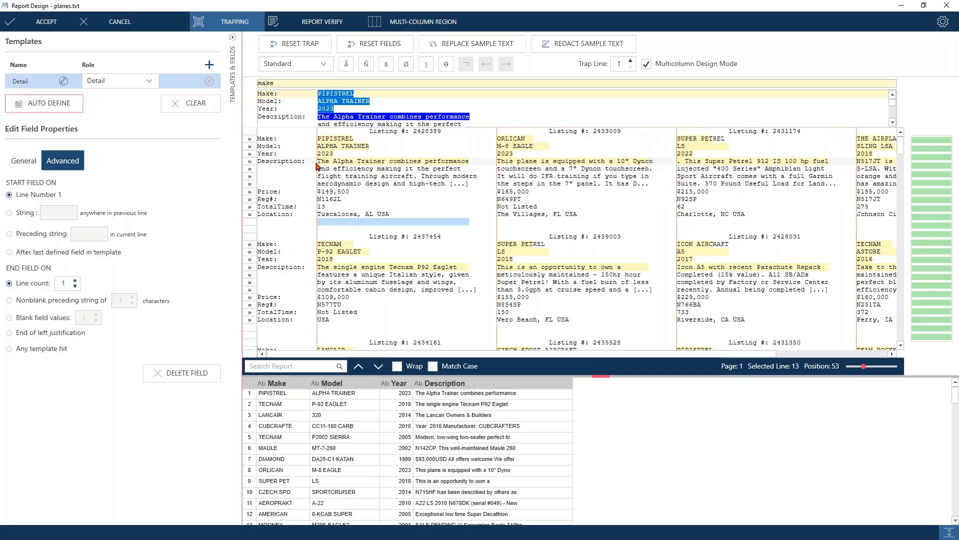
Check where the first listing's description ends and set the Description field to end on a line count of 4
{"action": "left_click_drag", "start_coordinate": [318, 161], "coordinate": [464, 188]}
{"action": "left_click", "coordinate": [452, 188]}
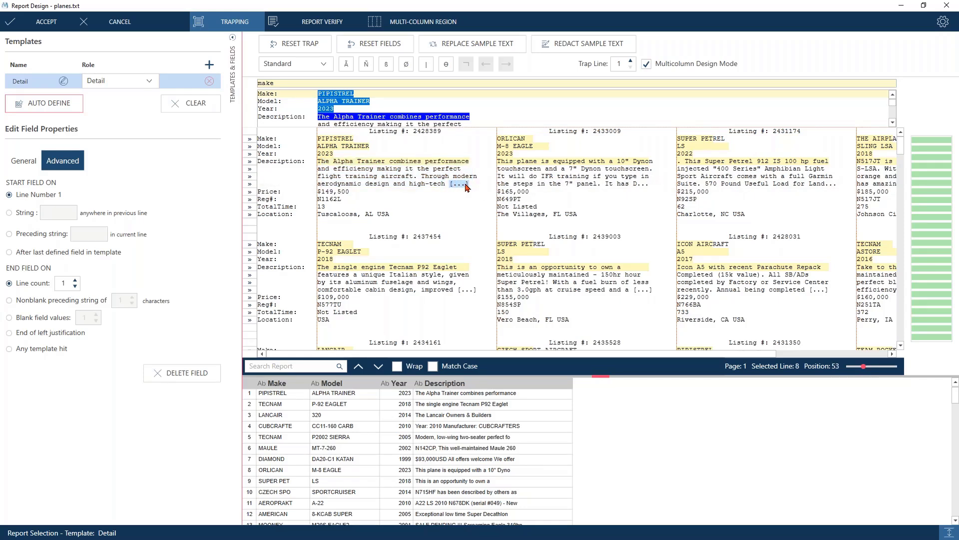
{"action": "left_click_drag", "start_coordinate": [466, 187], "coordinate": [464, 185]}
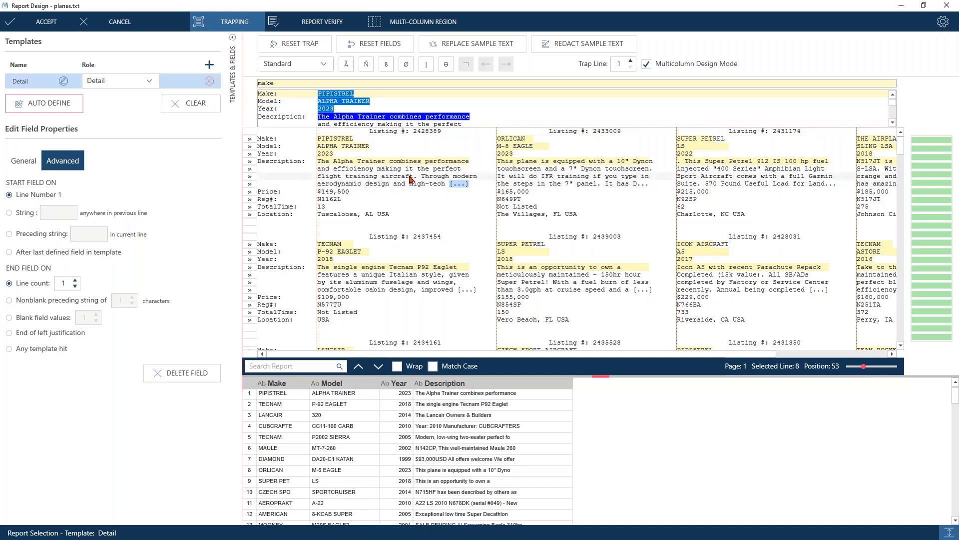
{"action": "left_click", "coordinate": [451, 185]}
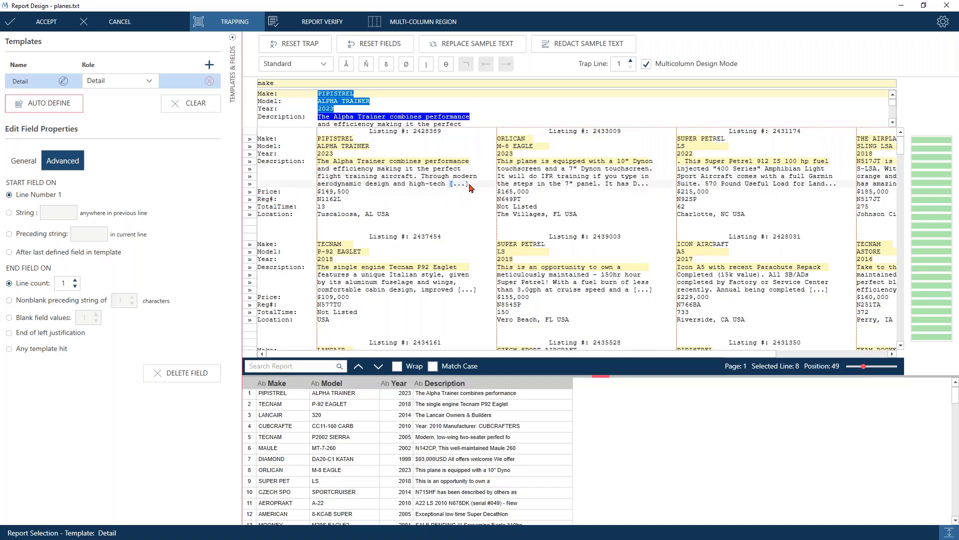
{"action": "double_click", "coordinate": [458, 184]}
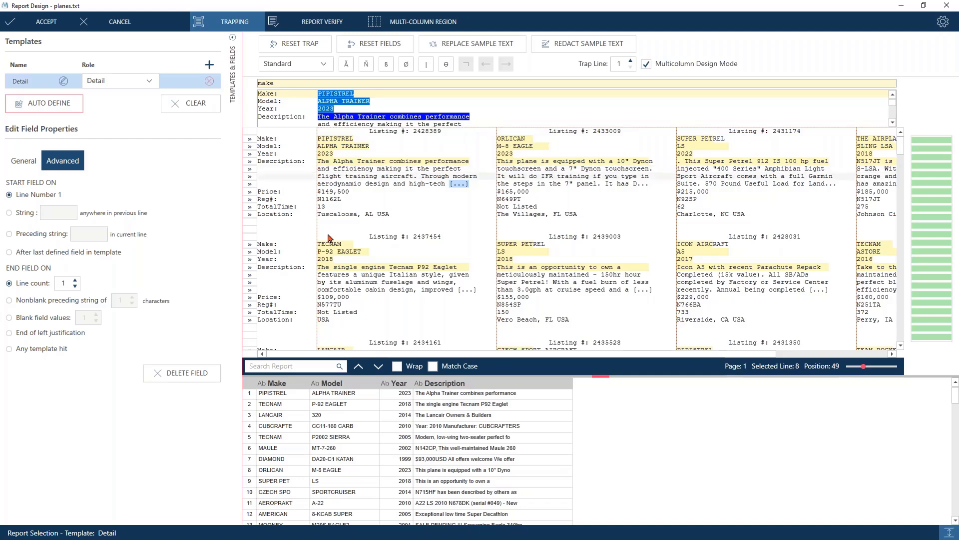
{"action": "left_click", "coordinate": [75, 281]}
{"action": "left_click", "coordinate": [75, 280]}
{"action": "left_click", "coordinate": [75, 281]}
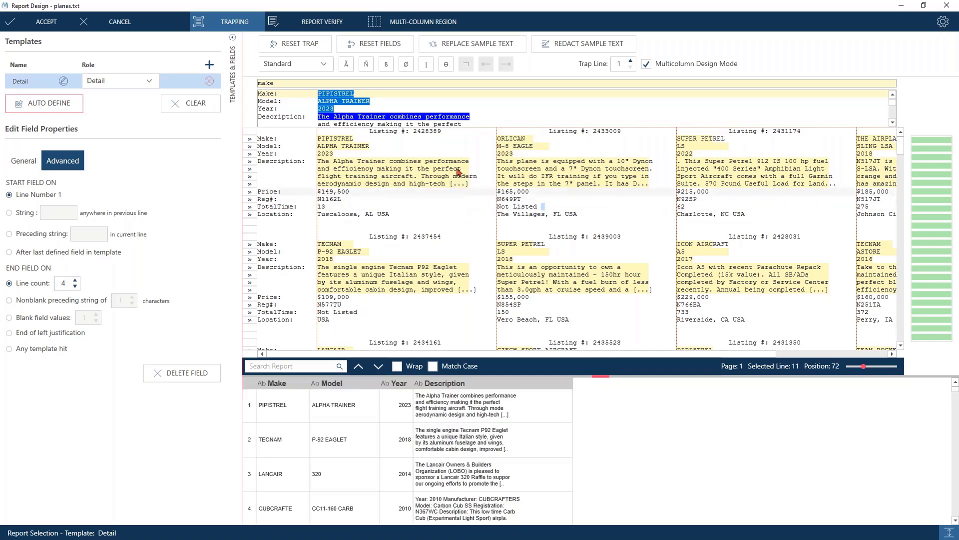
Define a field named Price over $149,500 in the sample text
{"action": "scroll", "coordinate": [357, 105], "scroll_direction": "down", "scroll_amount": 1}
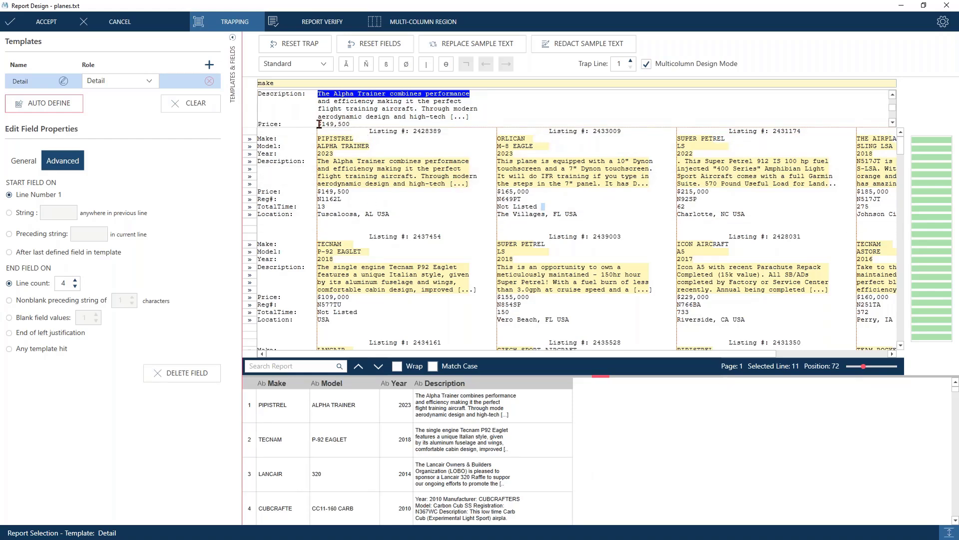
{"action": "left_click_drag", "start_coordinate": [319, 124], "coordinate": [350, 123]}
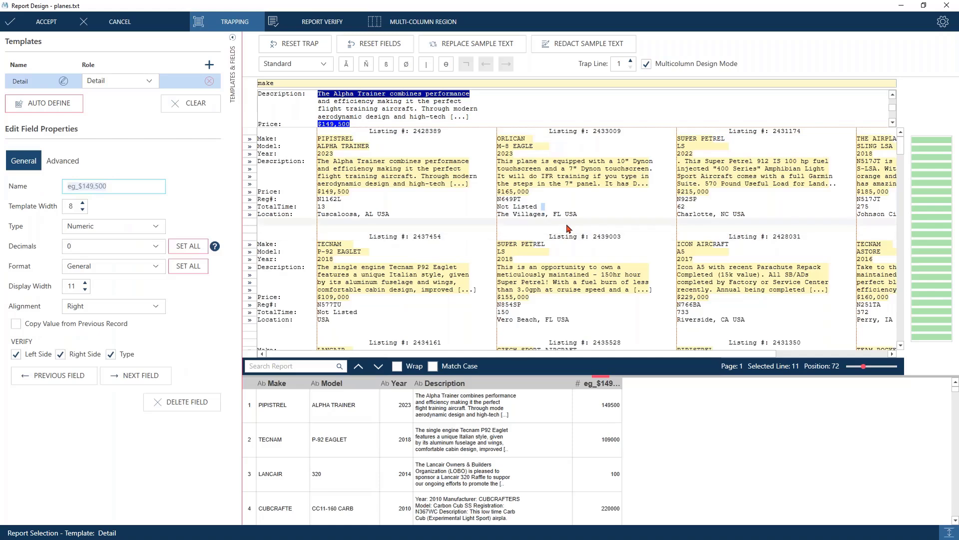
{"action": "key", "text": "ctrl+a"}
{"action": "type", "text": "Price"}
{"action": "key", "text": "Return"}
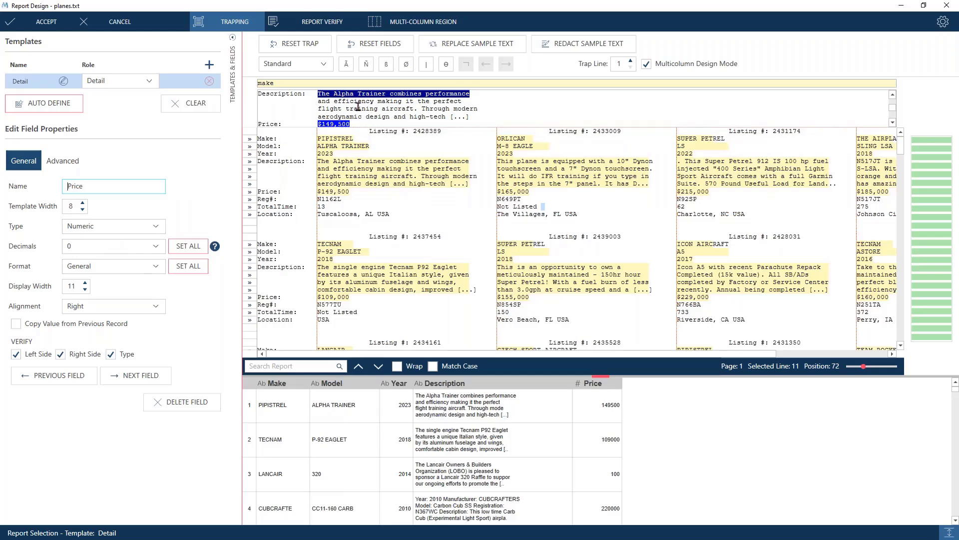
Define a field named Reg# over the aircraft registration value in the sample text
{"action": "scroll", "coordinate": [357, 106], "scroll_direction": "down", "scroll_amount": 1}
{"action": "left_click_drag", "start_coordinate": [318, 109], "coordinate": [344, 111]}
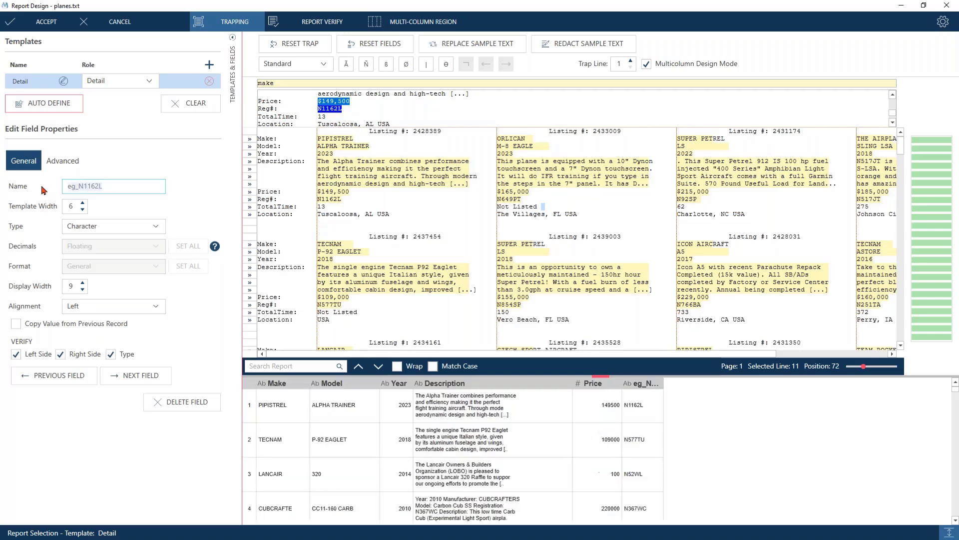
{"action": "type", "text": "Reg#"}
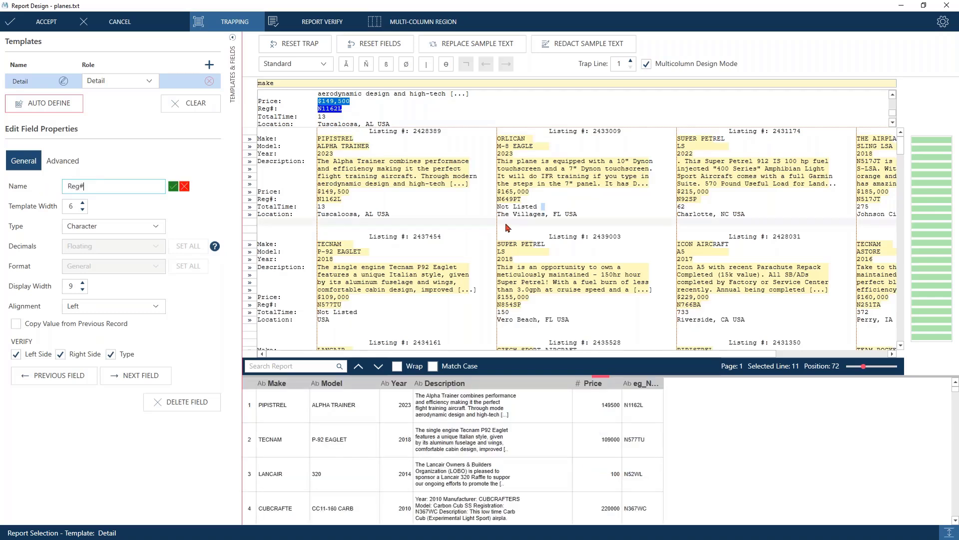
{"action": "key", "text": "Return"}
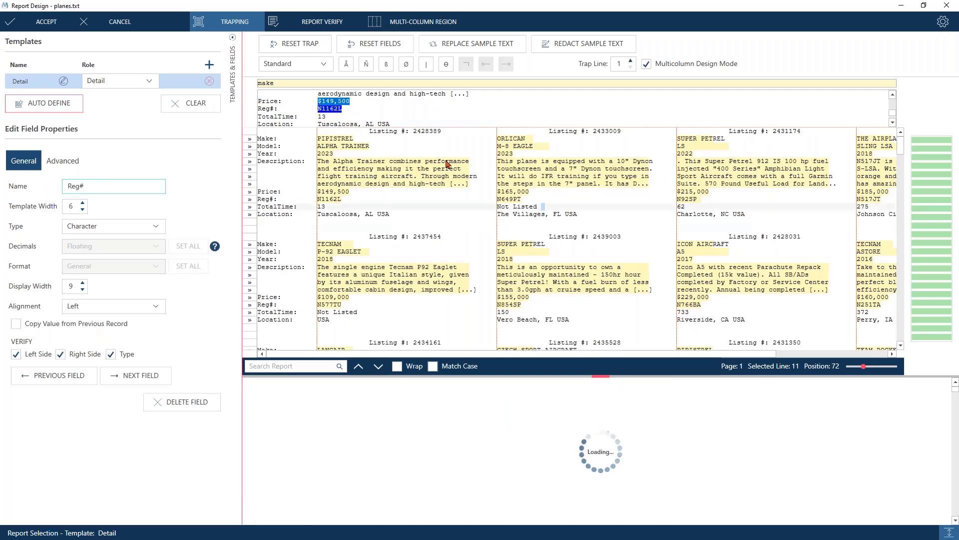
Define fields over the sample's TotalTime and Location values, naming the one over Tuscaloosa, AL USA Location
{"action": "left_click_drag", "start_coordinate": [319, 116], "coordinate": [390, 123]}
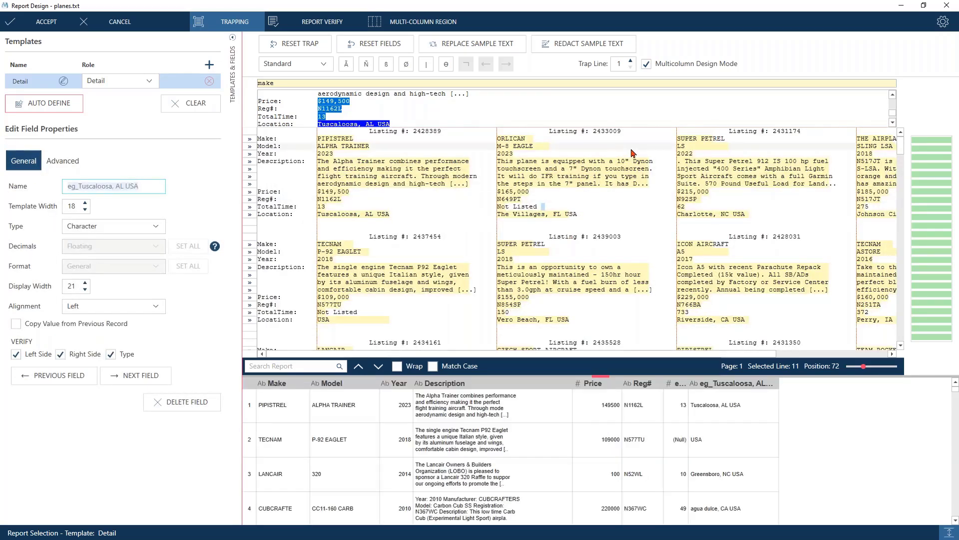
{"action": "type", "text": "TotalTime"}
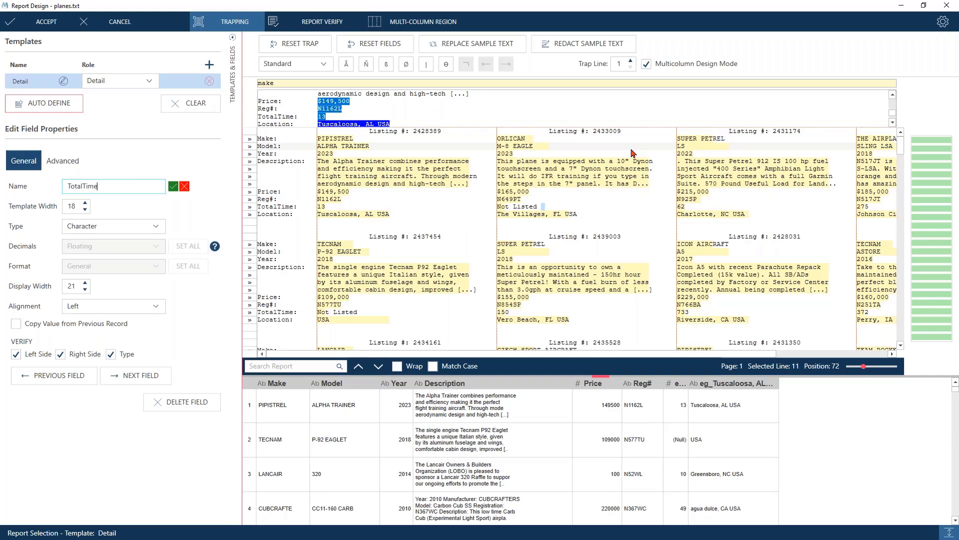
{"action": "key", "text": "Return"}
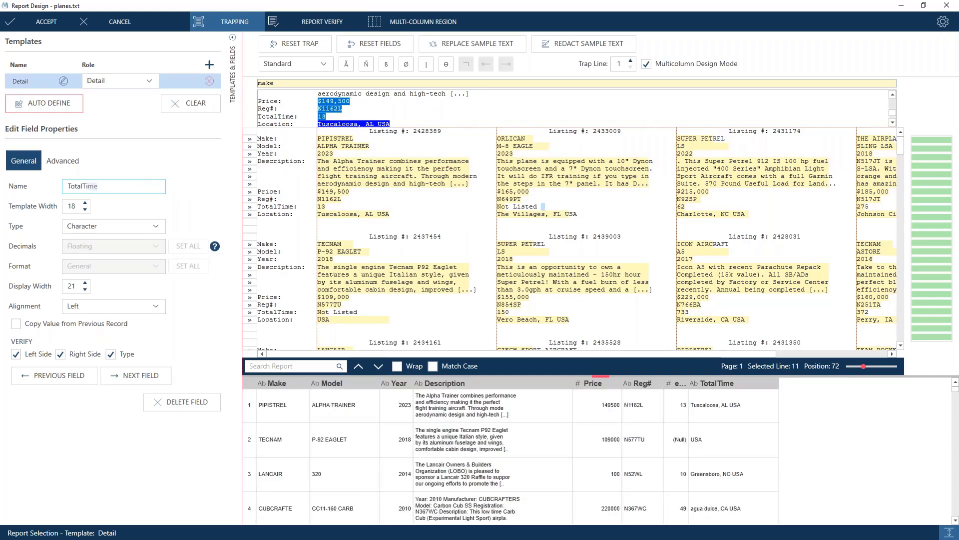
{"action": "type", "text": "Location"}
{"action": "key", "text": "Return"}
{"action": "key", "text": "Left"}
{"action": "type", "text": "o"}
{"action": "key", "text": "Return"}
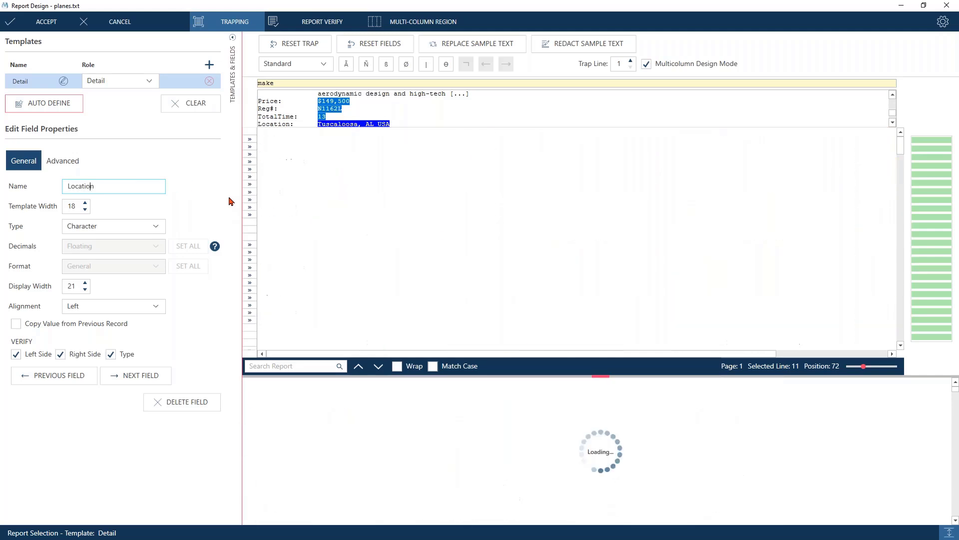
Go back to the field over the sample value 13 and name it TotalTime
{"action": "left_click", "coordinate": [90, 374]}
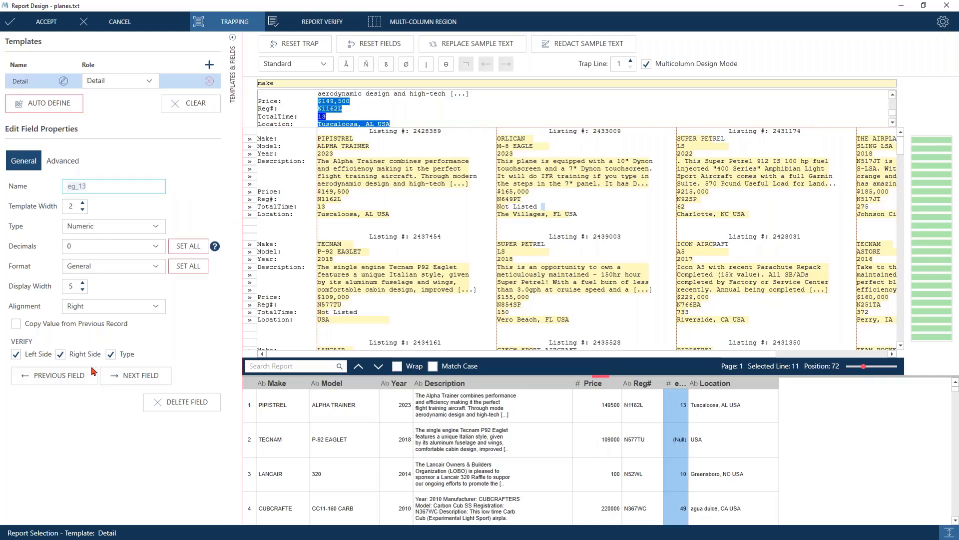
{"action": "type", "text": "TotalTime"}
{"action": "key", "text": "Return"}
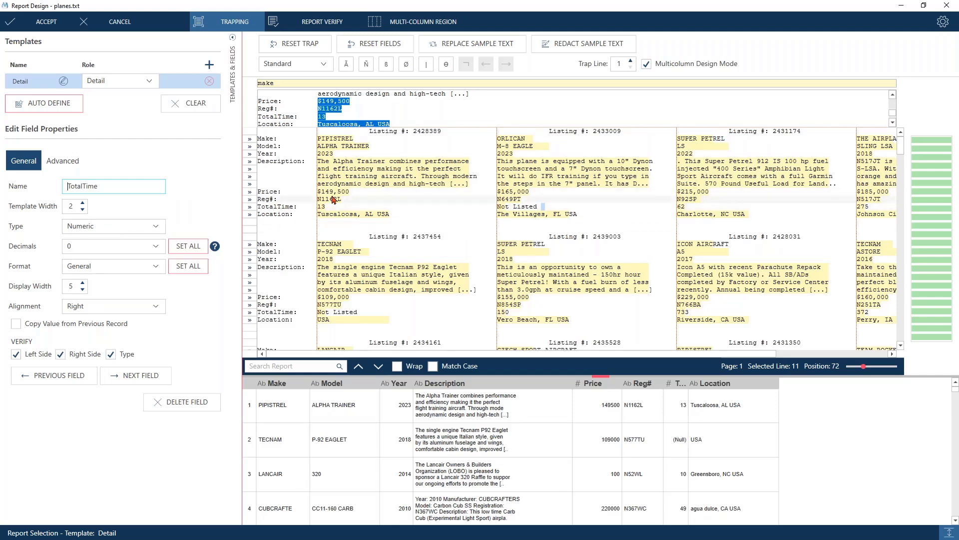
Create an Append template from the listing number line above the TECNAM listing and trap it on the text Listing
{"action": "scroll", "coordinate": [392, 216], "scroll_direction": "down", "scroll_amount": 2}
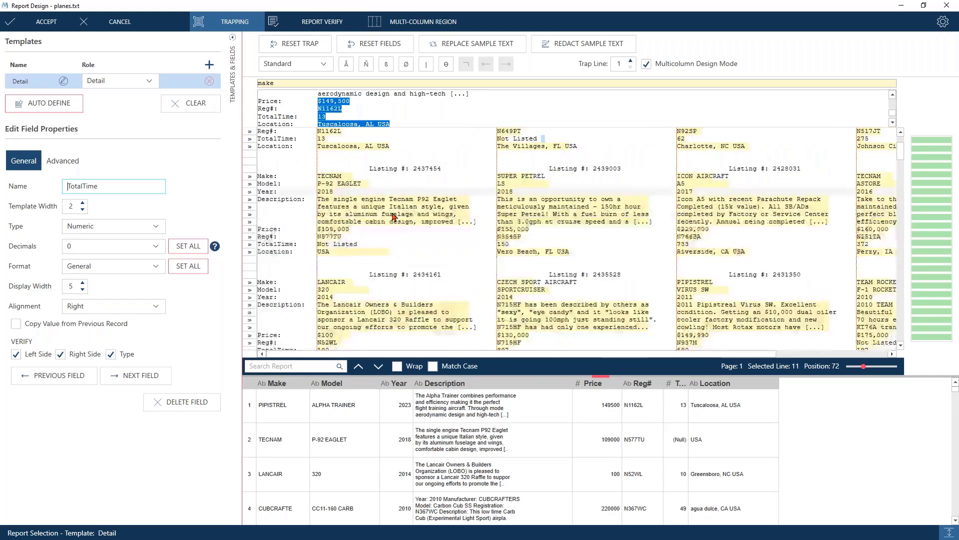
{"action": "scroll", "coordinate": [338, 188], "scroll_direction": "up", "scroll_amount": 2}
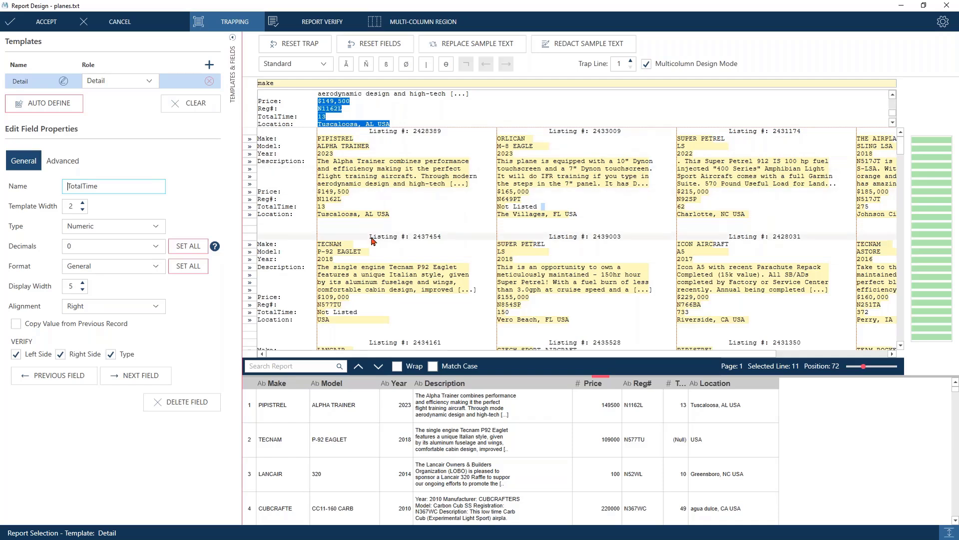
{"action": "left_click_drag", "start_coordinate": [371, 240], "coordinate": [441, 242]}
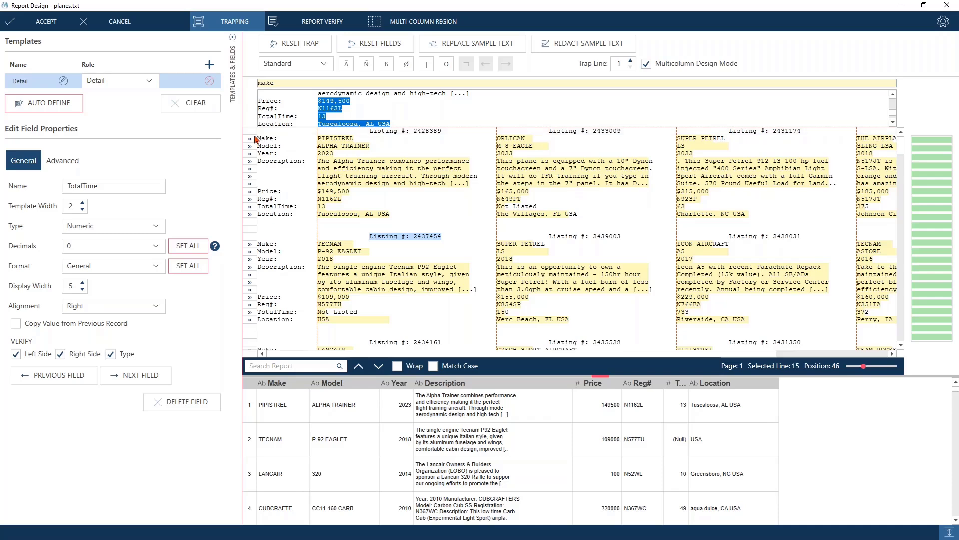
{"action": "left_click", "coordinate": [254, 237]}
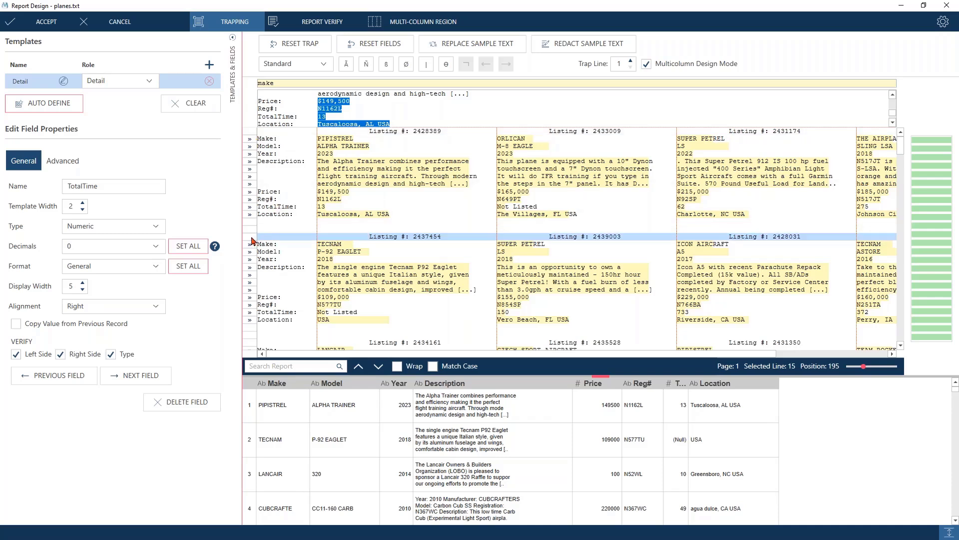
{"action": "right_click", "coordinate": [263, 240]}
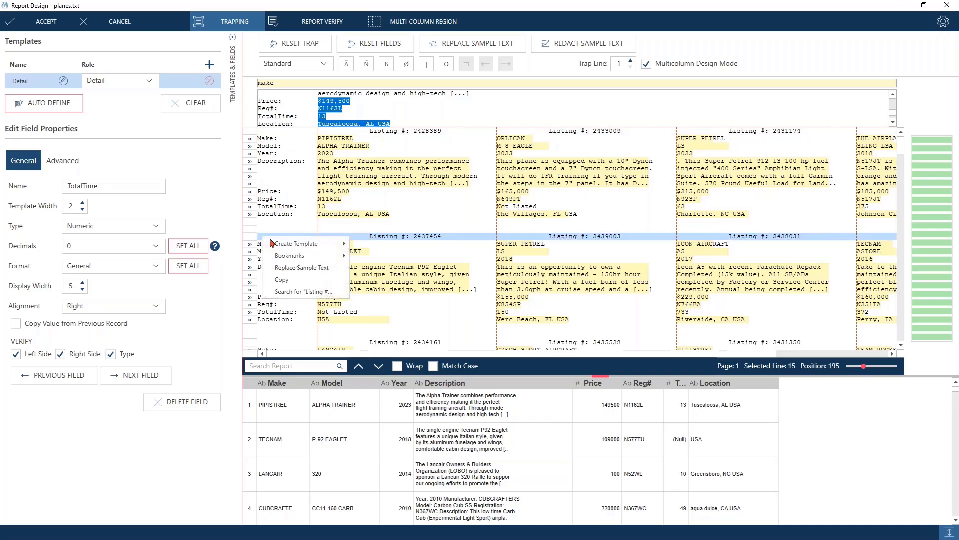
{"action": "mouse_move", "coordinate": [293, 245]}
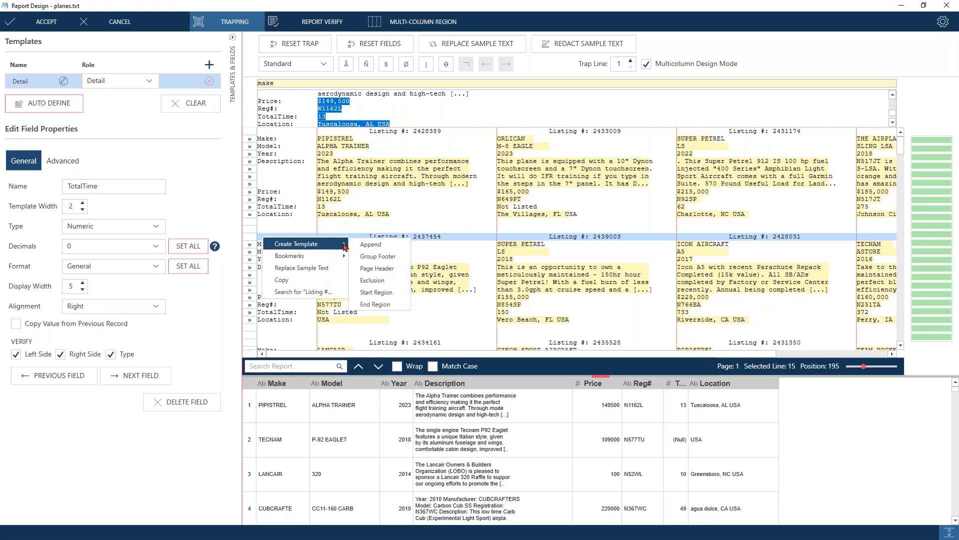
{"action": "left_click", "coordinate": [366, 244]}
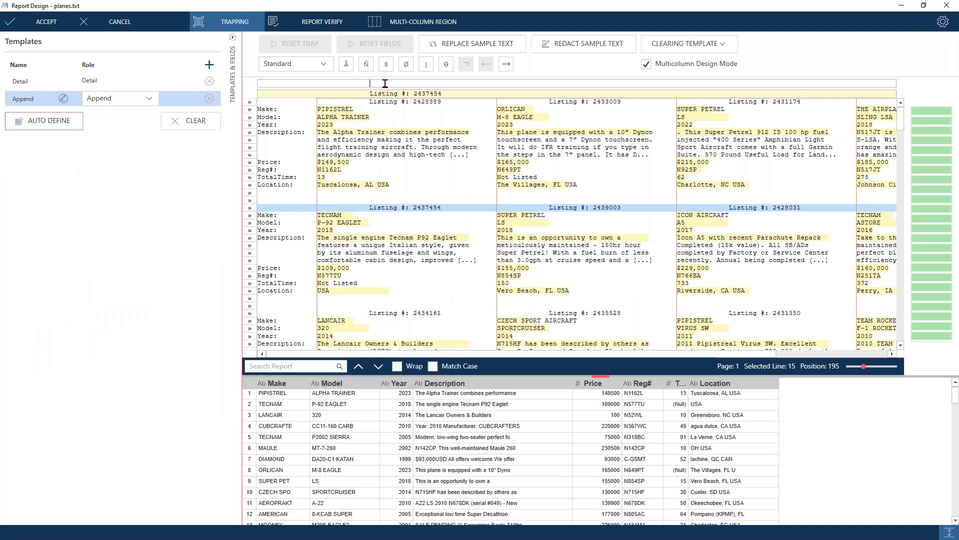
{"action": "type", "text": "Listing"}
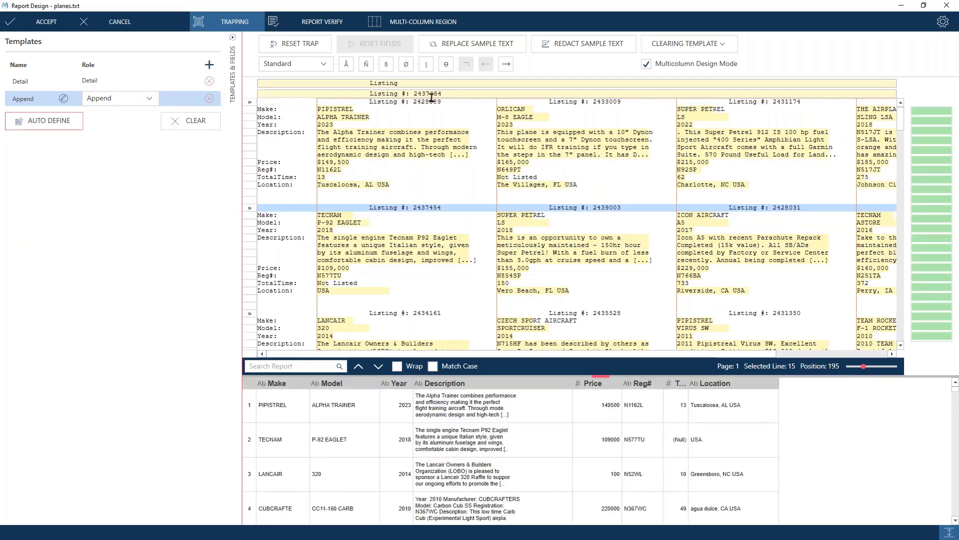
Define a field named Listing# over the listing number in the Append sample and set its type to Character
{"action": "left_click_drag", "start_coordinate": [415, 94], "coordinate": [441, 93]}
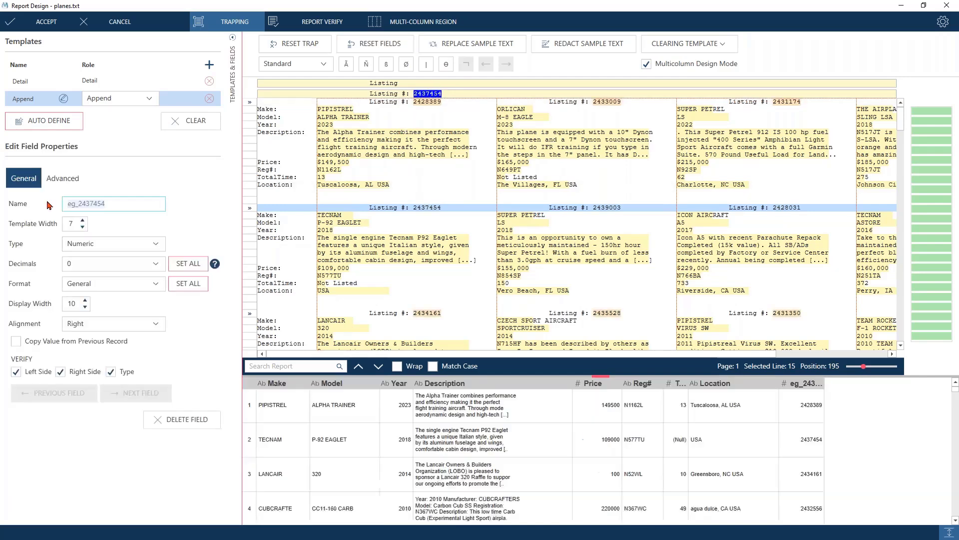
{"action": "type", "text": "Listing"}
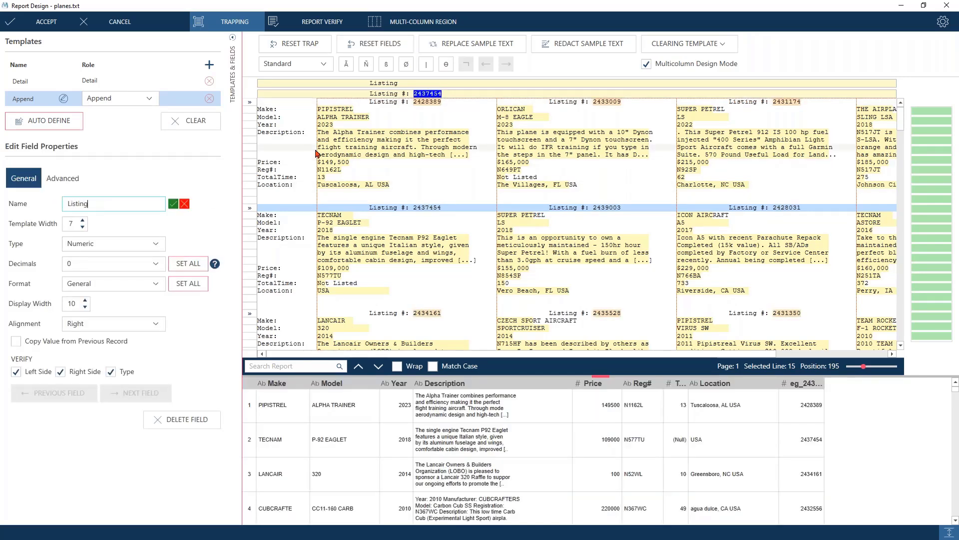
{"action": "type", "text": "#"}
{"action": "key", "text": "Return"}
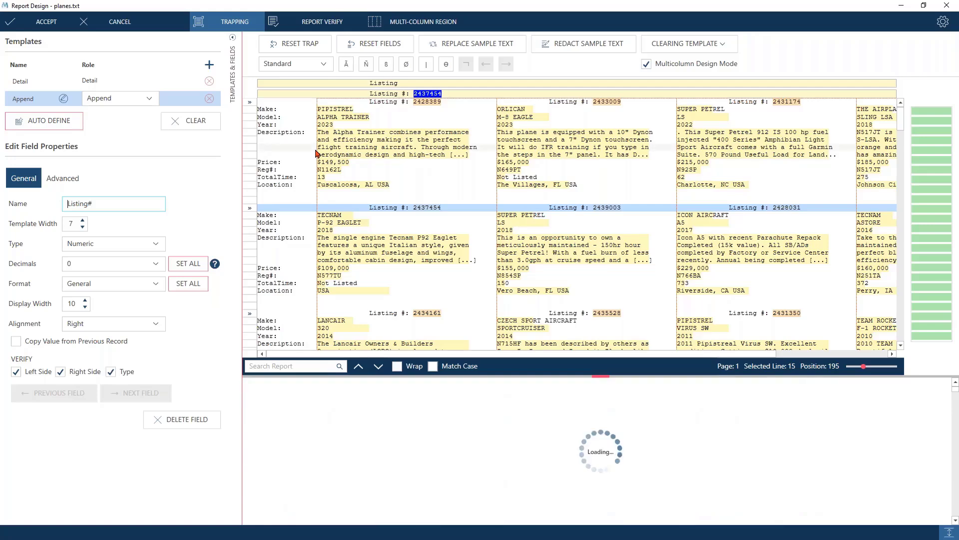
{"action": "left_click", "coordinate": [98, 245]}
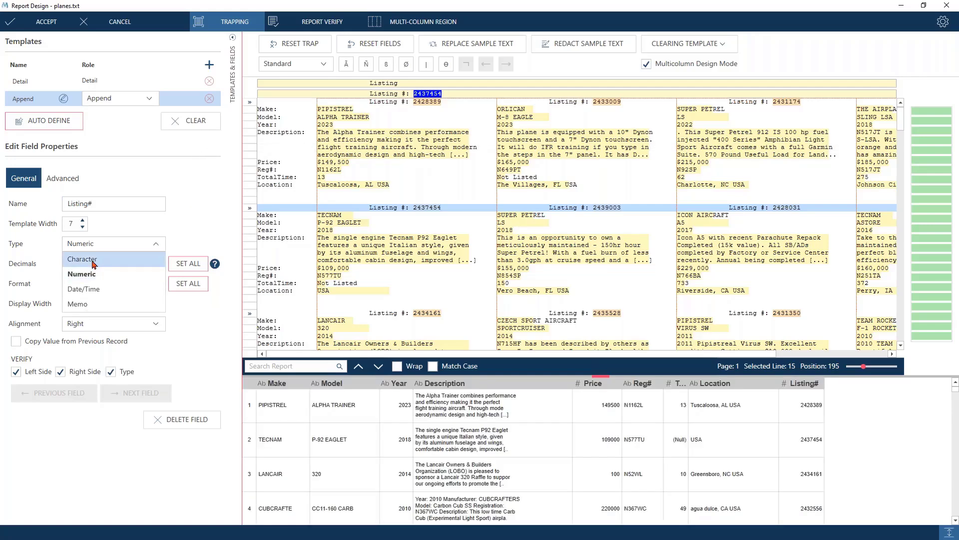
{"action": "left_click", "coordinate": [95, 259]}
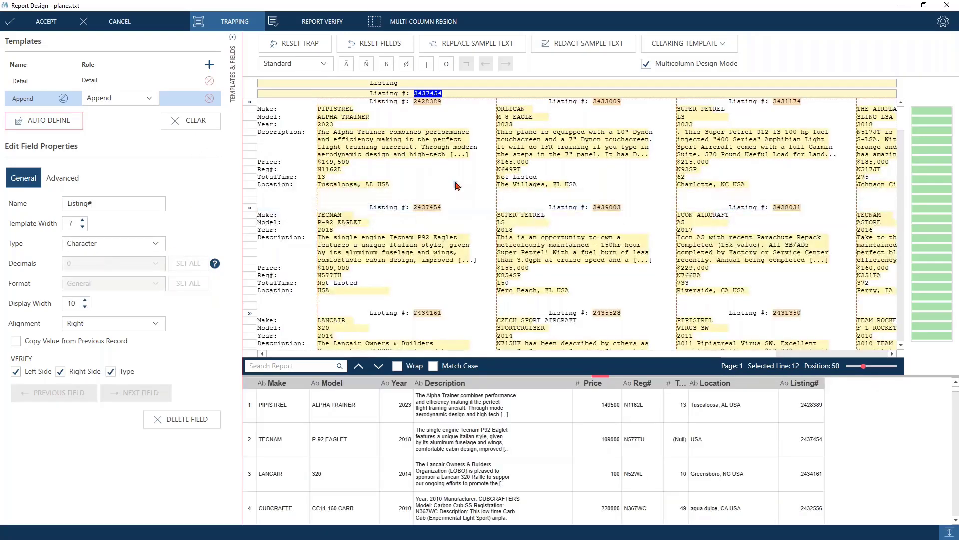
Examine the highlighted field captures across the report's listings, including the listing numbers trapped by the Append template
{"action": "scroll", "coordinate": [620, 216], "scroll_direction": "down", "scroll_amount": 5}
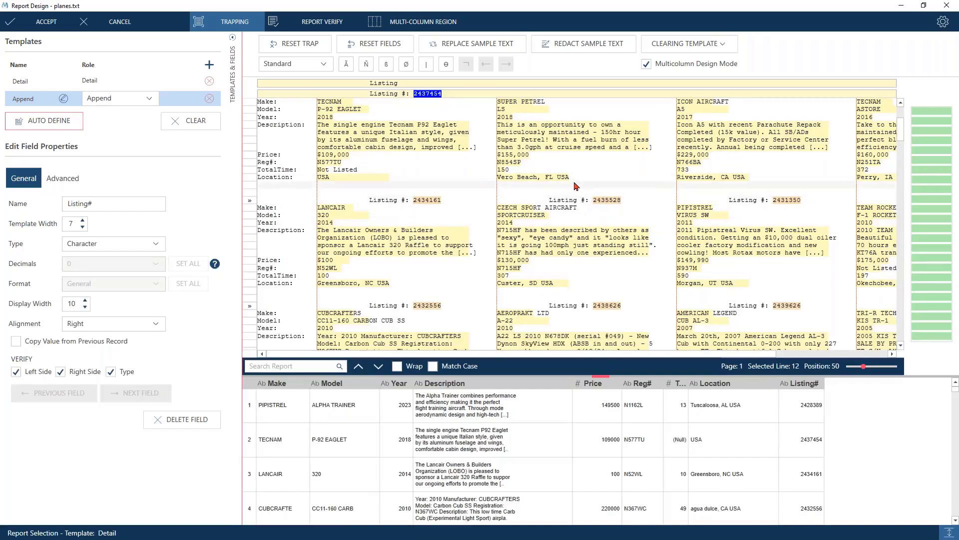
{"action": "scroll", "coordinate": [580, 192], "scroll_direction": "up", "scroll_amount": 5}
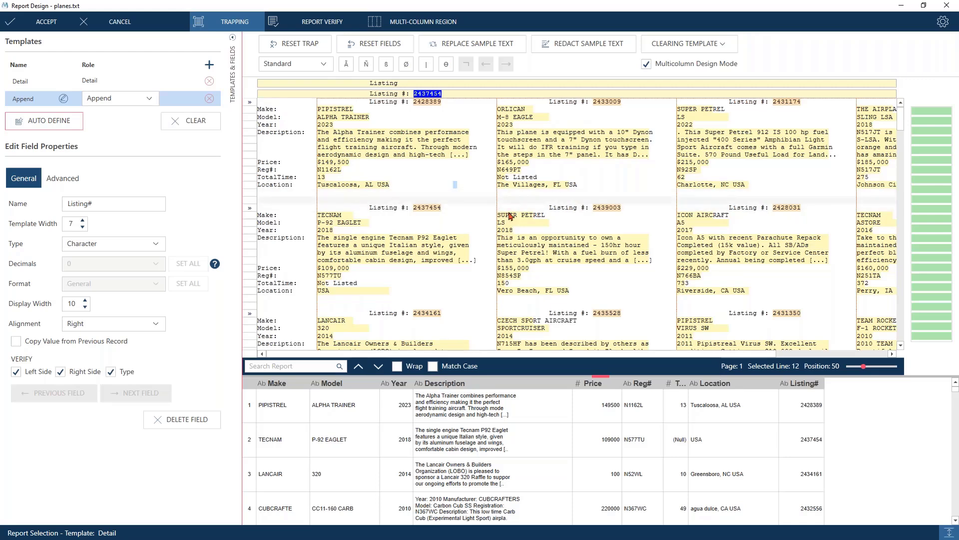
{"action": "scroll", "coordinate": [553, 217], "scroll_direction": "down", "scroll_amount": 2}
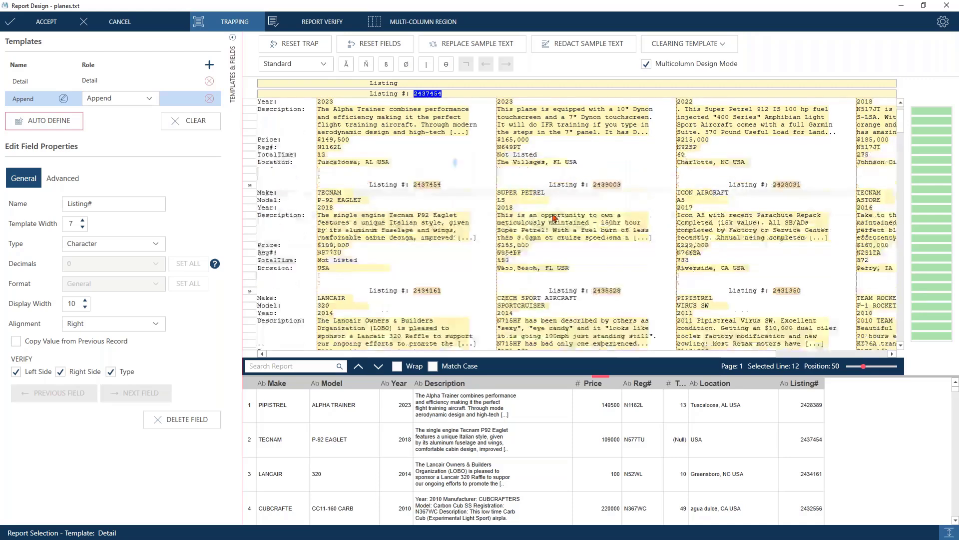
{"action": "left_click", "coordinate": [475, 220]}
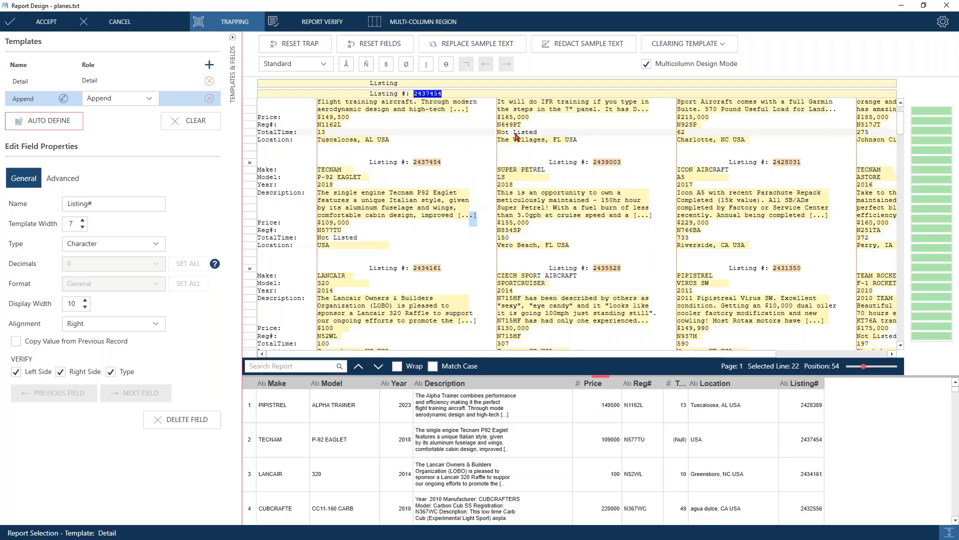
{"action": "scroll", "coordinate": [545, 133], "scroll_direction": "down", "scroll_amount": 5}
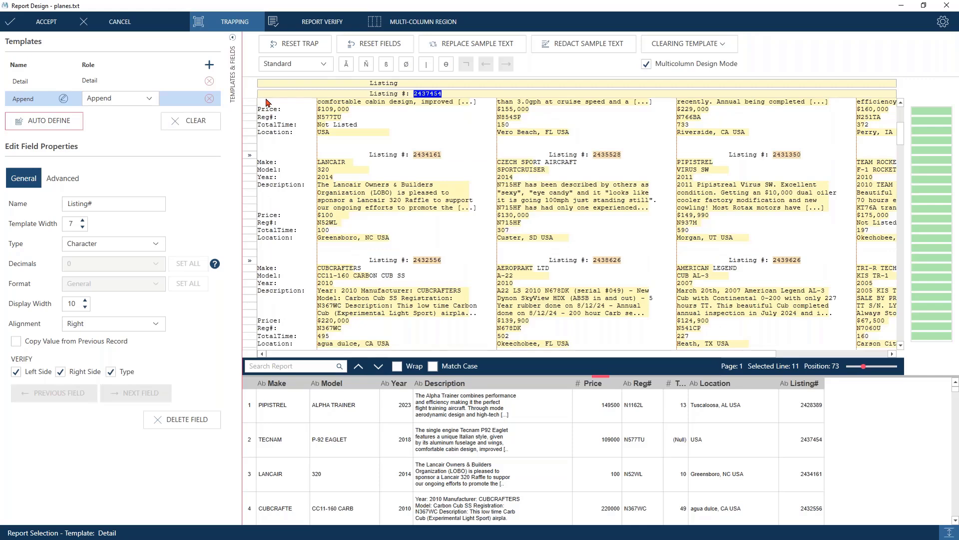
Start the report verification and widen the Make field to cover the full make THE AIRPLANE FACTORY
{"action": "left_click", "coordinate": [320, 23]}
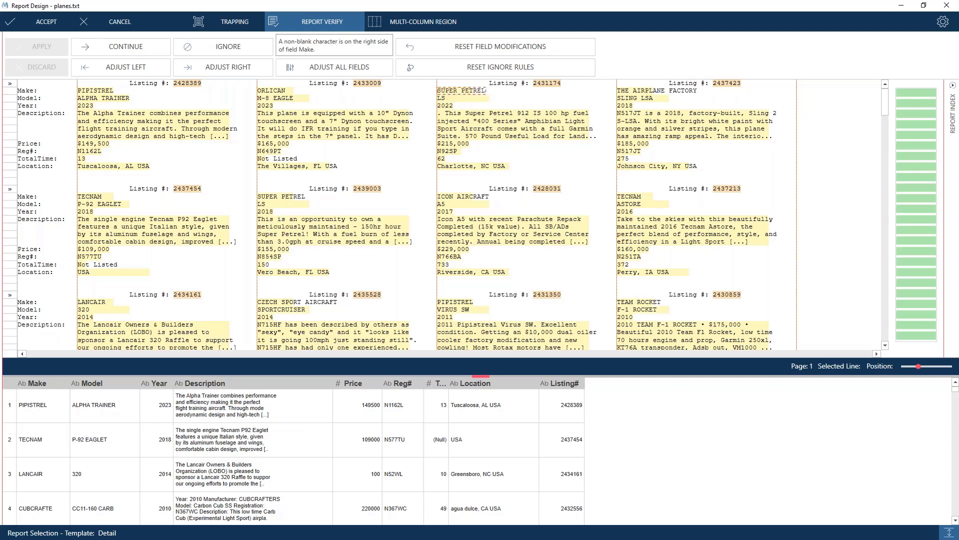
{"action": "left_click", "coordinate": [134, 50]}
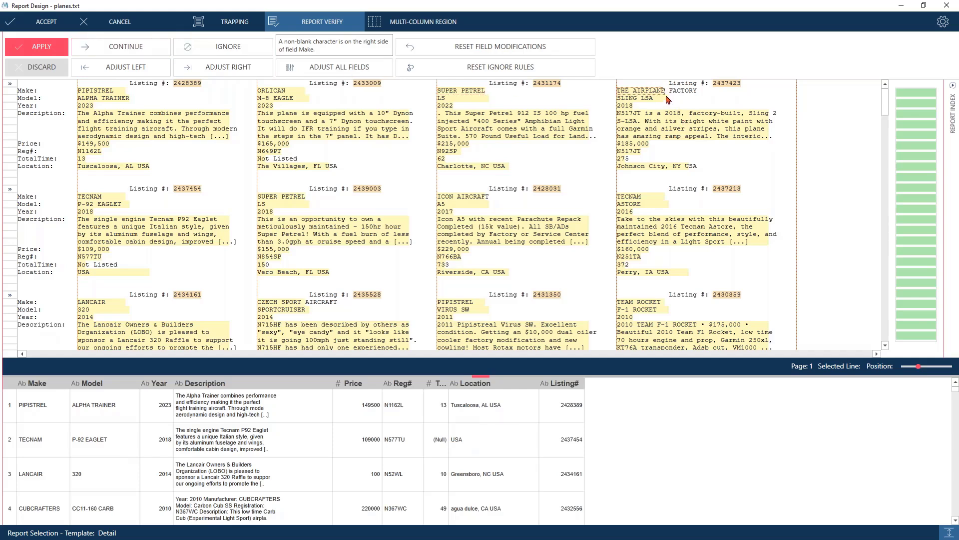
{"action": "left_click_drag", "start_coordinate": [665, 92], "coordinate": [697, 93]}
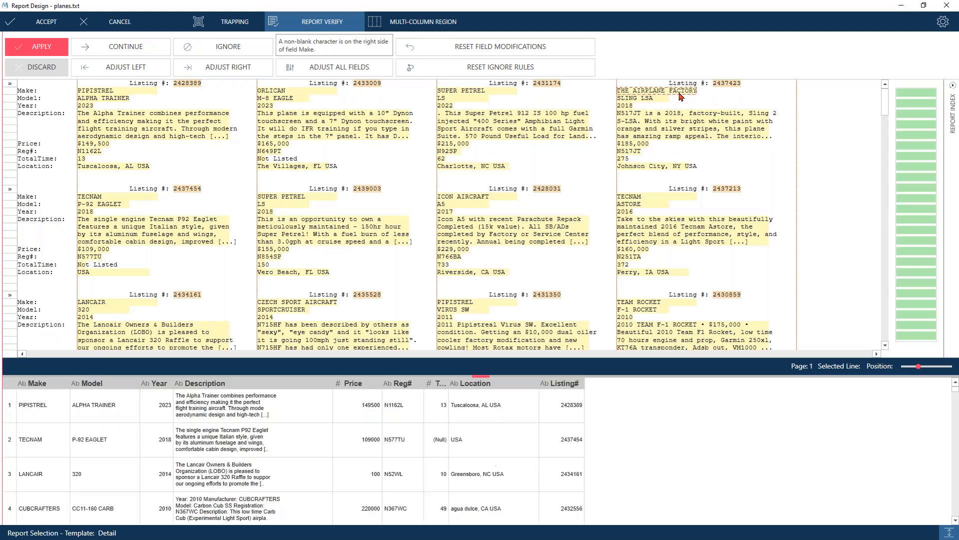
{"action": "left_click", "coordinate": [145, 48]}
Widen the Description field on its right side so its flagged text lines are captured in full
{"action": "left_click_drag", "start_coordinate": [412, 116], "coordinate": [414, 116]}
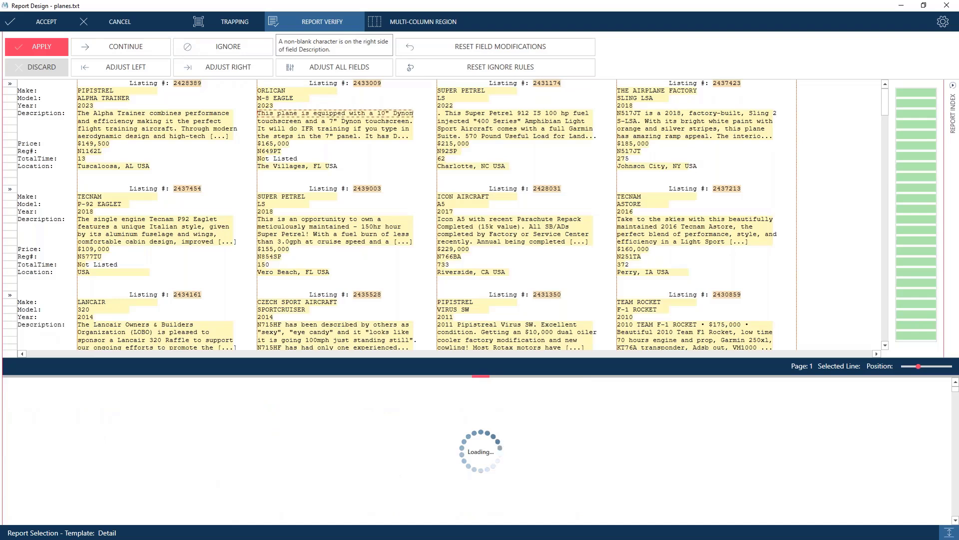
{"action": "left_click", "coordinate": [143, 50]}
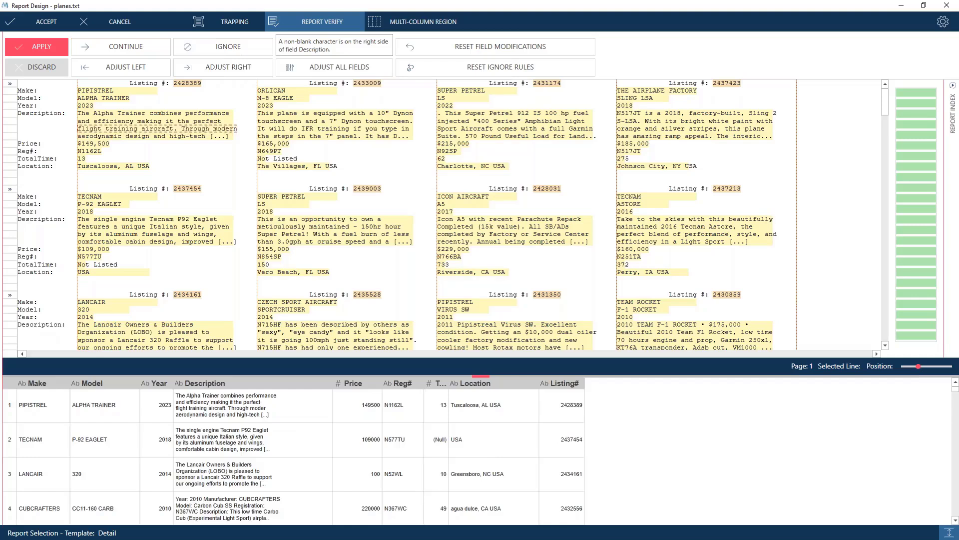
{"action": "left_click", "coordinate": [228, 67]}
{"action": "left_click", "coordinate": [126, 46]}
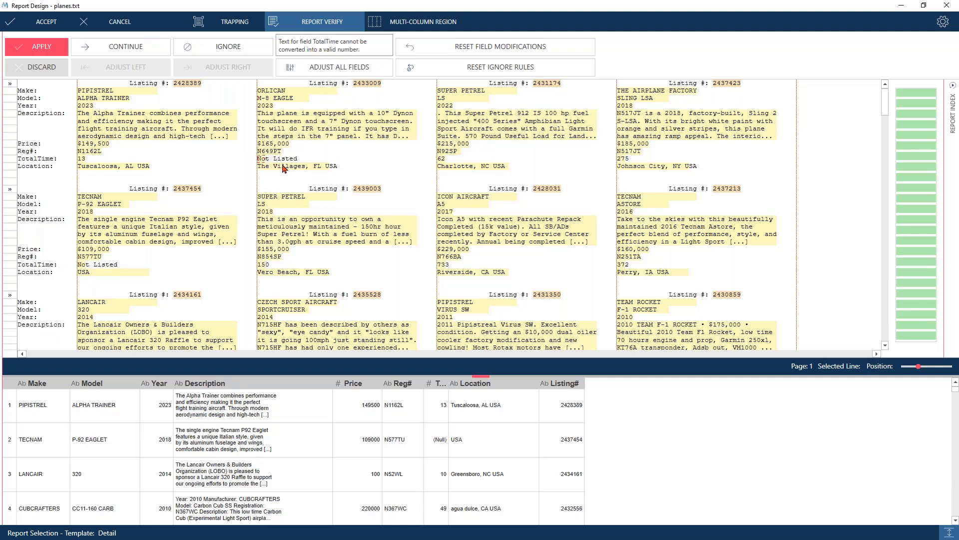
Ignore the TotalTime number conversion issue and widen that field to cover the text Not Listed
{"action": "left_click", "coordinate": [218, 54]}
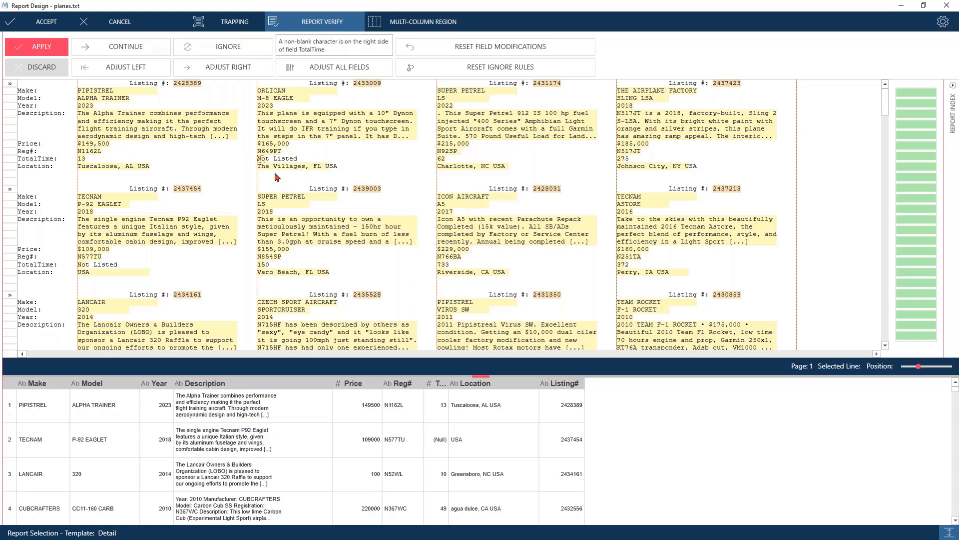
{"action": "left_click_drag", "start_coordinate": [296, 159], "coordinate": [299, 159]}
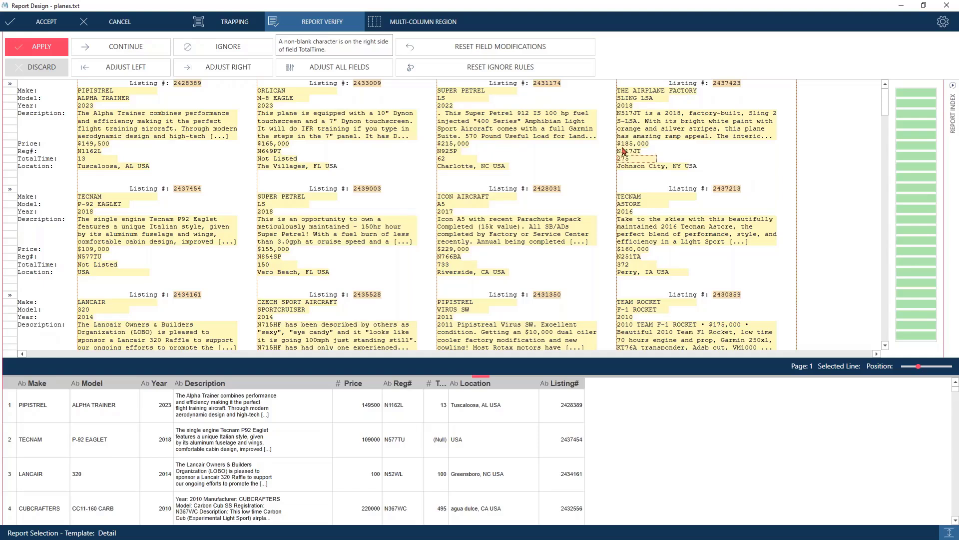
{"action": "left_click", "coordinate": [120, 48]}
Widen the Location field past The Villages, FL USA and the Reg# field to cover Not Listed
{"action": "left_click_drag", "start_coordinate": [328, 168], "coordinate": [355, 170]}
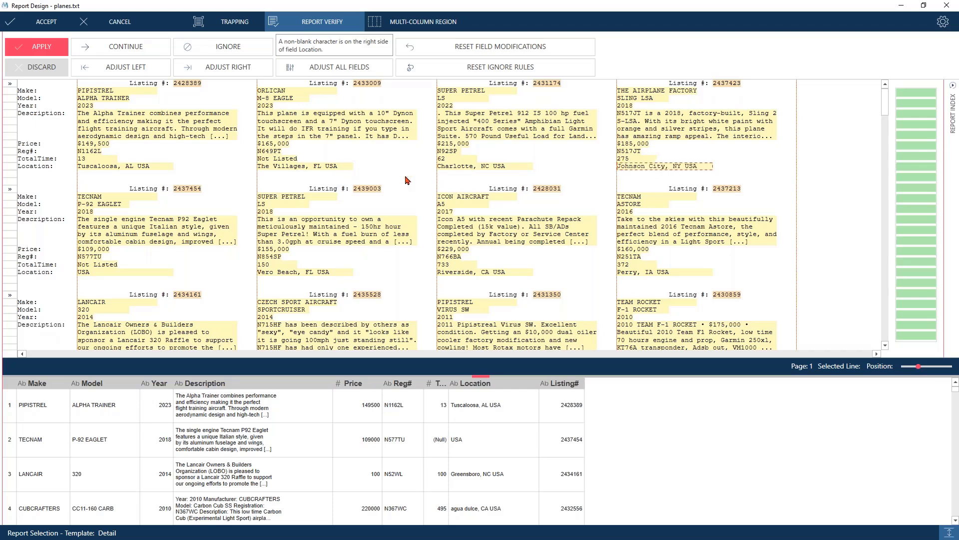
{"action": "left_click", "coordinate": [125, 46]}
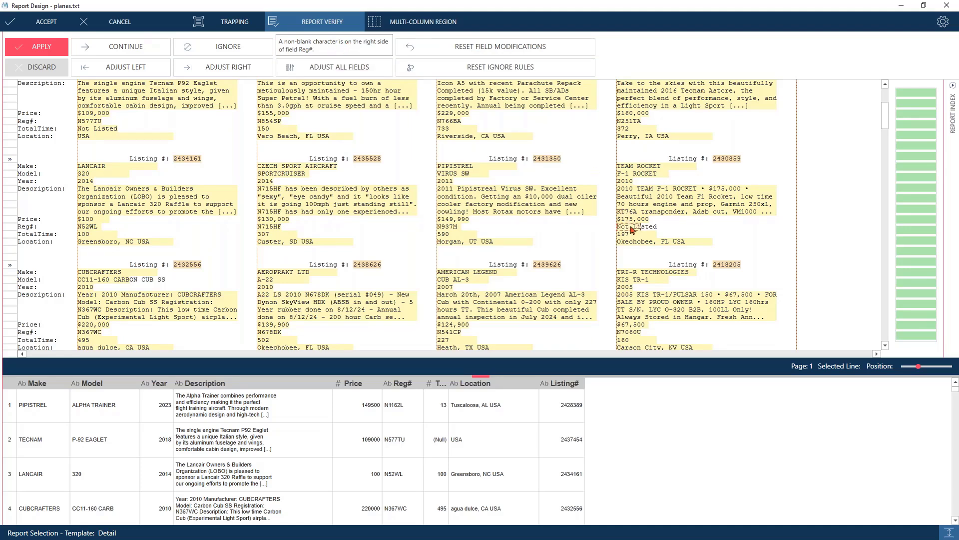
{"action": "left_click_drag", "start_coordinate": [653, 227], "coordinate": [660, 227]}
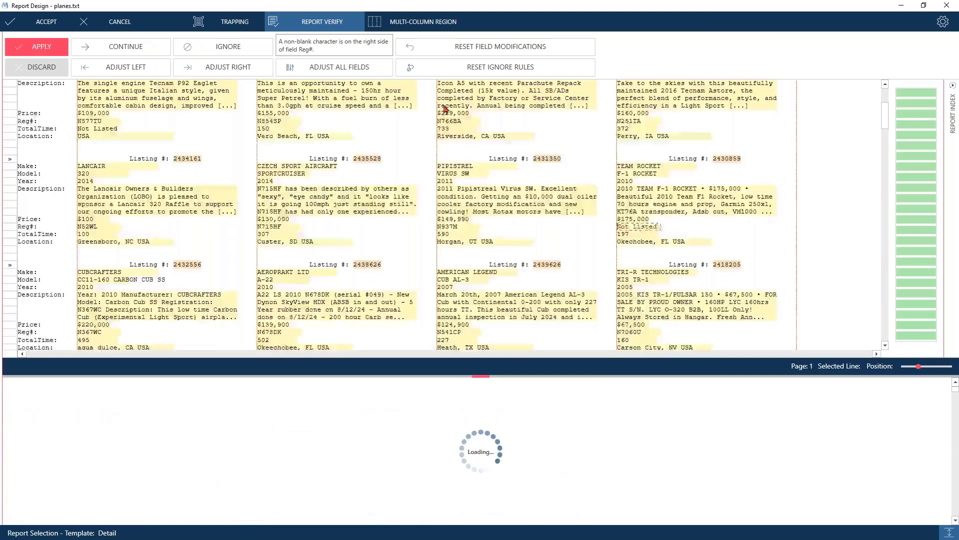
{"action": "left_click", "coordinate": [139, 50]}
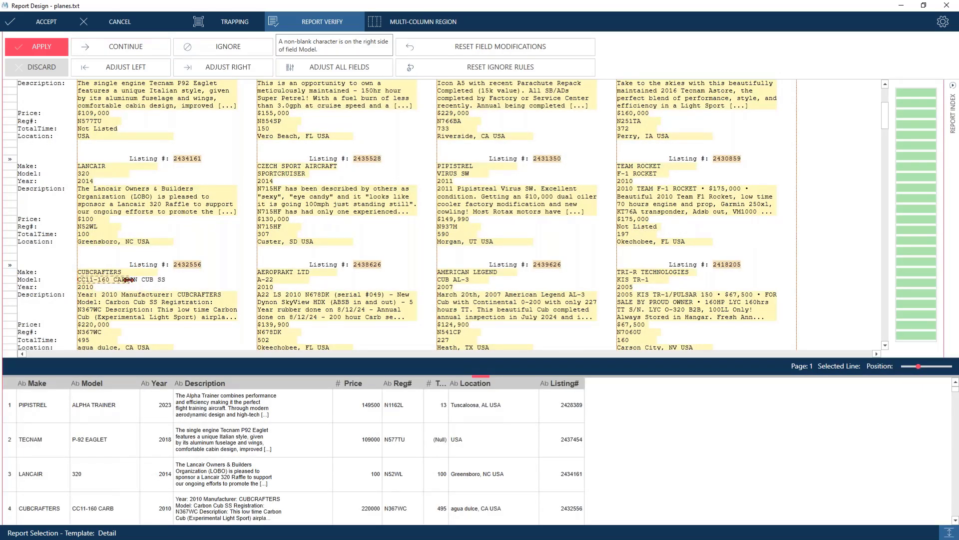
Widen the Model field to cover CC11-160 CARBON CUB SS and 17-30A SUPER VIKING (1979 AND NEWER), and finish the verification
{"action": "left_click_drag", "start_coordinate": [132, 281], "coordinate": [167, 281]}
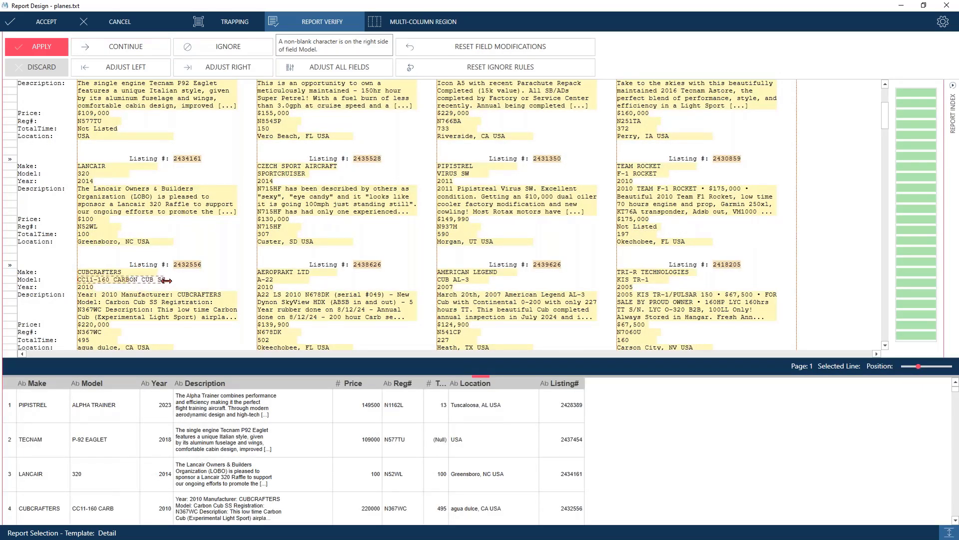
{"action": "left_click", "coordinate": [140, 50]}
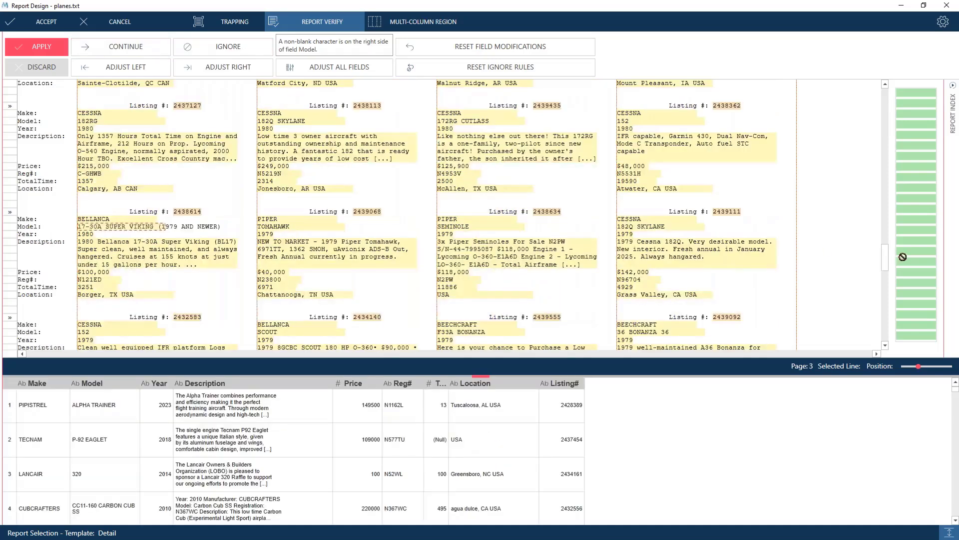
{"action": "left_click_drag", "start_coordinate": [165, 226], "coordinate": [221, 227]}
{"action": "left_click", "coordinate": [141, 47]}
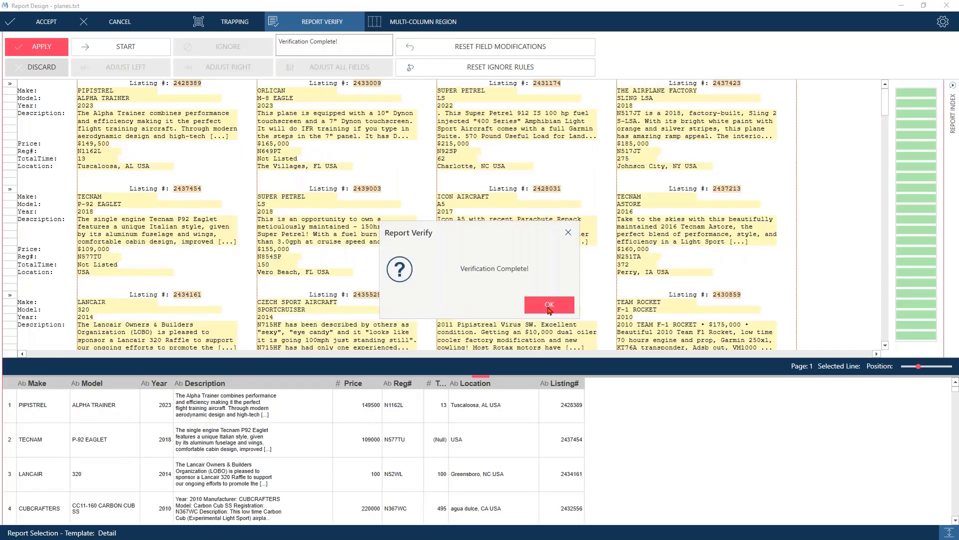
{"action": "left_click", "coordinate": [550, 305]}
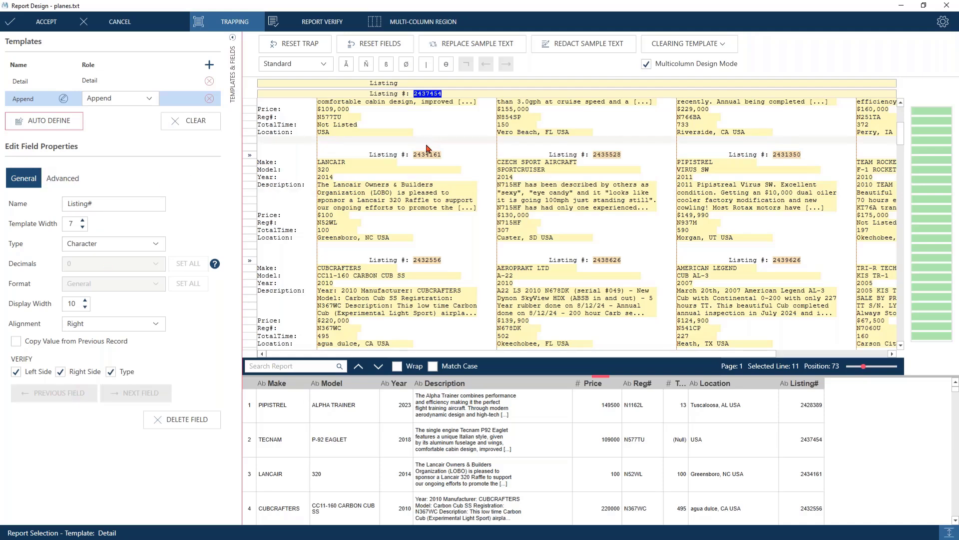
Select the Description field from the extracted data preview and open its advanced properties
{"action": "right_click", "coordinate": [456, 390]}
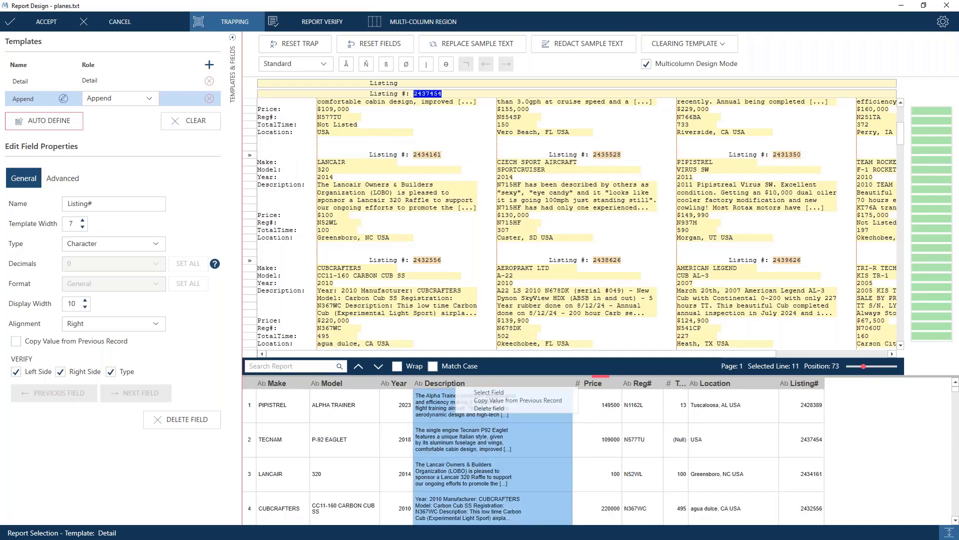
{"action": "left_click", "coordinate": [477, 392]}
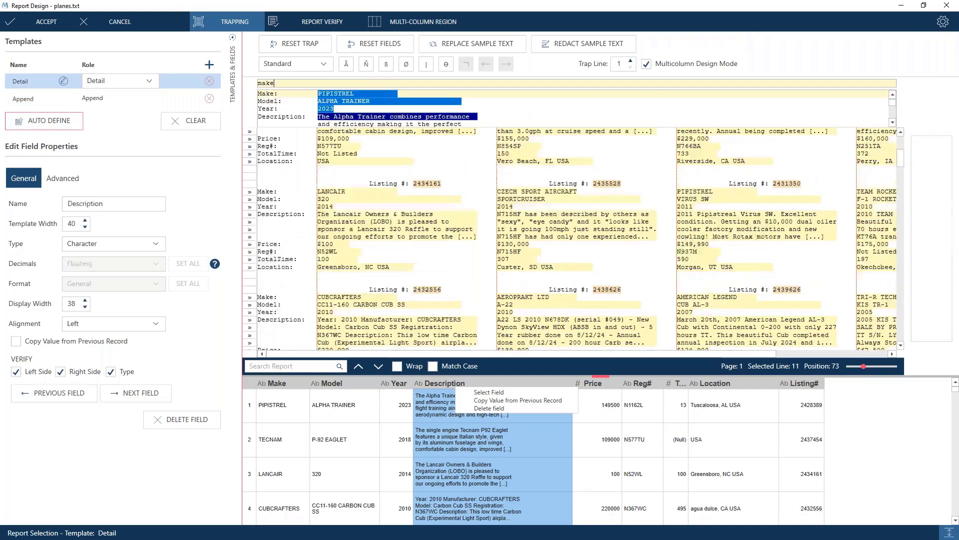
{"action": "left_click", "coordinate": [62, 178]}
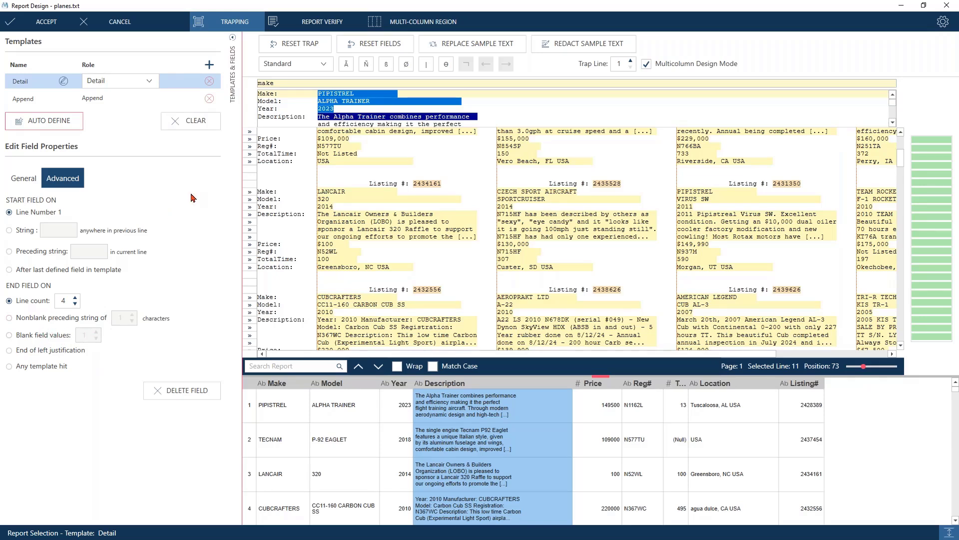
Try ending the Description field on 1 blank field value and on any template hit, and return to a line count of 4
{"action": "left_click", "coordinate": [32, 338]}
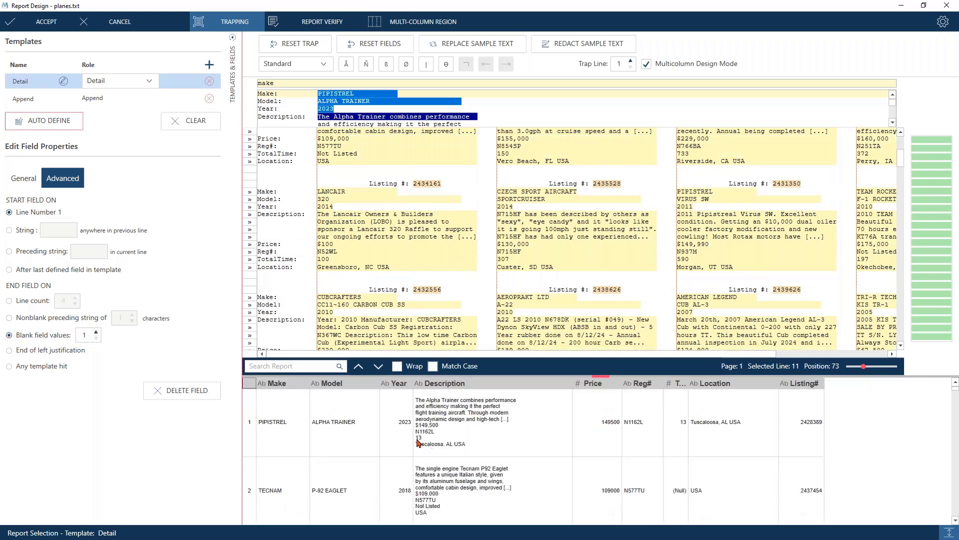
{"action": "left_click", "coordinate": [419, 442]}
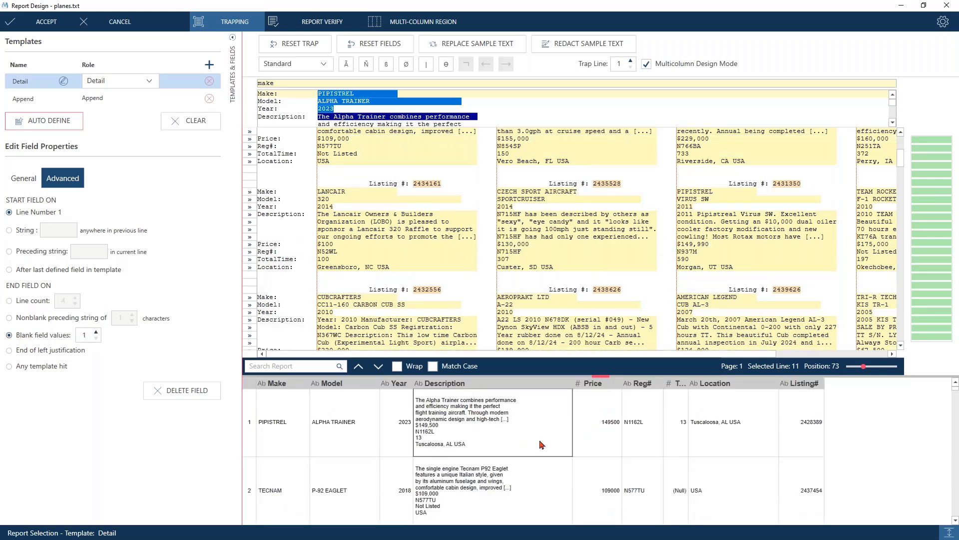
{"action": "left_click", "coordinate": [19, 368]}
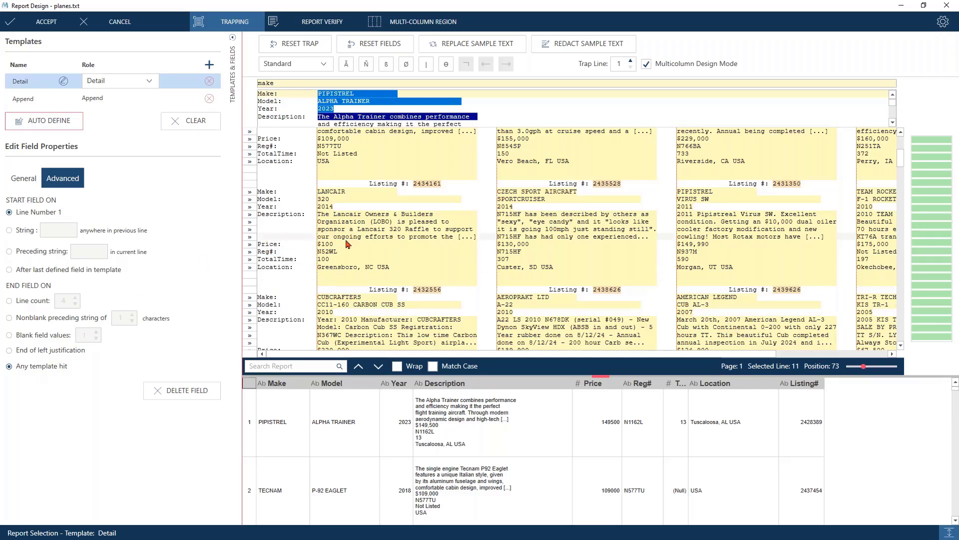
{"action": "left_click_drag", "start_coordinate": [320, 241], "coordinate": [476, 242]}
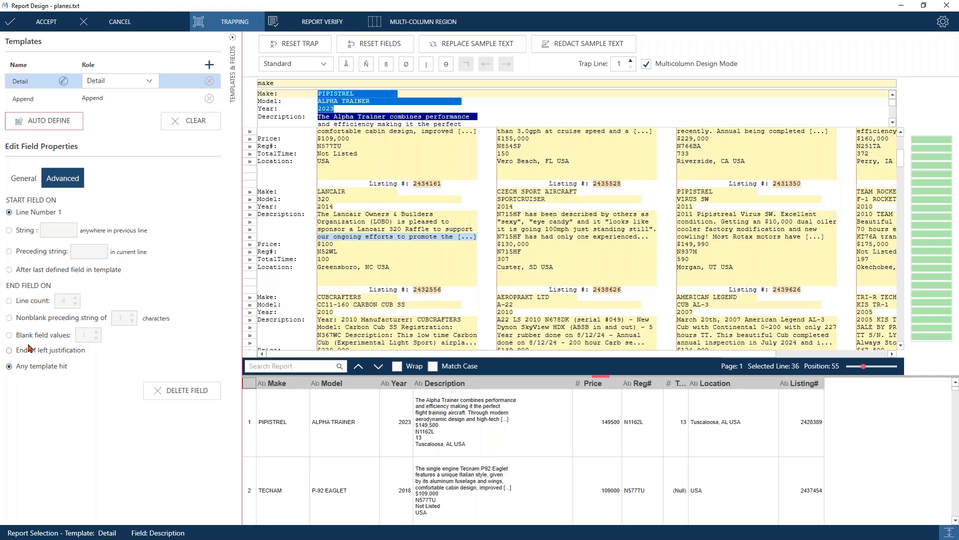
{"action": "left_click", "coordinate": [9, 301]}
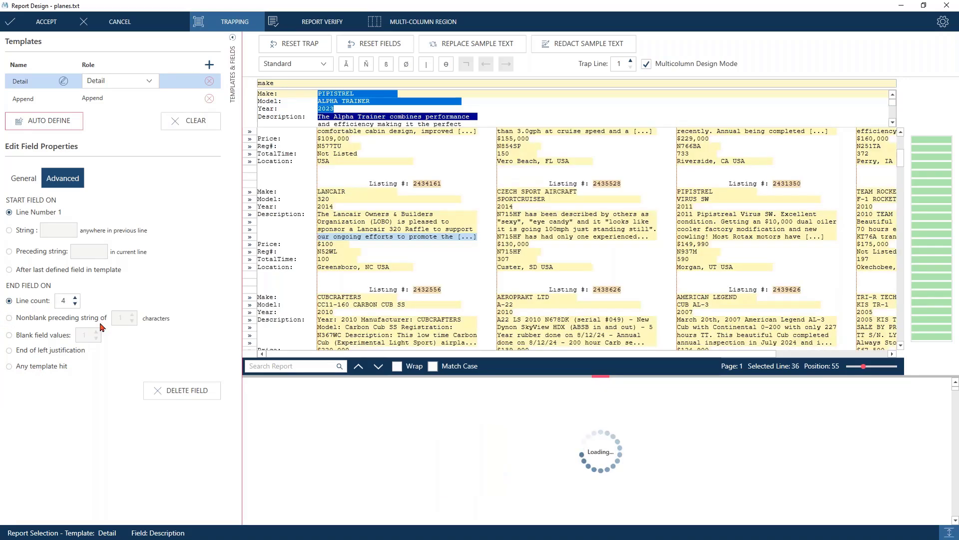
{"action": "left_click", "coordinate": [253, 245]}
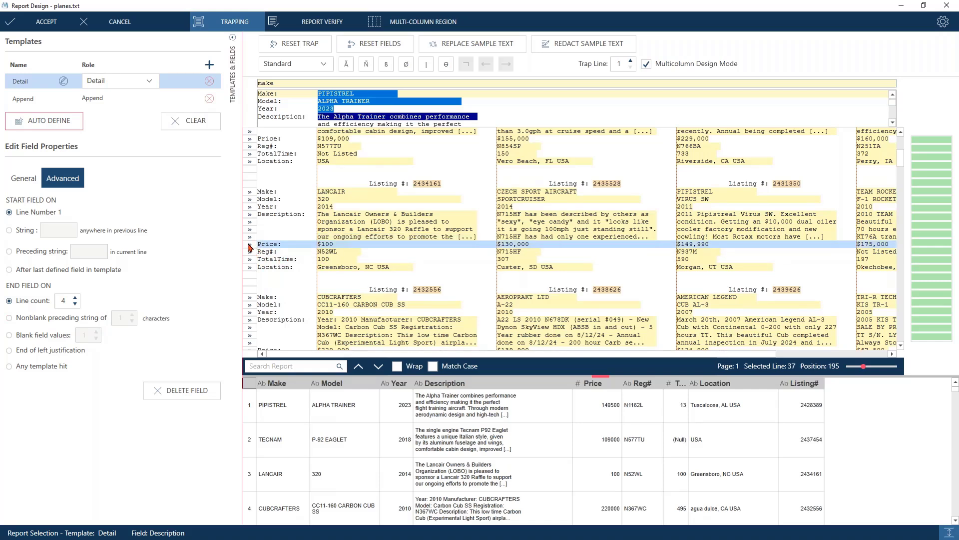
{"action": "left_click_drag", "start_coordinate": [252, 256], "coordinate": [252, 273]}
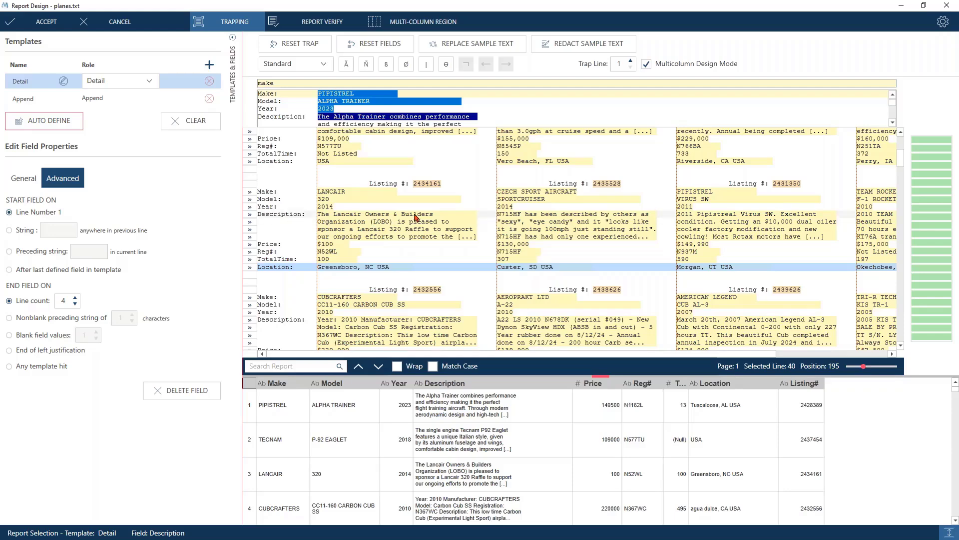
Accept the report design and examine the extracted rows in the planes table
{"action": "scroll", "coordinate": [416, 219], "scroll_direction": "down", "scroll_amount": 8}
{"action": "scroll", "coordinate": [416, 218], "scroll_direction": "up", "scroll_amount": 10}
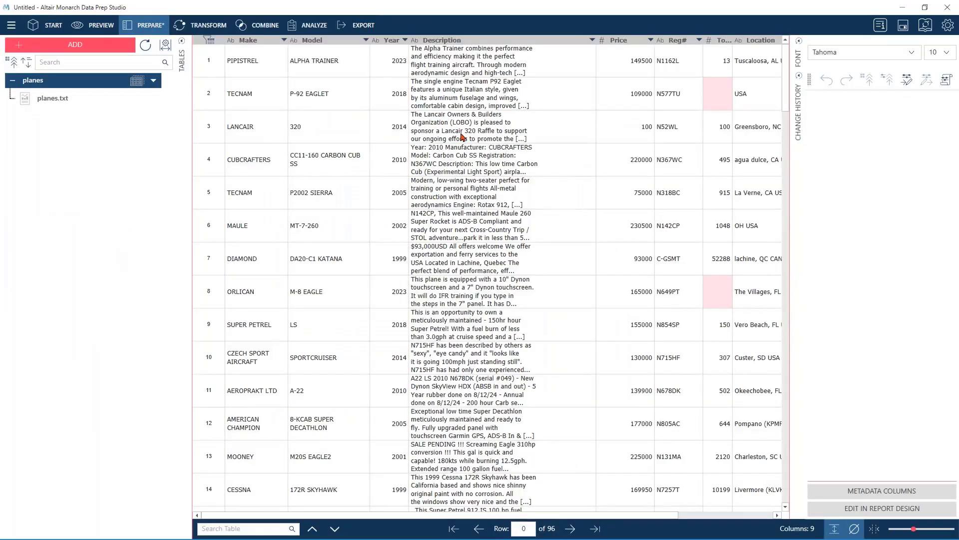
{"action": "scroll", "coordinate": [463, 137], "scroll_direction": "down", "scroll_amount": 10}
{"action": "scroll", "coordinate": [462, 138], "scroll_direction": "up", "scroll_amount": 8}
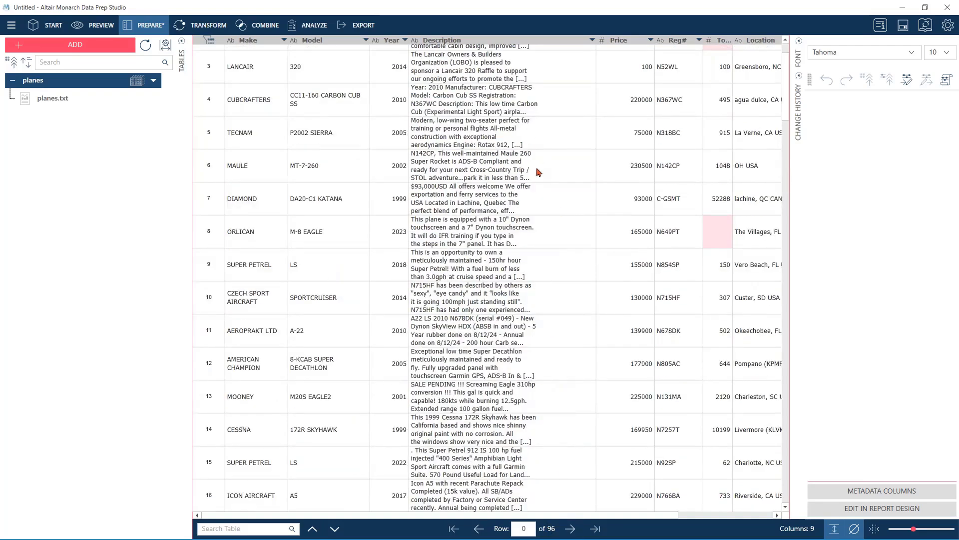
{"action": "scroll", "coordinate": [536, 183], "scroll_direction": "down", "scroll_amount": 5}
{"action": "scroll", "coordinate": [535, 182], "scroll_direction": "up", "scroll_amount": 5}
{"action": "scroll", "coordinate": [544, 198], "scroll_direction": "down", "scroll_amount": 5}
{"action": "scroll", "coordinate": [564, 198], "scroll_direction": "up", "scroll_amount": 5}
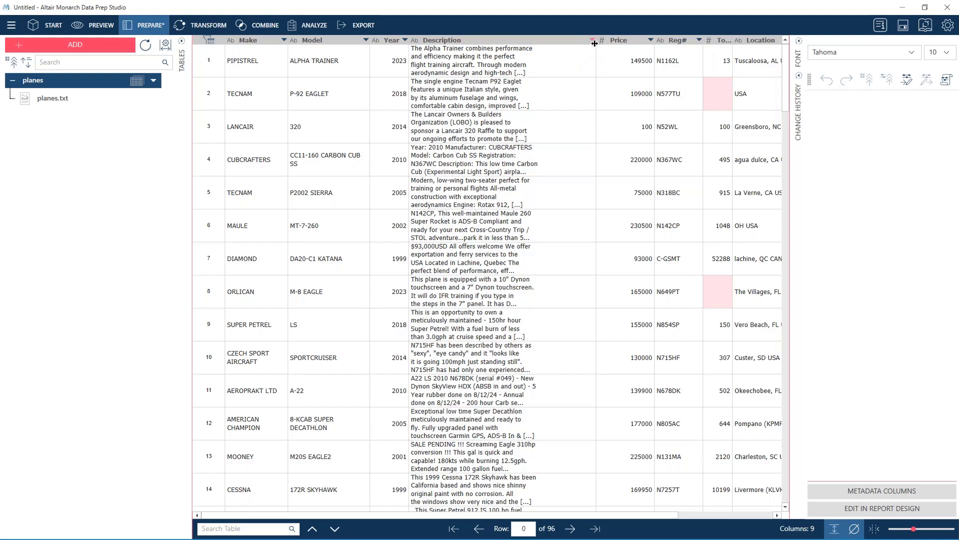
Show the space markers in the planes table and examine the blank TotalTime cells in rows 2 and 8
{"action": "left_click", "coordinate": [871, 530]}
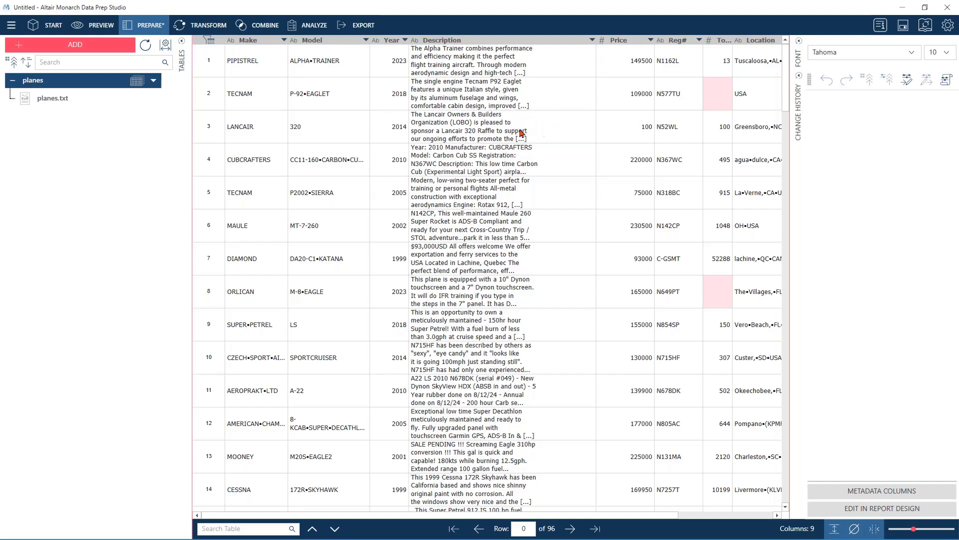
{"action": "left_click", "coordinate": [709, 285]}
{"action": "left_click", "coordinate": [723, 94]}
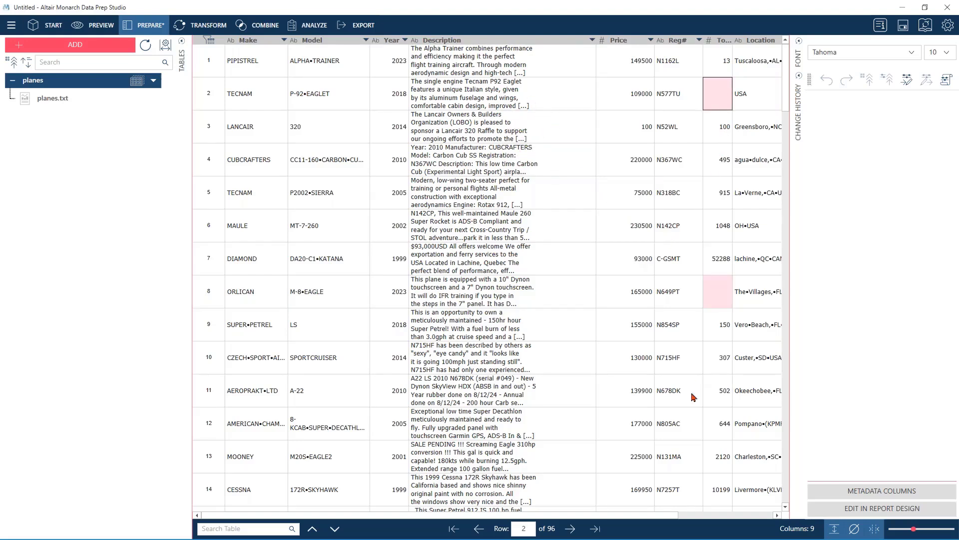
{"action": "left_click", "coordinate": [202, 293]}
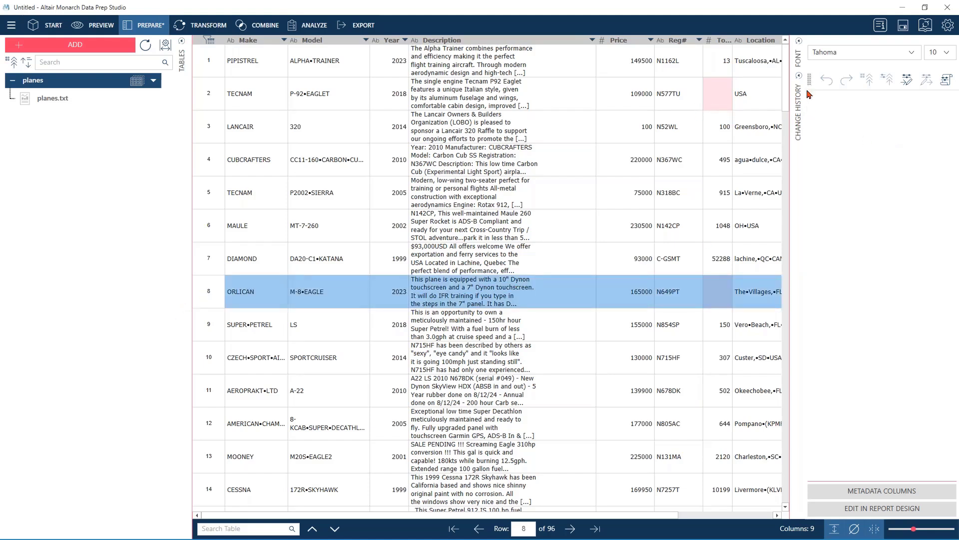
Clean the Description column of the planes table by removing consecutive spaces (Collapse)
{"action": "left_click_drag", "start_coordinate": [471, 74], "coordinate": [471, 162]}
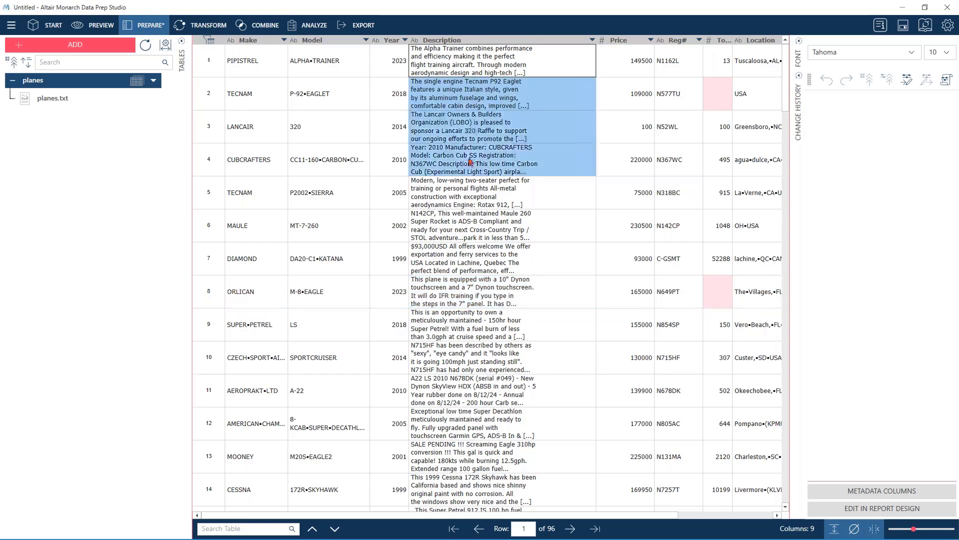
{"action": "left_click", "coordinate": [592, 43]}
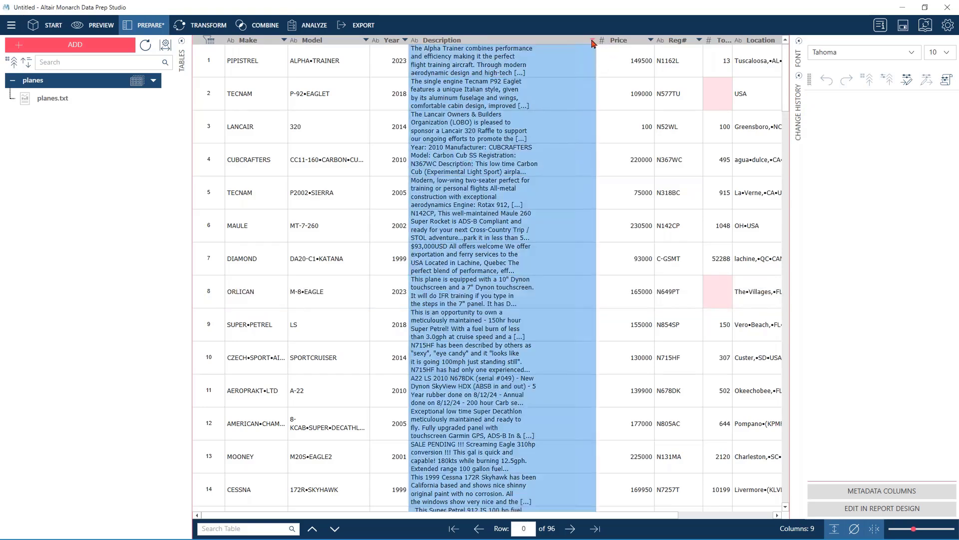
{"action": "mouse_move", "coordinate": [637, 179]}
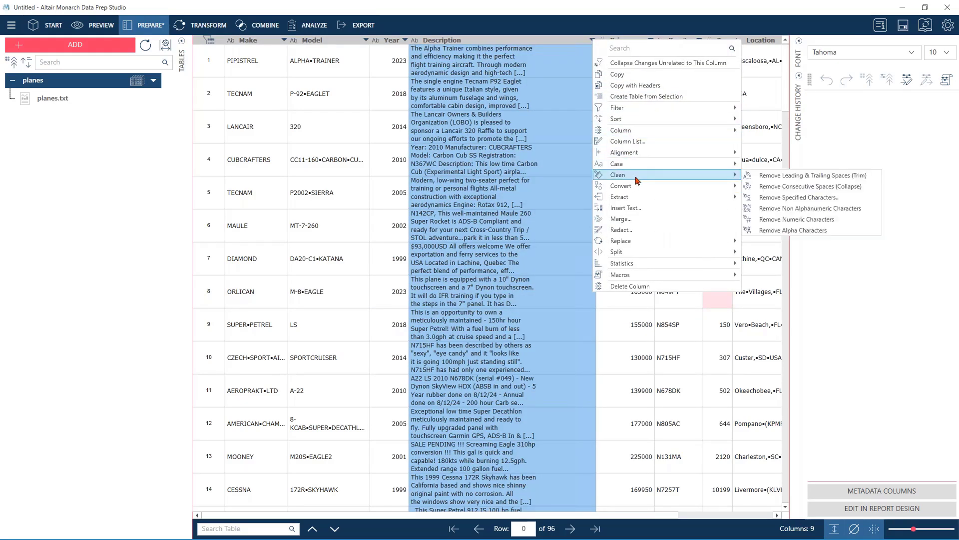
{"action": "left_click", "coordinate": [820, 188]}
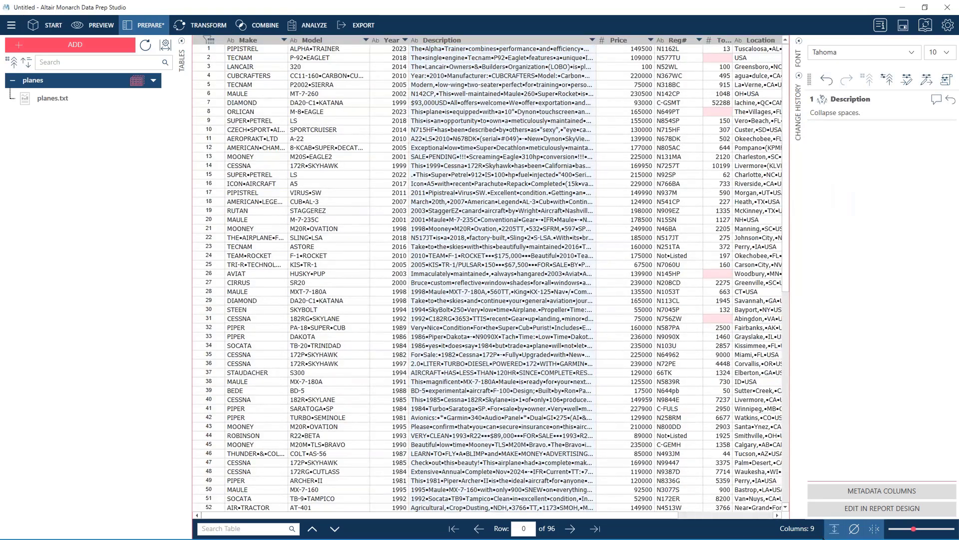
Hide the space markers and examine the planes table through its last rows and the Location and Listing# columns
{"action": "left_click", "coordinate": [873, 530]}
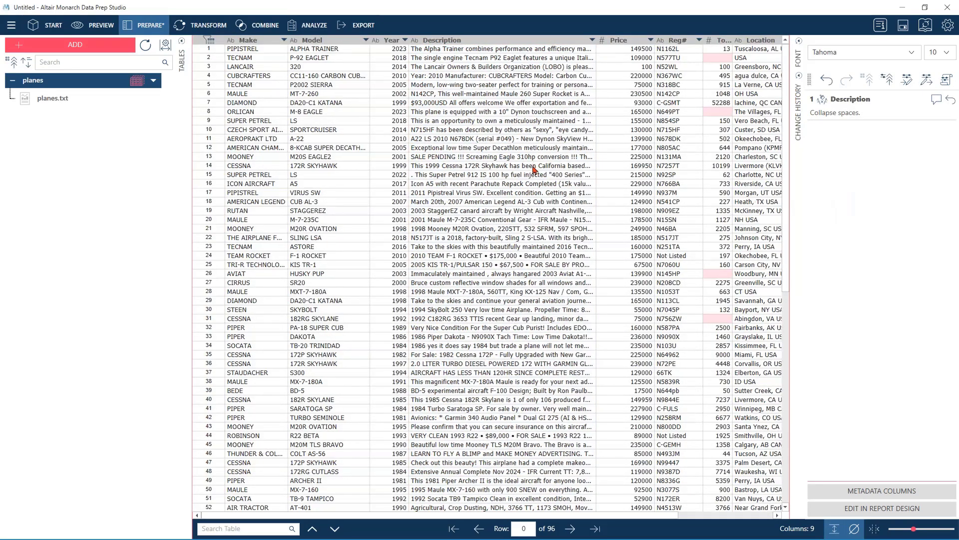
{"action": "scroll", "coordinate": [535, 170], "scroll_direction": "down", "scroll_amount": 2}
{"action": "scroll", "coordinate": [535, 170], "scroll_direction": "down", "scroll_amount": 10}
{"action": "left_click", "coordinate": [691, 514]}
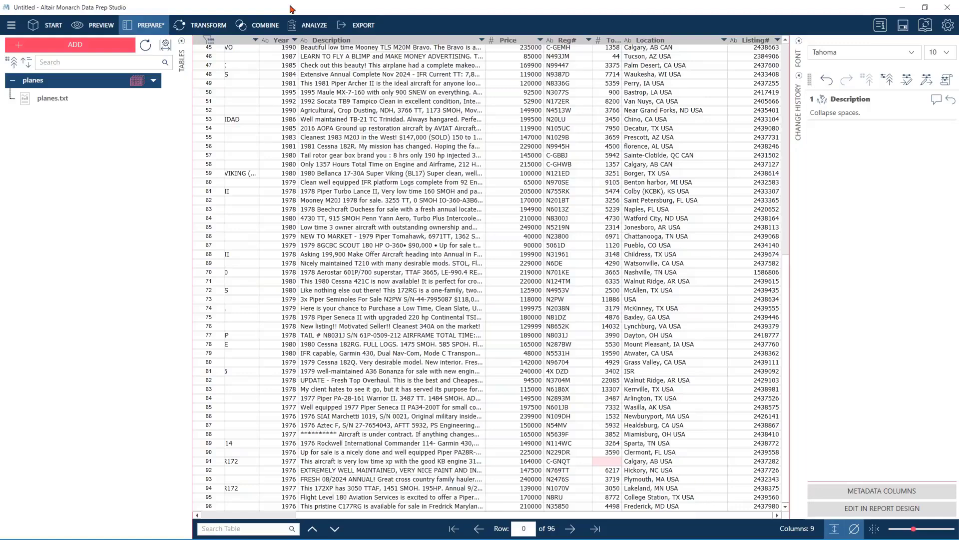
Open the planes.txt report and examine the highlighted fields across its side-by-side listing columns
{"action": "left_click", "coordinate": [78, 103]}
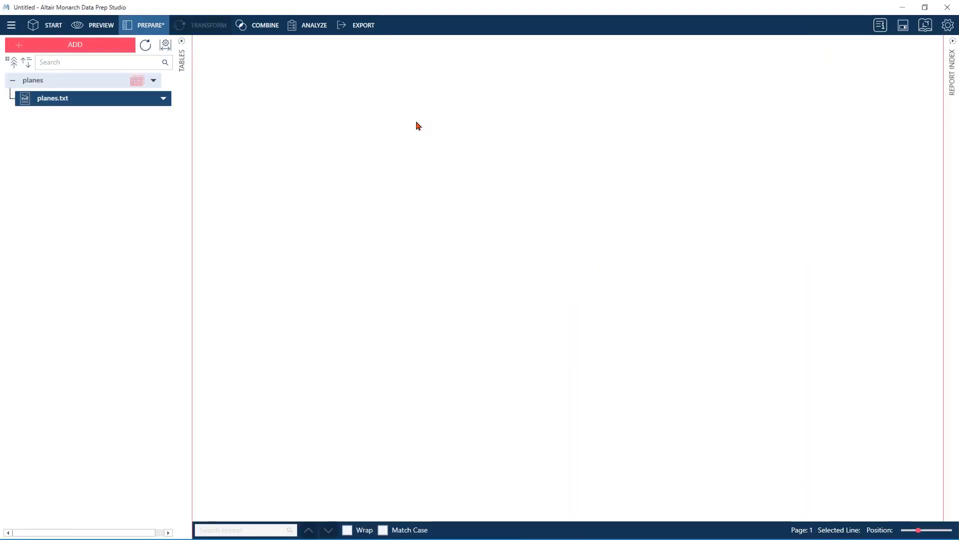
{"action": "scroll", "coordinate": [652, 182], "scroll_direction": "down", "scroll_amount": 1}
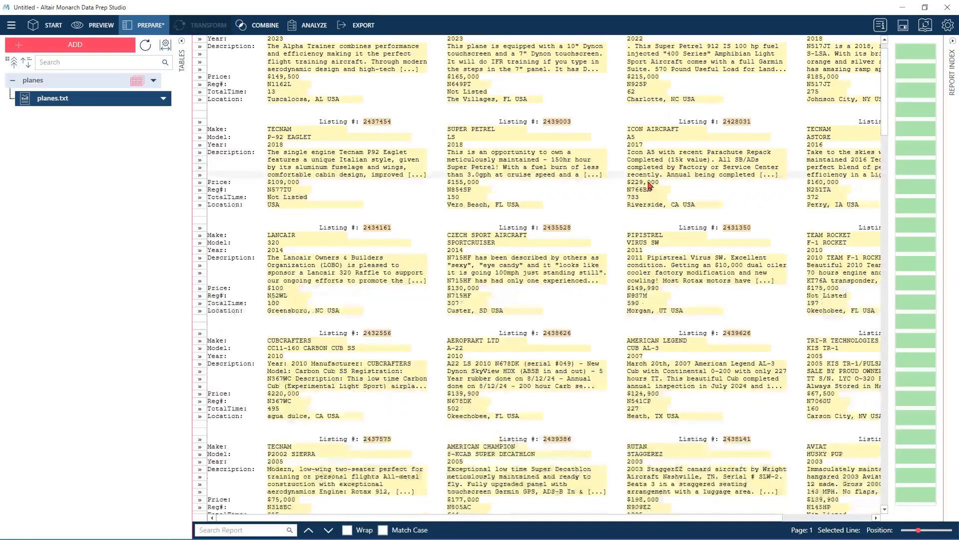
{"action": "scroll", "coordinate": [553, 234], "scroll_direction": "up", "scroll_amount": 1}
{"action": "scroll", "coordinate": [552, 229], "scroll_direction": "down", "scroll_amount": 10}
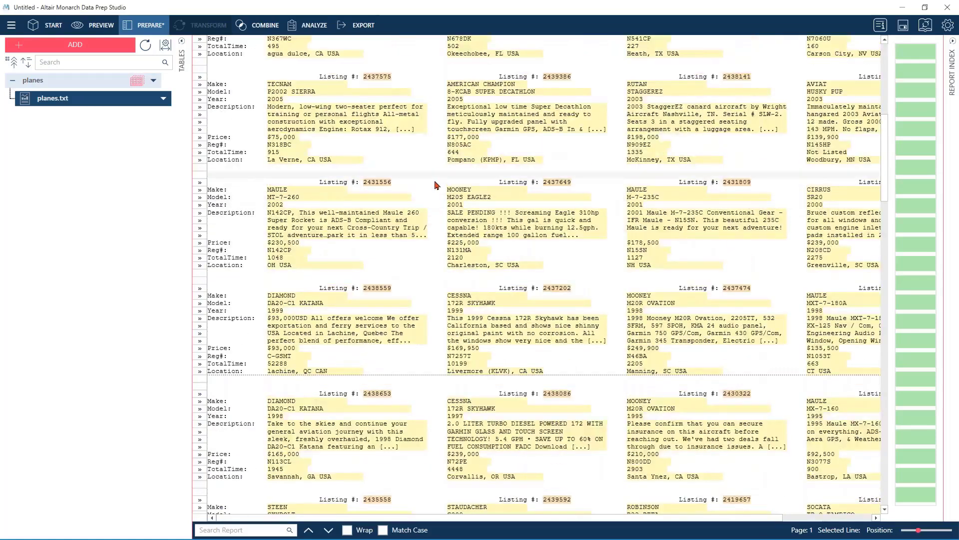
{"action": "scroll", "coordinate": [550, 210], "scroll_direction": "down", "scroll_amount": 3}
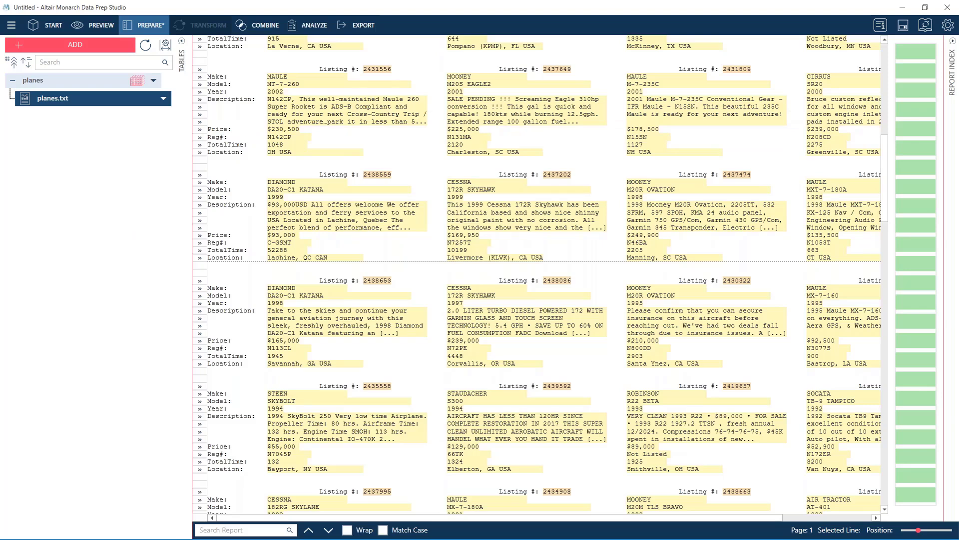
Switch to Recco Detectors.pdf in Adobe Acrobat Reader, maximize its window and examine the title on page 1
{"action": "left_click_drag", "start_coordinate": [0, 117], "coordinate": [371, 47]}
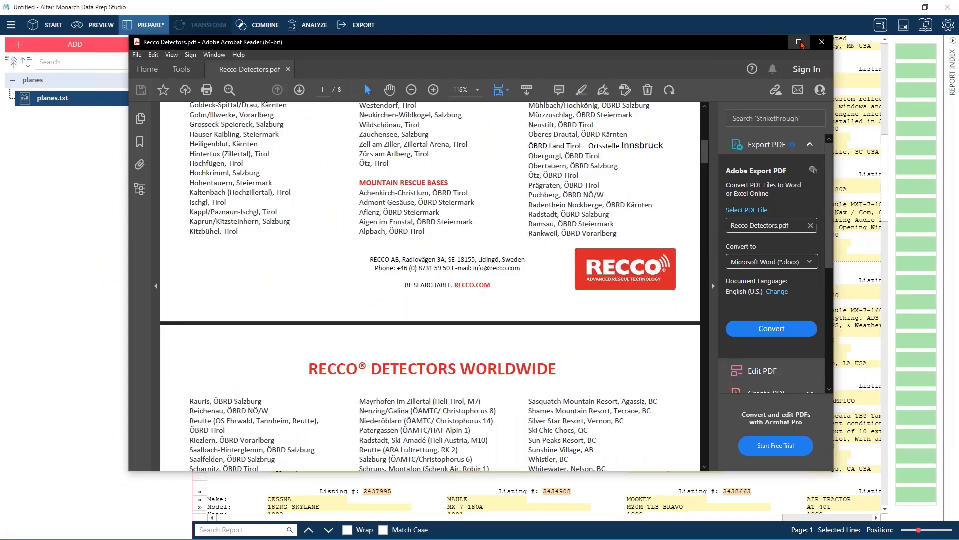
{"action": "left_click", "coordinate": [800, 42]}
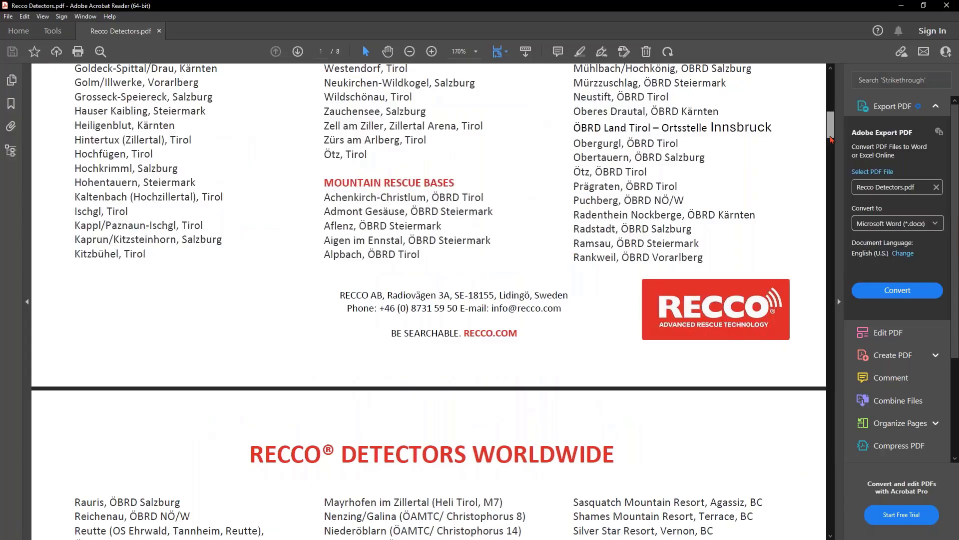
{"action": "scroll", "coordinate": [501, 103], "scroll_direction": "down", "scroll_amount": 5}
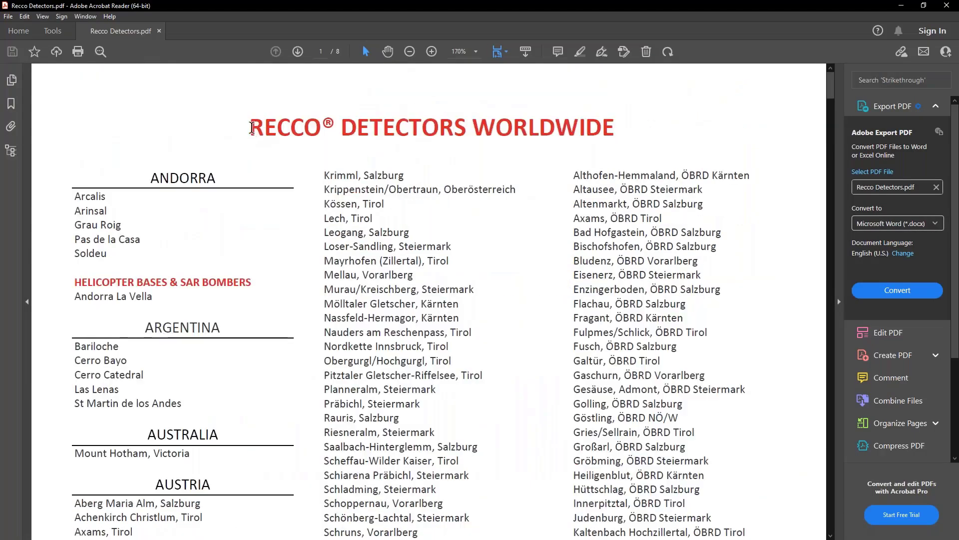
{"action": "left_click_drag", "start_coordinate": [251, 127], "coordinate": [580, 126]}
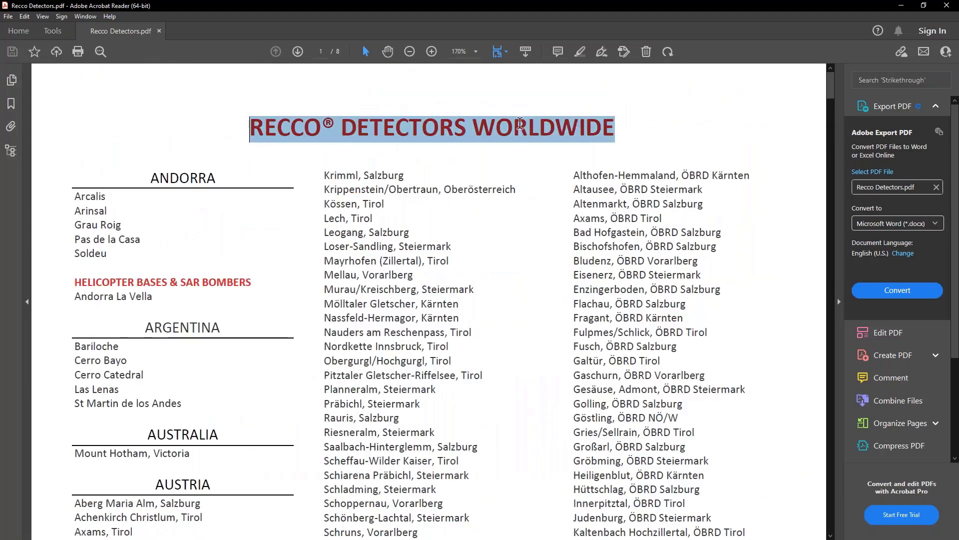
{"action": "left_click", "coordinate": [368, 125]}
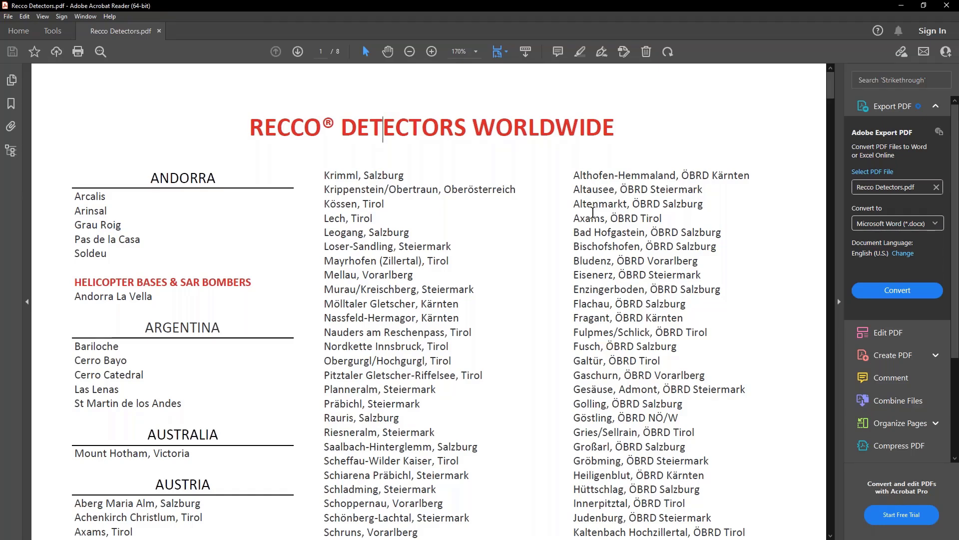
Examine the three-column layout of pages 1 and 2 of the PDF, including how the lists continue across pages
{"action": "scroll", "coordinate": [593, 213], "scroll_direction": "down", "scroll_amount": 10}
{"action": "scroll", "coordinate": [587, 205], "scroll_direction": "up", "scroll_amount": 7}
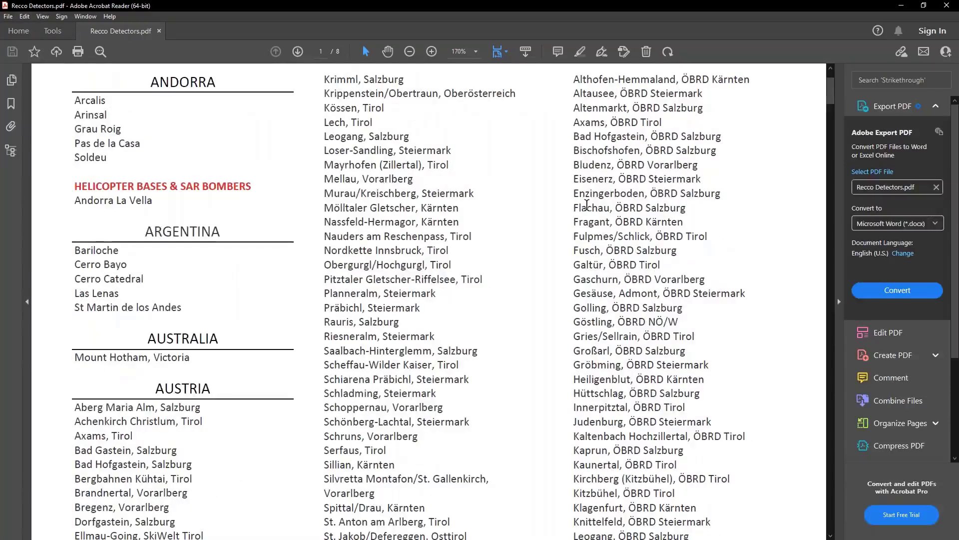
{"action": "scroll", "coordinate": [587, 205], "scroll_direction": "down", "scroll_amount": 3}
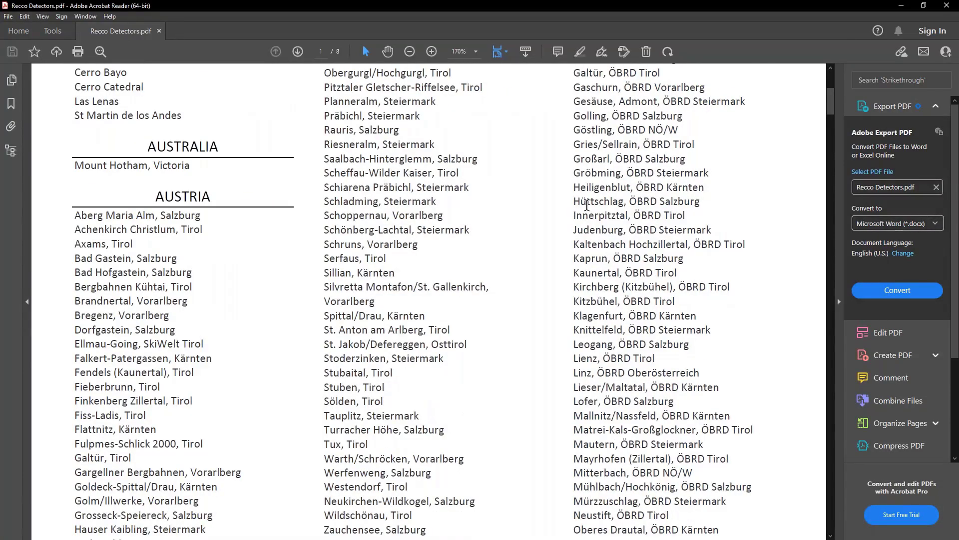
{"action": "scroll", "coordinate": [587, 205], "scroll_direction": "down", "scroll_amount": 8}
{"action": "scroll", "coordinate": [586, 205], "scroll_direction": "down", "scroll_amount": 5}
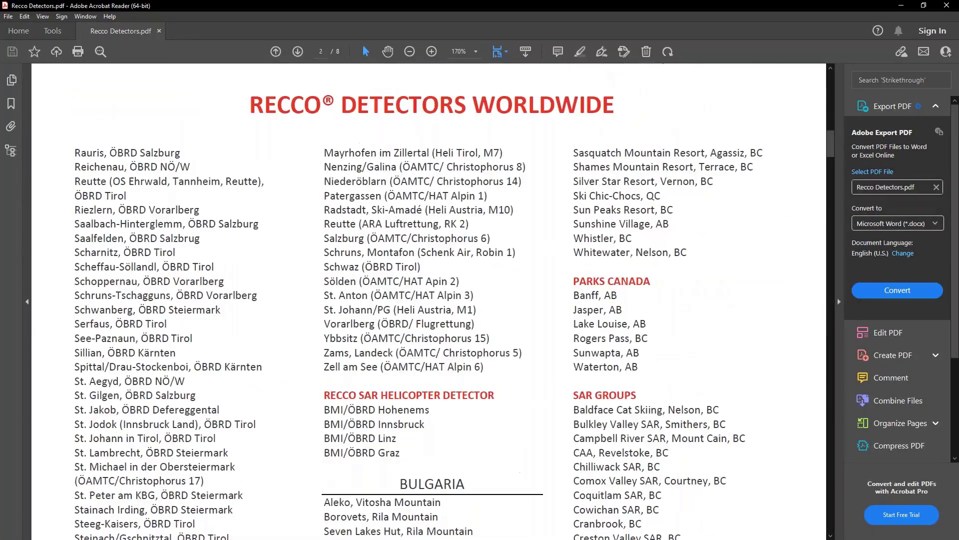
{"action": "scroll", "coordinate": [590, 200], "scroll_direction": "down", "scroll_amount": 2}
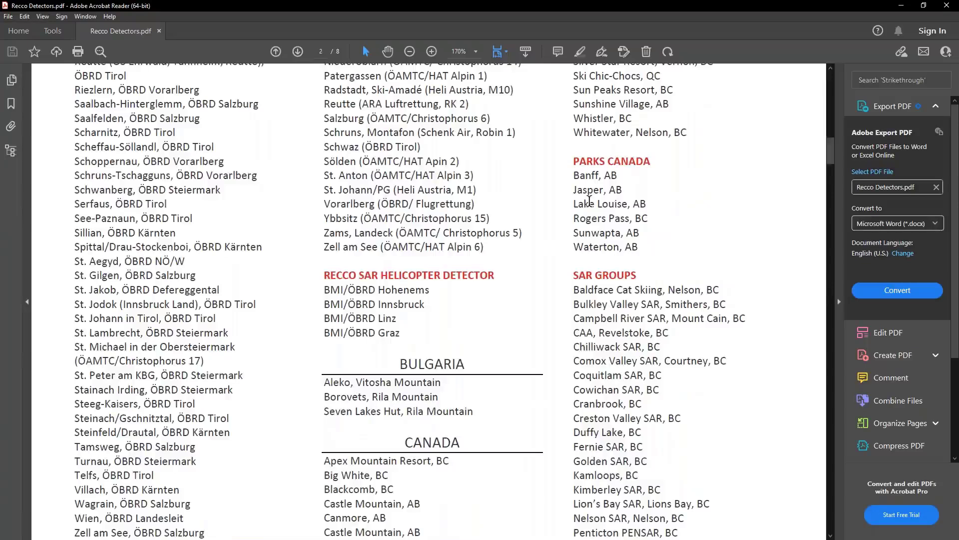
{"action": "scroll", "coordinate": [590, 200], "scroll_direction": "up", "scroll_amount": 10}
{"action": "scroll", "coordinate": [263, 129], "scroll_direction": "up", "scroll_amount": 8}
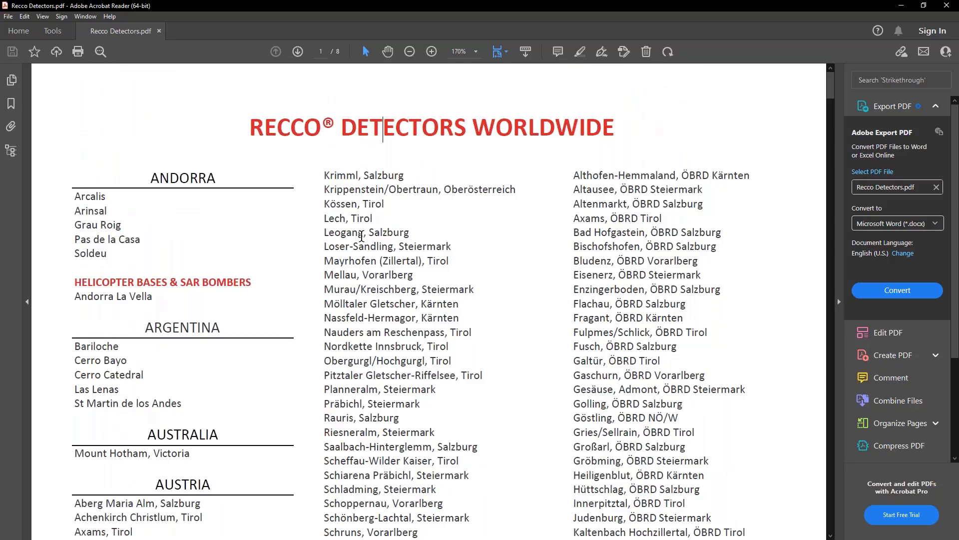
Examine the country headings, the location lists under Andorra and Argentina, and the HELICOPTER BASES & SAR BOMBERS subheading
{"action": "scroll", "coordinate": [362, 235], "scroll_direction": "down", "scroll_amount": 1}
{"action": "scroll", "coordinate": [362, 235], "scroll_direction": "down", "scroll_amount": 2}
{"action": "scroll", "coordinate": [362, 236], "scroll_direction": "up", "scroll_amount": 3}
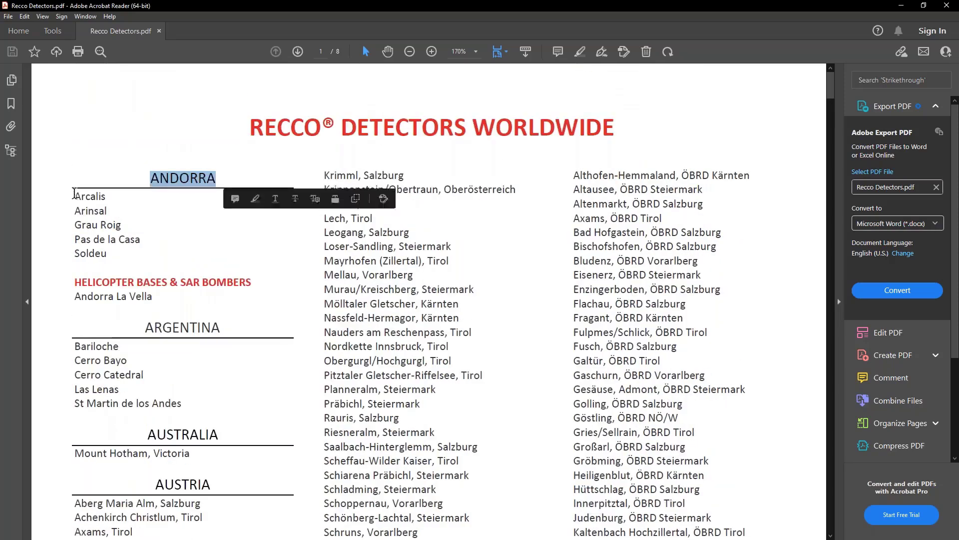
{"action": "left_click_drag", "start_coordinate": [74, 195], "coordinate": [146, 247]}
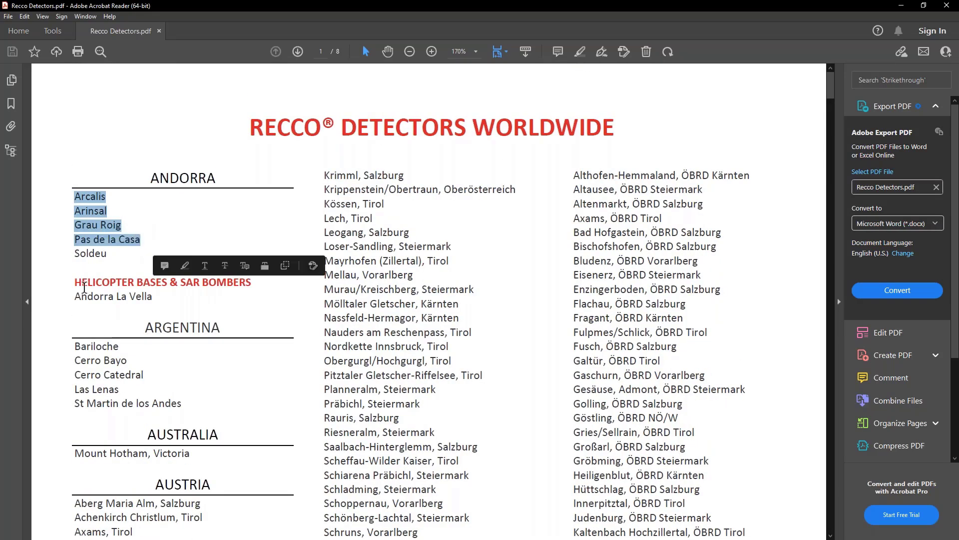
{"action": "left_click_drag", "start_coordinate": [75, 283], "coordinate": [242, 283]}
{"action": "scroll", "coordinate": [257, 265], "scroll_direction": "down", "scroll_amount": 1}
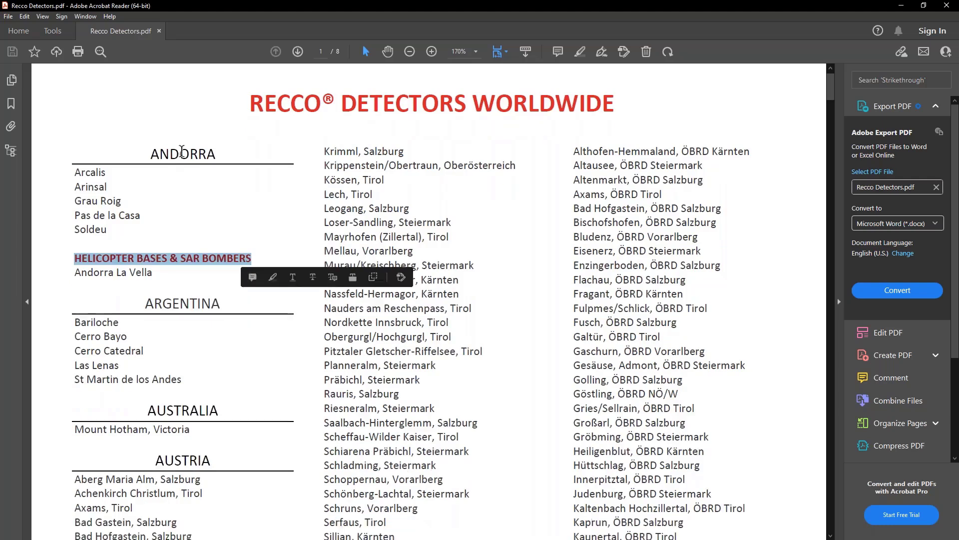
{"action": "left_click_drag", "start_coordinate": [76, 331], "coordinate": [166, 380]}
{"action": "scroll", "coordinate": [255, 330], "scroll_direction": "down", "scroll_amount": 18}
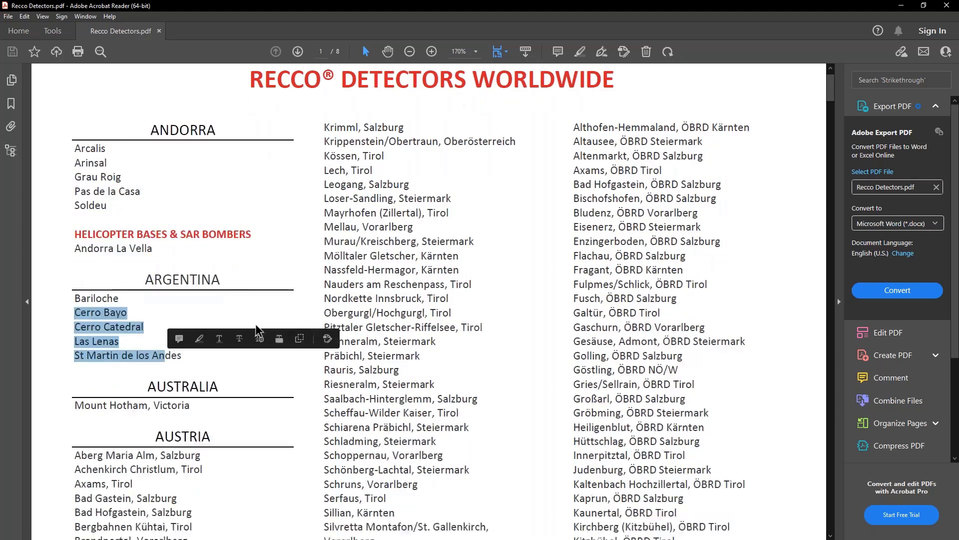
{"action": "scroll", "coordinate": [340, 311], "scroll_direction": "up", "scroll_amount": 4}
{"action": "scroll", "coordinate": [204, 203], "scroll_direction": "up", "scroll_amount": 15}
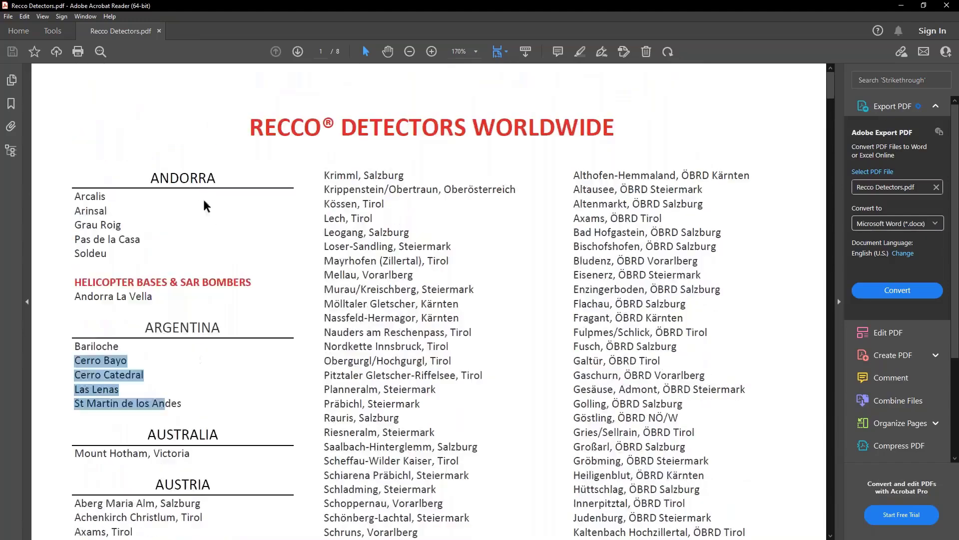
Follow the first column of page 1 down to its last entry, Kitzbühel, Tirol, and return to the page's start
{"action": "scroll", "coordinate": [193, 195], "scroll_direction": "down", "scroll_amount": 7}
{"action": "scroll", "coordinate": [192, 208], "scroll_direction": "down", "scroll_amount": 10}
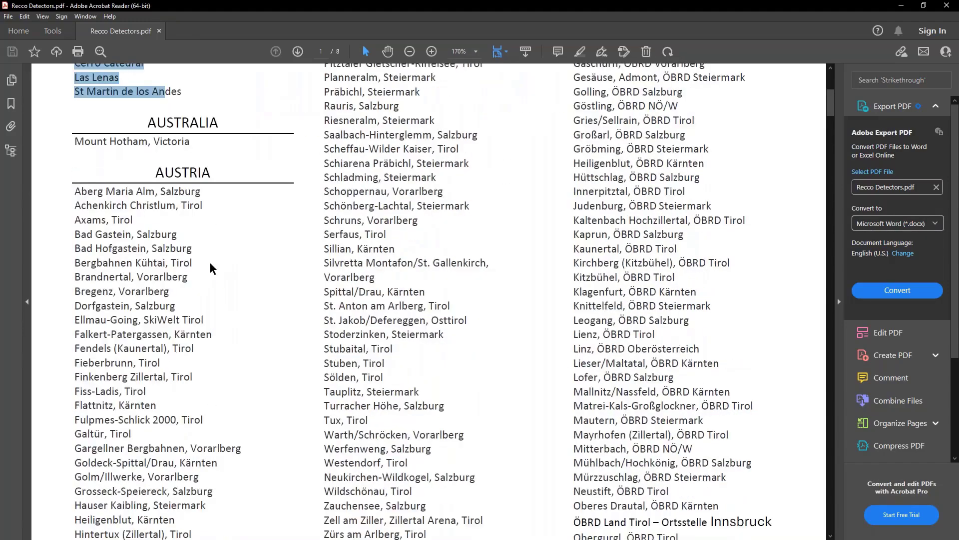
{"action": "scroll", "coordinate": [209, 265], "scroll_direction": "up", "scroll_amount": 3}
{"action": "scroll", "coordinate": [205, 257], "scroll_direction": "up", "scroll_amount": 5}
{"action": "scroll", "coordinate": [205, 258], "scroll_direction": "down", "scroll_amount": 1}
{"action": "scroll", "coordinate": [208, 258], "scroll_direction": "down", "scroll_amount": 3}
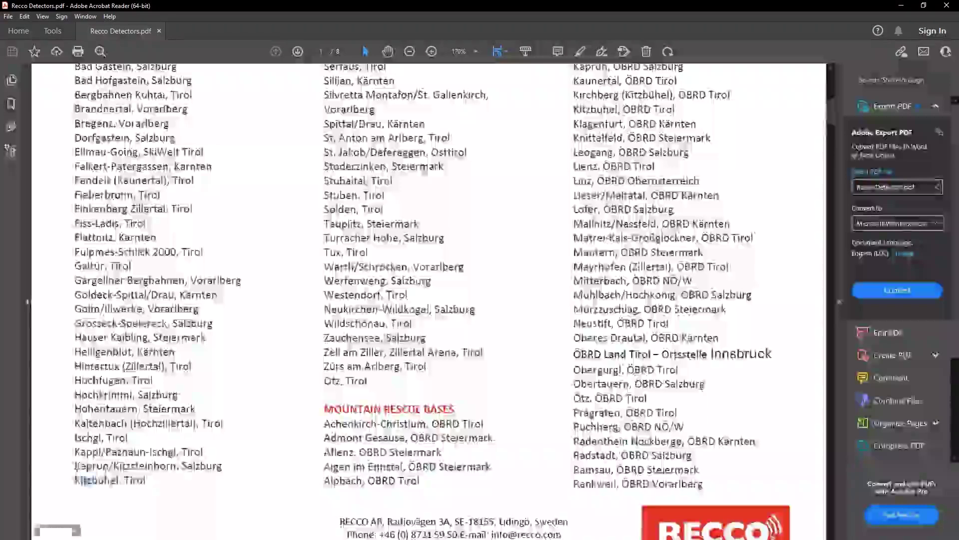
{"action": "triple_click", "coordinate": [110, 479]}
{"action": "scroll", "coordinate": [380, 368], "scroll_direction": "up", "scroll_amount": 12}
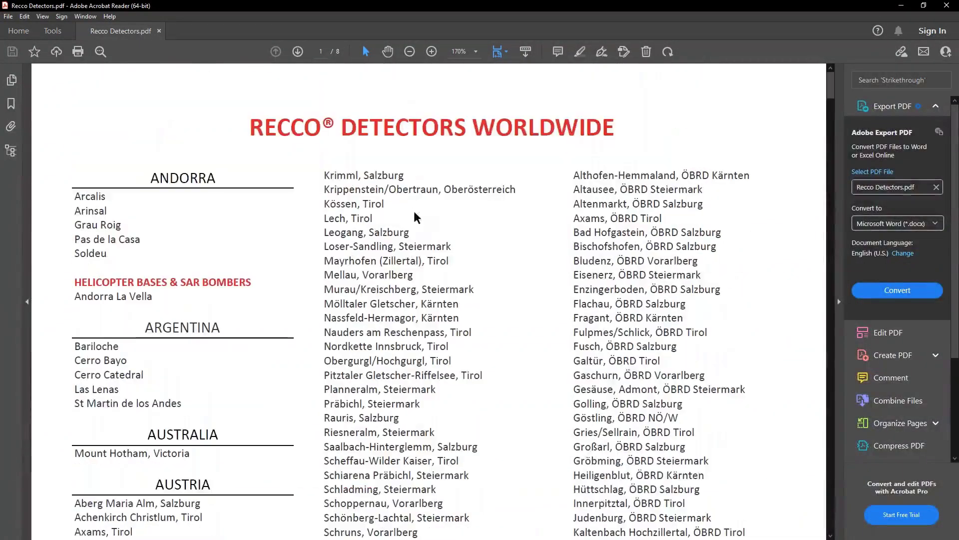
Trace the reading order from the second column of page 1 through the third column and on to page 2
{"action": "triple_click", "coordinate": [395, 182]}
{"action": "left_click_drag", "start_coordinate": [394, 181], "coordinate": [469, 476]}
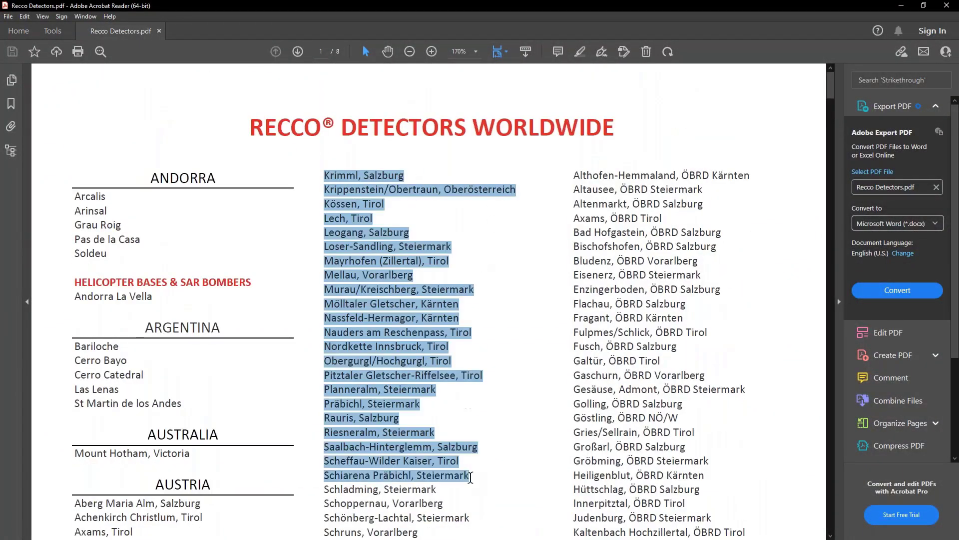
{"action": "scroll", "coordinate": [470, 475], "scroll_direction": "down", "scroll_amount": 2}
{"action": "scroll", "coordinate": [473, 409], "scroll_direction": "down", "scroll_amount": 12}
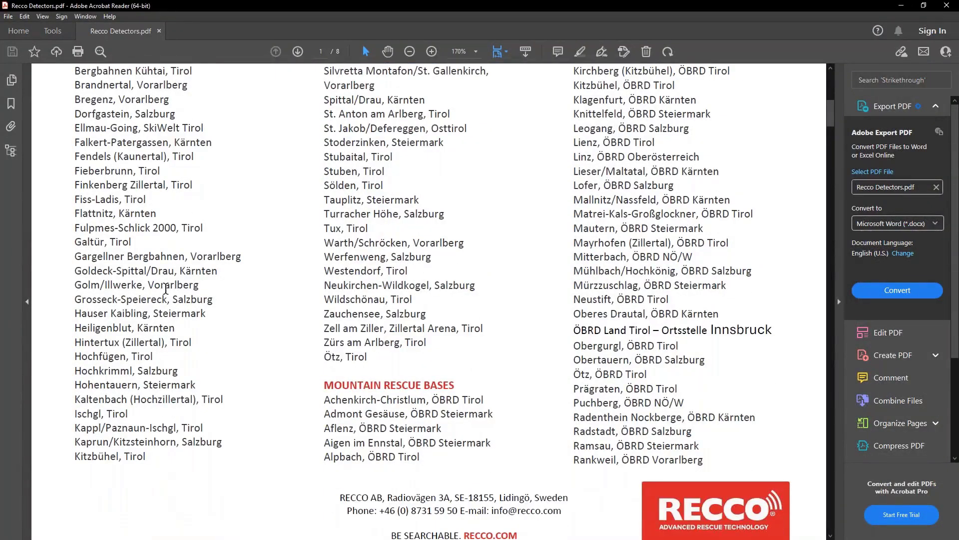
{"action": "scroll", "coordinate": [466, 339], "scroll_direction": "down", "scroll_amount": 1}
{"action": "scroll", "coordinate": [467, 339], "scroll_direction": "up", "scroll_amount": 13}
{"action": "scroll", "coordinate": [467, 338], "scroll_direction": "down", "scroll_amount": 20}
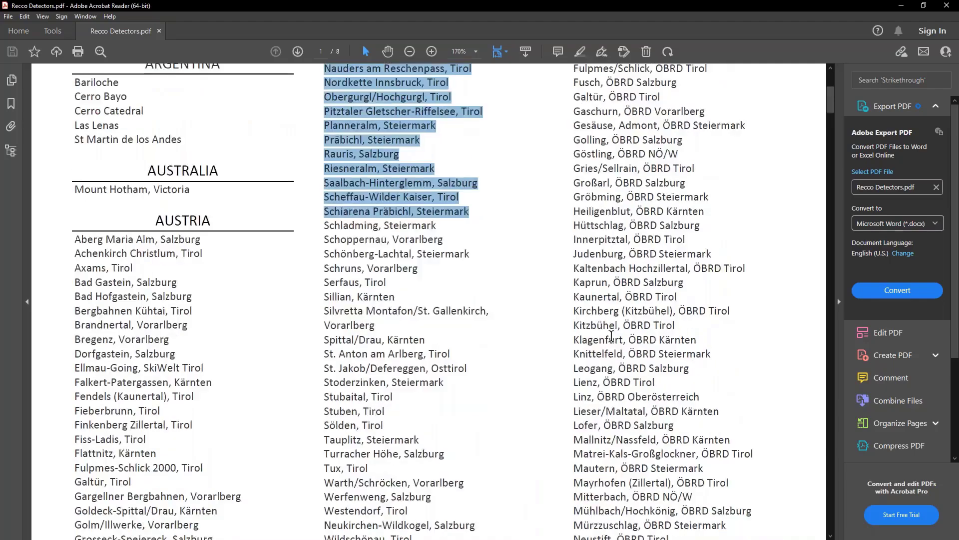
{"action": "scroll", "coordinate": [119, 284], "scroll_direction": "down", "scroll_amount": 20}
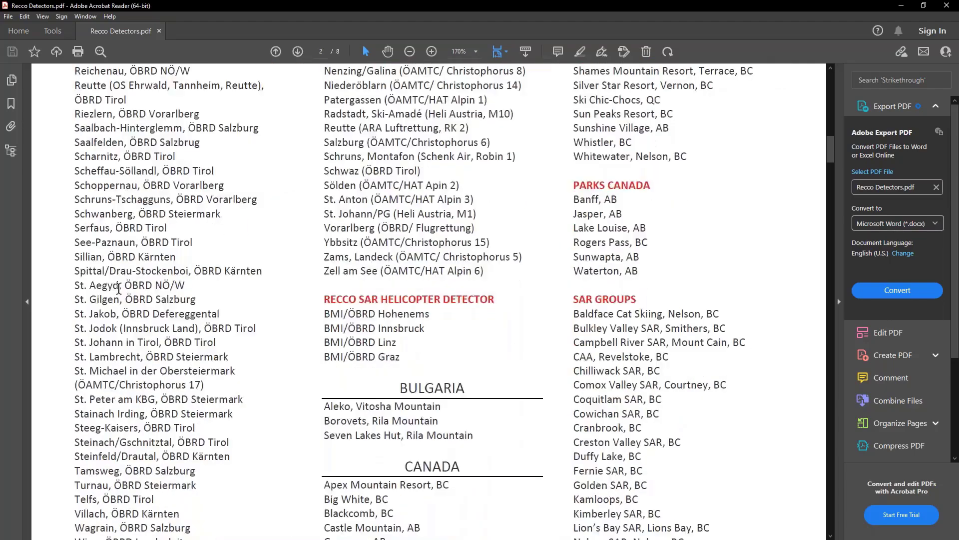
Examine the three-column layout and country headings on the first two pages of Recco Detectors.pdf
{"action": "scroll", "coordinate": [141, 286], "scroll_direction": "up", "scroll_amount": 20}
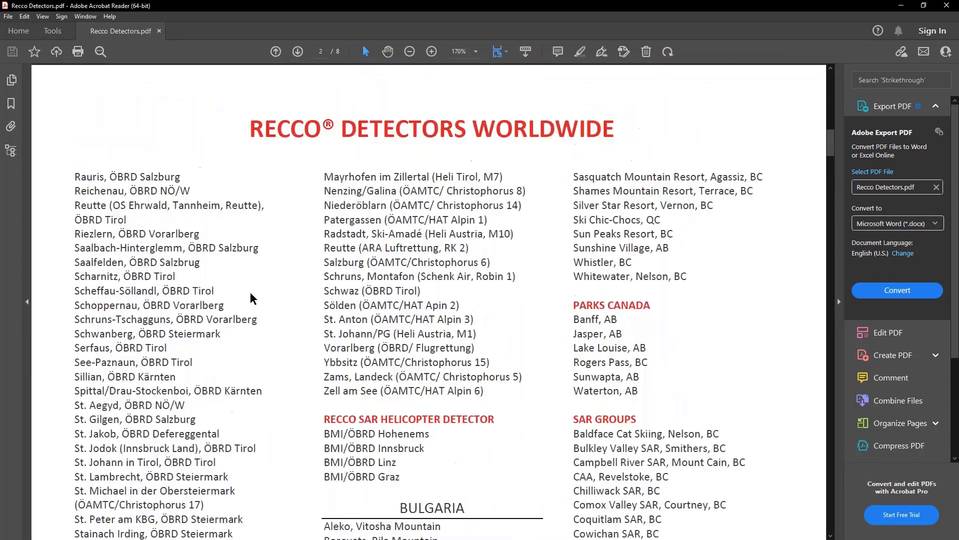
{"action": "scroll", "coordinate": [432, 412], "scroll_direction": "down", "scroll_amount": 4}
{"action": "scroll", "coordinate": [440, 405], "scroll_direction": "down", "scroll_amount": 2}
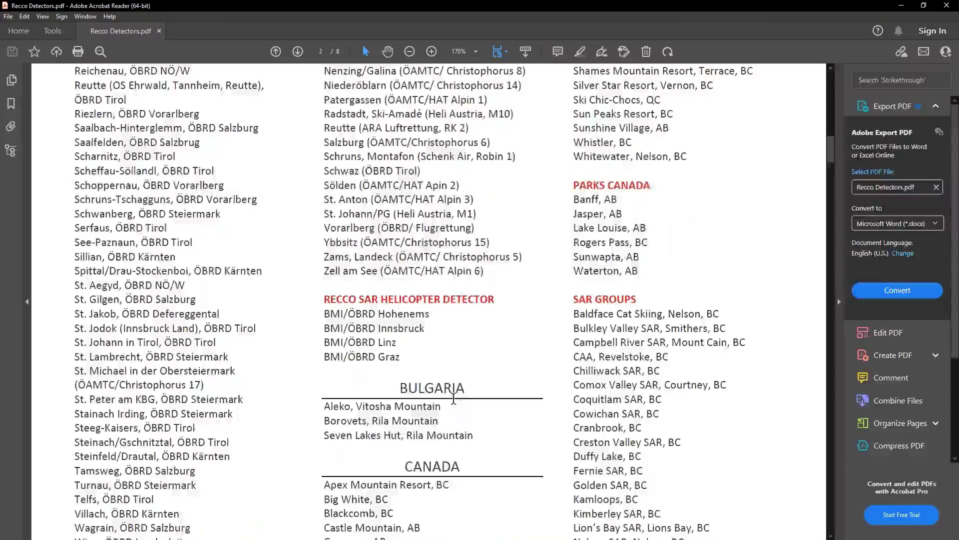
{"action": "scroll", "coordinate": [452, 397], "scroll_direction": "up", "scroll_amount": 15}
{"action": "scroll", "coordinate": [453, 398], "scroll_direction": "up", "scroll_amount": 6}
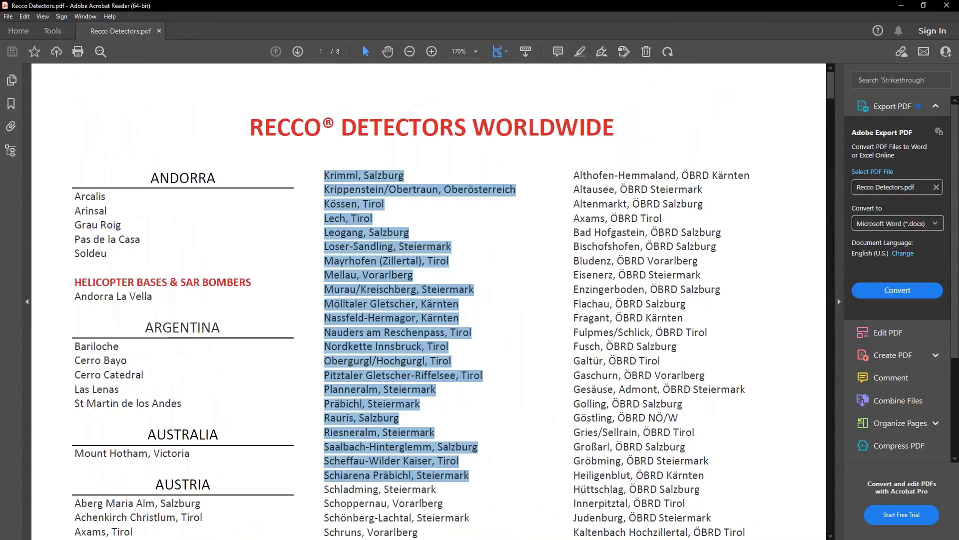
{"action": "key", "text": "Right"}
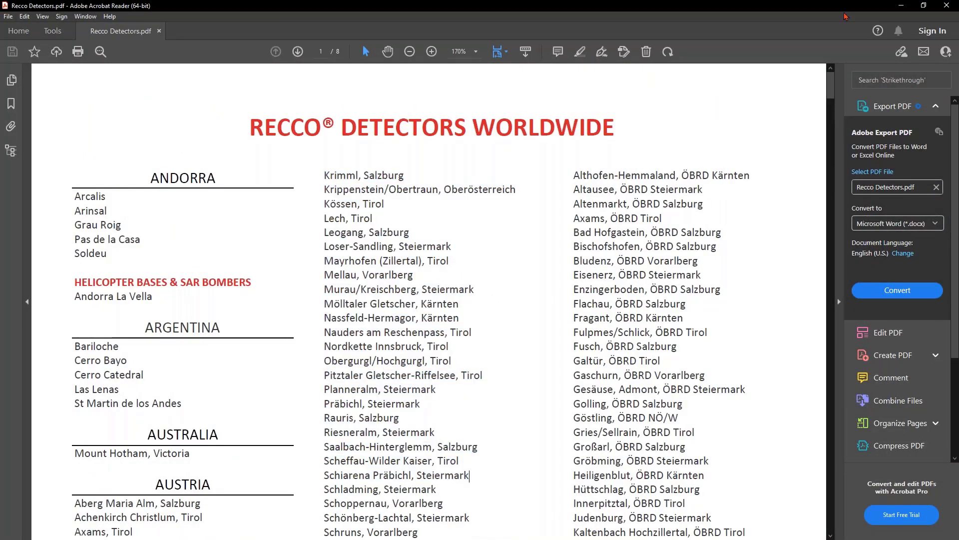
Switch to Altair Monarch Data Prep Studio and choose PDF Report as the type of data source to add
{"action": "left_click", "coordinate": [922, 5]}
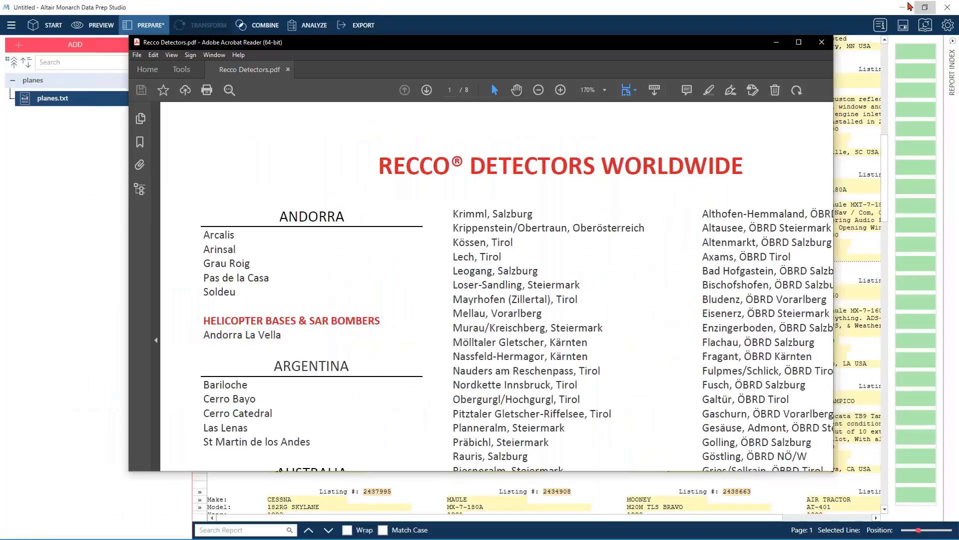
{"action": "left_click", "coordinate": [776, 42]}
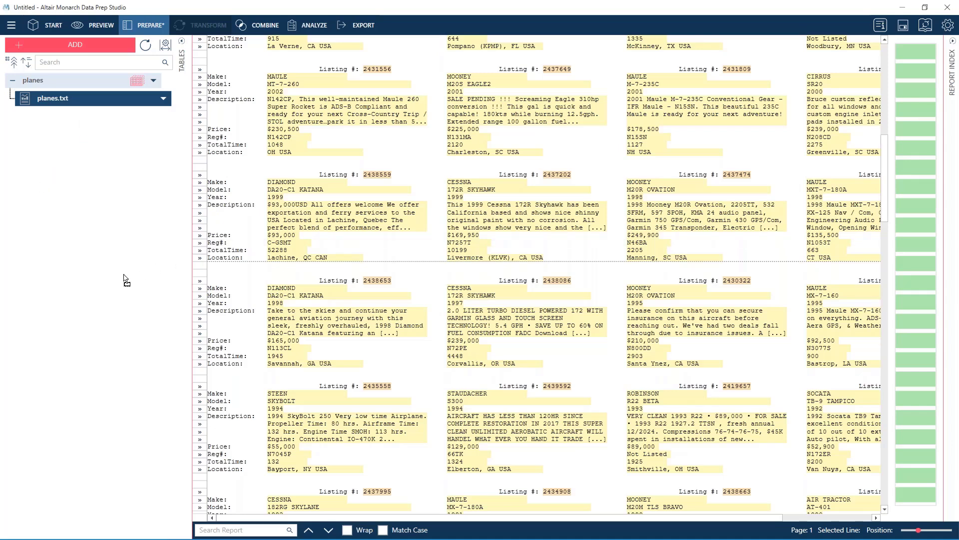
{"action": "left_click", "coordinate": [64, 48]}
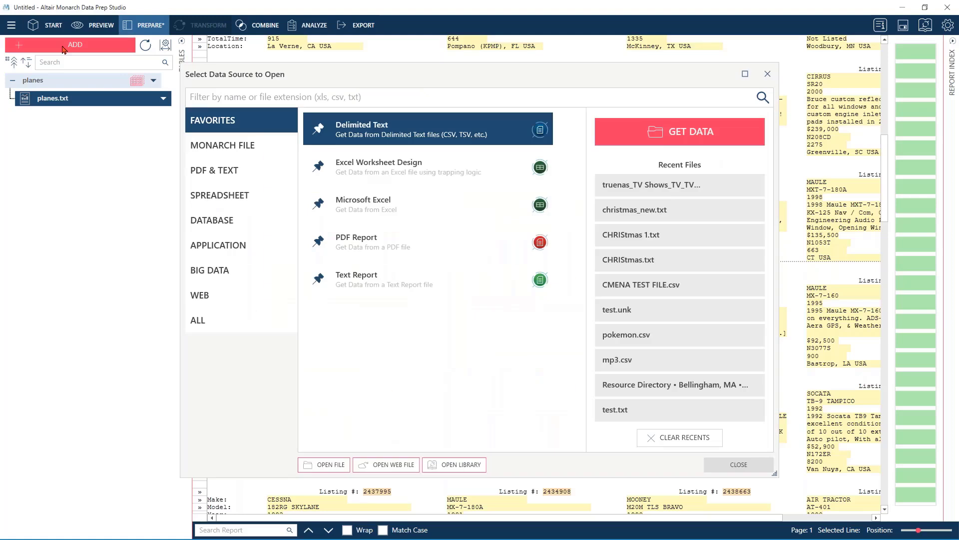
{"action": "left_click", "coordinate": [224, 176]}
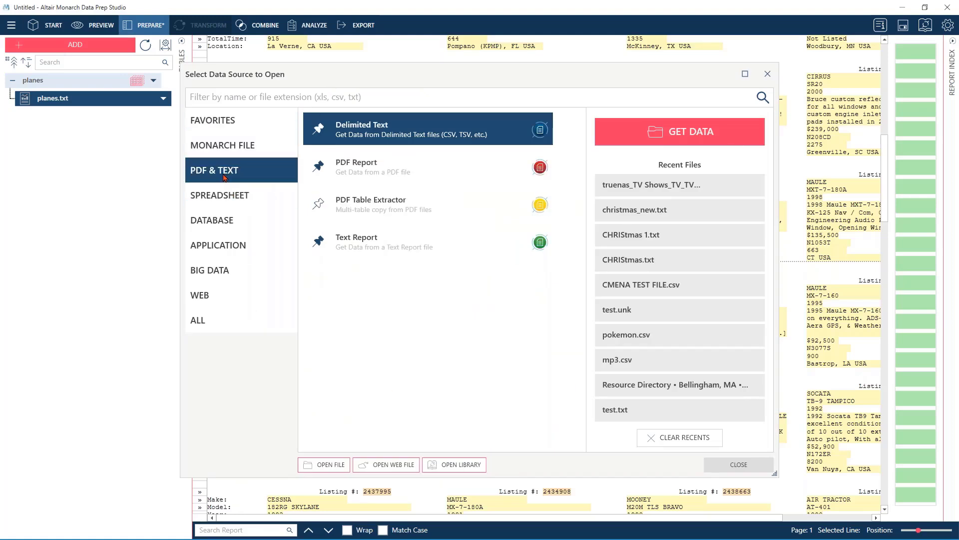
{"action": "left_click", "coordinate": [379, 173]}
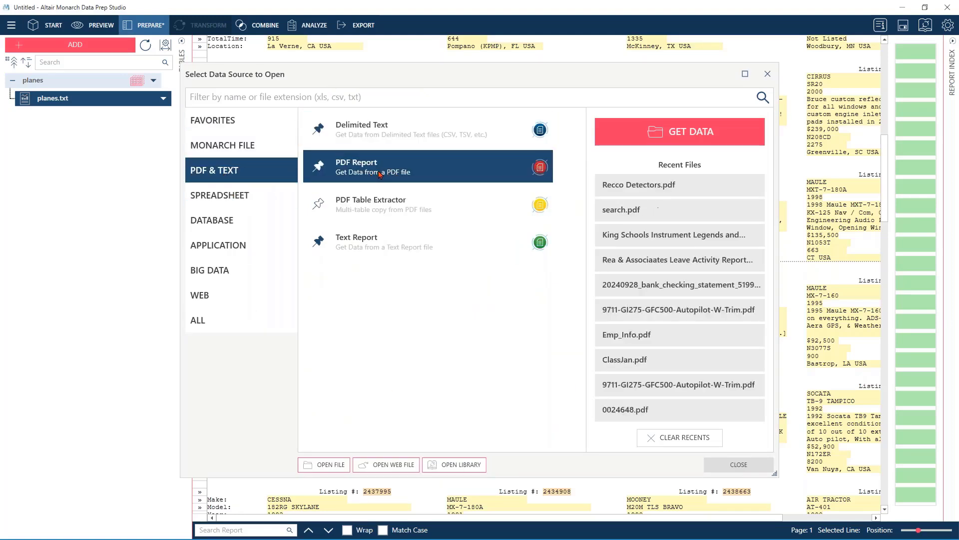
Load c:\temp\Recco Detectors.pdf into Report Design and enlarge the design window
{"action": "left_click", "coordinate": [698, 135]}
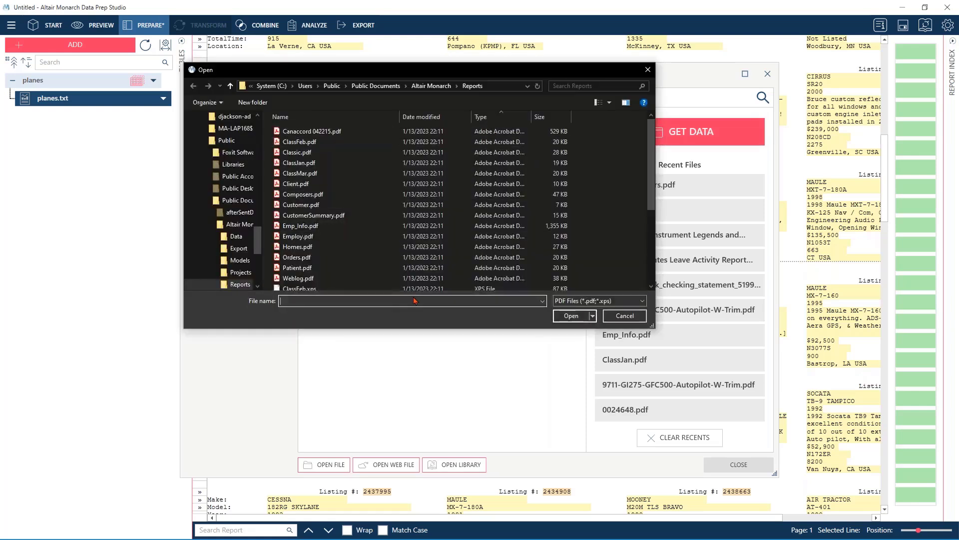
{"action": "type", "text": "c:\tem"}
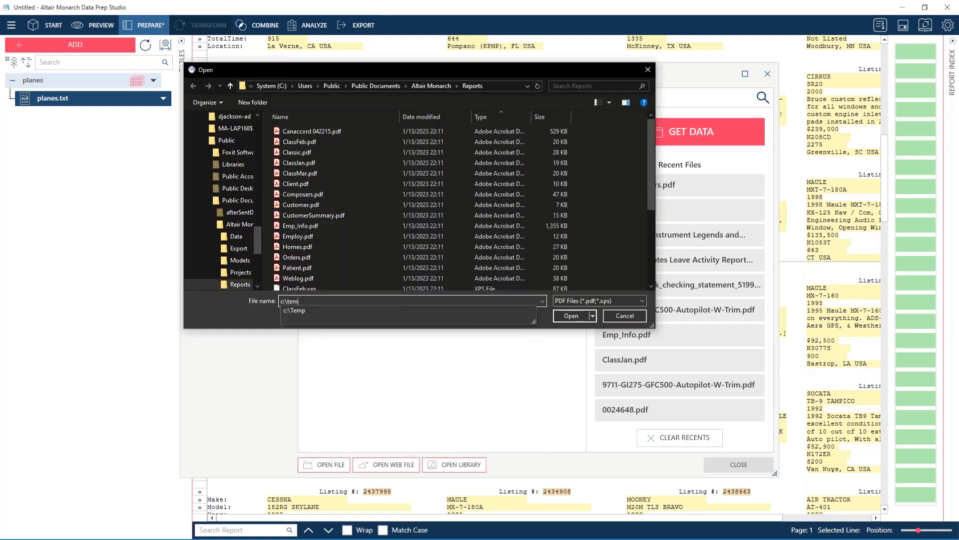
{"action": "type", "text": "p\re"}
{"action": "key", "text": "Down"}
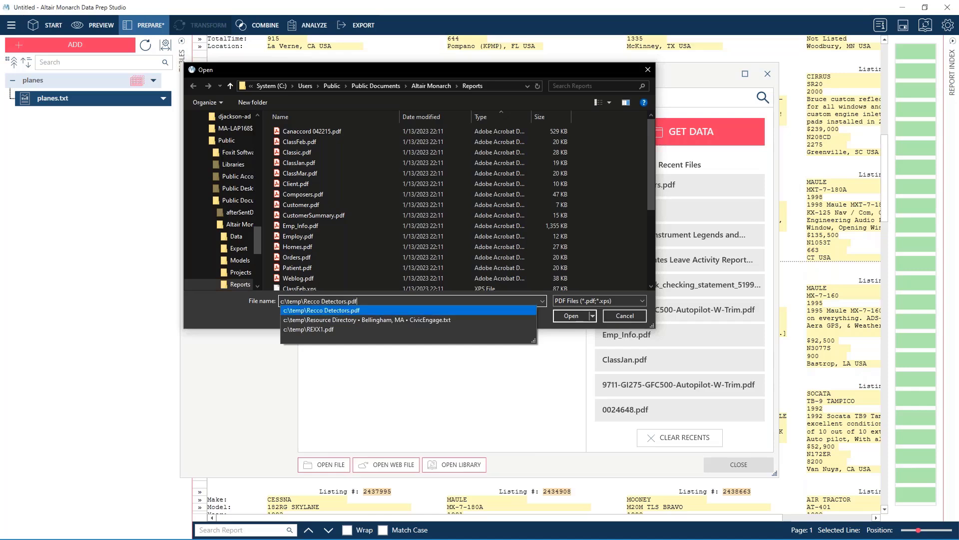
{"action": "key", "text": "Return"}
{"action": "key", "text": "Return"}
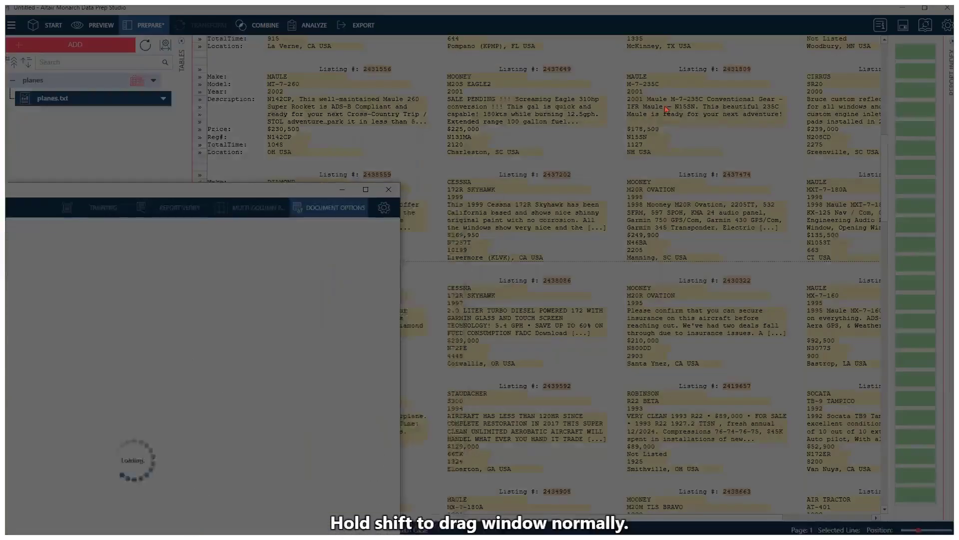
{"action": "left_click_drag", "start_coordinate": [685, 106], "coordinate": [797, 105]}
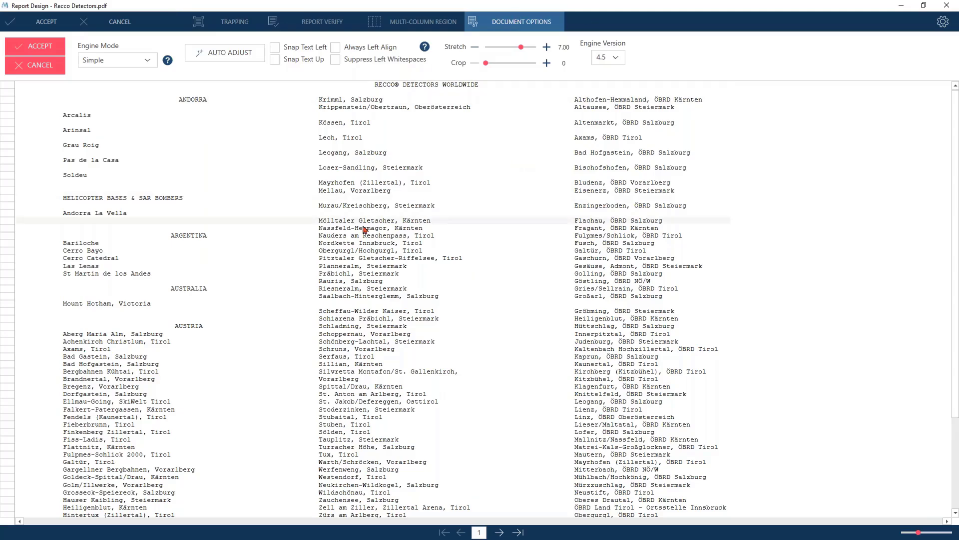
Compare the imported text with the original PDF in Acrobat Reader, checking the columns and the page footer
{"action": "scroll", "coordinate": [363, 232], "scroll_direction": "down", "scroll_amount": 5}
{"action": "scroll", "coordinate": [363, 231], "scroll_direction": "up", "scroll_amount": 5}
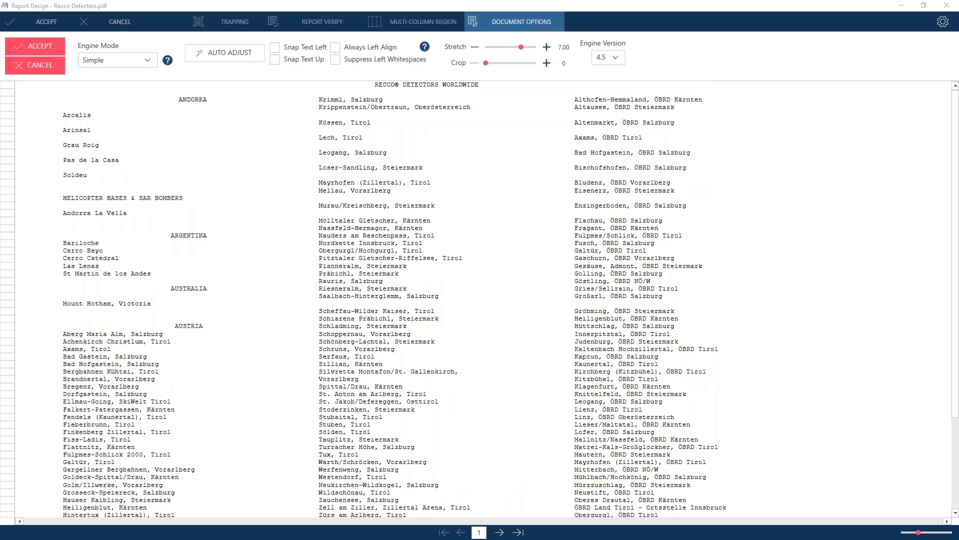
{"action": "left_click_drag", "start_coordinate": [0, 73], "coordinate": [487, 124]}
{"action": "left_click_drag", "start_coordinate": [307, 223], "coordinate": [533, 266]}
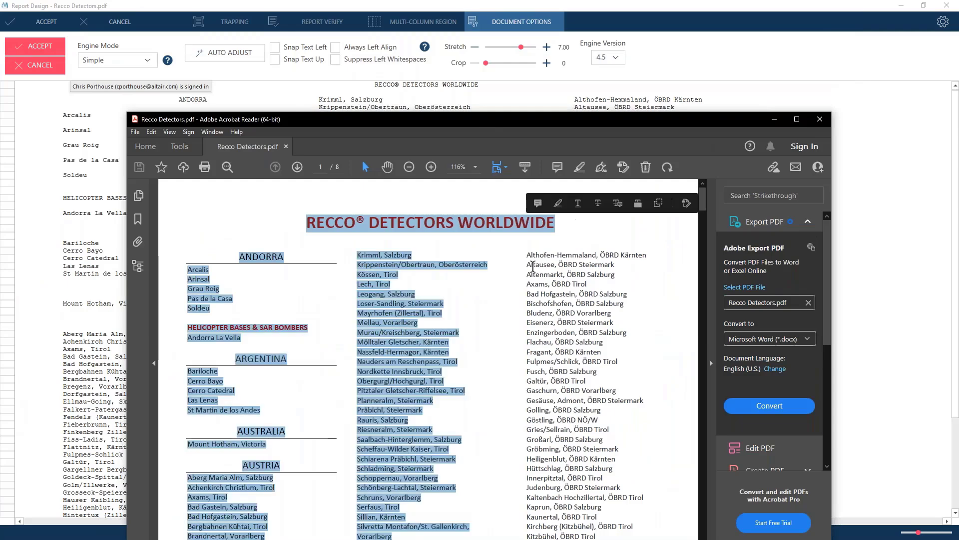
{"action": "scroll", "coordinate": [533, 266], "scroll_direction": "down", "scroll_amount": 5}
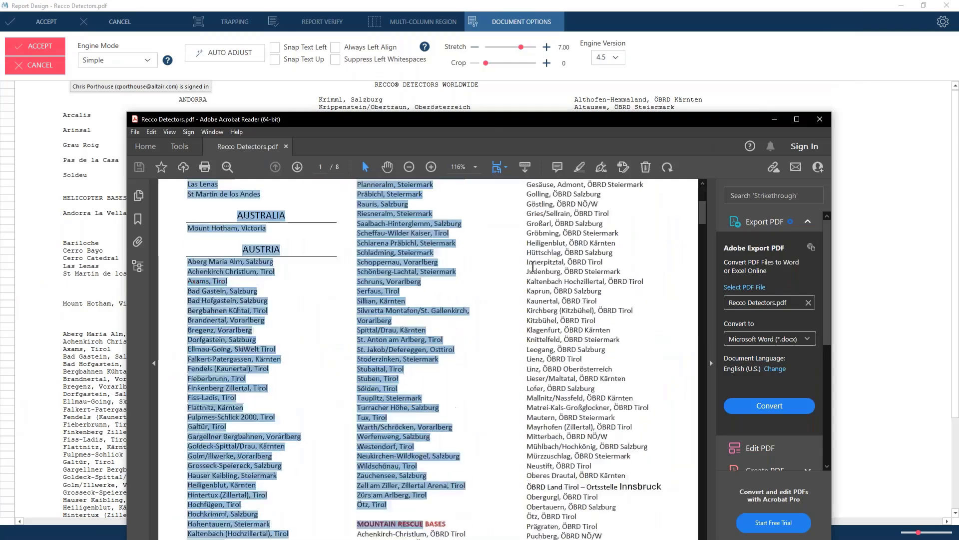
{"action": "scroll", "coordinate": [533, 266], "scroll_direction": "down", "scroll_amount": 4}
{"action": "left_click_drag", "start_coordinate": [541, 324], "coordinate": [639, 381]}
{"action": "left_click", "coordinate": [639, 381]}
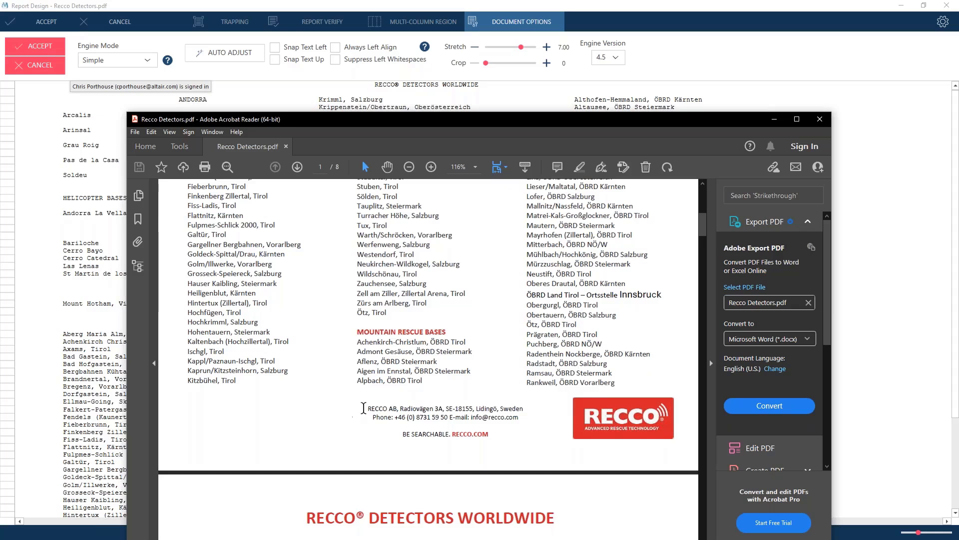
{"action": "left_click_drag", "start_coordinate": [364, 407], "coordinate": [499, 438]}
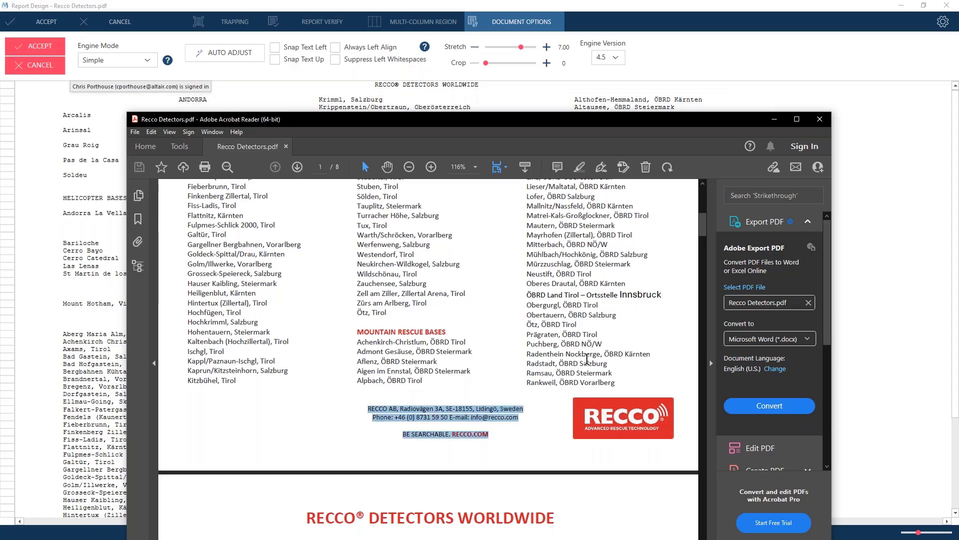
{"action": "left_click", "coordinate": [775, 119]}
Examine the spacing, columns and footer of the converted report on pages 1 and 2
{"action": "scroll", "coordinate": [717, 270], "scroll_direction": "down", "scroll_amount": 5}
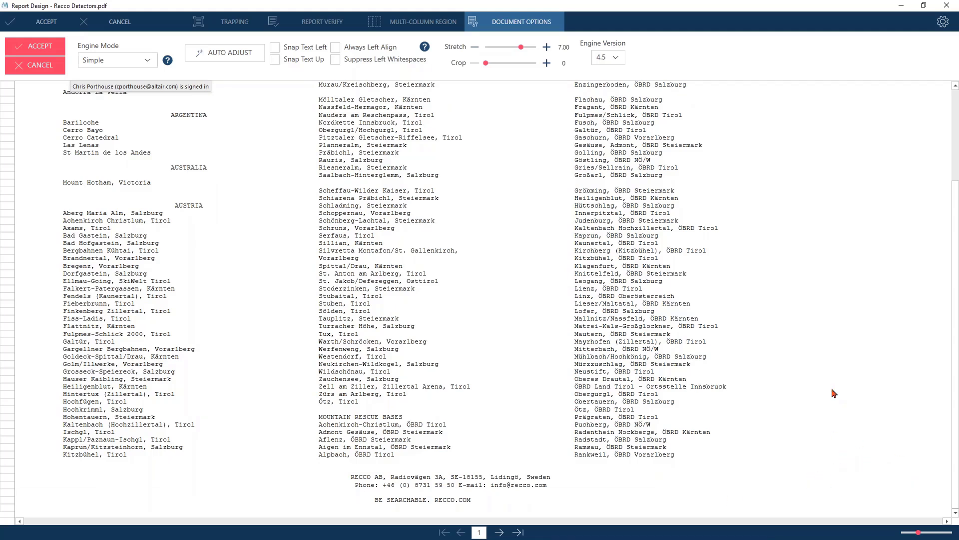
{"action": "left_click_drag", "start_coordinate": [659, 284], "coordinate": [228, 210]}
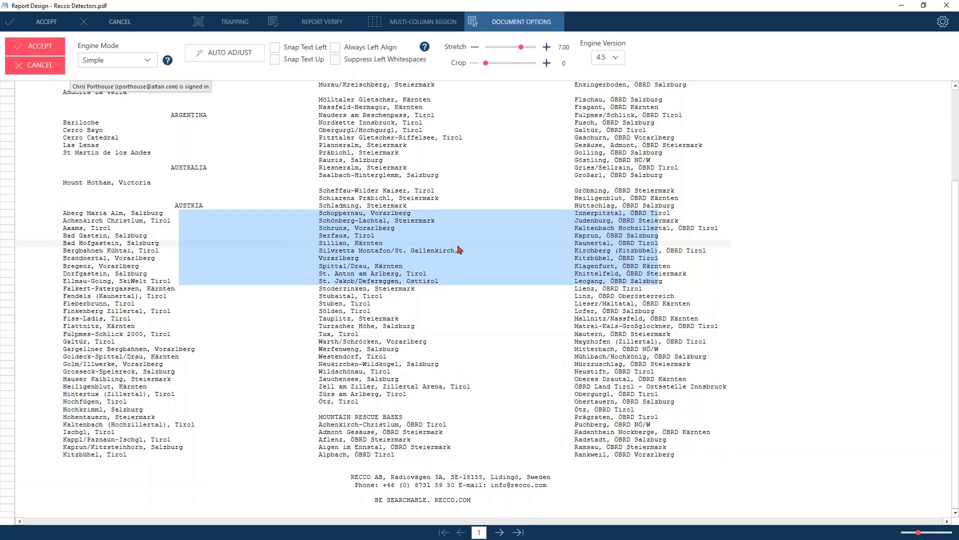
{"action": "scroll", "coordinate": [460, 250], "scroll_direction": "up", "scroll_amount": 5}
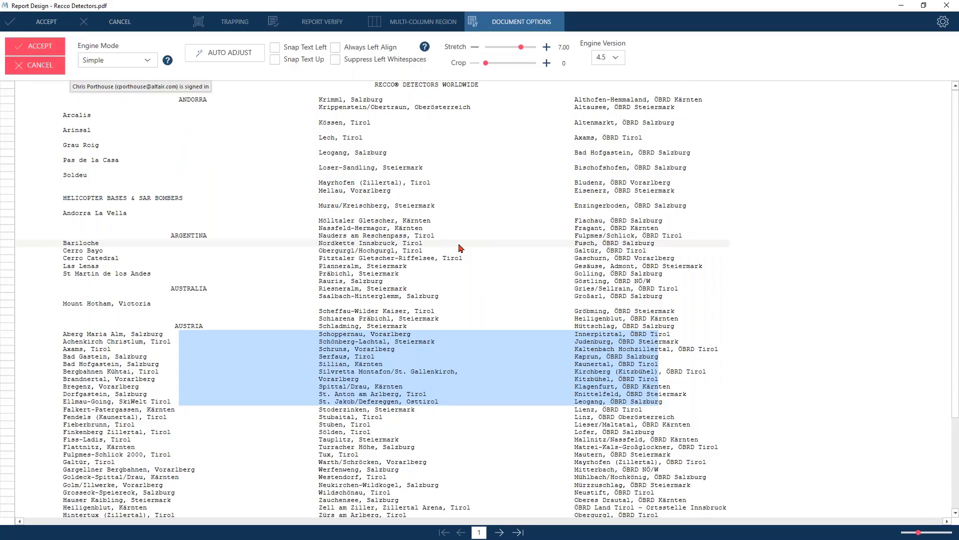
{"action": "left_click", "coordinate": [492, 237]}
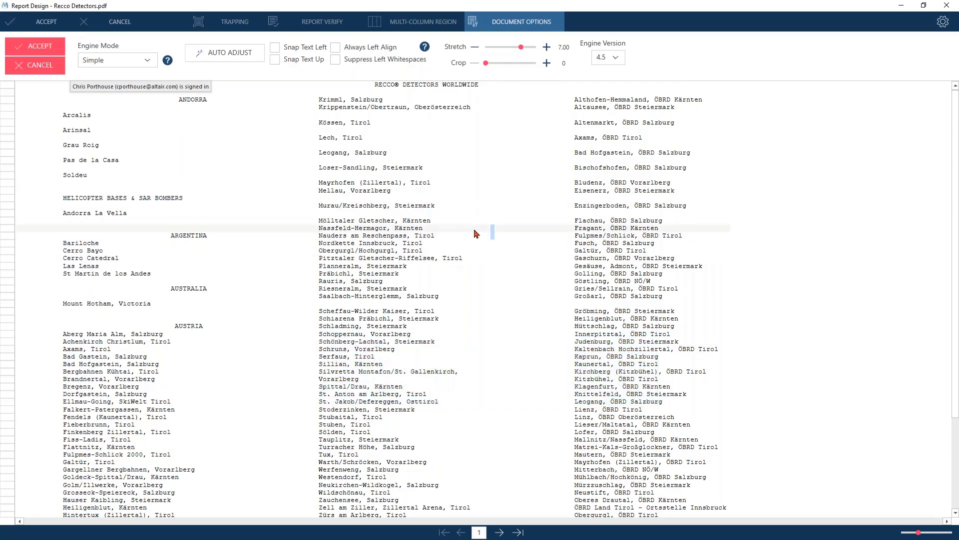
{"action": "scroll", "coordinate": [477, 233], "scroll_direction": "down", "scroll_amount": 3}
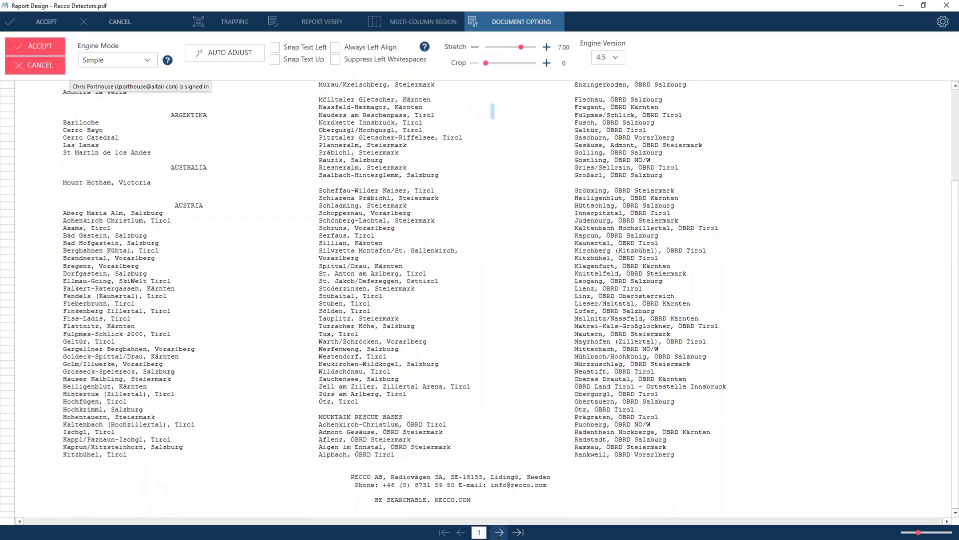
{"action": "left_click", "coordinate": [500, 532]}
{"action": "left_click", "coordinate": [461, 532]}
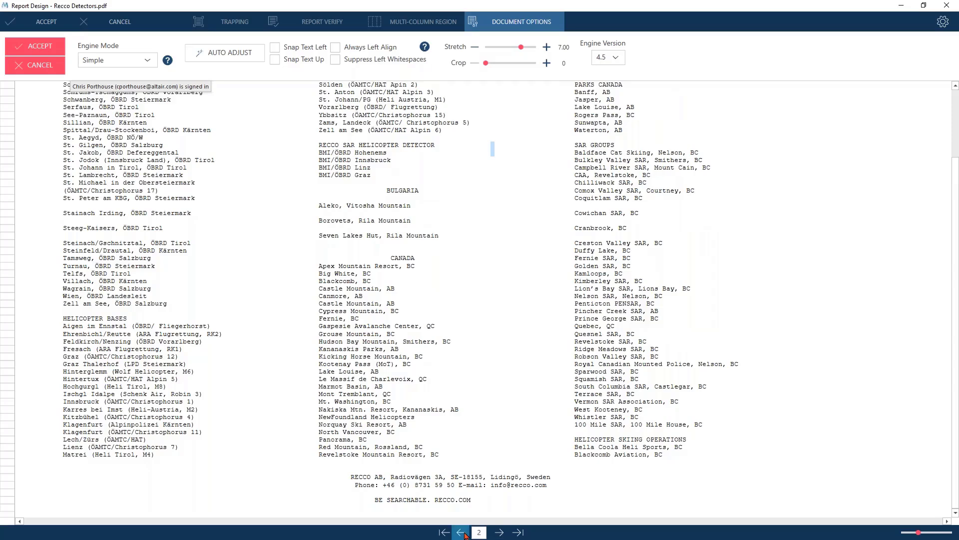
{"action": "scroll", "coordinate": [307, 249], "scroll_direction": "up", "scroll_amount": 2}
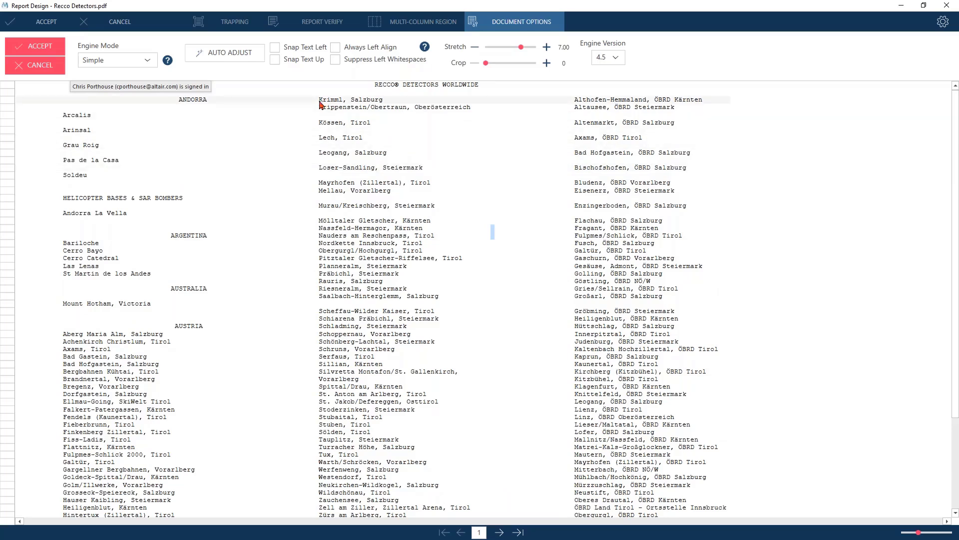
Check that the second and third columns start at the same position across pages 1 to 5, marking each column's left edge
{"action": "left_click_drag", "start_coordinate": [322, 103], "coordinate": [322, 456]}
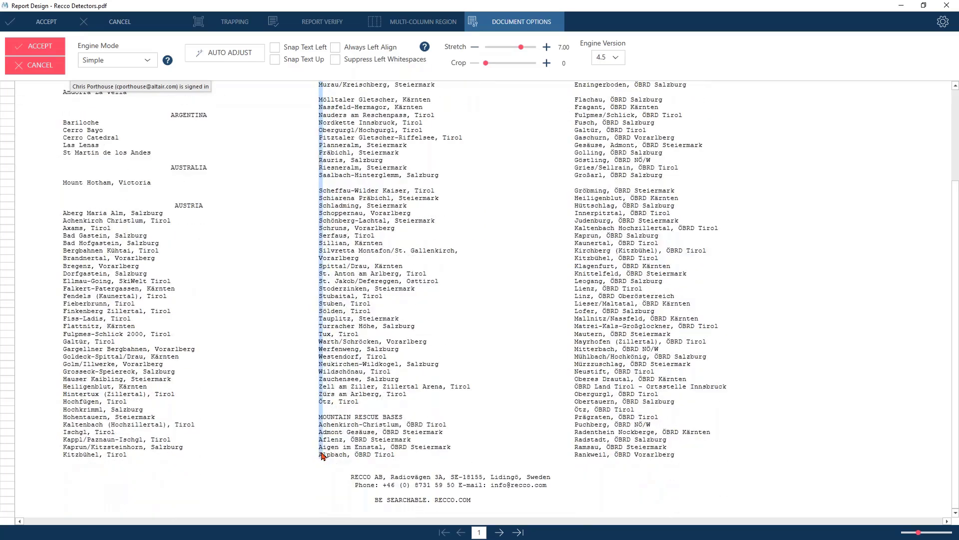
{"action": "left_click", "coordinate": [500, 532]}
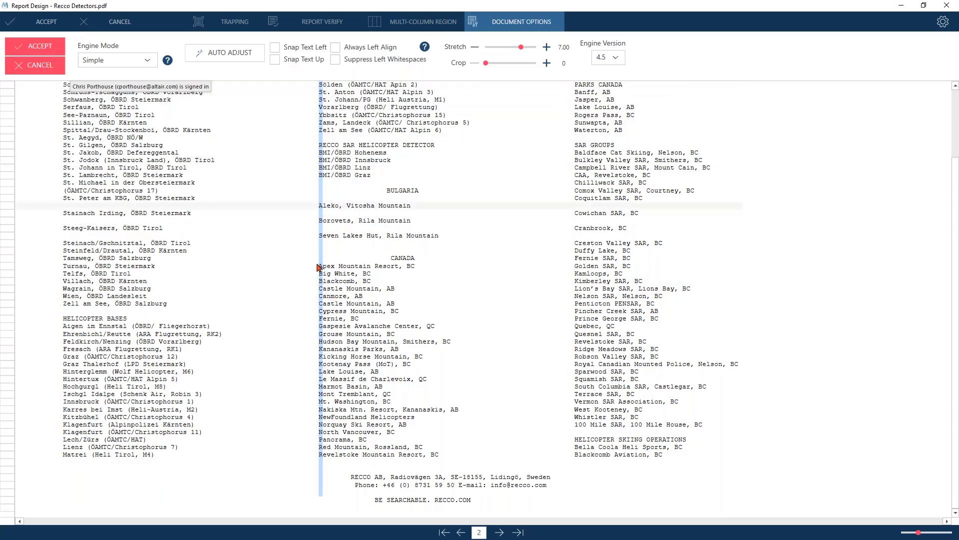
{"action": "left_click", "coordinate": [500, 533]}
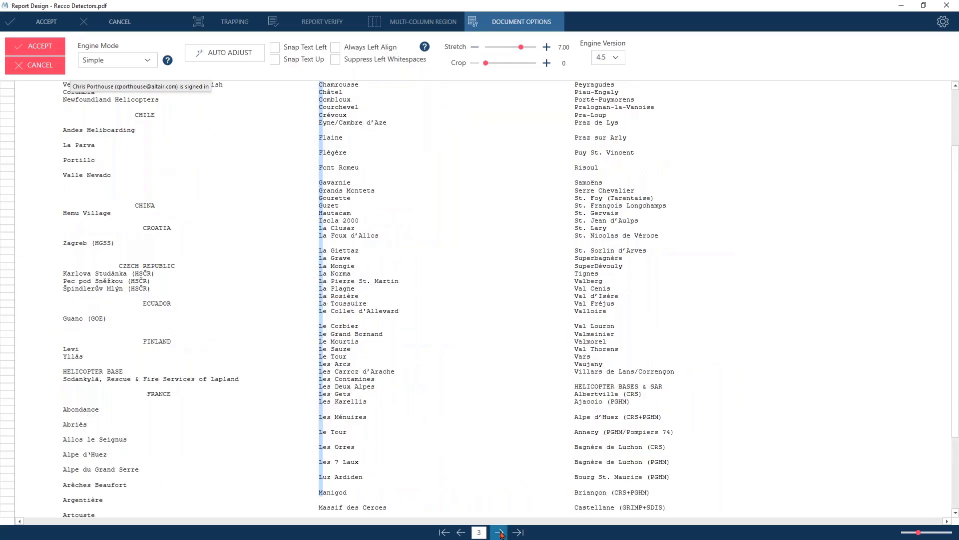
{"action": "left_click", "coordinate": [499, 533]}
{"action": "left_click", "coordinate": [500, 533]}
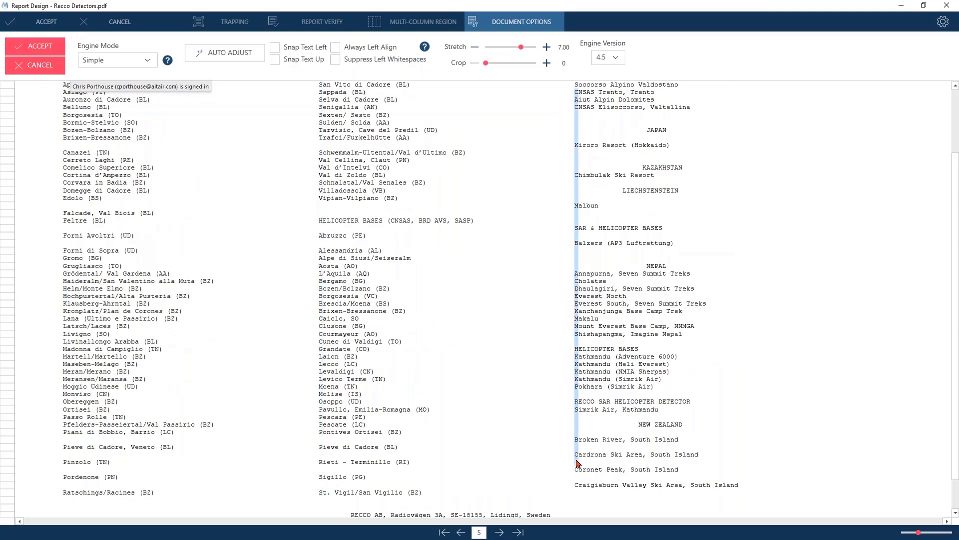
{"action": "left_click", "coordinate": [461, 532]}
{"action": "left_click", "coordinate": [462, 532]}
{"action": "left_click", "coordinate": [462, 533]}
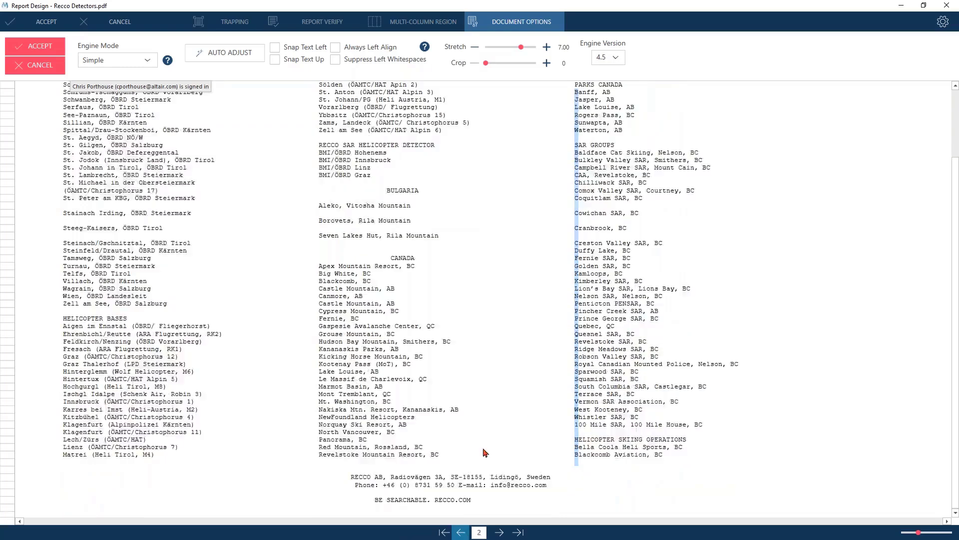
{"action": "left_click", "coordinate": [462, 532]}
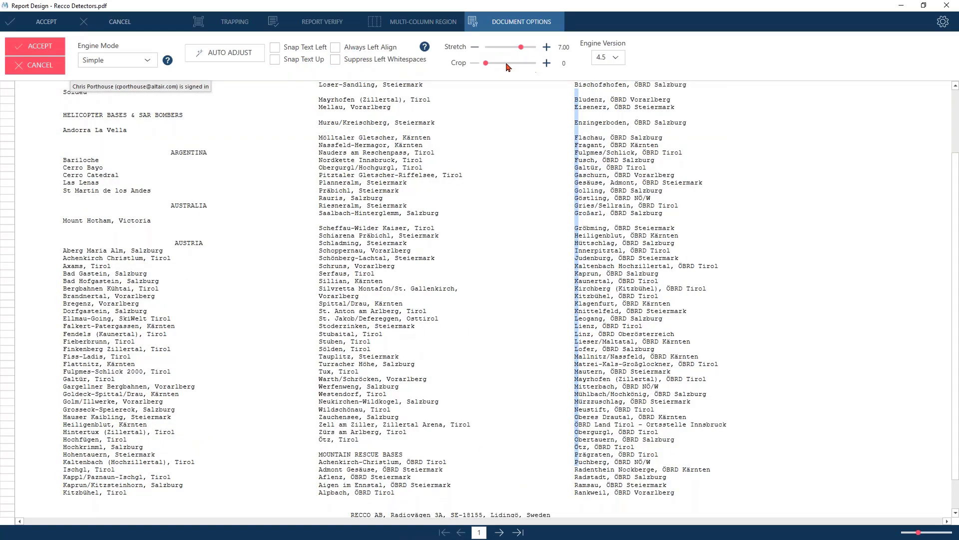
Choose the PDF engine version, accept the document options, and review the first page in the trapping view
{"action": "left_click", "coordinate": [621, 58]}
{"action": "left_click", "coordinate": [608, 118]}
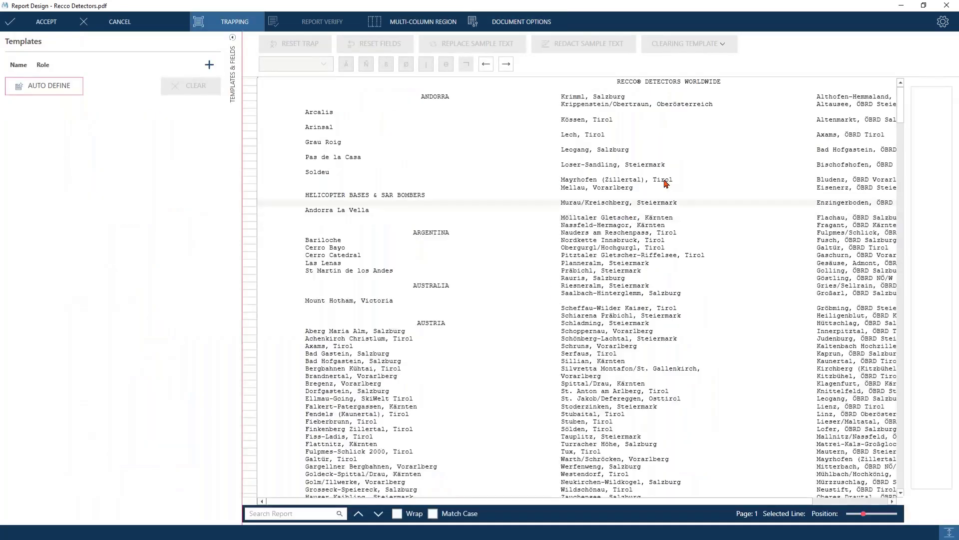
{"action": "scroll", "coordinate": [605, 395], "scroll_direction": "down", "scroll_amount": 6}
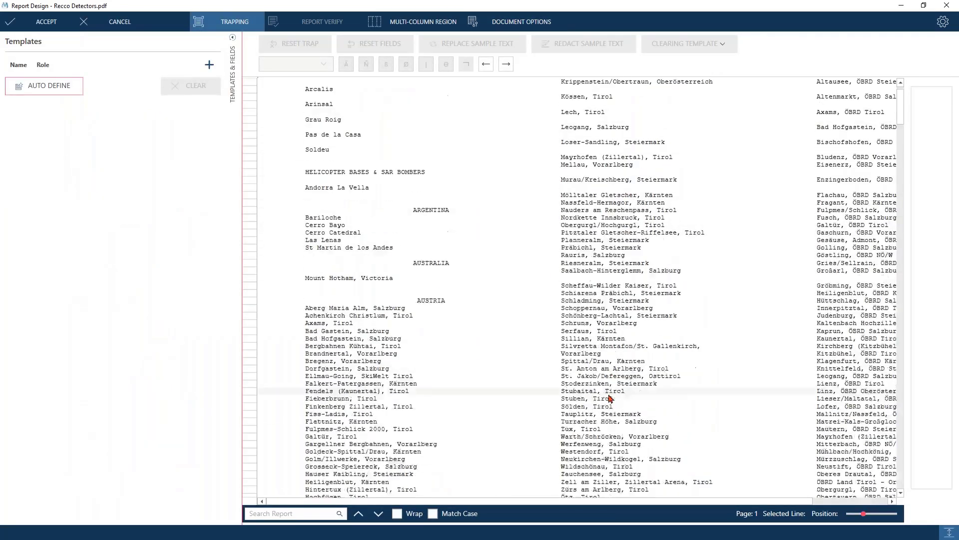
{"action": "scroll", "coordinate": [602, 390], "scroll_direction": "up", "scroll_amount": 6}
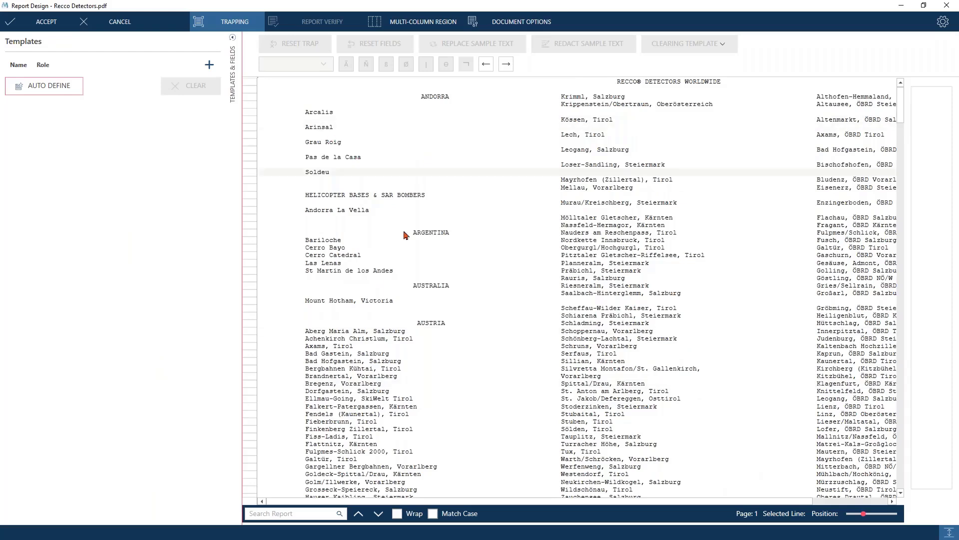
Examine how the Aberg Maria Alm line runs across all three columns, marking the sample text in separate columns
{"action": "right_click", "coordinate": [252, 337]}
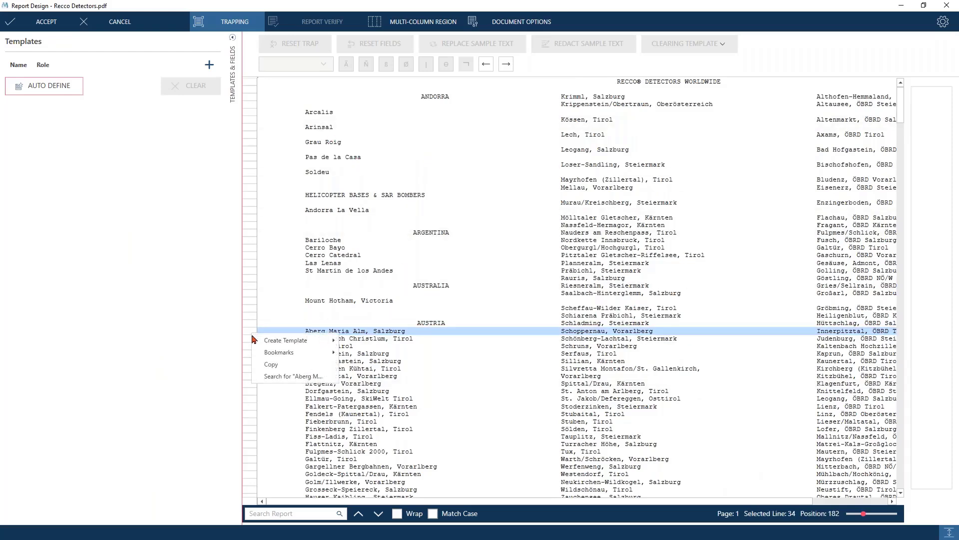
{"action": "mouse_move", "coordinate": [298, 340]}
{"action": "left_click", "coordinate": [474, 339]}
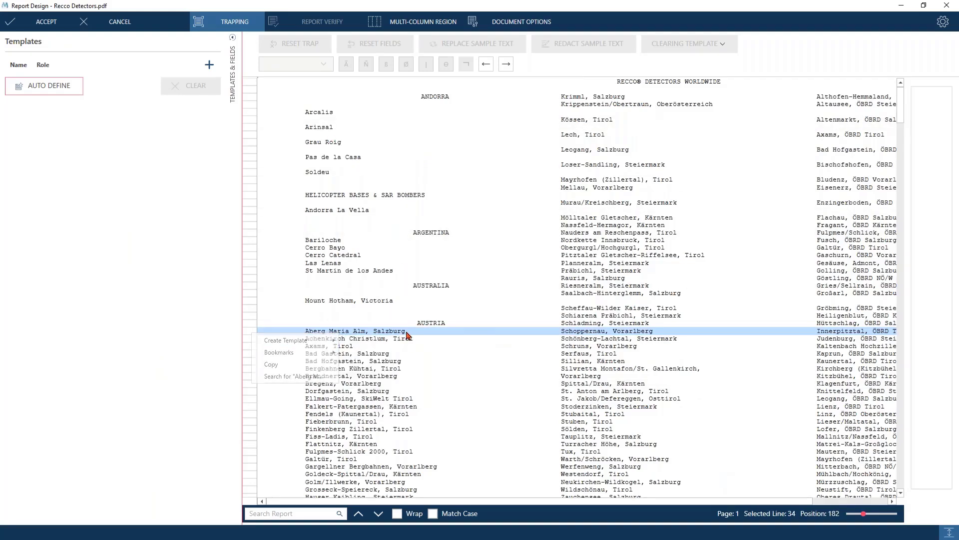
{"action": "left_click", "coordinate": [311, 333]}
{"action": "left_click_drag", "start_coordinate": [307, 332], "coordinate": [471, 339]}
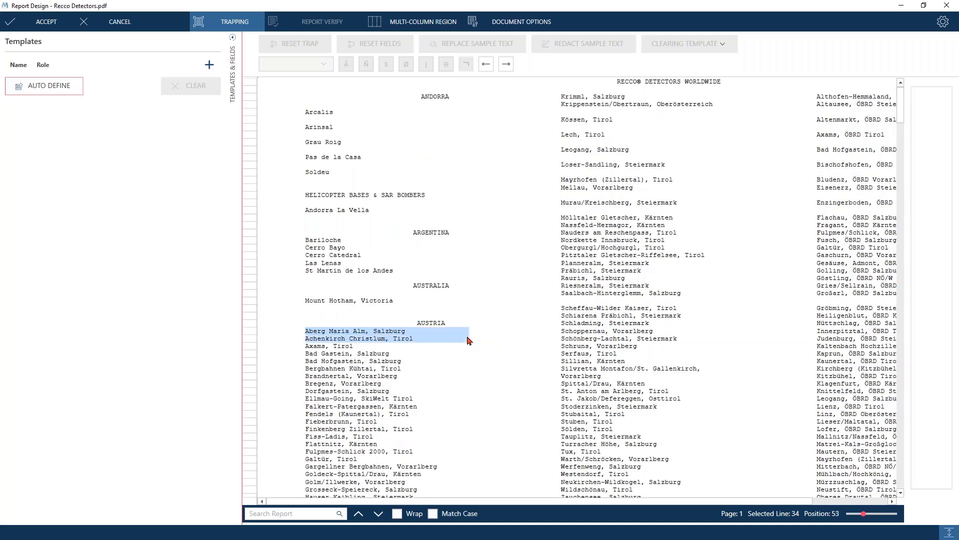
{"action": "left_click_drag", "start_coordinate": [566, 334], "coordinate": [855, 328]}
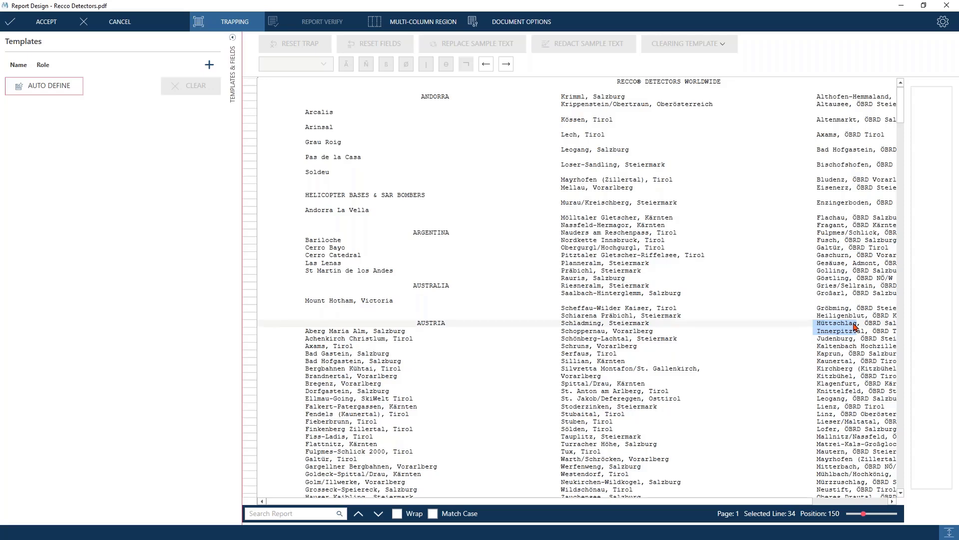
{"action": "left_click", "coordinate": [475, 254]}
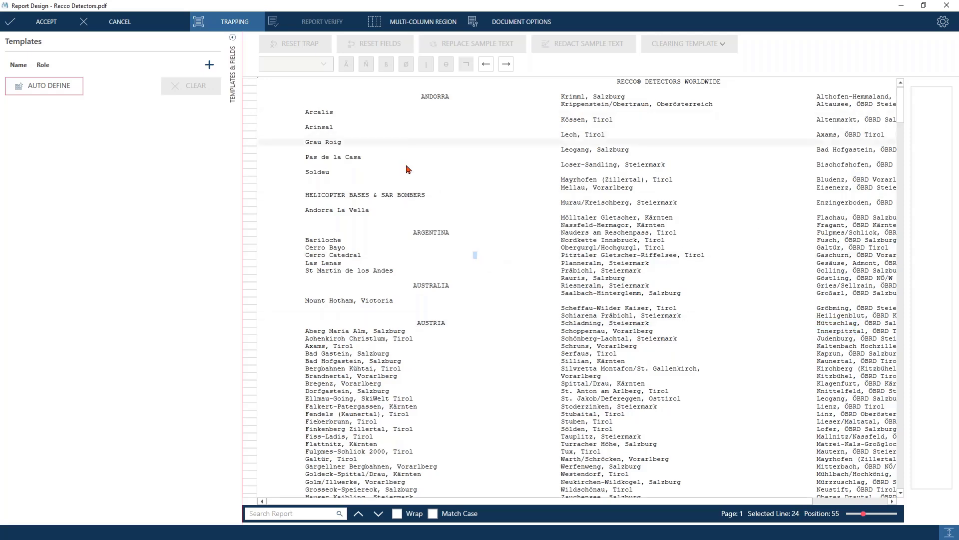
{"action": "scroll", "coordinate": [403, 190], "scroll_direction": "down", "scroll_amount": 4}
{"action": "scroll", "coordinate": [403, 193], "scroll_direction": "up", "scroll_amount": 4}
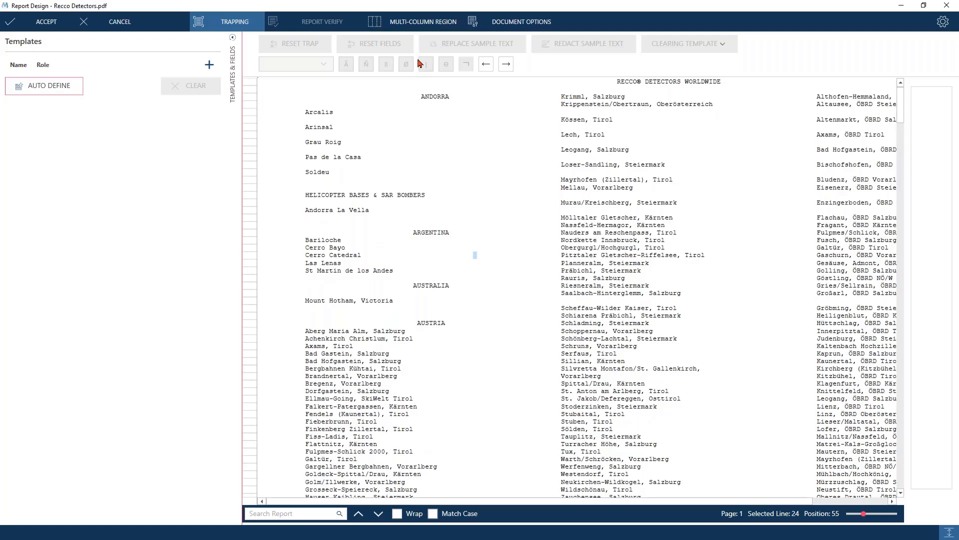
Activate columns in the multi-column region settings and set the number of columns to 3
{"action": "left_click", "coordinate": [422, 24]}
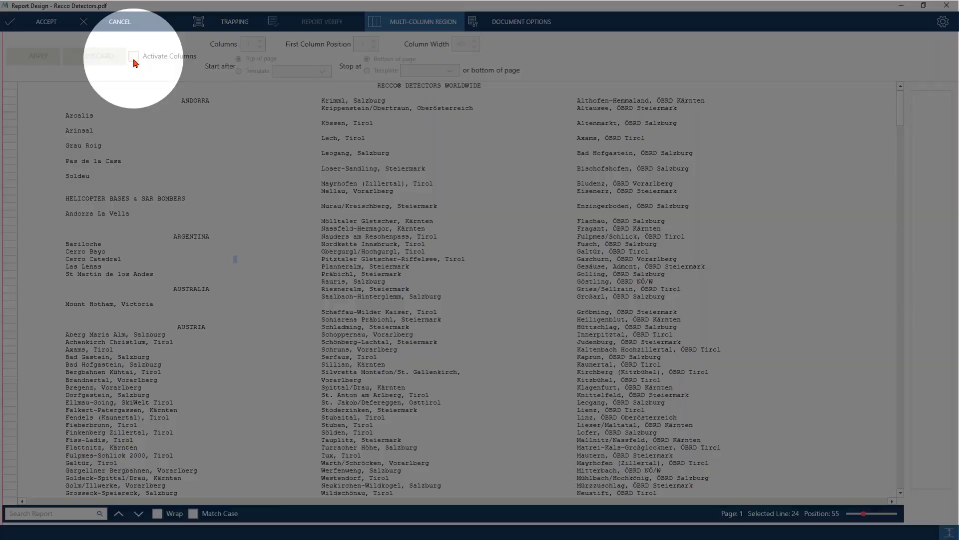
{"action": "left_click", "coordinate": [134, 58]}
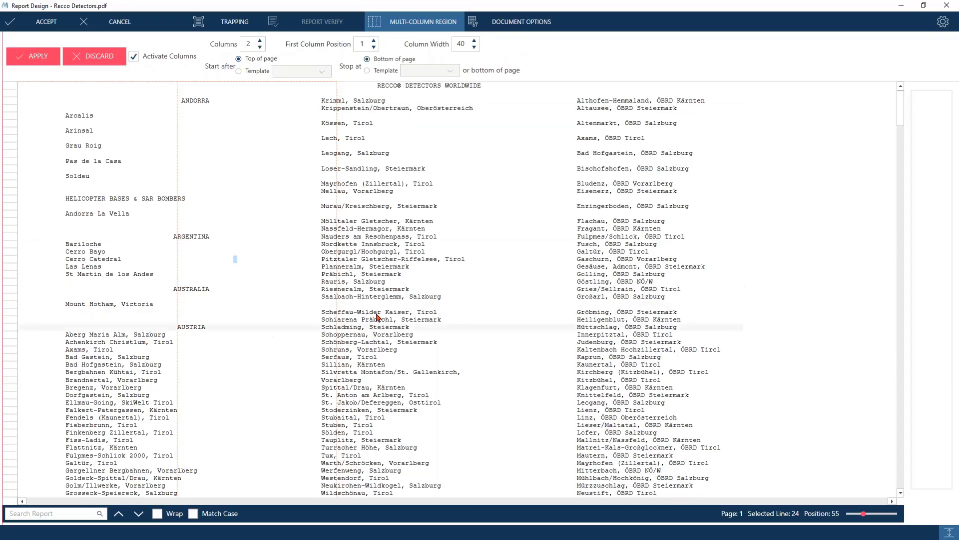
{"action": "left_click", "coordinate": [260, 41]}
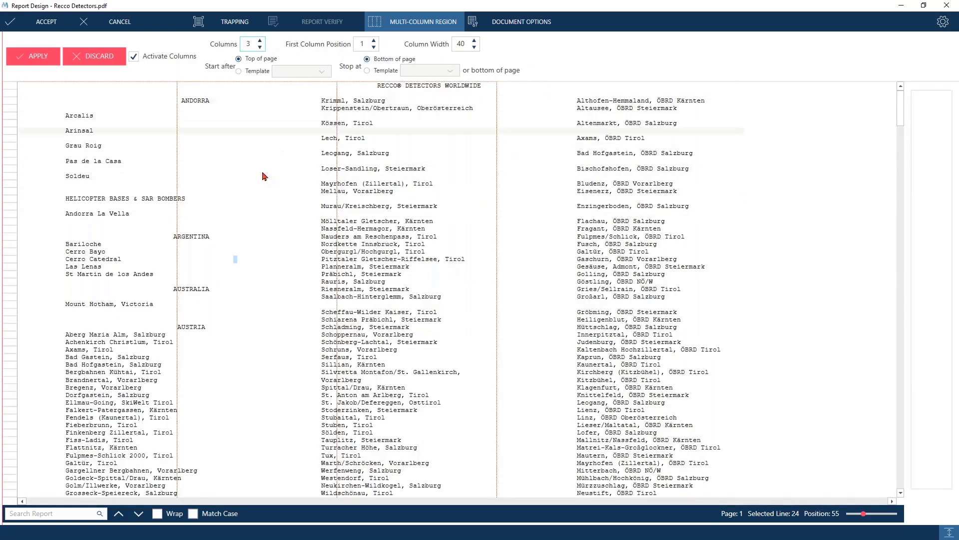
Widen the report columns to a column width of 56
{"action": "left_click", "coordinate": [474, 41]}
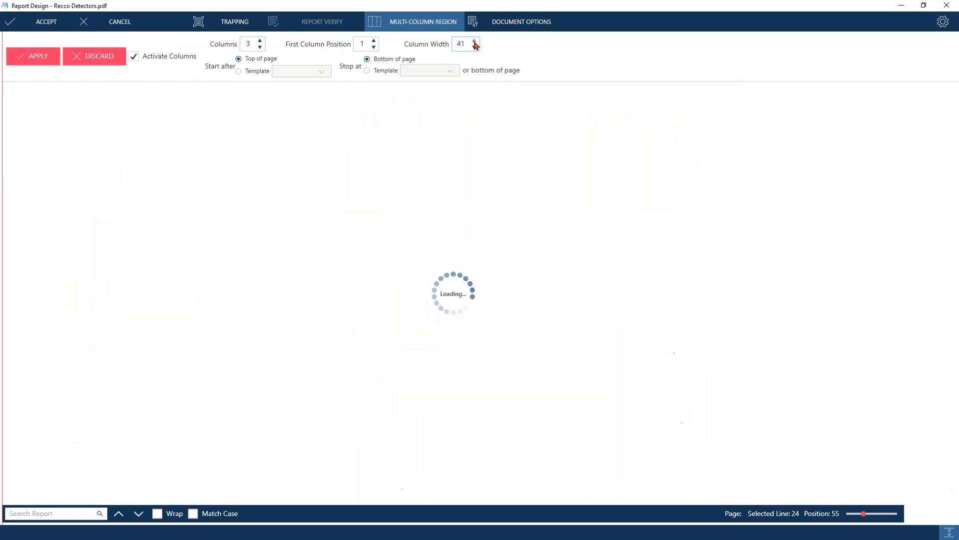
{"action": "left_click", "coordinate": [475, 41]}
{"action": "left_click", "coordinate": [475, 41]}
{"action": "left_click", "coordinate": [475, 41]}
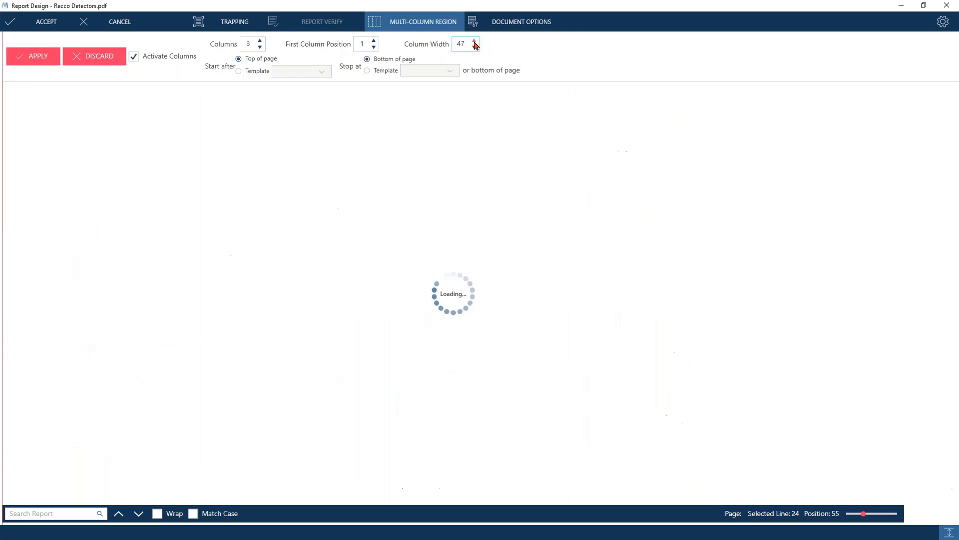
{"action": "left_click", "coordinate": [474, 42]}
{"action": "left_click", "coordinate": [474, 41]}
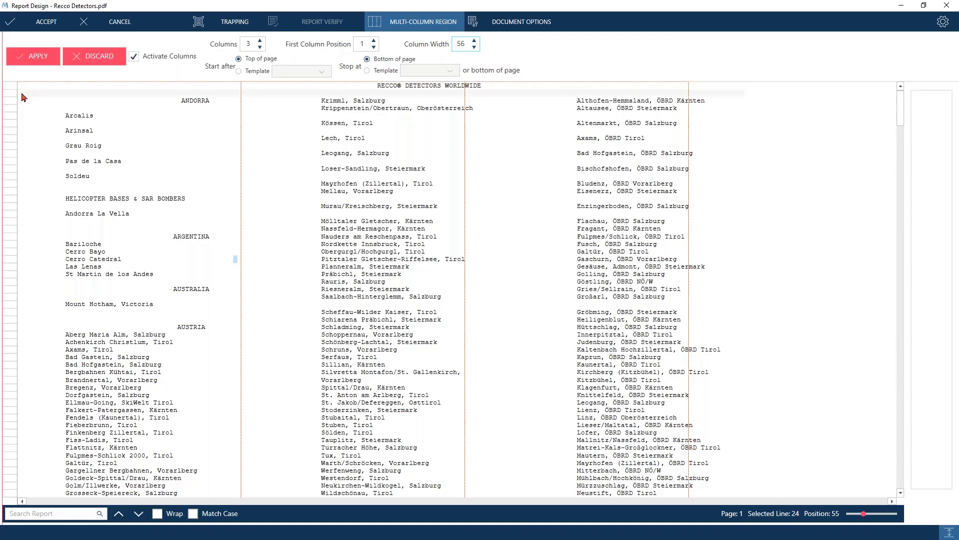
Mark the blank left margin and set the first column position to 13, where the resort names begin
{"action": "left_click_drag", "start_coordinate": [22, 97], "coordinate": [25, 285]}
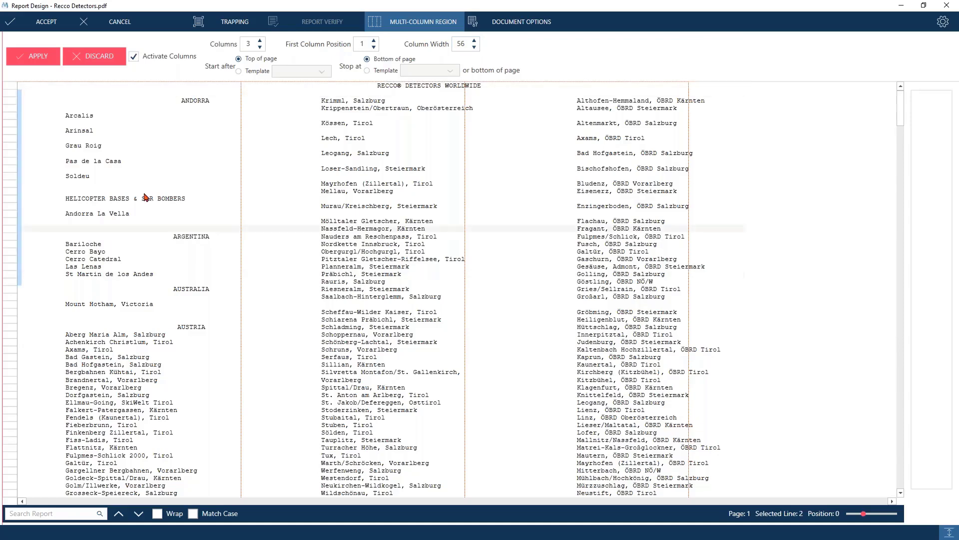
{"action": "left_click", "coordinate": [375, 42]}
{"action": "left_click", "coordinate": [375, 42]}
{"action": "left_click", "coordinate": [374, 41]}
{"action": "left_click", "coordinate": [375, 41]}
{"action": "left_click", "coordinate": [374, 41]}
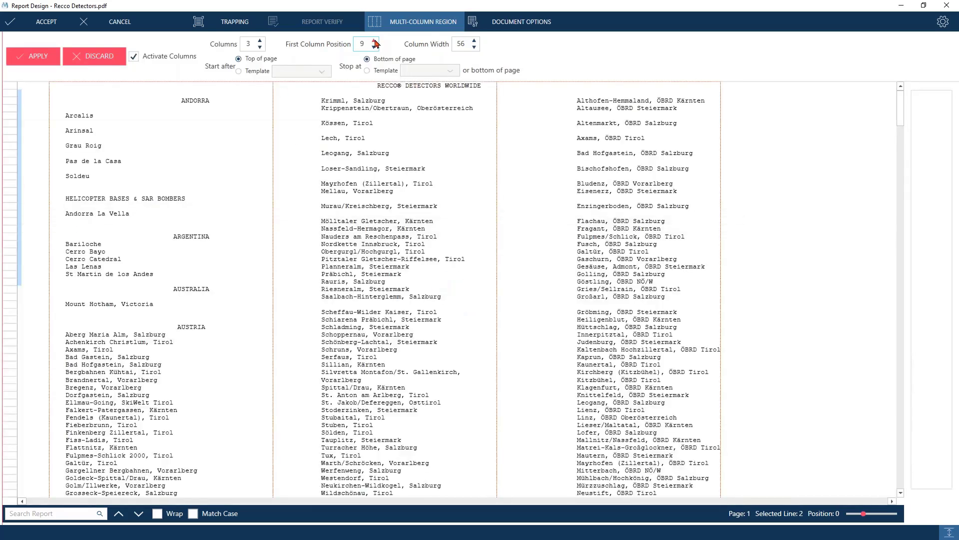
{"action": "left_click", "coordinate": [374, 41]}
{"action": "left_click", "coordinate": [374, 42]}
{"action": "left_click", "coordinate": [375, 41]}
{"action": "left_click", "coordinate": [374, 42]}
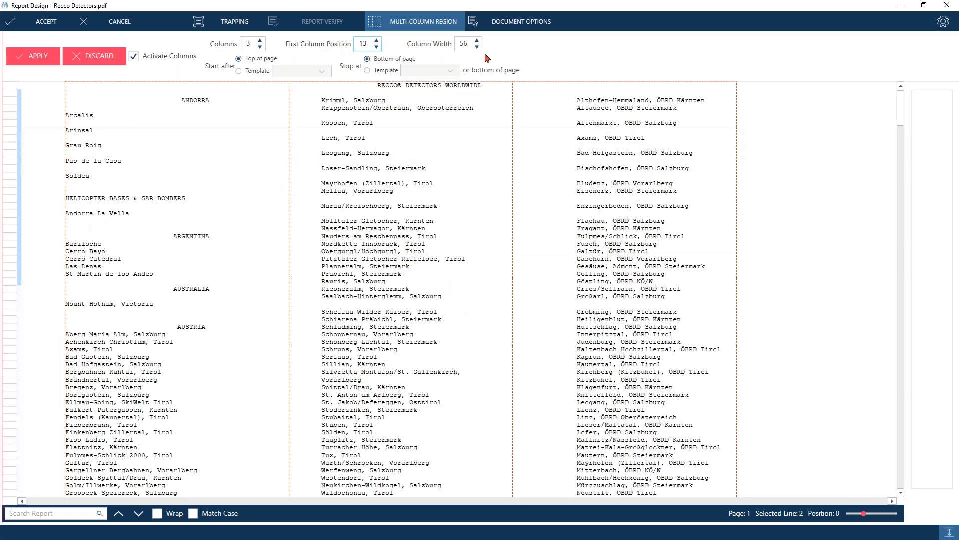
Set the column width to 64 so the boundaries line up with the second and third columns
{"action": "left_click", "coordinate": [477, 41]}
{"action": "left_click", "coordinate": [477, 41]}
{"action": "left_click", "coordinate": [476, 41]}
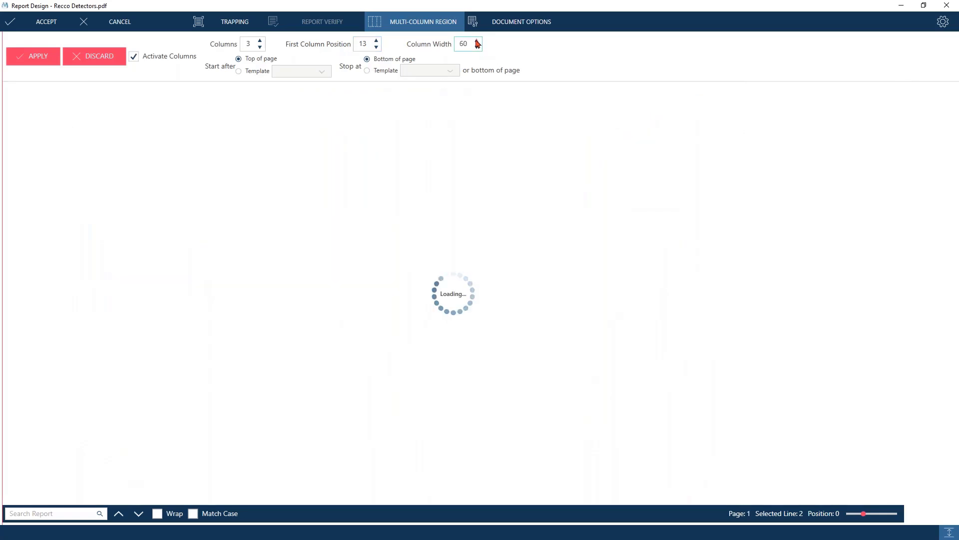
{"action": "left_click", "coordinate": [476, 41]}
{"action": "left_click", "coordinate": [477, 41]}
{"action": "left_click", "coordinate": [477, 41]}
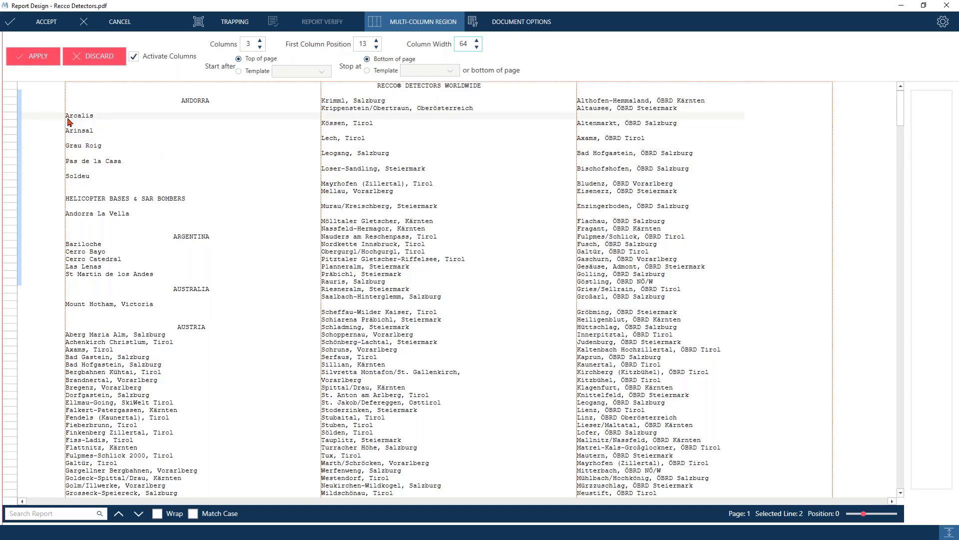
Check the column boundaries along the Arcalis line and down to page 2, and apply the multi-column region
{"action": "left_click_drag", "start_coordinate": [68, 121], "coordinate": [318, 119]}
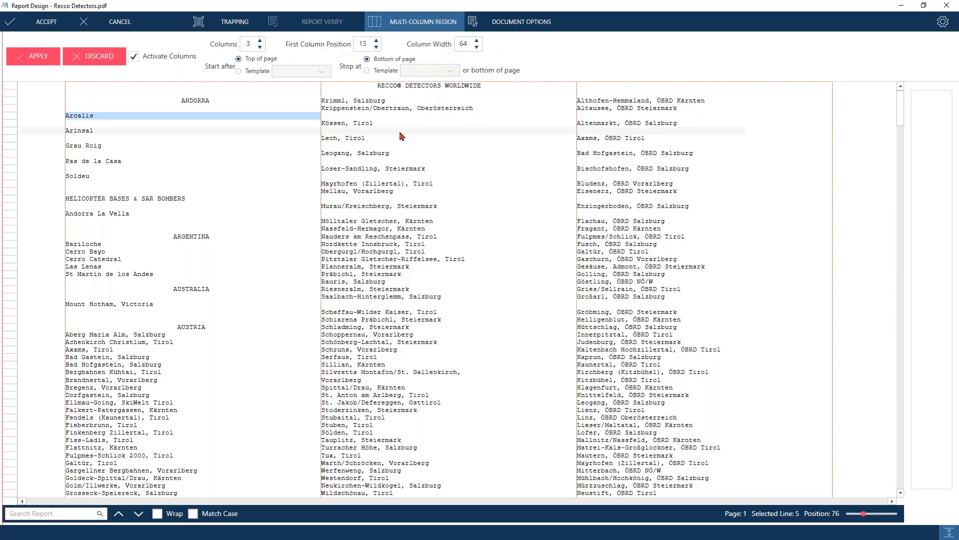
{"action": "scroll", "coordinate": [412, 154], "scroll_direction": "down", "scroll_amount": 9}
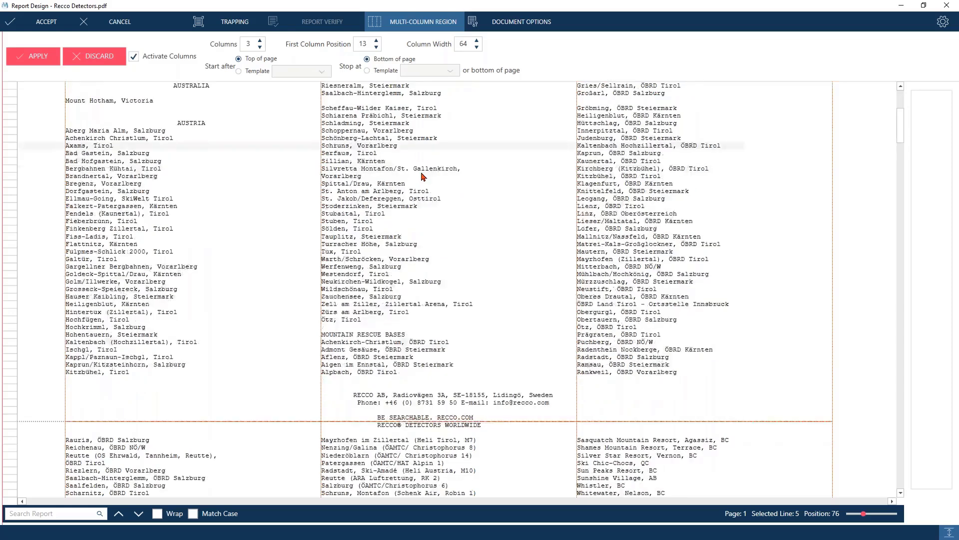
{"action": "scroll", "coordinate": [423, 160], "scroll_direction": "up", "scroll_amount": 9}
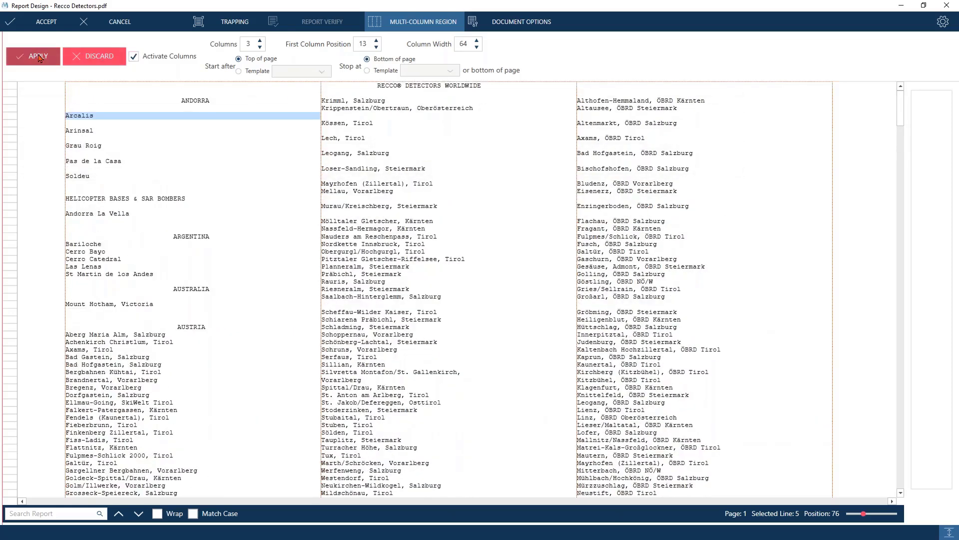
{"action": "left_click", "coordinate": [39, 58]}
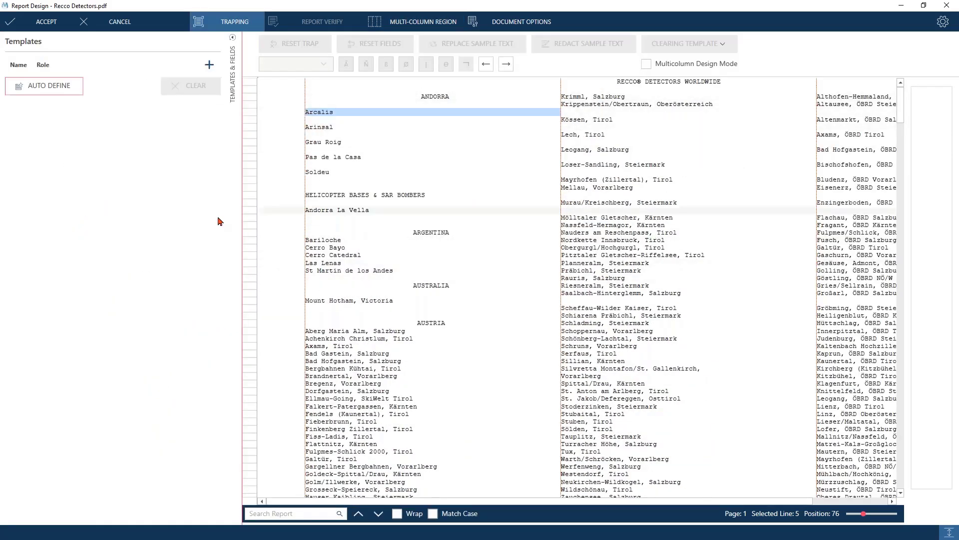
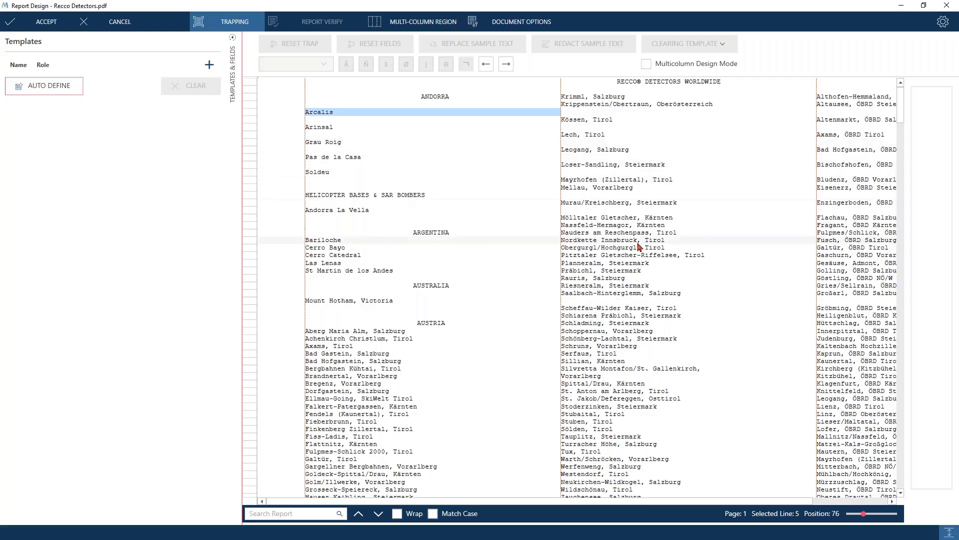
Examine the report structure on page 1, marking the page title, the country headings and the resort entries under Austria
{"action": "scroll", "coordinate": [640, 247], "scroll_direction": "down", "scroll_amount": 8}
{"action": "scroll", "coordinate": [639, 247], "scroll_direction": "up", "scroll_amount": 8}
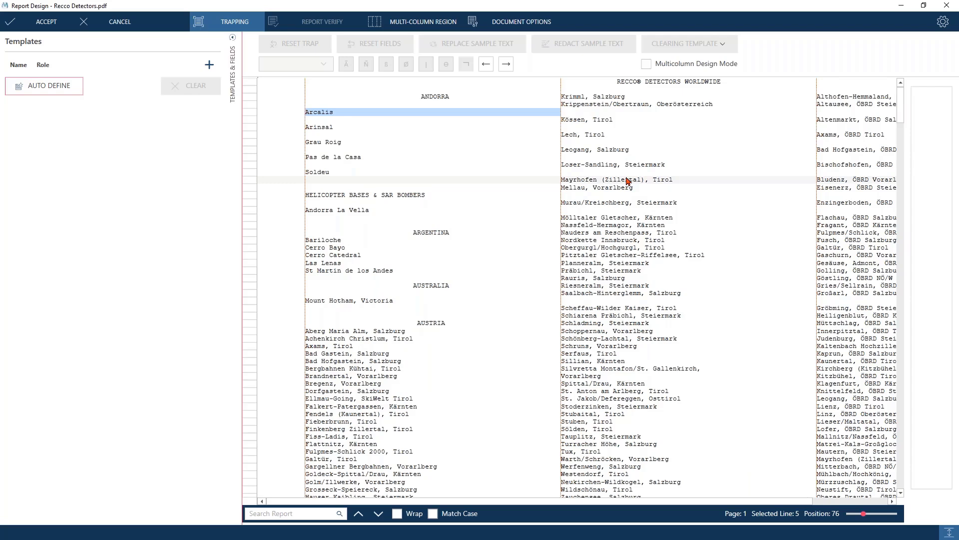
{"action": "left_click", "coordinate": [622, 84]}
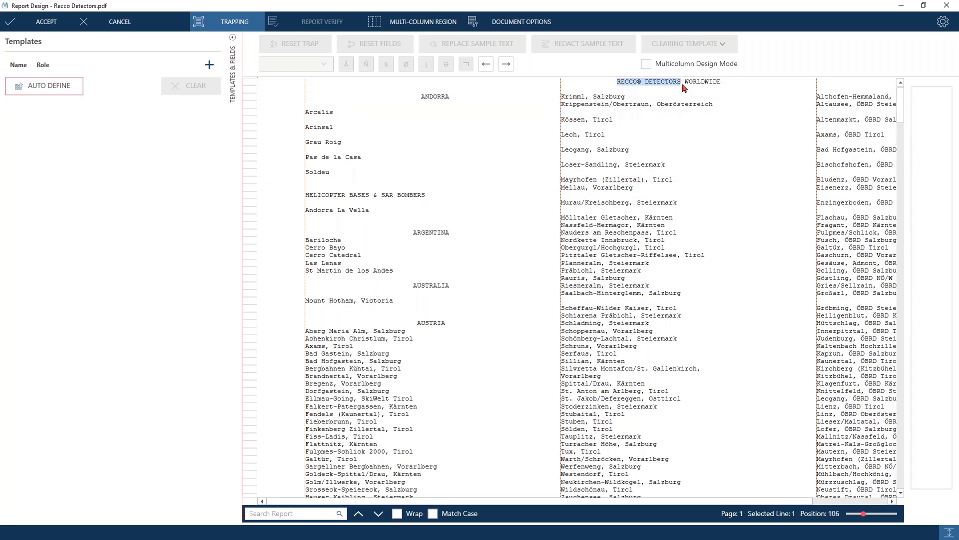
{"action": "left_click", "coordinate": [425, 99]}
{"action": "left_click", "coordinate": [434, 232]}
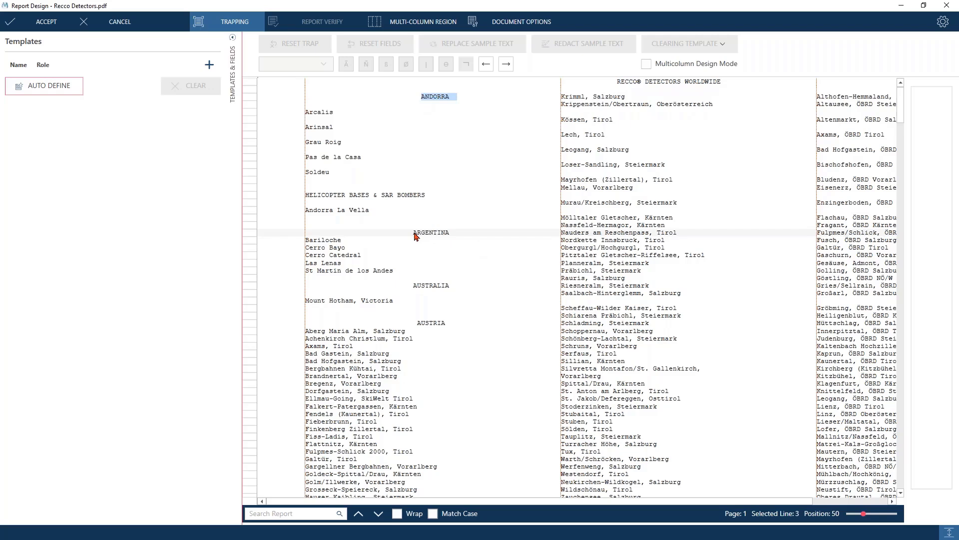
{"action": "left_click", "coordinate": [430, 285]}
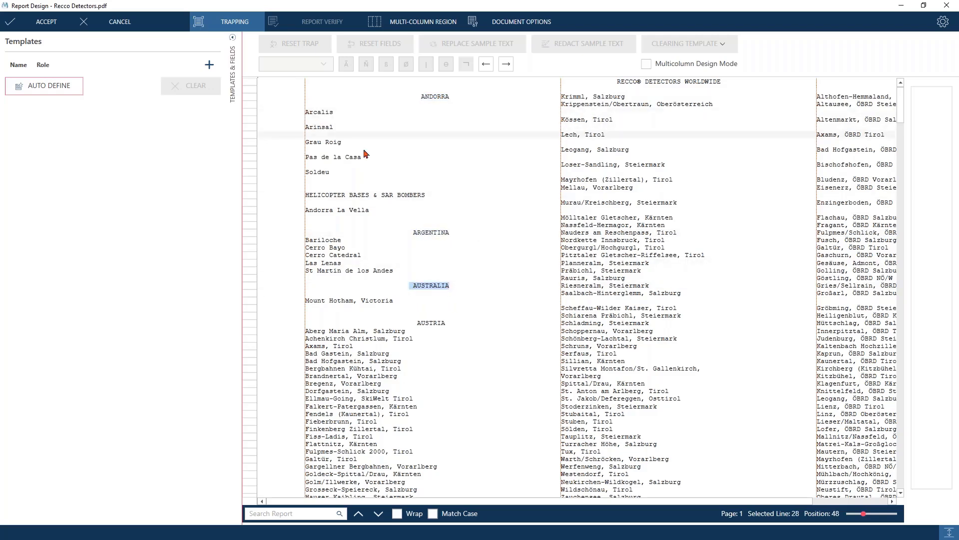
{"action": "left_click", "coordinate": [310, 336]}
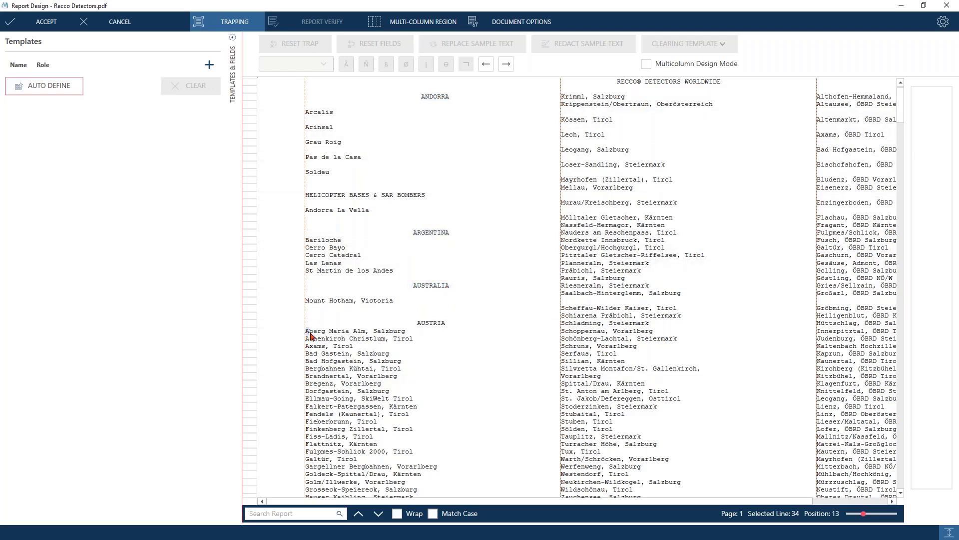
{"action": "left_click_drag", "start_coordinate": [310, 336], "coordinate": [405, 485]}
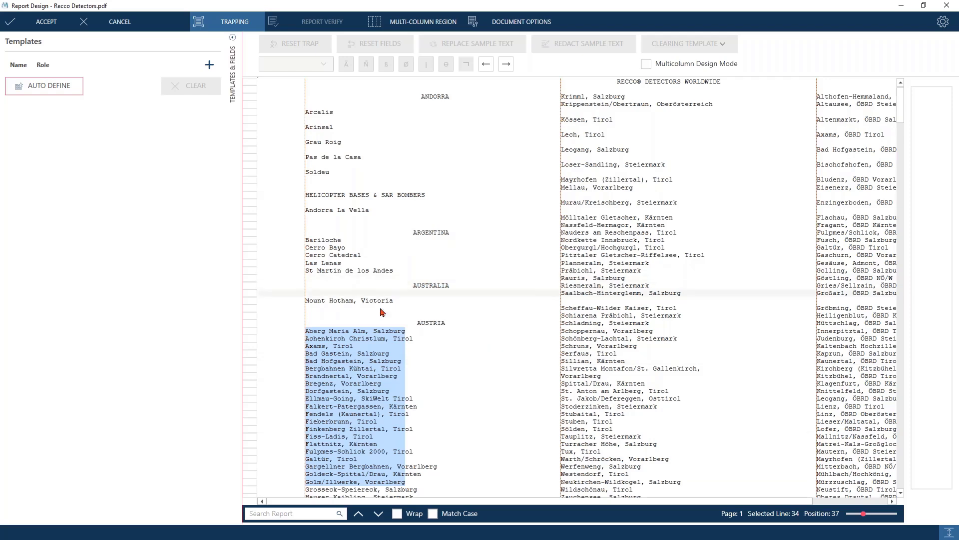
{"action": "left_click", "coordinate": [360, 354]}
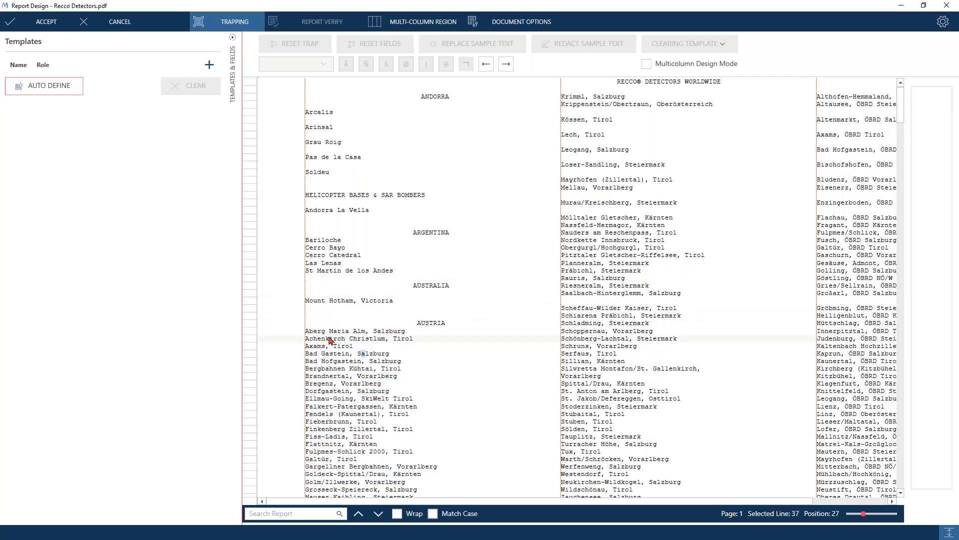
{"action": "left_click_drag", "start_coordinate": [306, 330], "coordinate": [470, 343]}
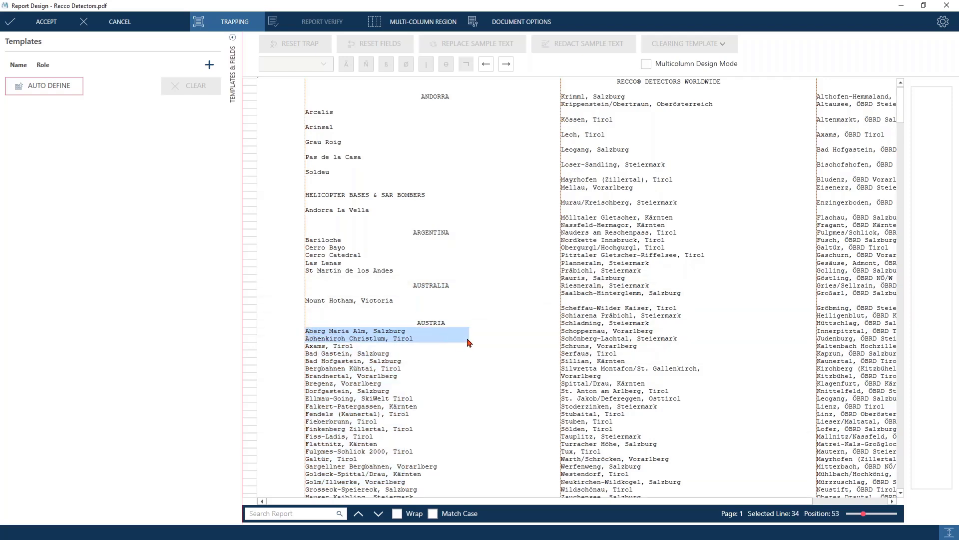
{"action": "left_click", "coordinate": [420, 288]}
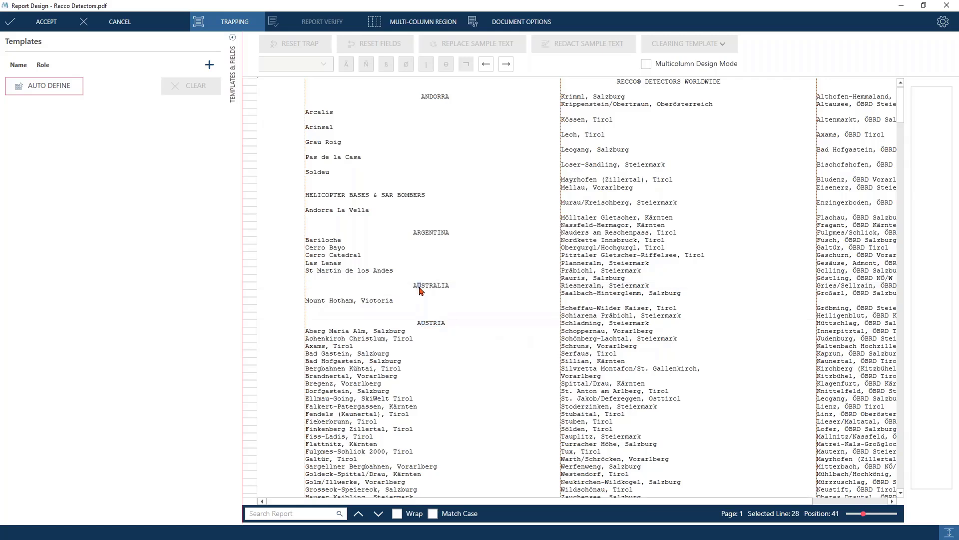
{"action": "left_click_drag", "start_coordinate": [419, 288], "coordinate": [482, 283]}
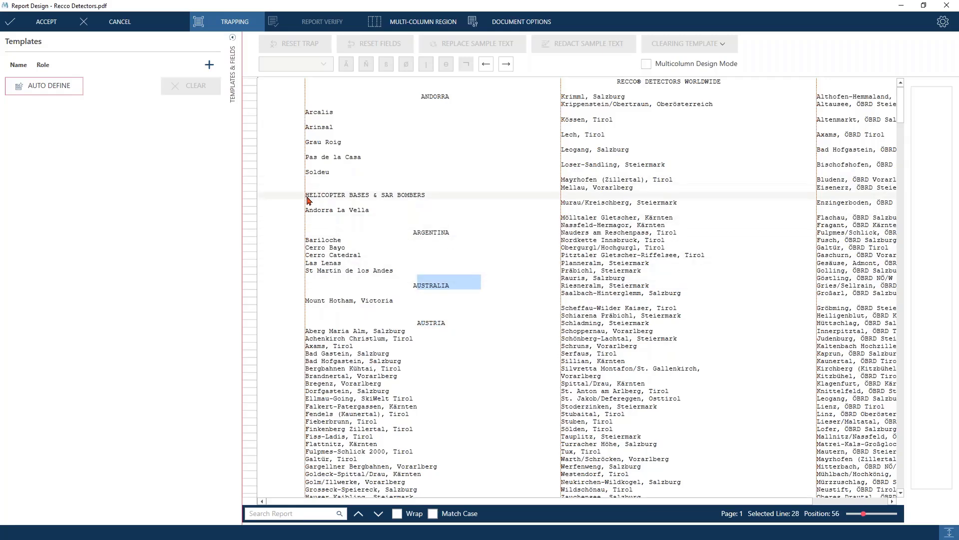
Compare the HELICOPTER BASES & SAR BOMBERS and MOUNTAIN RESCUE BASES subheadings with the original PDF in Adobe Acrobat Reader, and return to Report Design
{"action": "left_click_drag", "start_coordinate": [307, 199], "coordinate": [426, 199]}
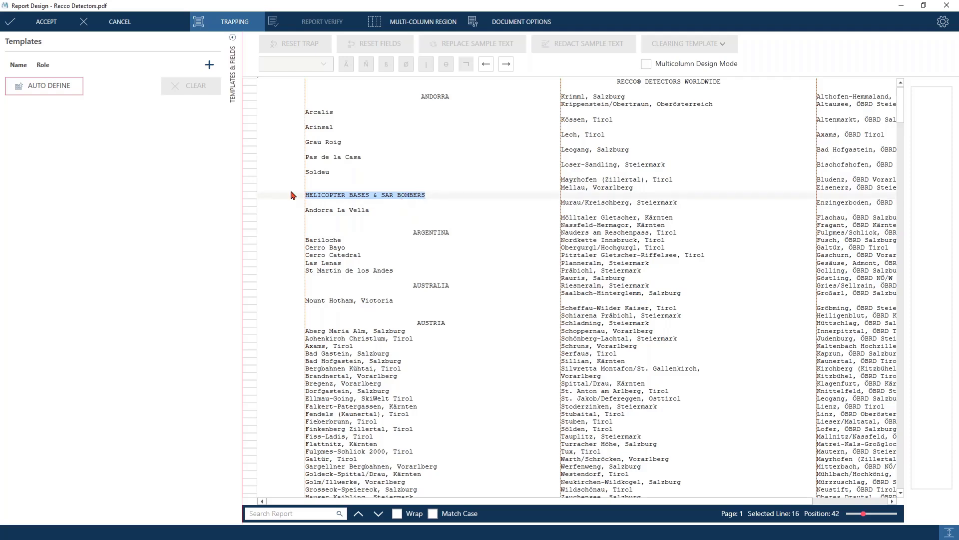
{"action": "left_click_drag", "start_coordinate": [310, 198], "coordinate": [311, 198]}
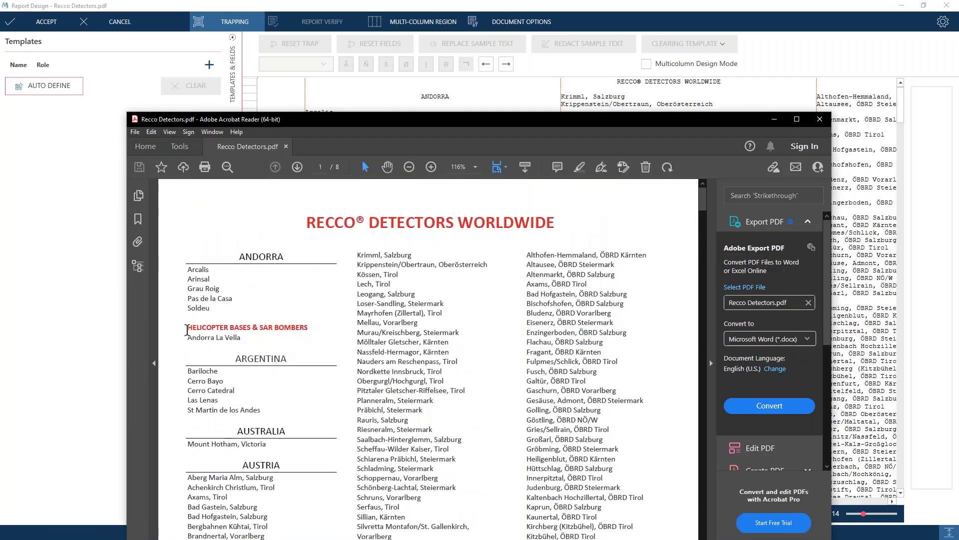
{"action": "left_click_drag", "start_coordinate": [187, 329], "coordinate": [307, 329]}
{"action": "scroll", "coordinate": [308, 328], "scroll_direction": "down", "scroll_amount": 3}
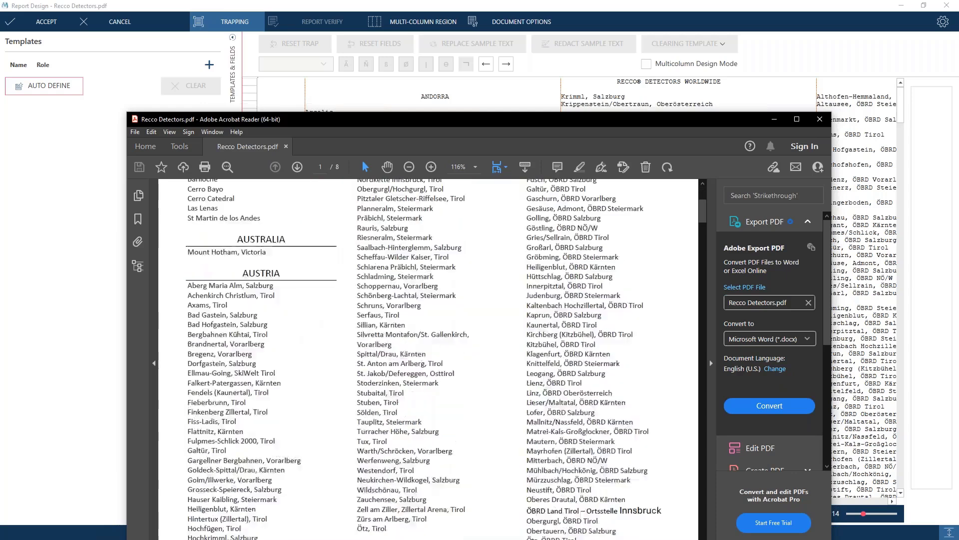
{"action": "scroll", "coordinate": [400, 450], "scroll_direction": "down", "scroll_amount": 2}
{"action": "left_click_drag", "start_coordinate": [356, 476], "coordinate": [446, 476]}
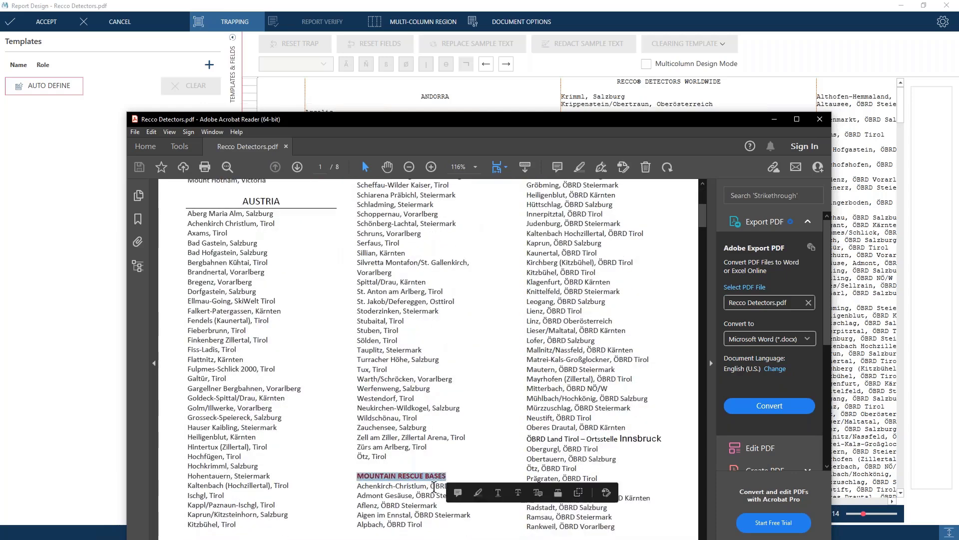
{"action": "left_click", "coordinate": [774, 118]}
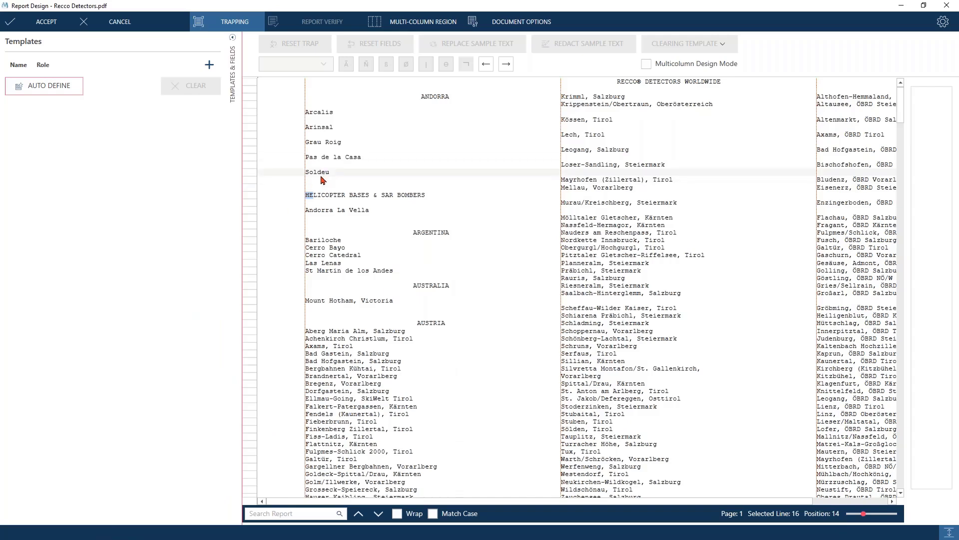
{"action": "left_click", "coordinate": [320, 174]}
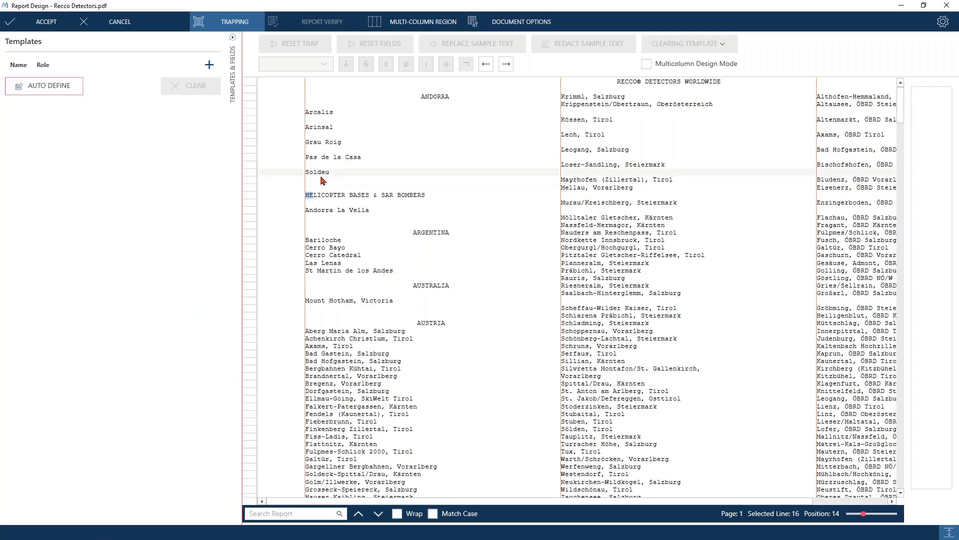
Create a Detail template from the Aberg Maria Alm, Salzburg line under AUSTRIA
{"action": "left_click", "coordinate": [249, 332]}
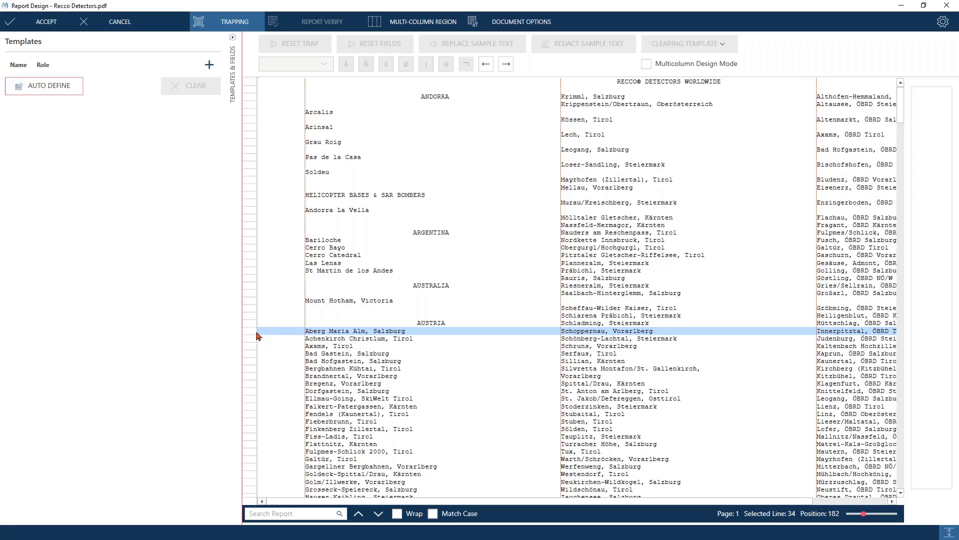
{"action": "right_click", "coordinate": [265, 333]}
{"action": "mouse_move", "coordinate": [277, 340]}
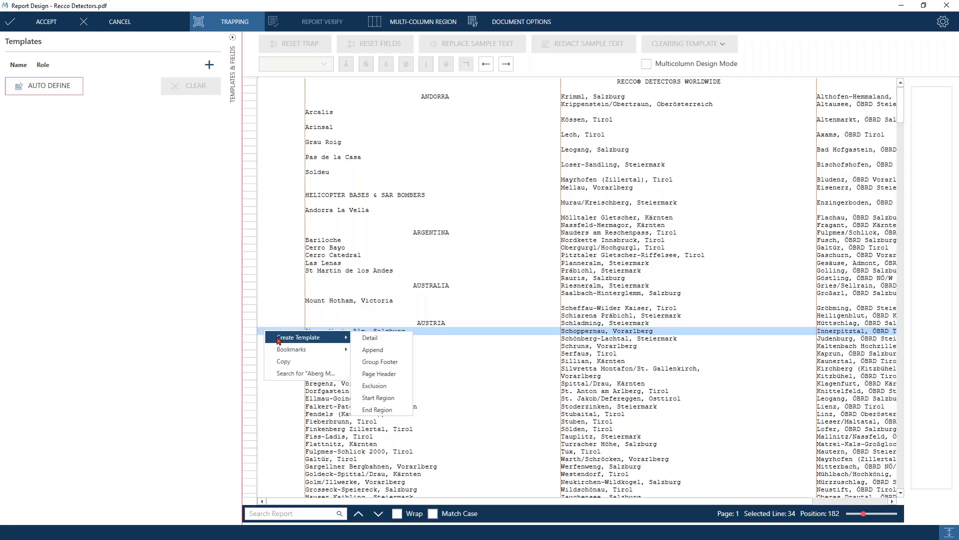
{"action": "left_click", "coordinate": [370, 337]}
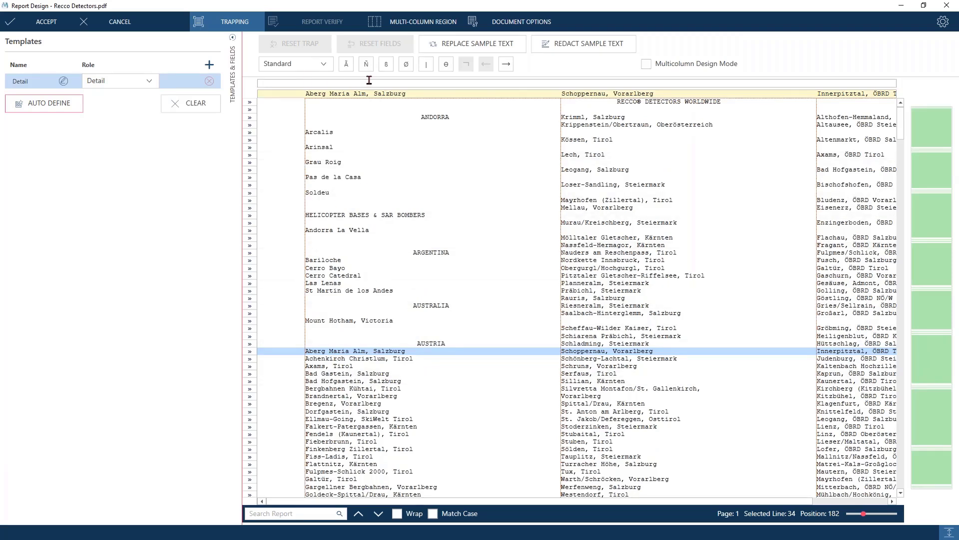
Set an alpha trap (Ã) above the first character of the Aberg Maria Alm sample line
{"action": "scroll", "coordinate": [391, 322], "scroll_direction": "down", "scroll_amount": 2}
{"action": "scroll", "coordinate": [391, 322], "scroll_direction": "down", "scroll_amount": 1}
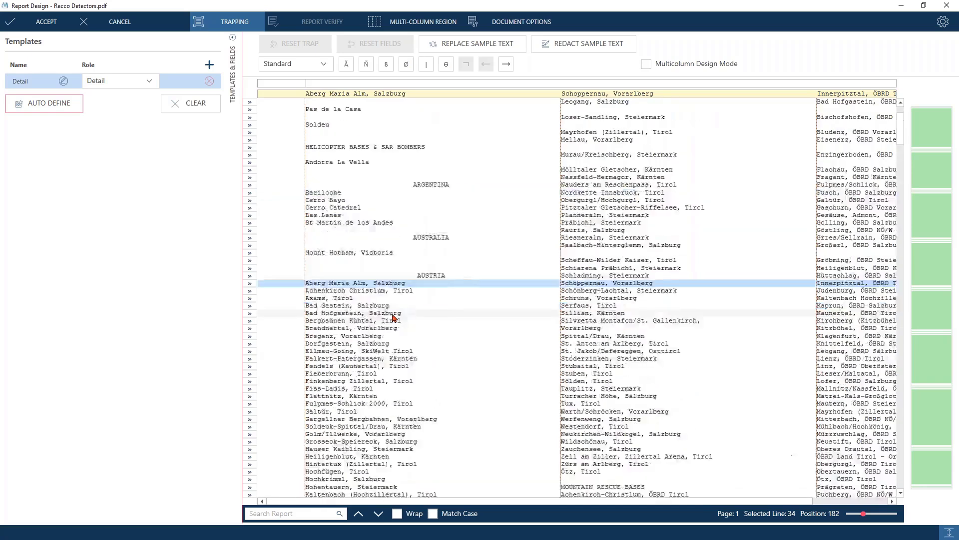
{"action": "scroll", "coordinate": [391, 315], "scroll_direction": "up", "scroll_amount": 1}
{"action": "scroll", "coordinate": [428, 298], "scroll_direction": "down", "scroll_amount": 3}
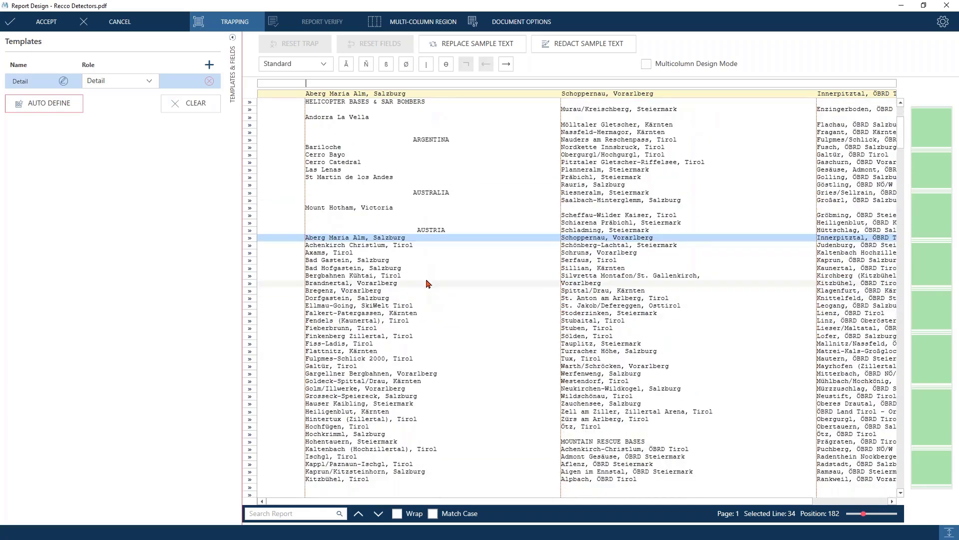
{"action": "scroll", "coordinate": [426, 281], "scroll_direction": "up", "scroll_amount": 1}
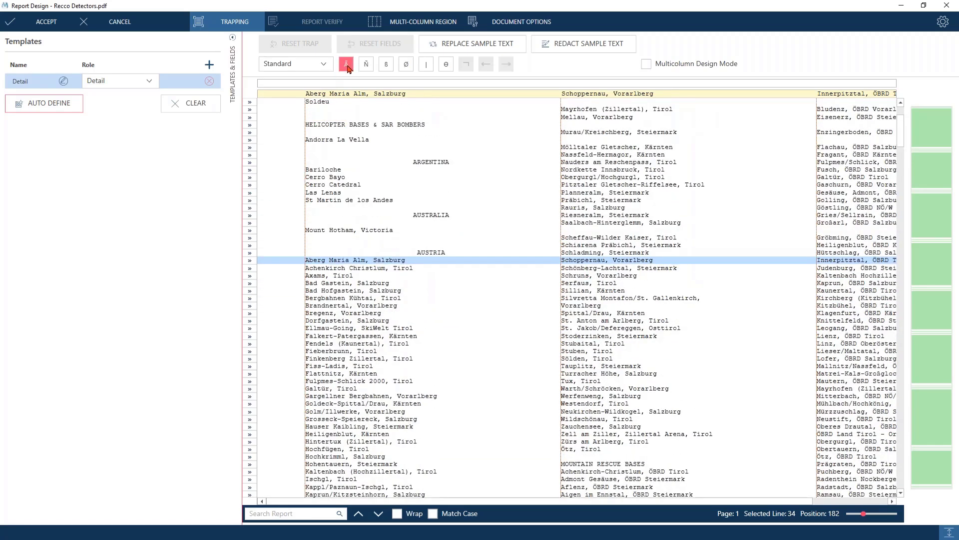
{"action": "left_click", "coordinate": [346, 65]}
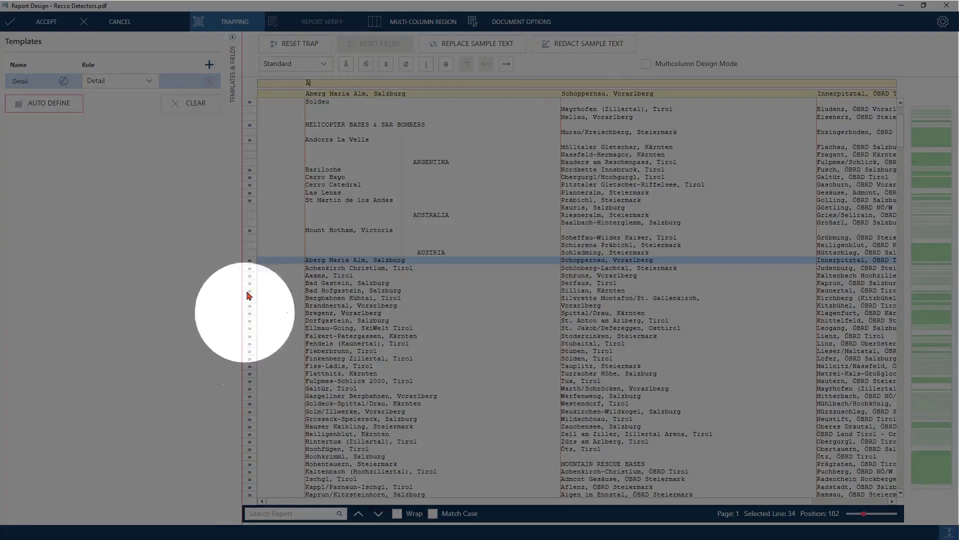
Check which lines the Detail trap catches on page 1 and on page 3, including the blank area beside the page footer
{"action": "left_click", "coordinate": [251, 269]}
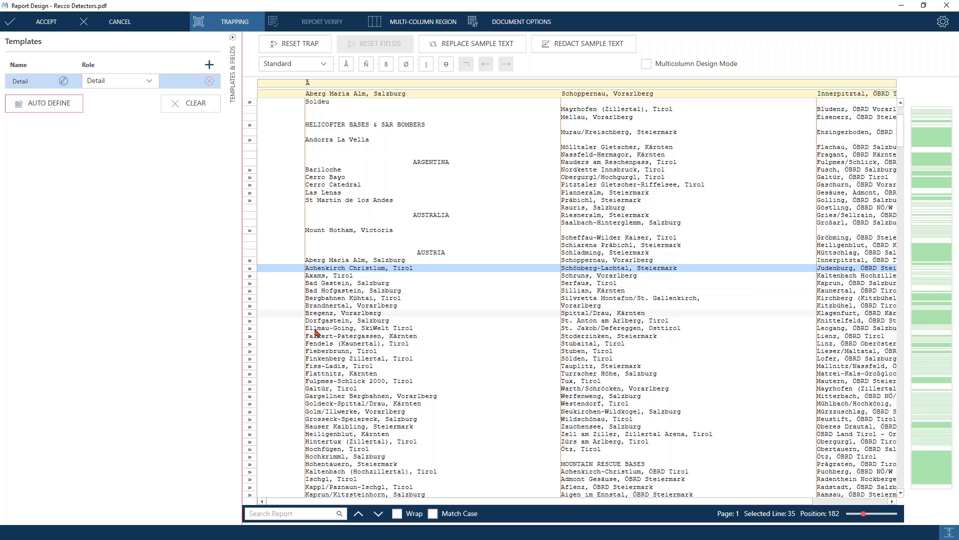
{"action": "scroll", "coordinate": [332, 427], "scroll_direction": "down", "scroll_amount": 2}
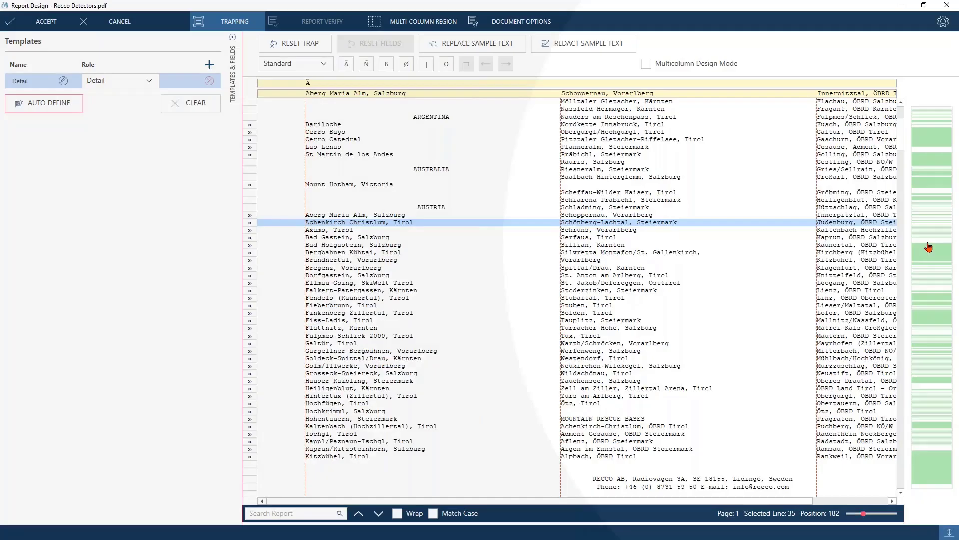
{"action": "left_click", "coordinate": [926, 247]}
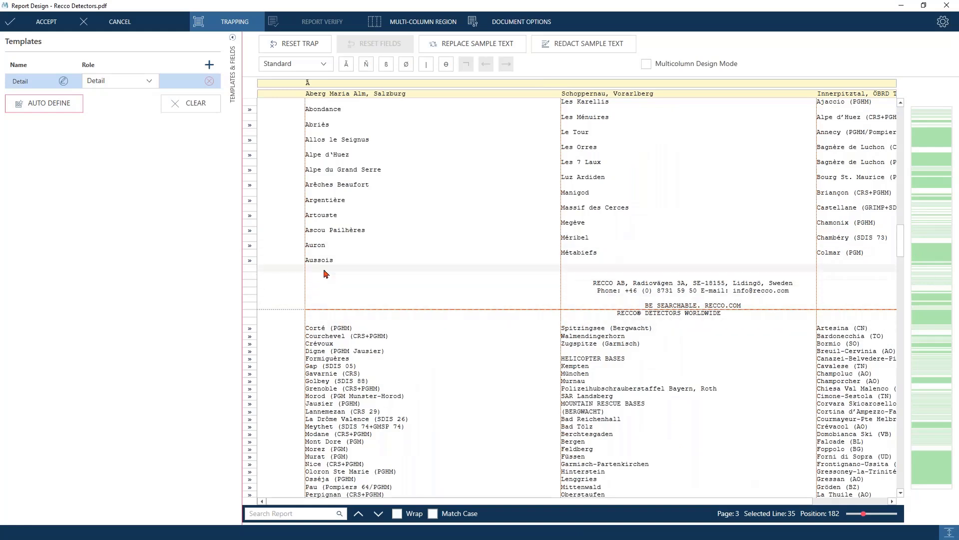
{"action": "left_click_drag", "start_coordinate": [314, 264], "coordinate": [473, 301]}
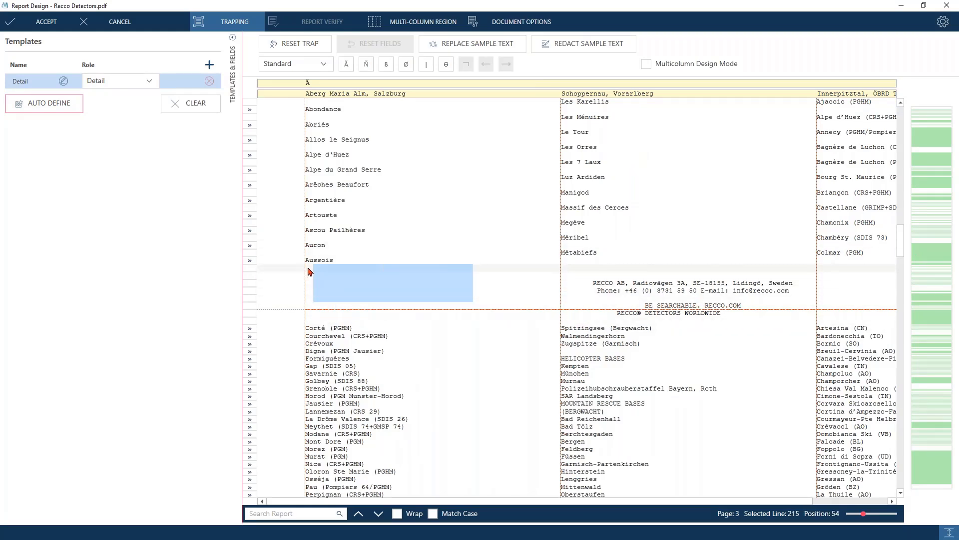
{"action": "left_click_drag", "start_coordinate": [310, 271], "coordinate": [308, 300]}
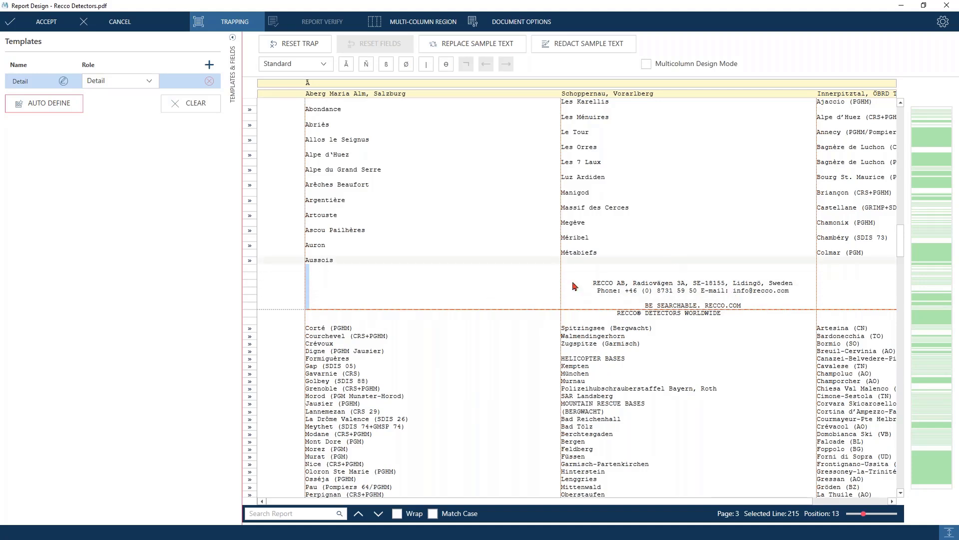
{"action": "scroll", "coordinate": [895, 242], "scroll_direction": "up", "scroll_amount": 3}
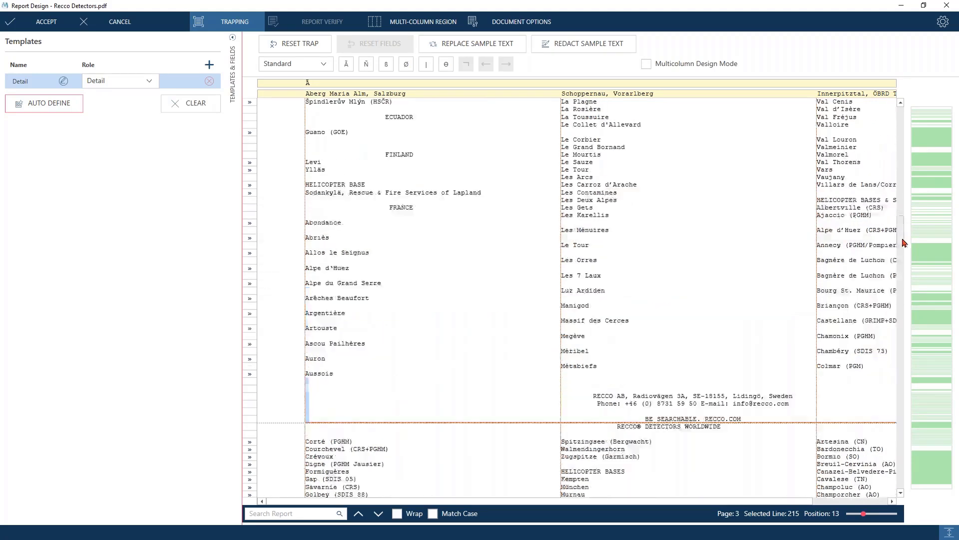
{"action": "left_click_drag", "start_coordinate": [900, 228], "coordinate": [902, 119]}
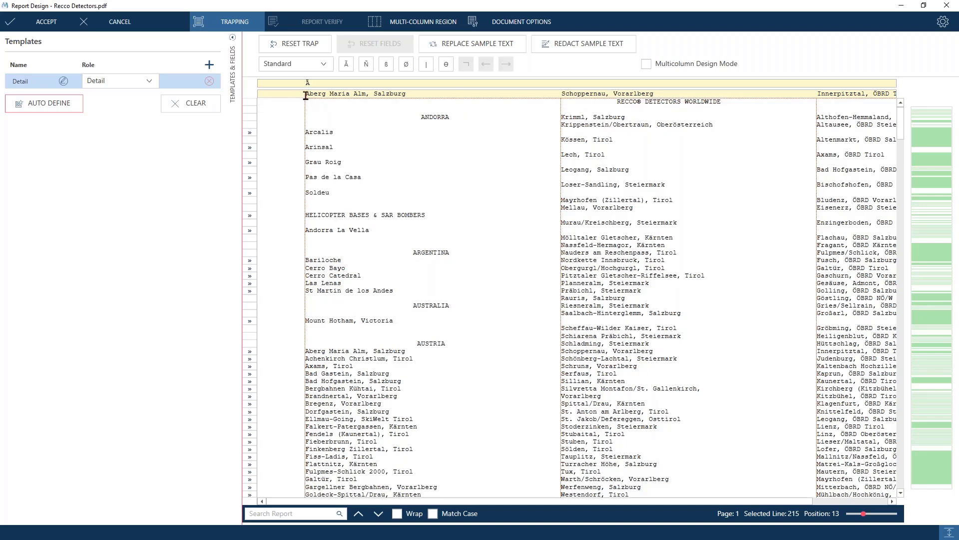
Define a field over the full Aberg Maria Alm, Salzburg sample text and name it Location
{"action": "left_click_drag", "start_coordinate": [305, 93], "coordinate": [407, 94]}
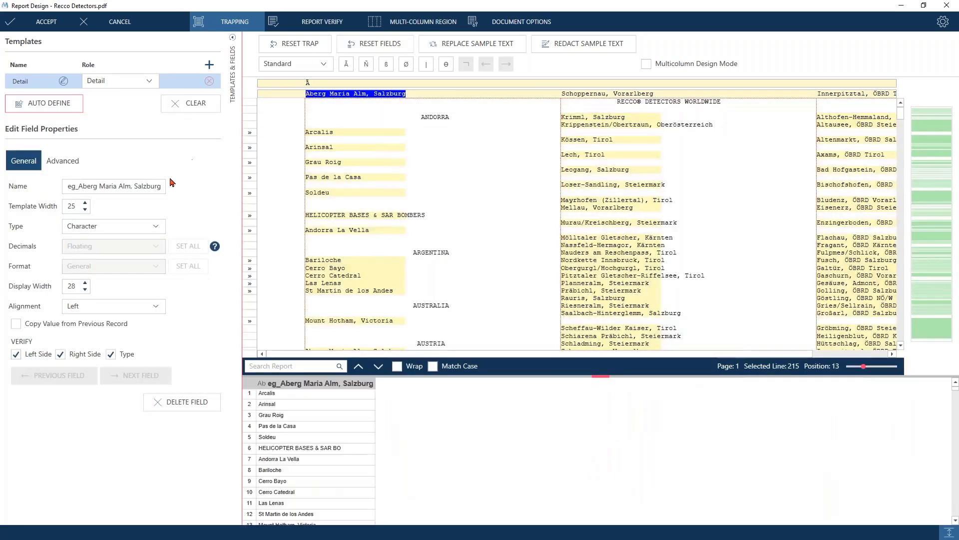
{"action": "key", "text": "ctrl+a"}
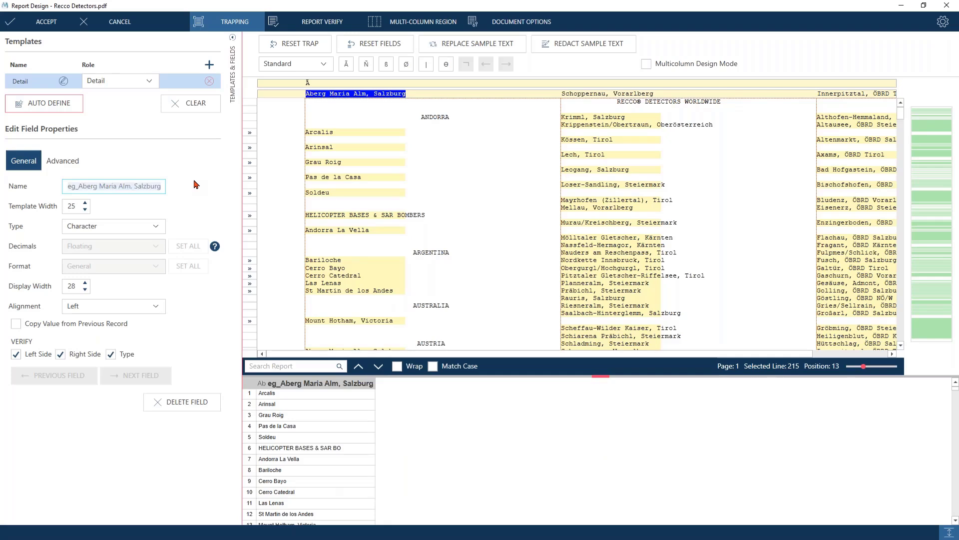
{"action": "type", "text": "Location"}
{"action": "key", "text": "Return"}
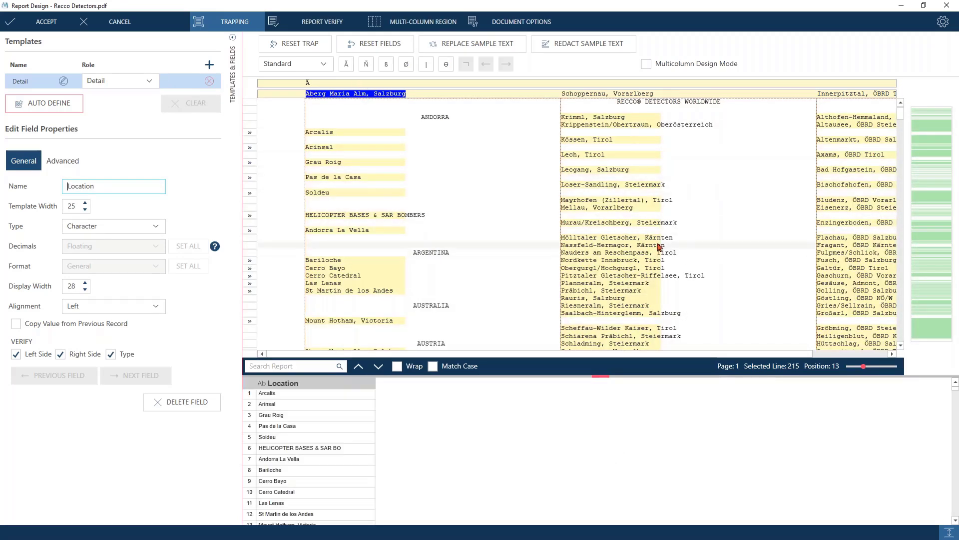
Examine the page 1 entries whose text extends beyond the highlighted Location field, especially in the second column
{"action": "left_click_drag", "start_coordinate": [661, 234], "coordinate": [729, 325]}
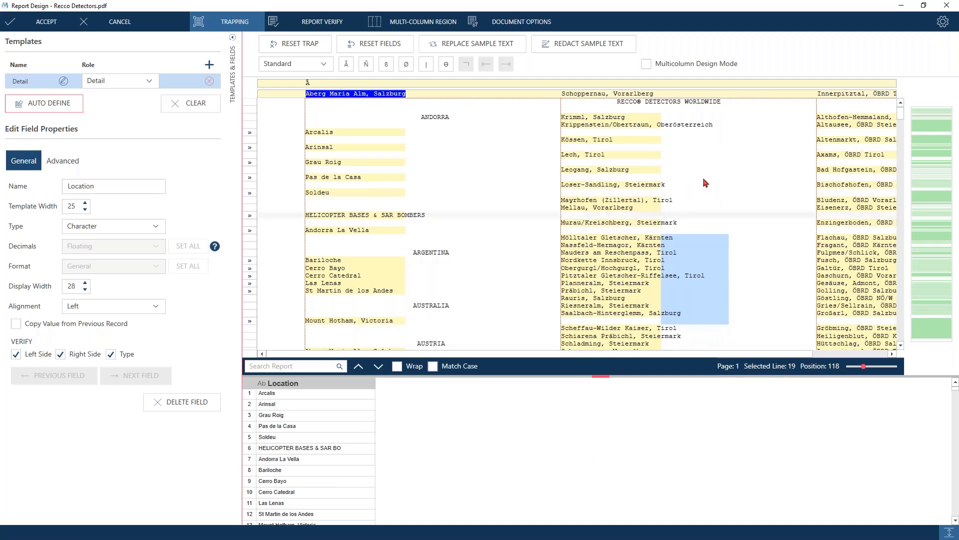
{"action": "left_click", "coordinate": [696, 232]}
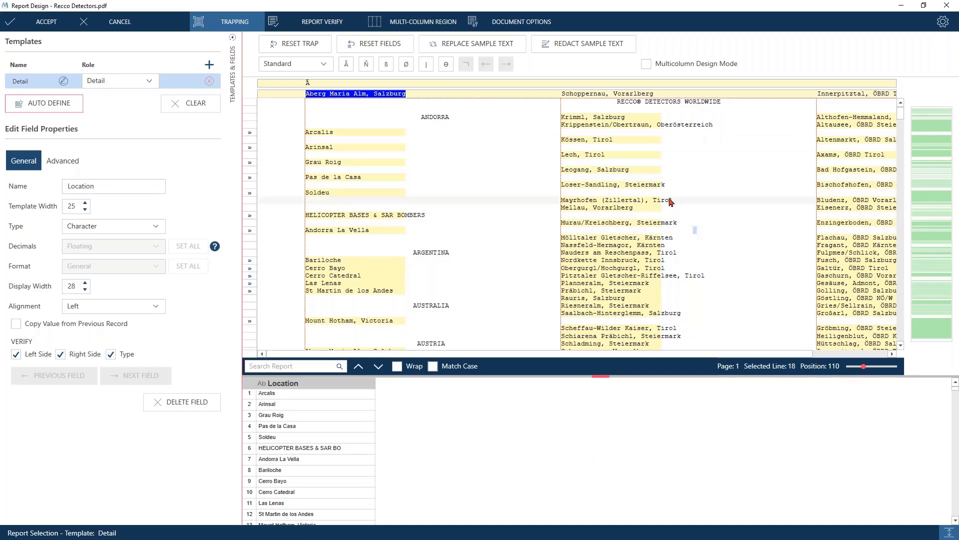
{"action": "scroll", "coordinate": [671, 209], "scroll_direction": "down", "scroll_amount": 15}
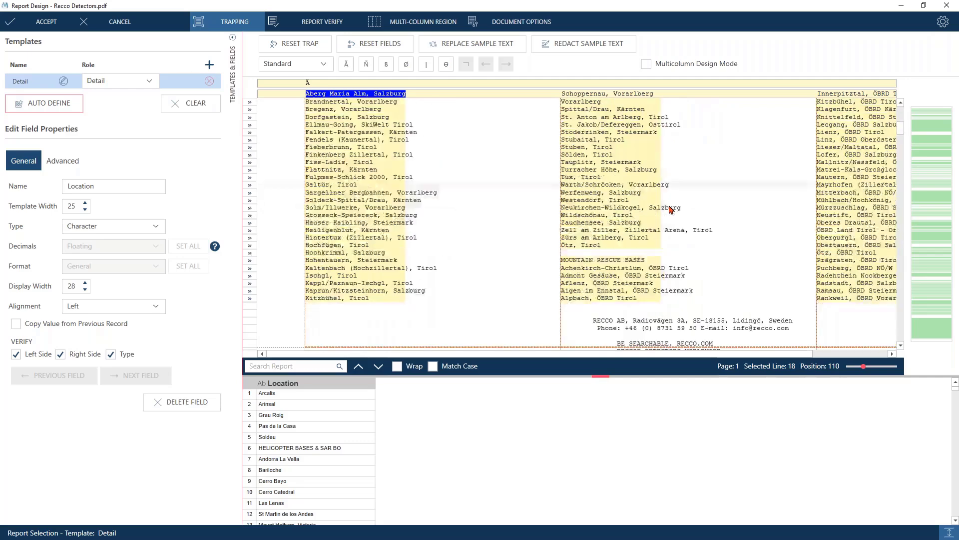
{"action": "scroll", "coordinate": [671, 208], "scroll_direction": "up", "scroll_amount": 15}
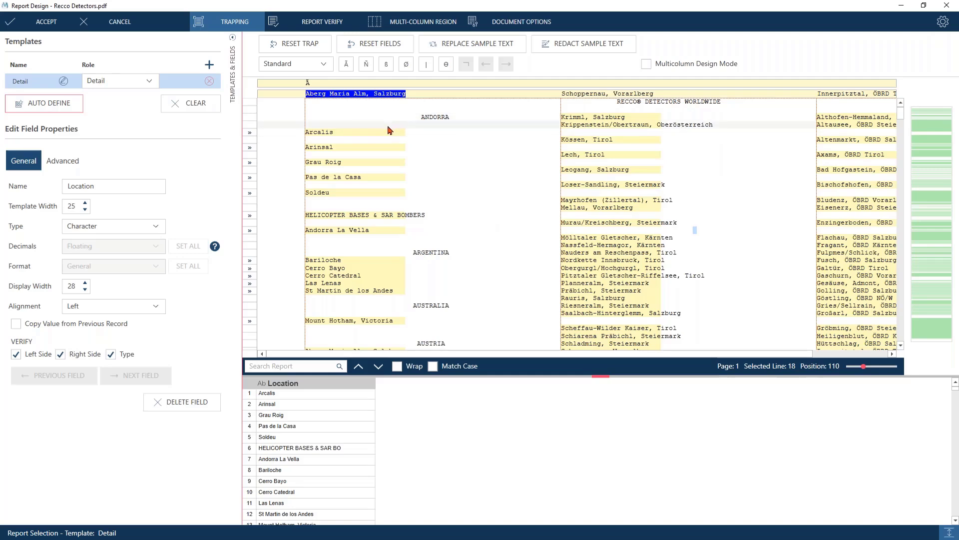
Mark the ANDORRA heading and the entries grouped under Andorra, Argentina and Australia to examine how each country relates to its locations
{"action": "left_click", "coordinate": [423, 118]}
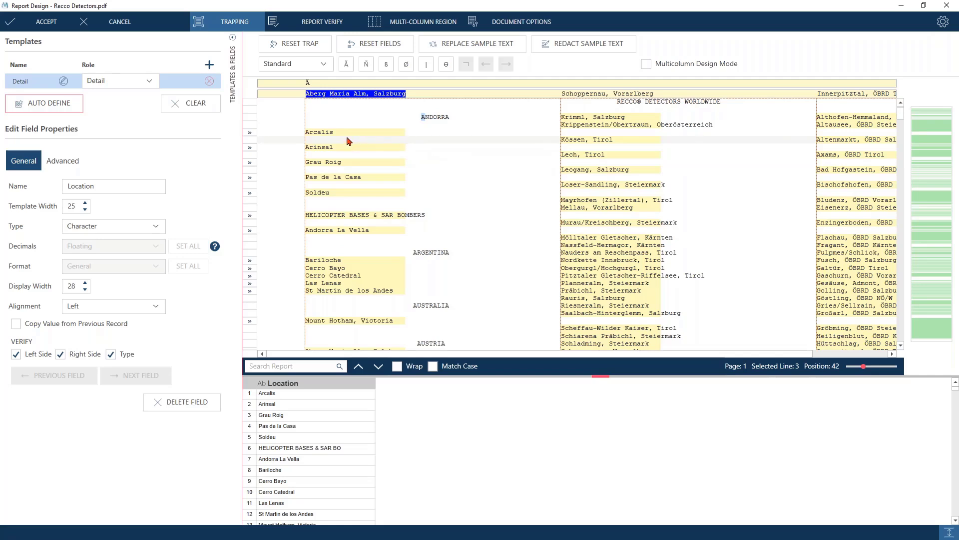
{"action": "left_click_drag", "start_coordinate": [336, 134], "coordinate": [421, 234]}
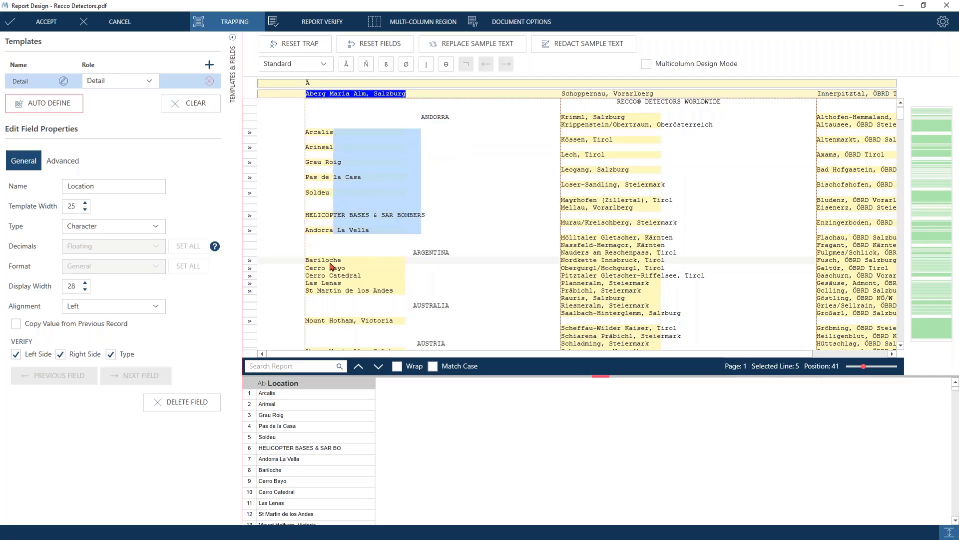
{"action": "left_click_drag", "start_coordinate": [328, 261], "coordinate": [389, 294]}
{"action": "scroll", "coordinate": [342, 276], "scroll_direction": "down", "scroll_amount": 2}
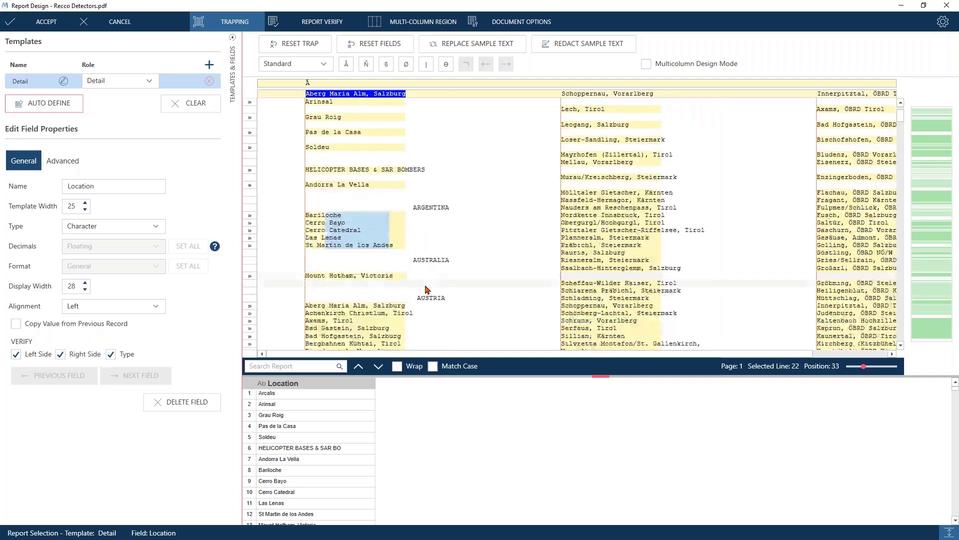
{"action": "left_click_drag", "start_coordinate": [327, 276], "coordinate": [409, 279]}
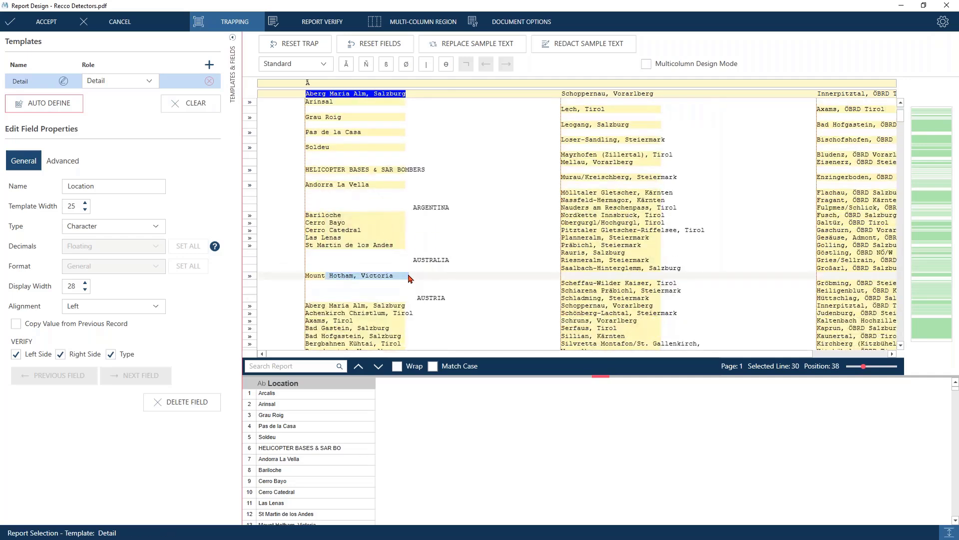
{"action": "scroll", "coordinate": [409, 278], "scroll_direction": "up", "scroll_amount": 2}
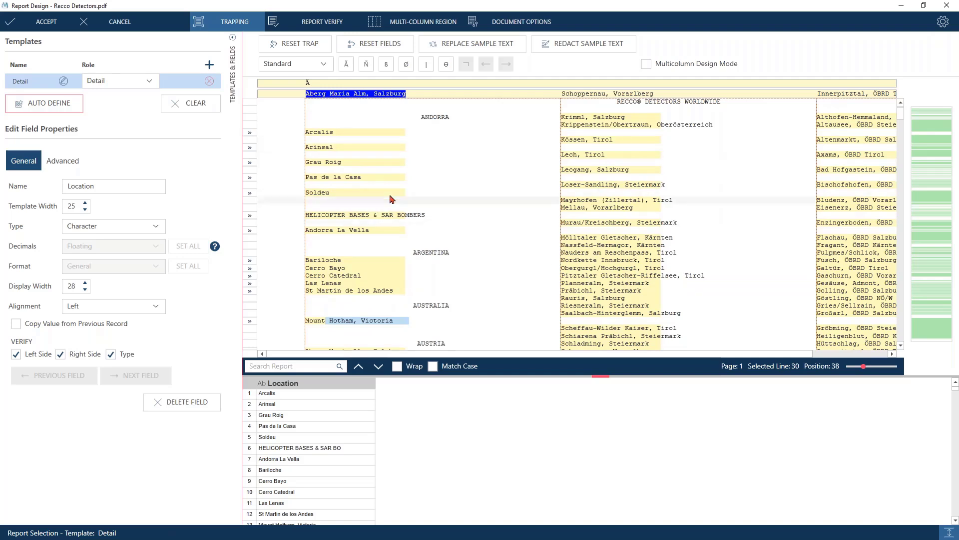
Create an Append template from the ANDORRA country heading line
{"action": "right_click", "coordinate": [251, 123]}
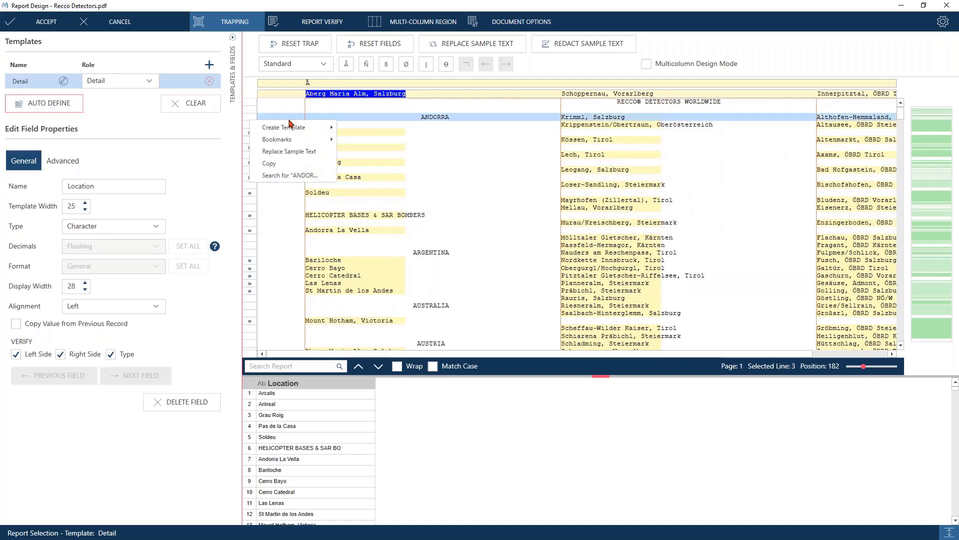
{"action": "mouse_move", "coordinate": [305, 129]}
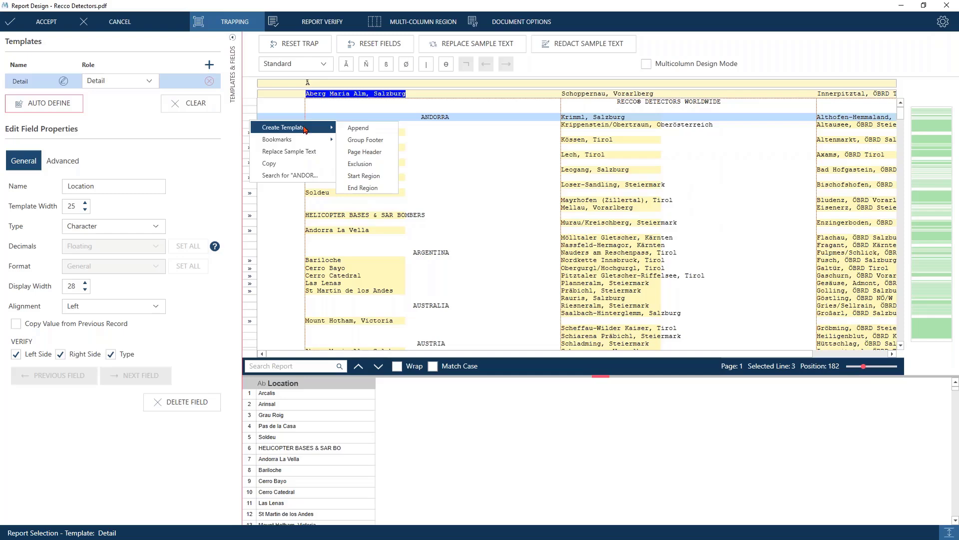
{"action": "left_click", "coordinate": [366, 130]}
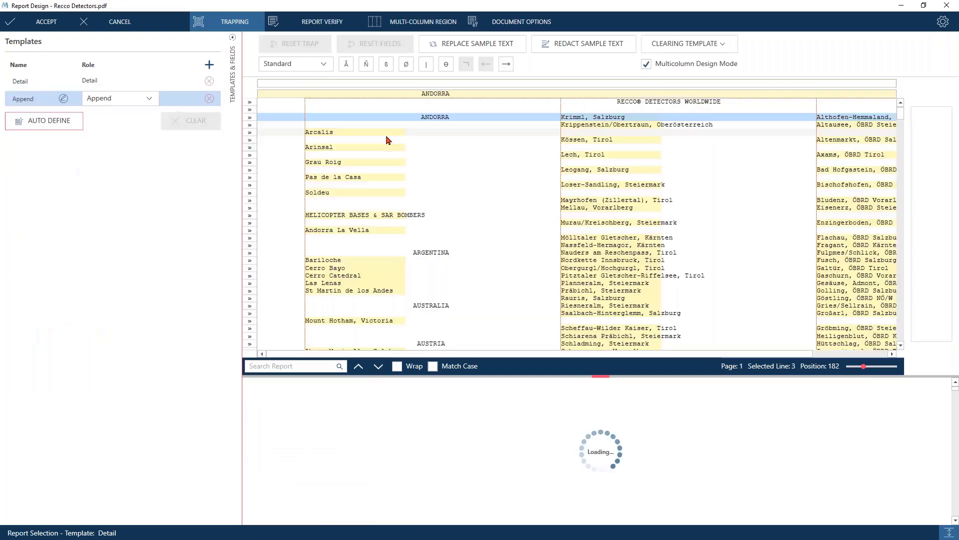
Set an alphabetic trap over the first letter of ANDORRA and define a field across the whole ANDORRA sample text
{"action": "left_click", "coordinate": [422, 83]}
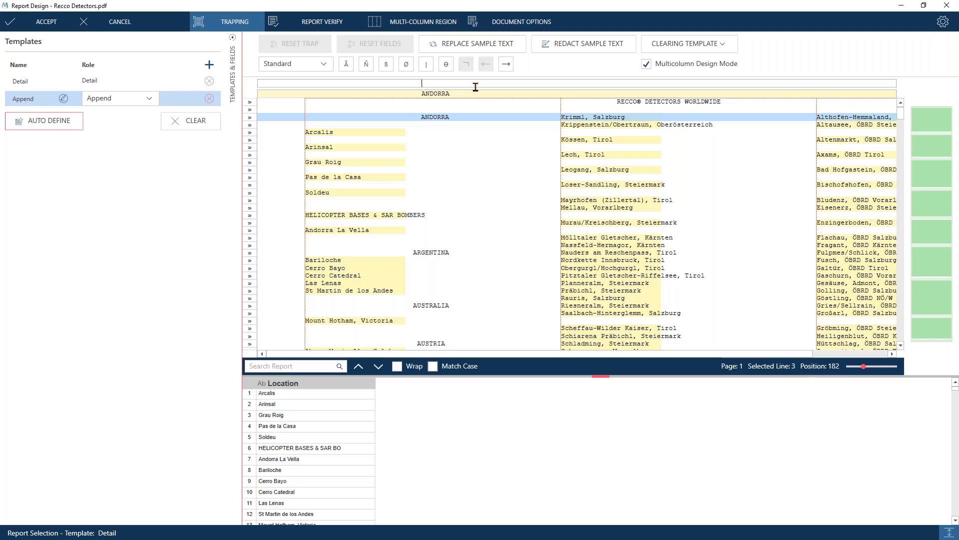
{"action": "left_click", "coordinate": [345, 65]}
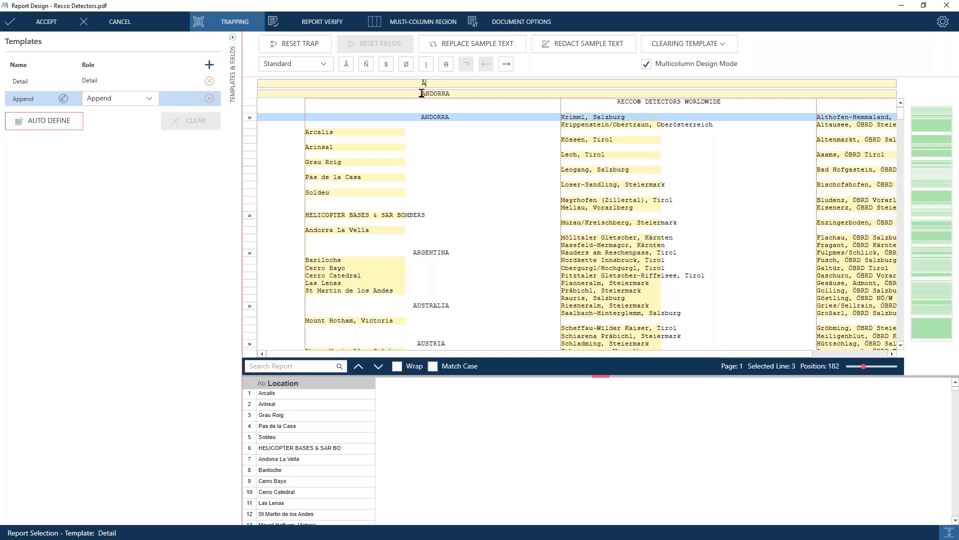
{"action": "left_click_drag", "start_coordinate": [421, 93], "coordinate": [449, 94]}
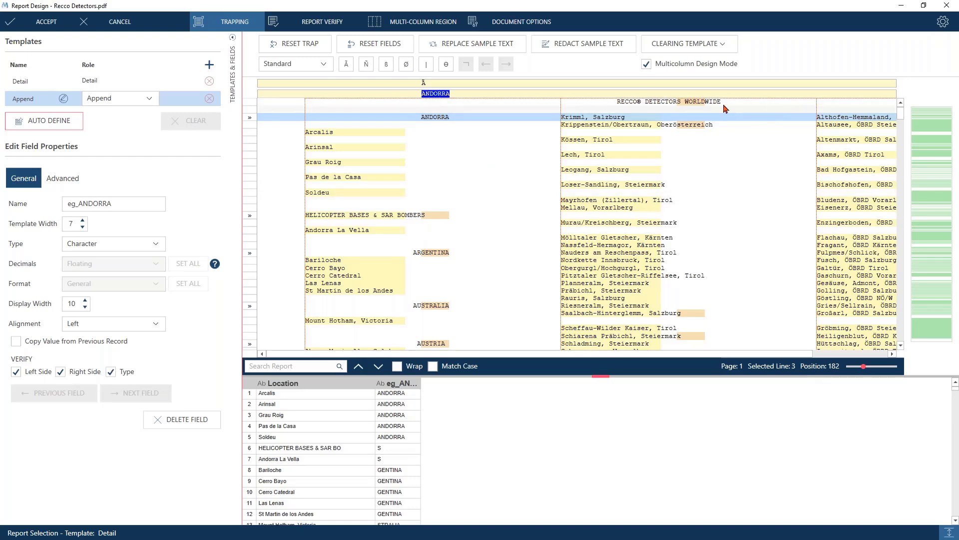
{"action": "scroll", "coordinate": [687, 155], "scroll_direction": "down", "scroll_amount": 5}
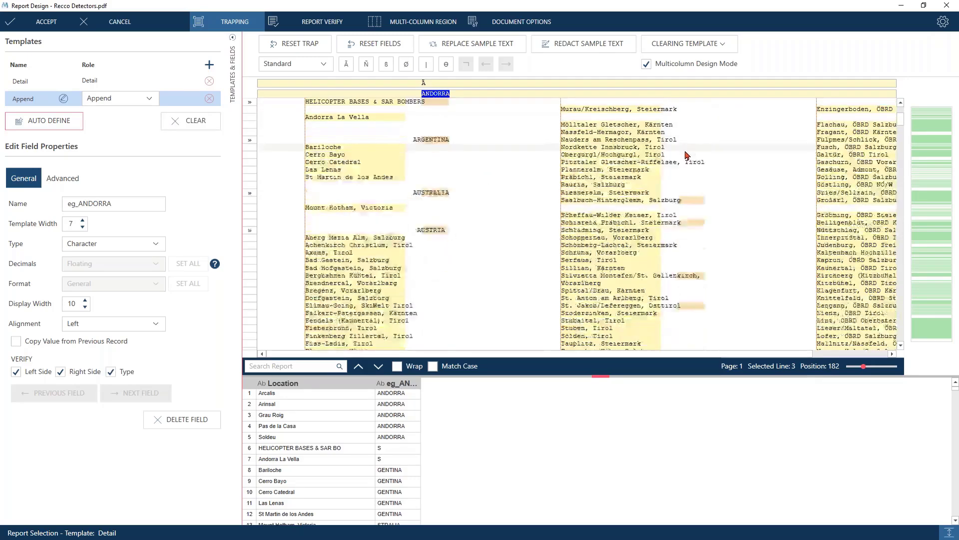
{"action": "scroll", "coordinate": [687, 155], "scroll_direction": "up", "scroll_amount": 5}
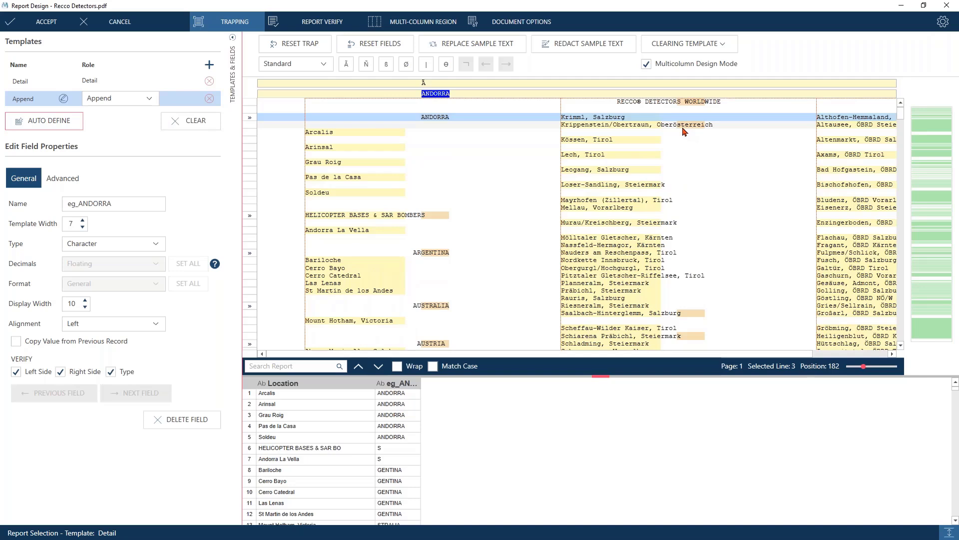
Turn off Show All Template Hits in the report design settings
{"action": "left_click", "coordinate": [943, 23]}
{"action": "left_click", "coordinate": [679, 411]}
{"action": "left_click", "coordinate": [943, 22]}
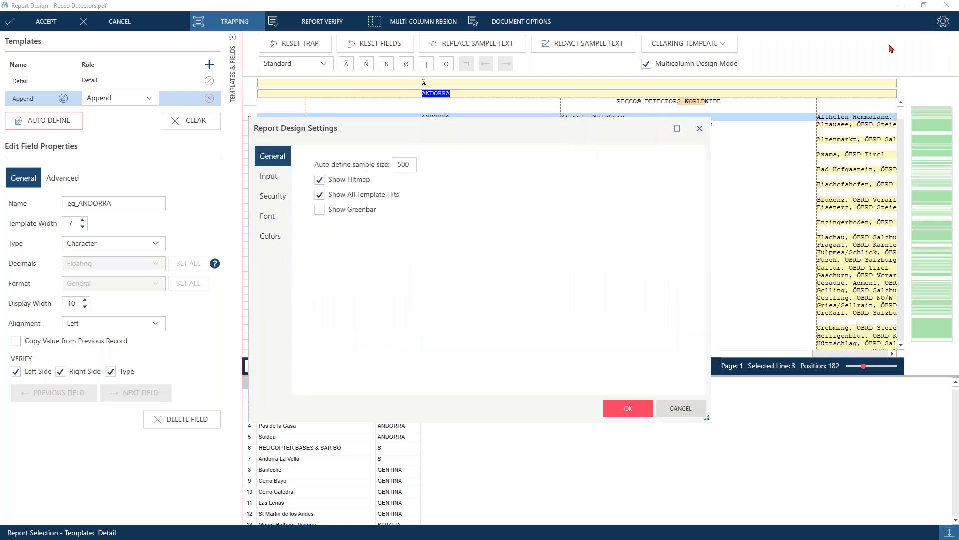
{"action": "left_click", "coordinate": [319, 194]}
{"action": "left_click", "coordinate": [629, 408]}
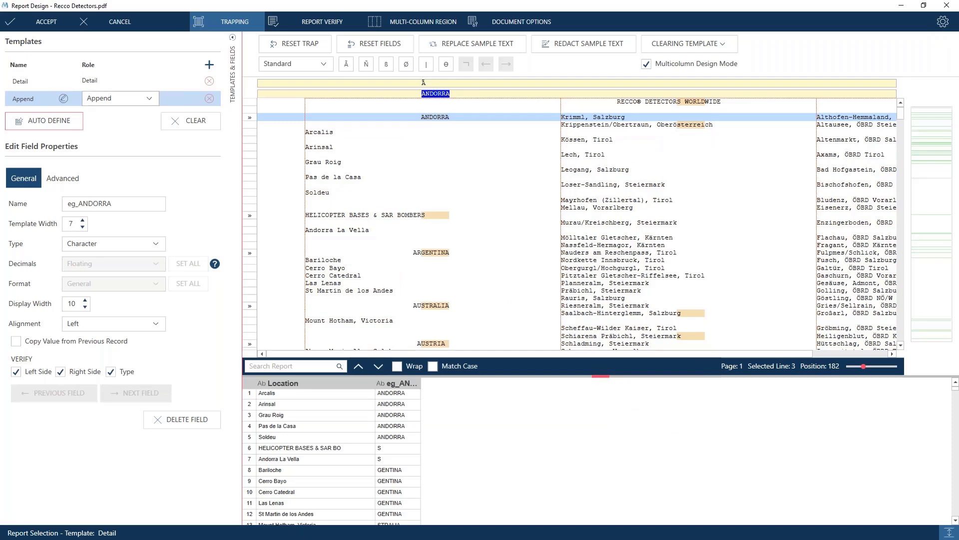
Try adding a blank trap directly before the alphabetic trap of the Append template while the trap is still Standard
{"action": "scroll", "coordinate": [704, 196], "scroll_direction": "down", "scroll_amount": 9}
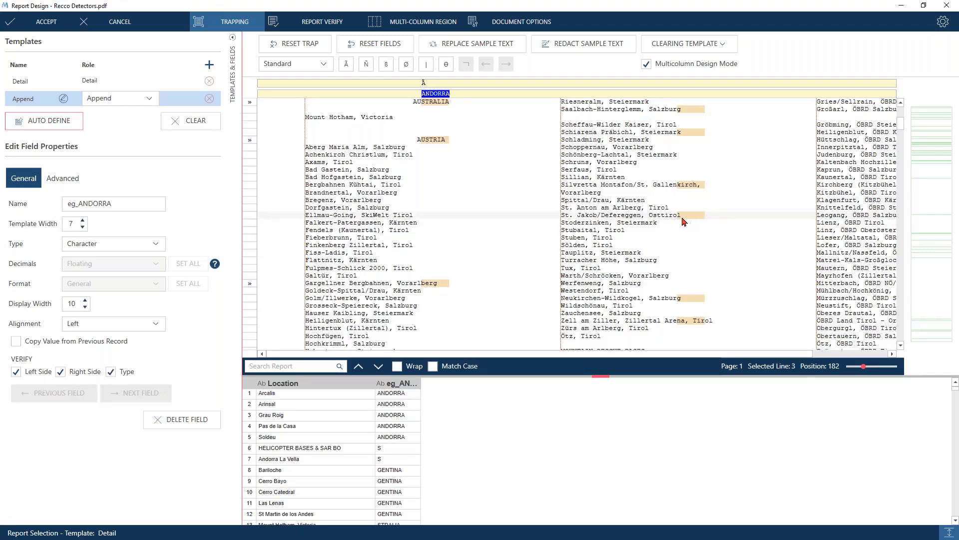
{"action": "scroll", "coordinate": [691, 318], "scroll_direction": "down", "scroll_amount": 2}
{"action": "scroll", "coordinate": [715, 223], "scroll_direction": "up", "scroll_amount": 10}
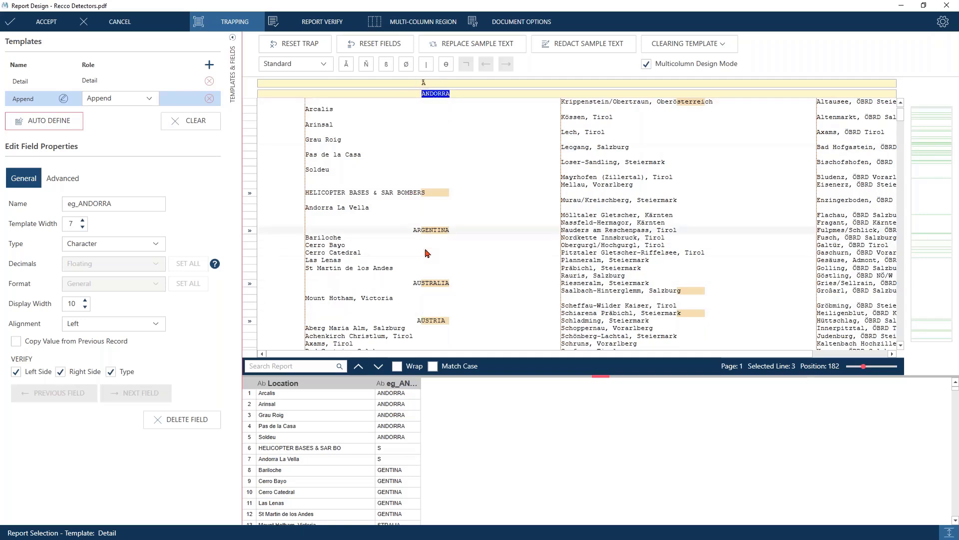
{"action": "left_click", "coordinate": [418, 85]}
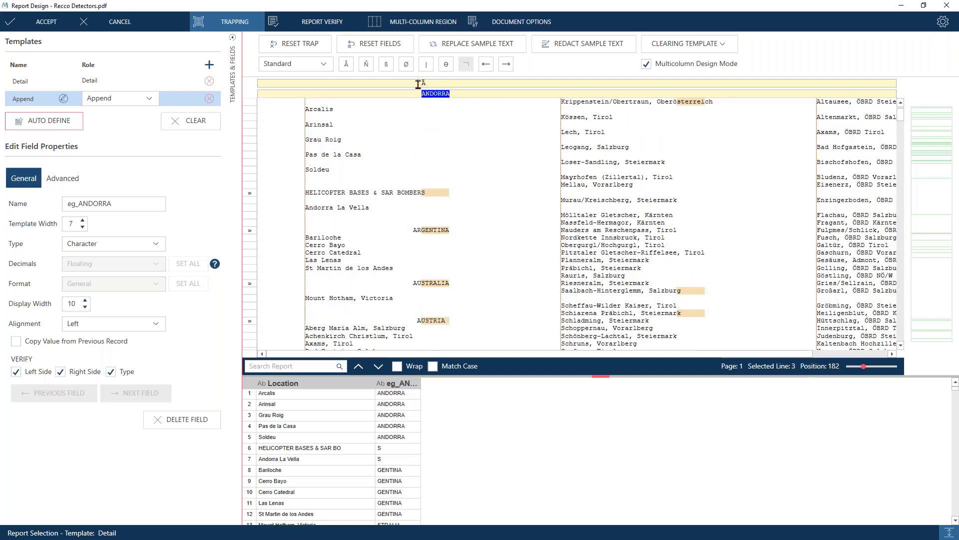
{"action": "left_click", "coordinate": [385, 65]}
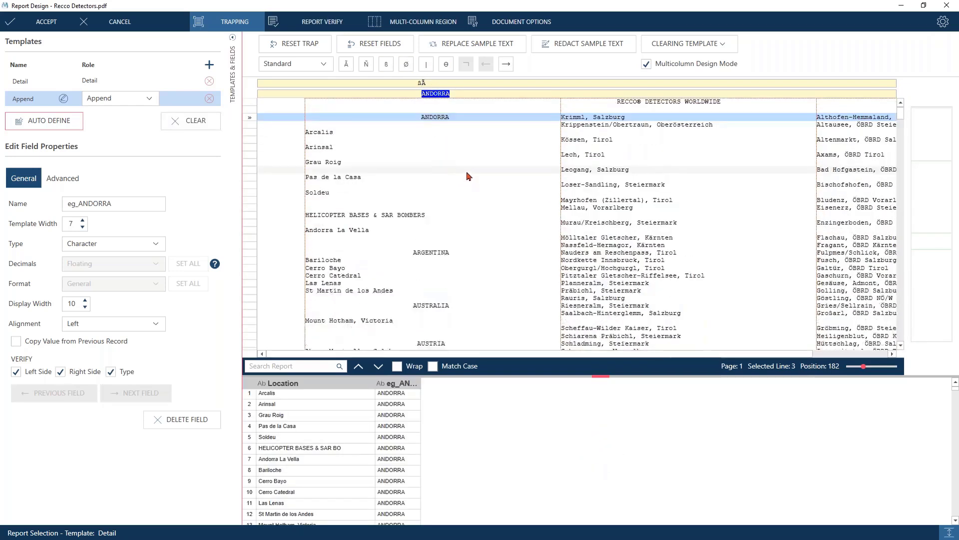
{"action": "left_click", "coordinate": [471, 162]}
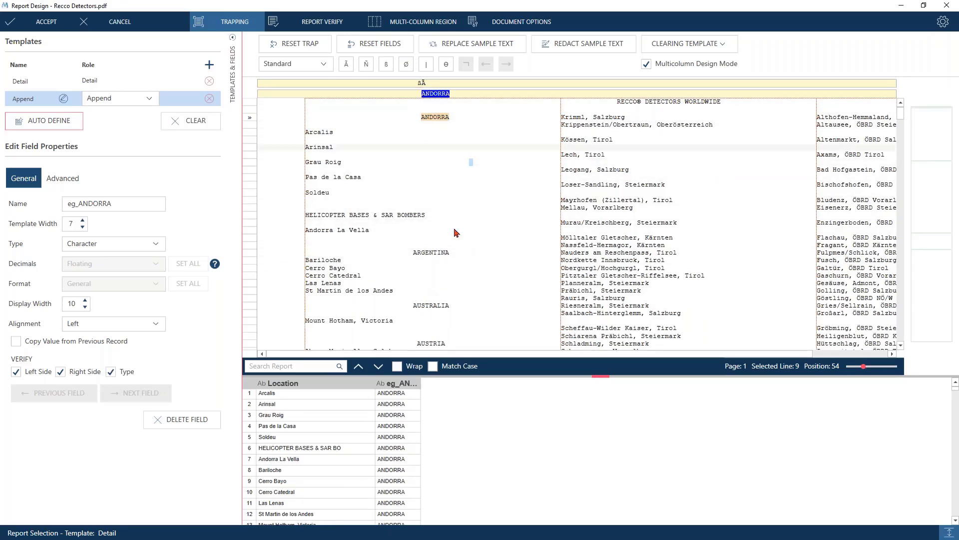
{"action": "scroll", "coordinate": [459, 235], "scroll_direction": "down", "scroll_amount": 6}
{"action": "scroll", "coordinate": [455, 228], "scroll_direction": "up", "scroll_amount": 6}
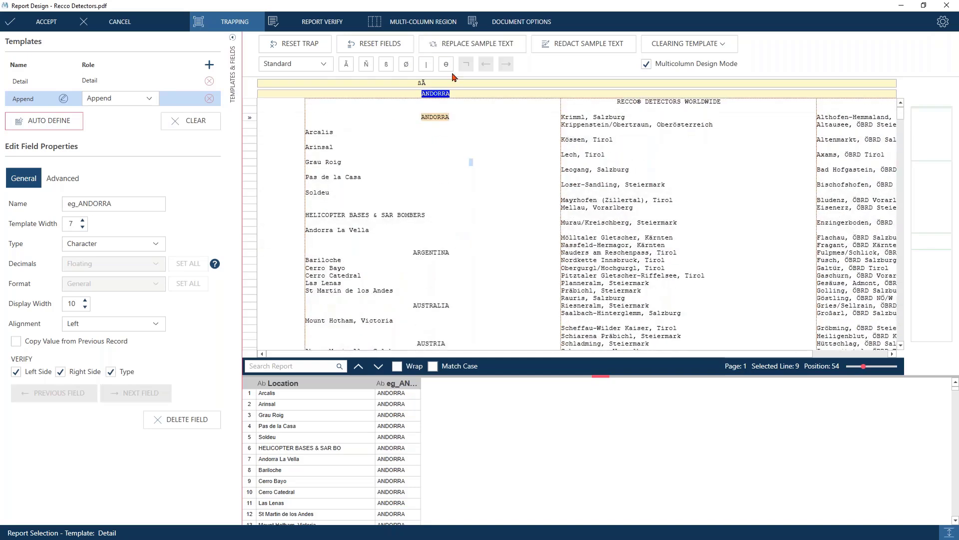
{"action": "left_click", "coordinate": [421, 83]}
{"action": "key", "text": "Delete"}
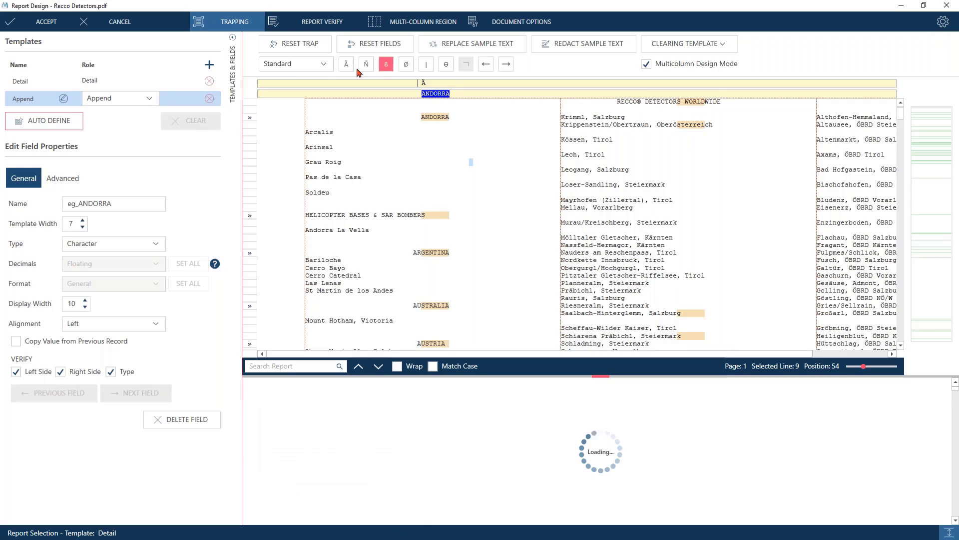
Change the Append template's trap to Floating and place a blank trap directly before its alphabetic trap
{"action": "left_click", "coordinate": [329, 64]}
{"action": "left_click", "coordinate": [304, 94]}
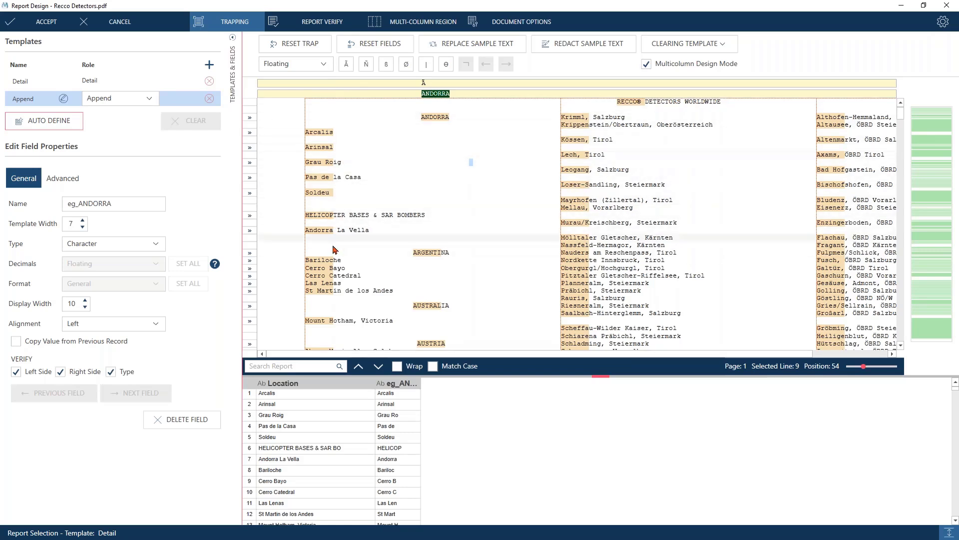
{"action": "left_click", "coordinate": [419, 82]}
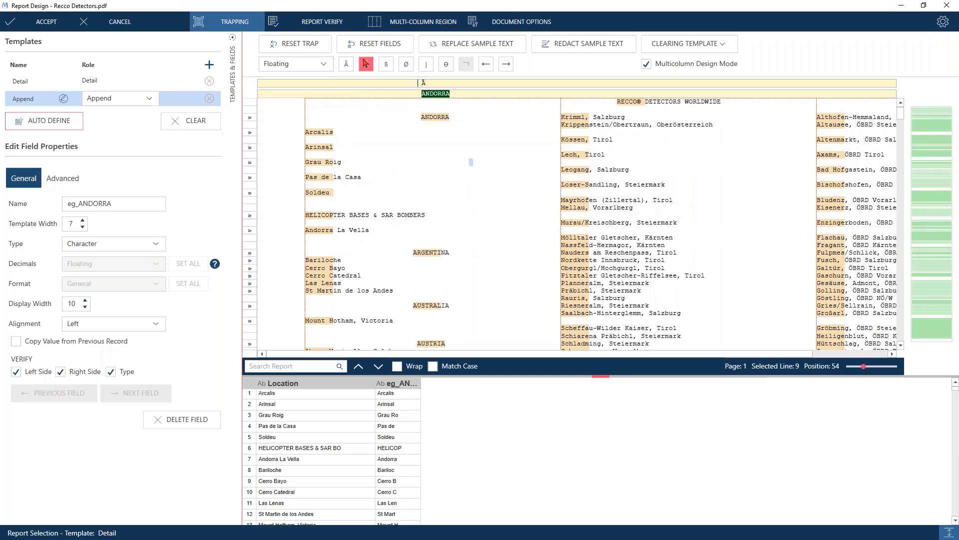
{"action": "left_click", "coordinate": [366, 63]}
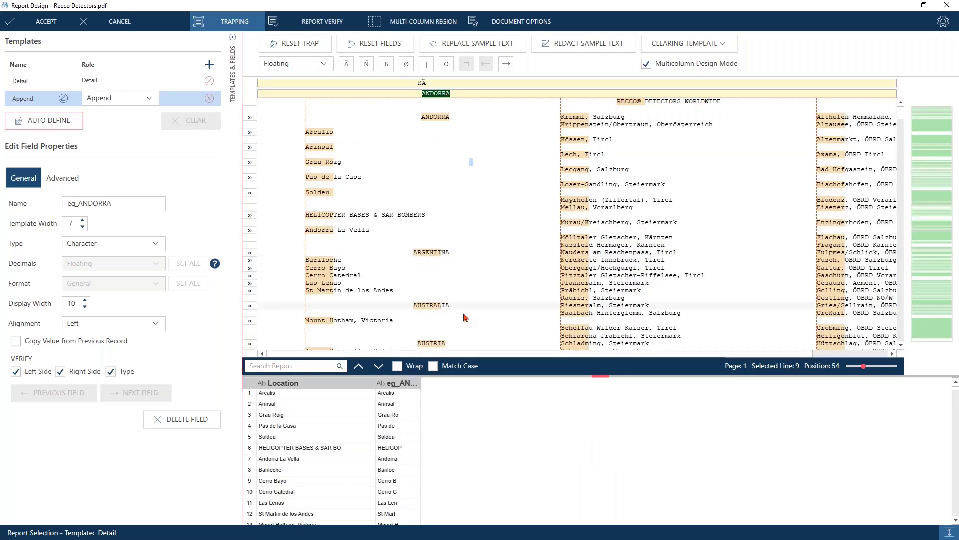
{"action": "scroll", "coordinate": [450, 271], "scroll_direction": "down", "scroll_amount": 8}
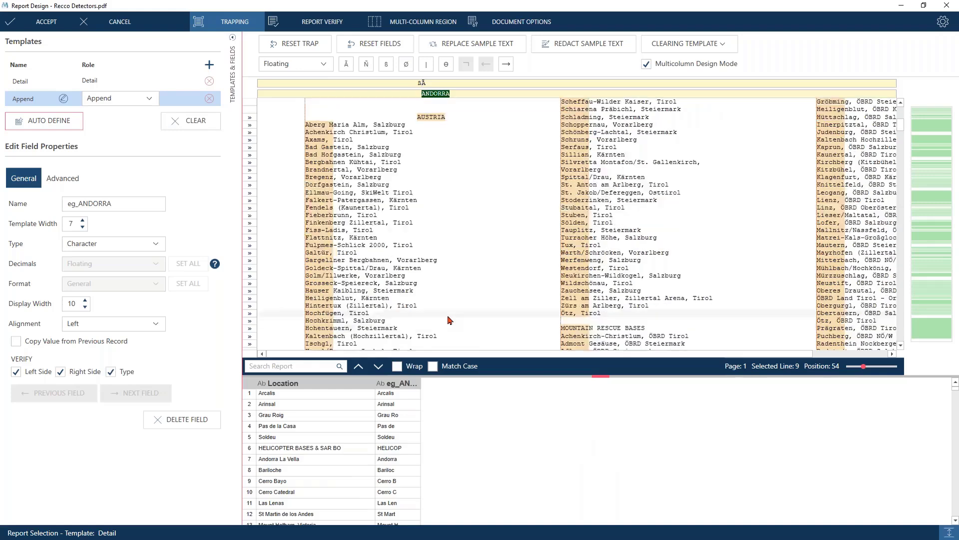
{"action": "scroll", "coordinate": [449, 257], "scroll_direction": "up", "scroll_amount": 8}
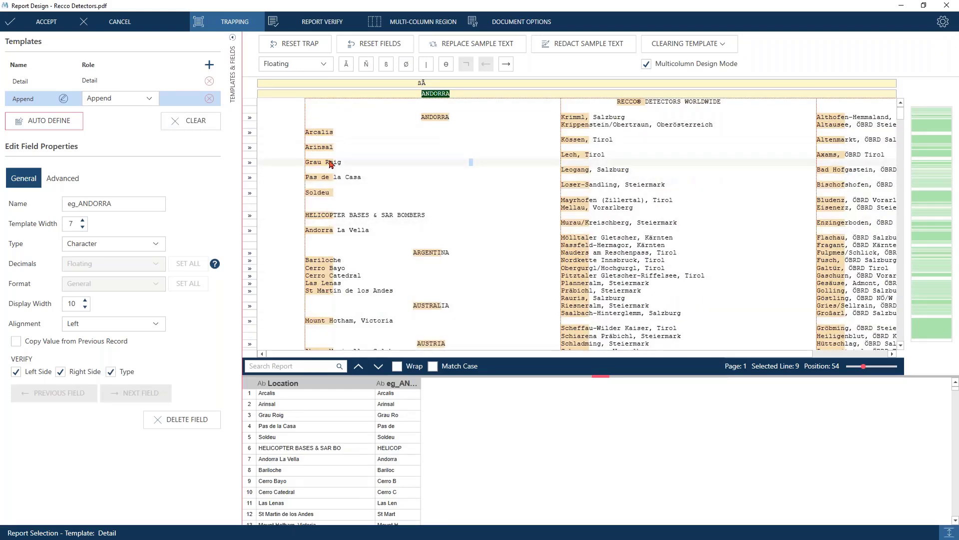
Replace the alphabetic trap over ANDORRA's first letter with a character list trap containing ABCDEFGHIJKLMNOPQRSTUVWXYZ
{"action": "left_click", "coordinate": [422, 82]}
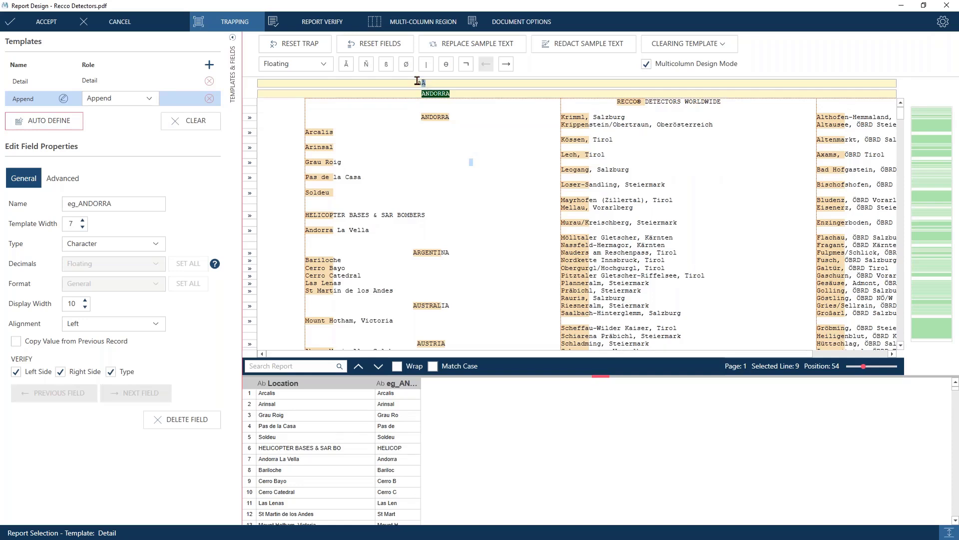
{"action": "left_click", "coordinate": [444, 67]}
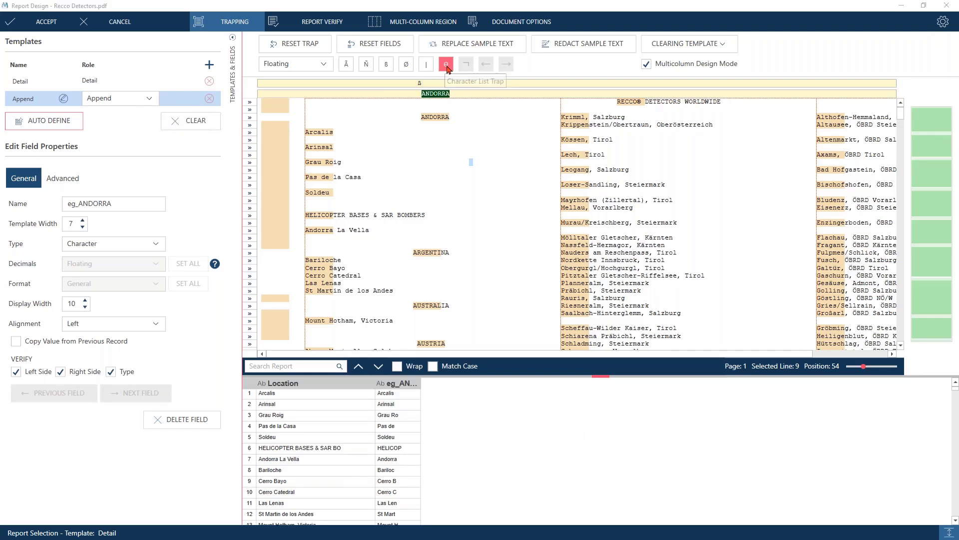
{"action": "left_click", "coordinate": [446, 65]}
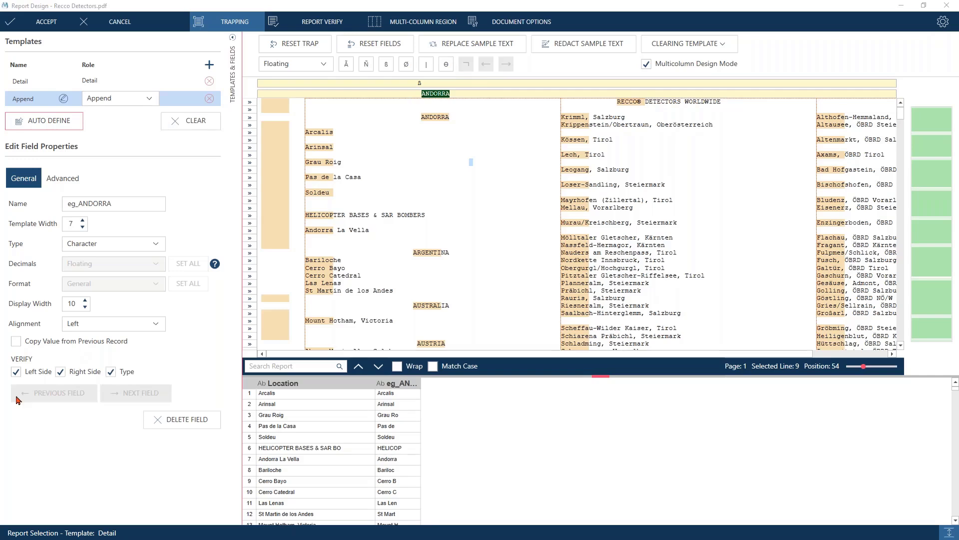
{"action": "left_click_drag", "start_coordinate": [59, 383], "coordinate": [457, 180]}
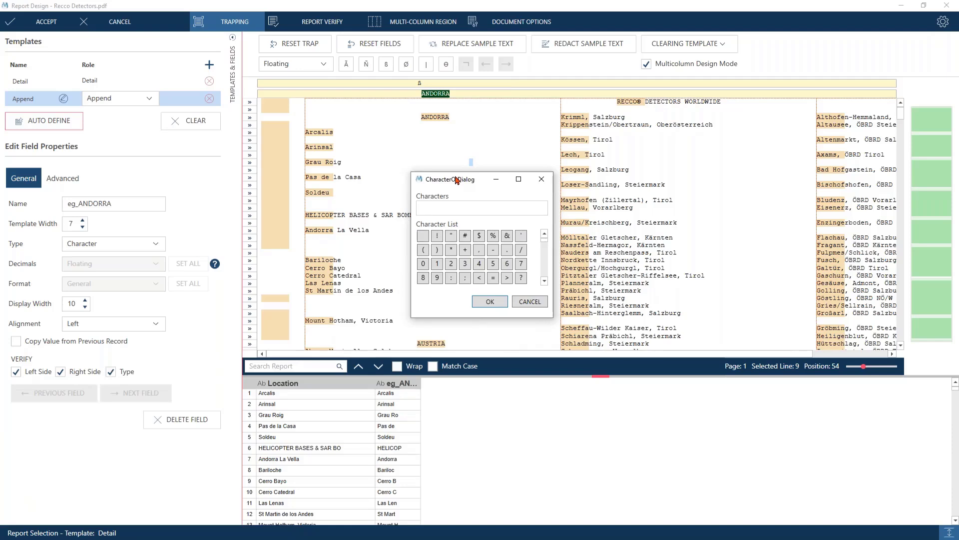
{"action": "left_click_drag", "start_coordinate": [470, 176], "coordinate": [484, 133]}
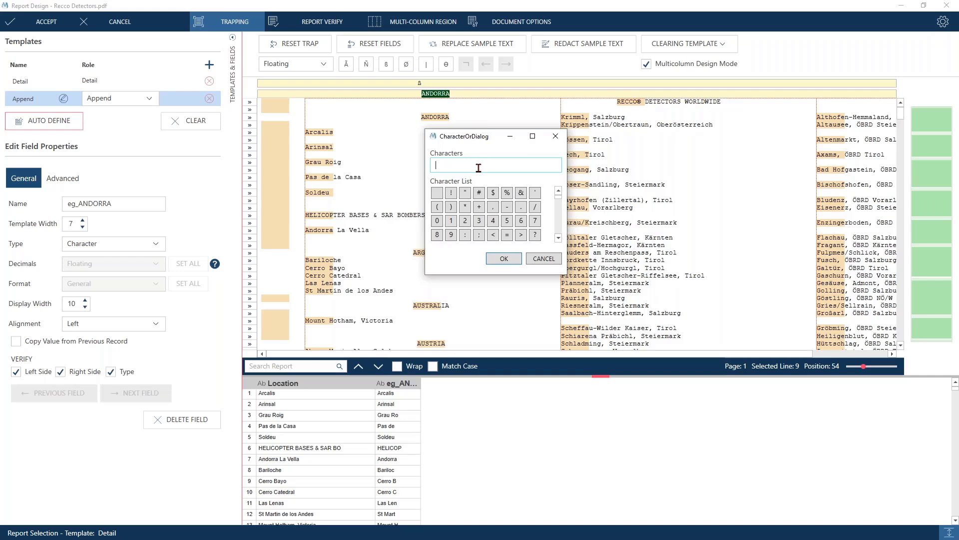
{"action": "type", "text": "ABCDEFGHIJKLMNOPQRSTUVWXYZ"}
{"action": "key", "text": "ctrl+a"}
{"action": "key", "text": "ctrl+c"}
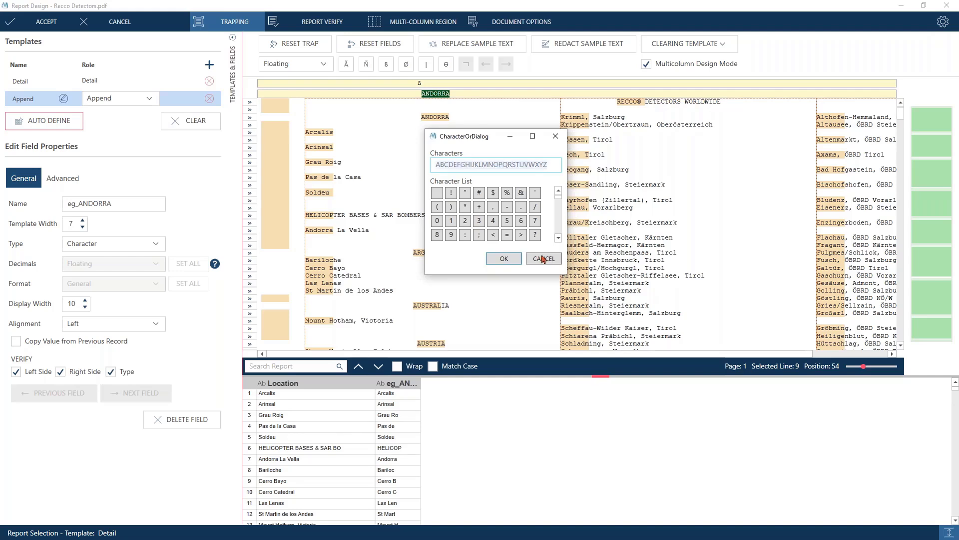
{"action": "left_click", "coordinate": [500, 259]}
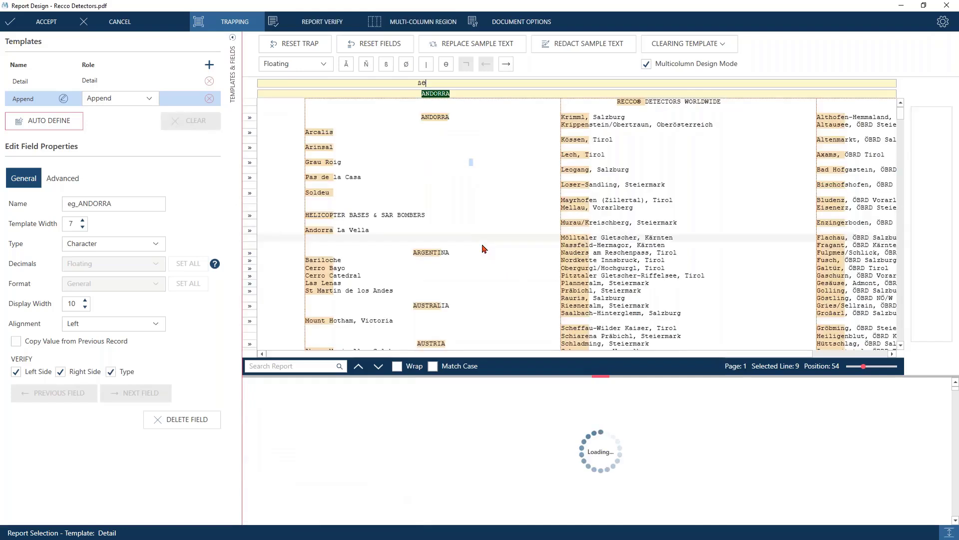
Add a second character list trap over the next letter of ANDORRA, reusing the list ABCDEFGHIJKLMNOPQRSTUVWXYZ
{"action": "left_click", "coordinate": [448, 66]}
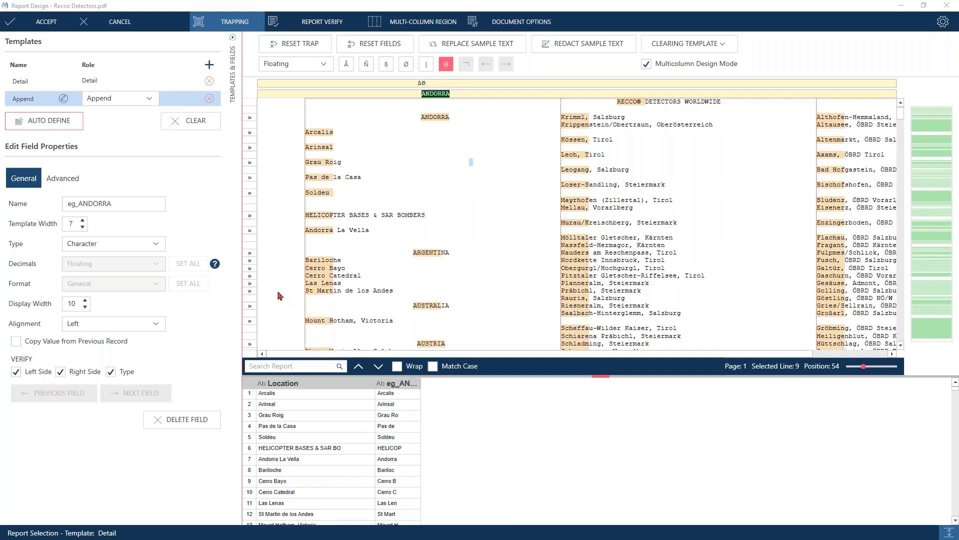
{"action": "left_click", "coordinate": [447, 64]}
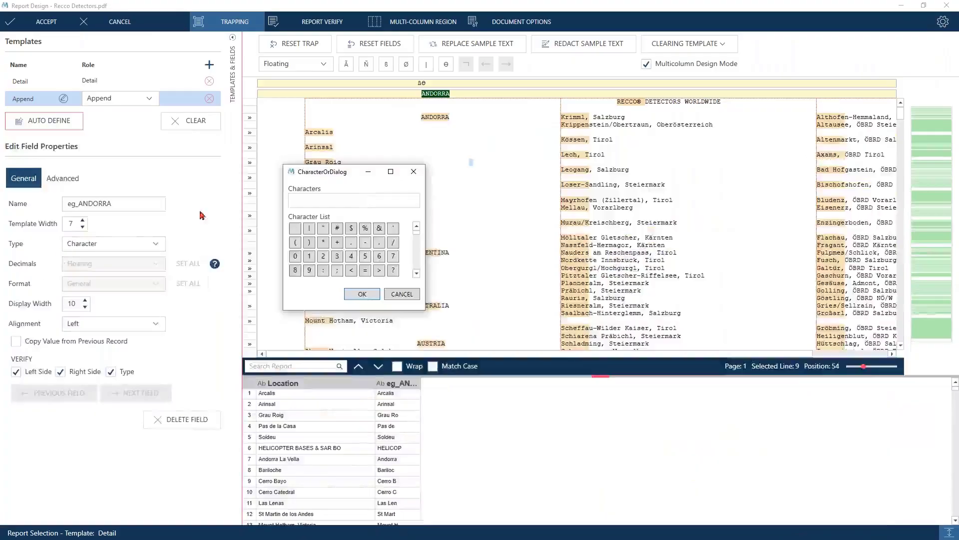
{"action": "key", "text": "ctrl+v"}
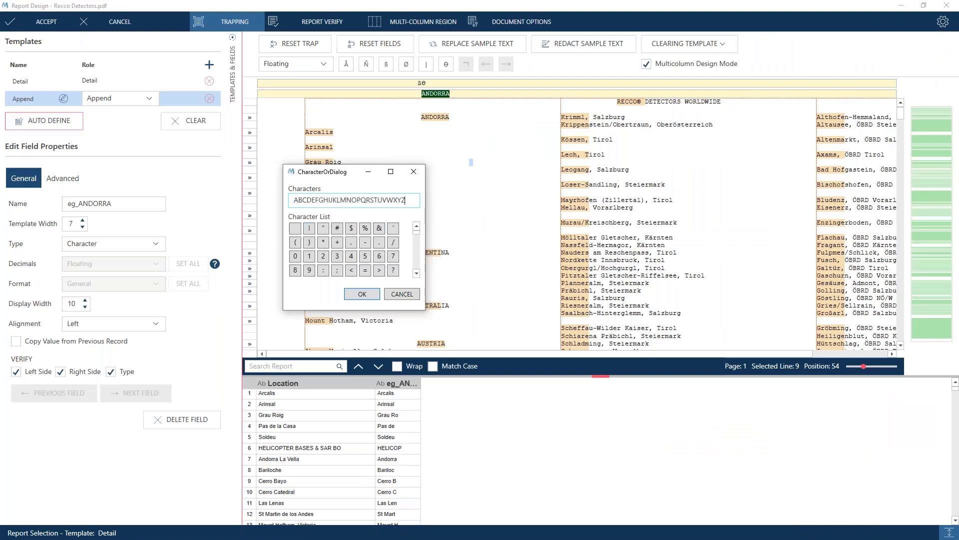
{"action": "left_click", "coordinate": [356, 295]}
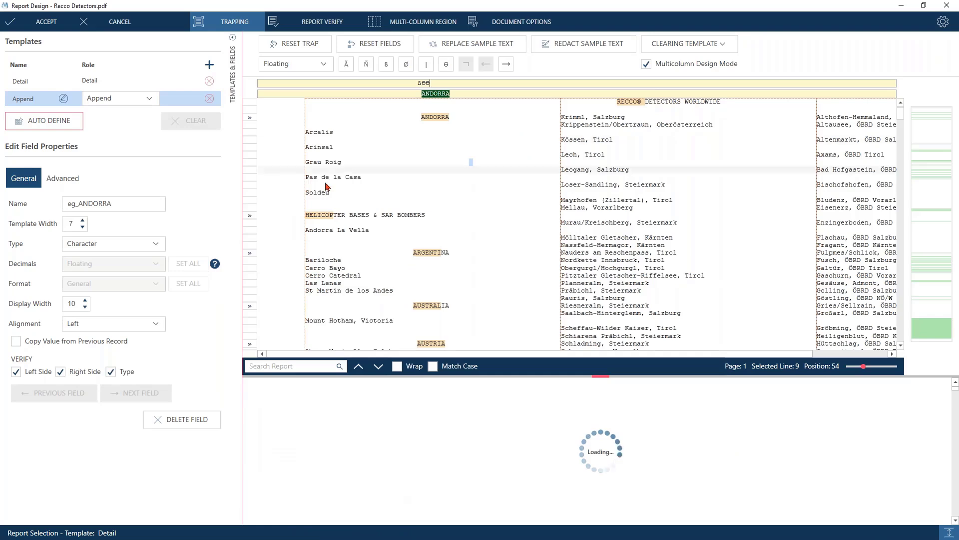
Mark the Andorra locations from Arcalis to Soldeu and the HELICOPTER BASES line to examine which lines the trap matches
{"action": "left_click", "coordinate": [306, 133]}
{"action": "left_click", "coordinate": [329, 154]}
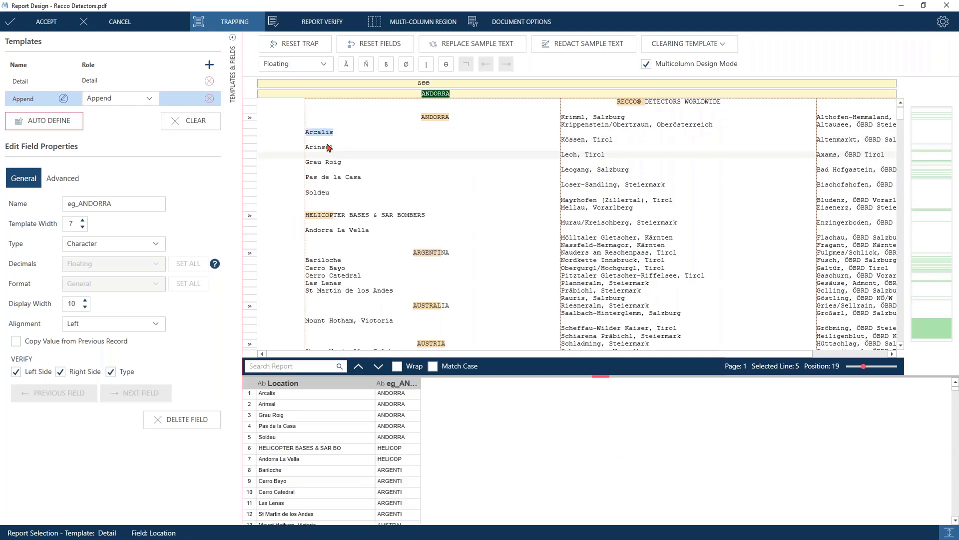
{"action": "double_click", "coordinate": [323, 216]}
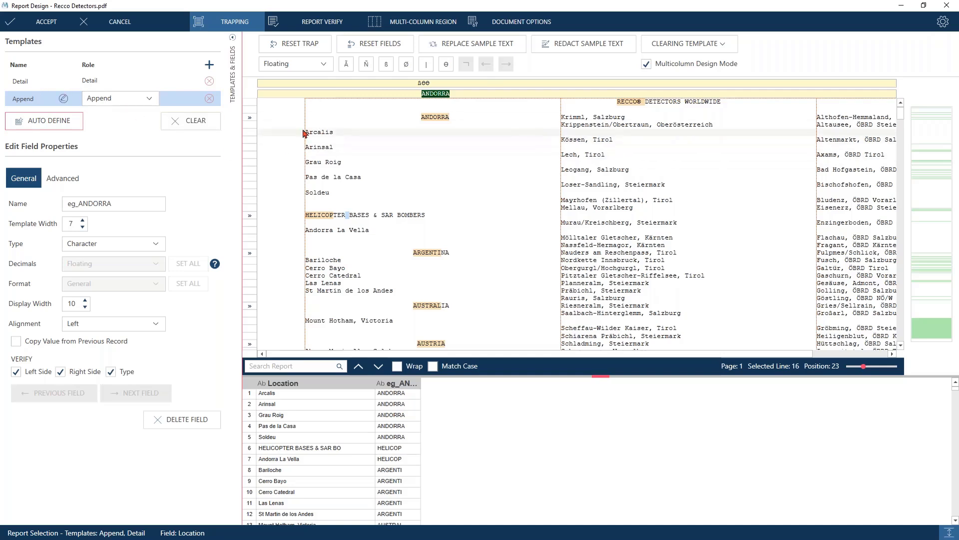
{"action": "left_click_drag", "start_coordinate": [306, 136], "coordinate": [310, 199]}
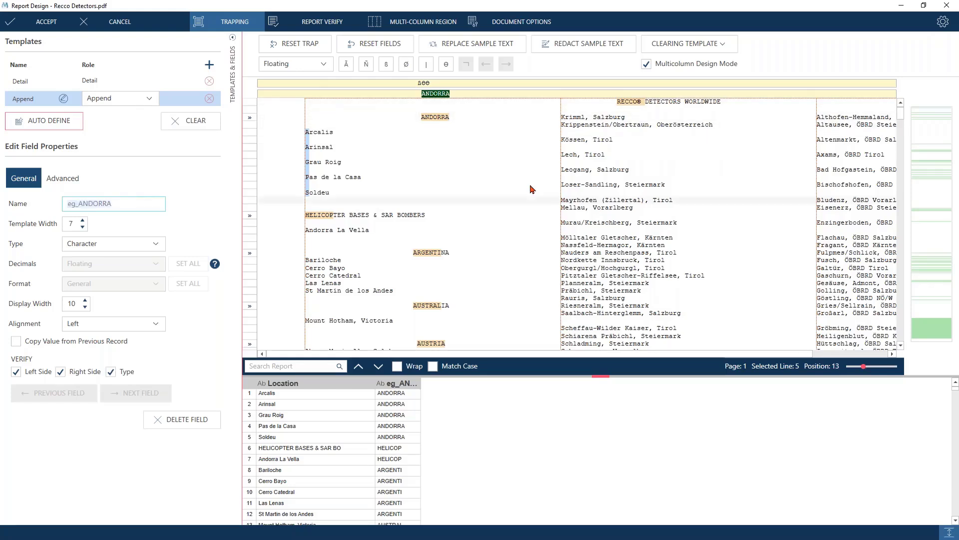
Rename the field over the ANDORRA heading as Country
{"action": "type", "text": "cOUNTRY"}
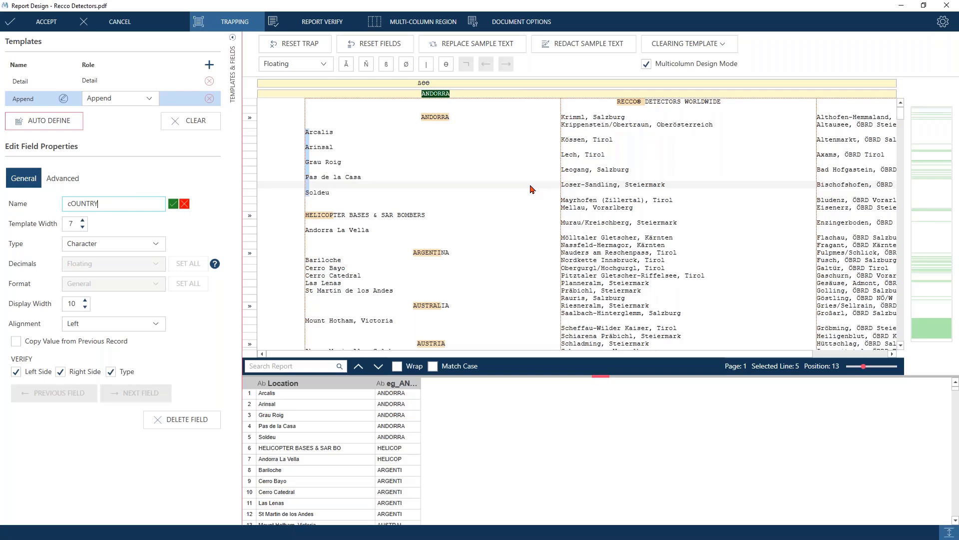
{"action": "key", "text": "BackSpace"}
{"action": "key", "text": "BackSpace"}
{"action": "key", "text": "BackSpace"}
{"action": "key", "text": "BackSpace"}
{"action": "key", "text": "BackSpace"}
{"action": "key", "text": "BackSpace"}
{"action": "type", "text": "Country"}
{"action": "key", "text": "Return"}
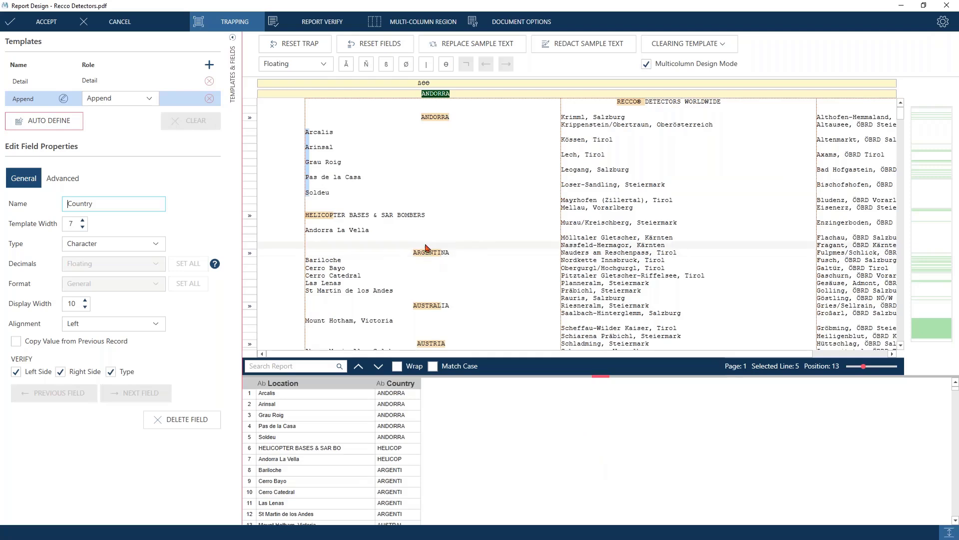
Start the report verification, widening the Location field to cover Krippenstein/Obertraun, Oberösterreich and the Country field to cover ARGENTINA
{"action": "left_click", "coordinate": [309, 25]}
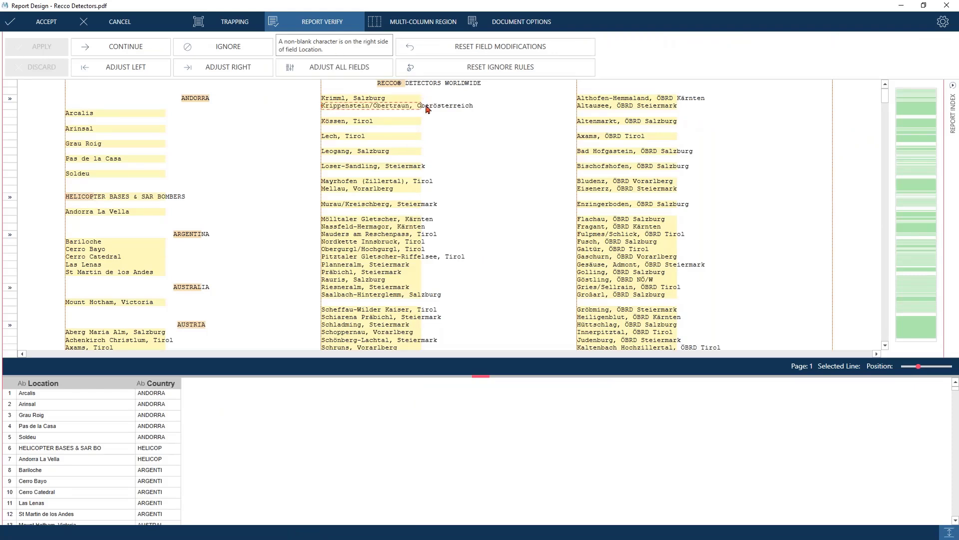
{"action": "left_click_drag", "start_coordinate": [468, 109], "coordinate": [472, 108]}
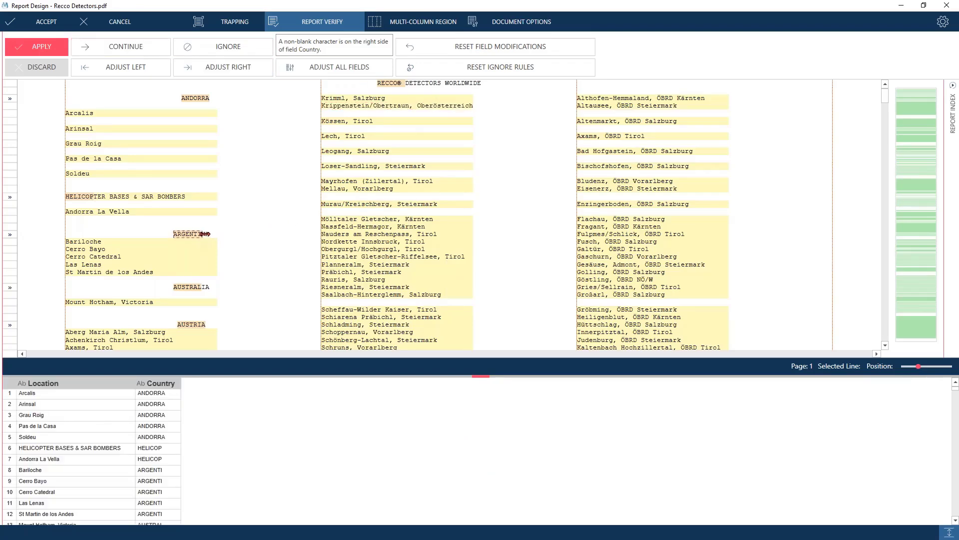
{"action": "left_click", "coordinate": [261, 66]}
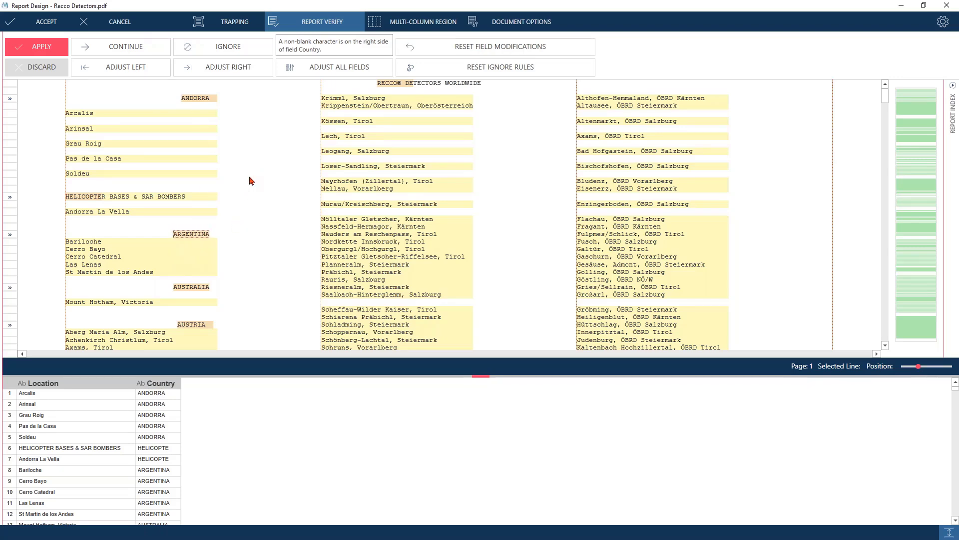
{"action": "left_click", "coordinate": [133, 50]}
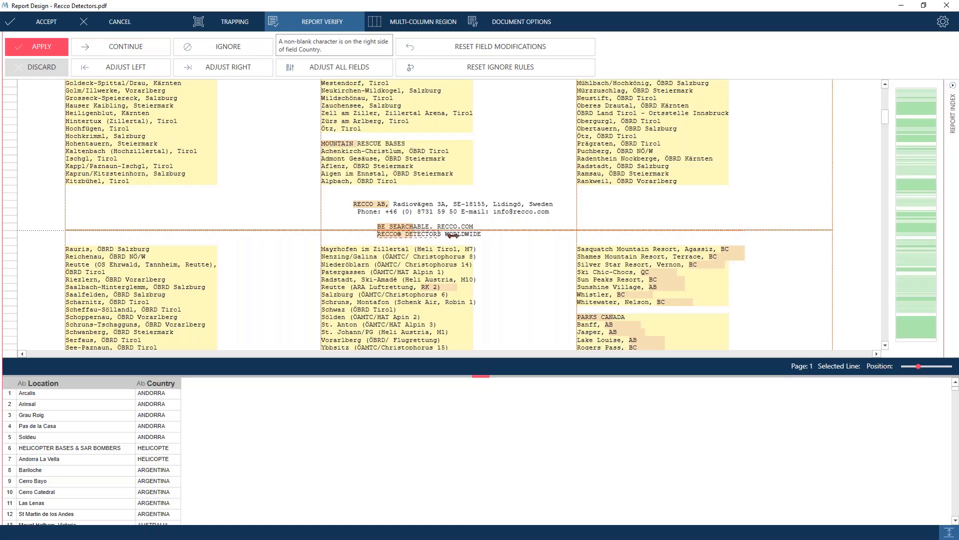
Widen Country to cover the RECCO® DETECTORS WORLDWIDE line and Location to the full column width, and continue the verification
{"action": "left_click_drag", "start_coordinate": [482, 236], "coordinate": [489, 236]}
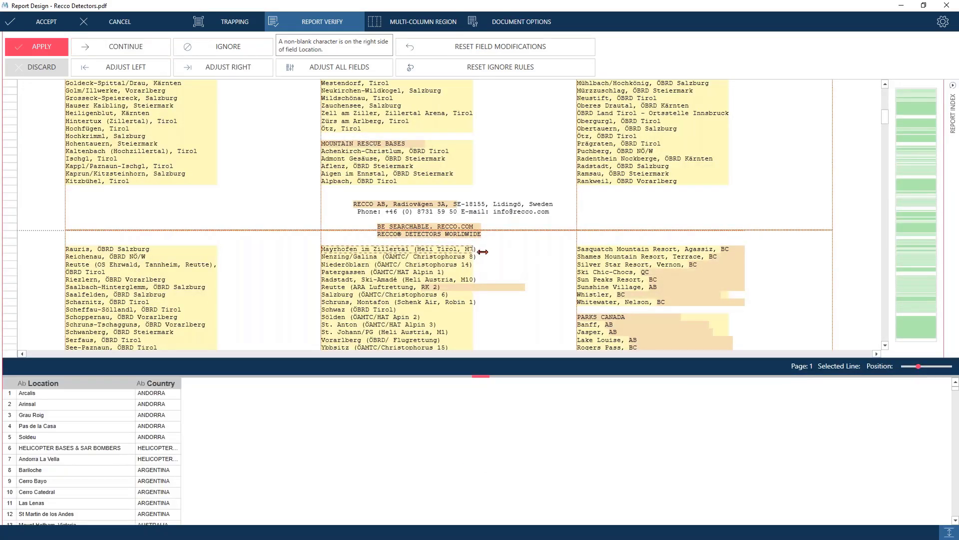
{"action": "left_click_drag", "start_coordinate": [483, 252], "coordinate": [575, 254]}
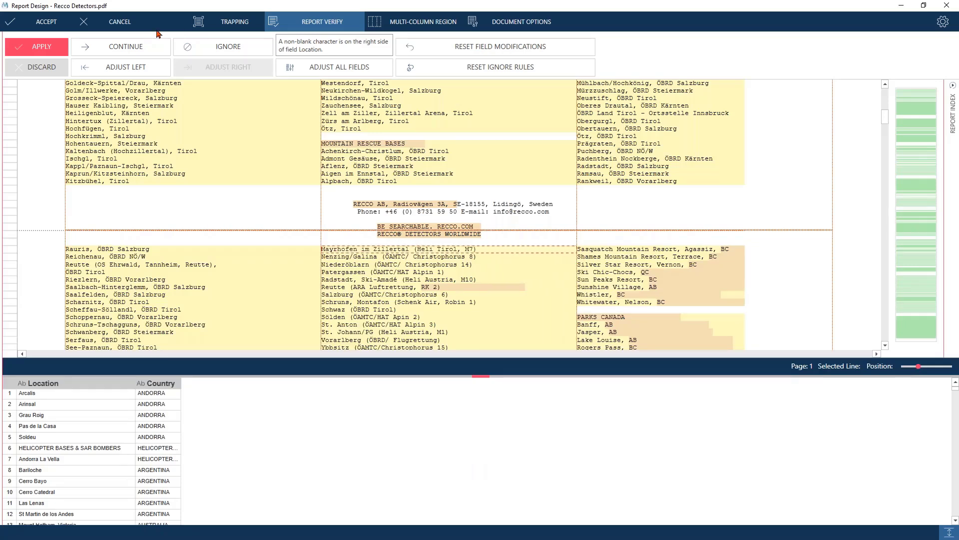
{"action": "left_click", "coordinate": [127, 47]}
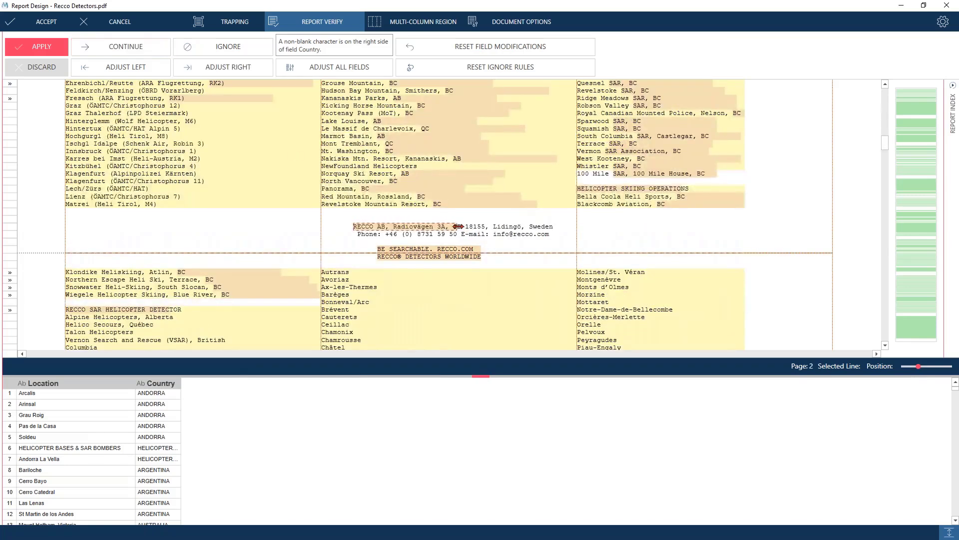
Extend the Country field to the end of the RECCO AB footer line, complete the verification and apply the field modifications
{"action": "left_click_drag", "start_coordinate": [458, 227], "coordinate": [555, 226]}
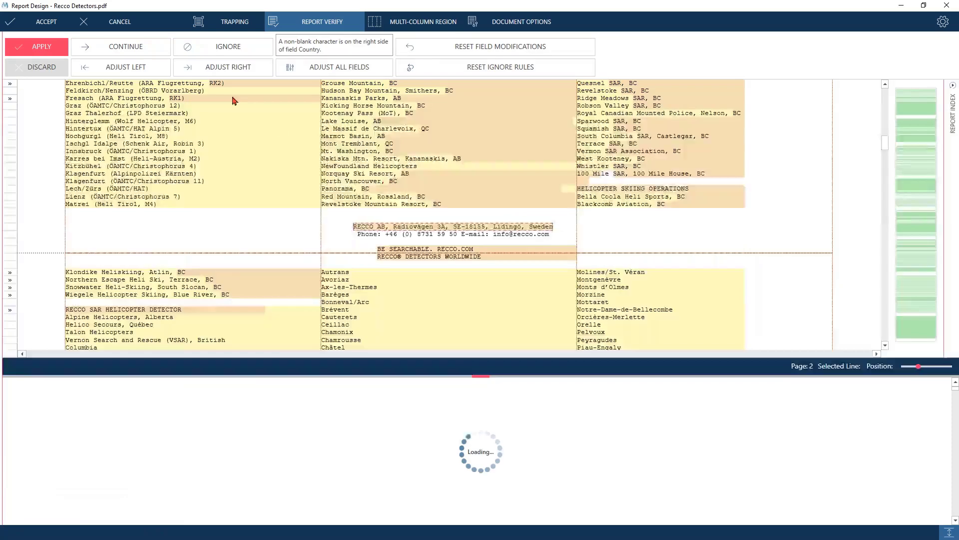
{"action": "left_click", "coordinate": [140, 56]}
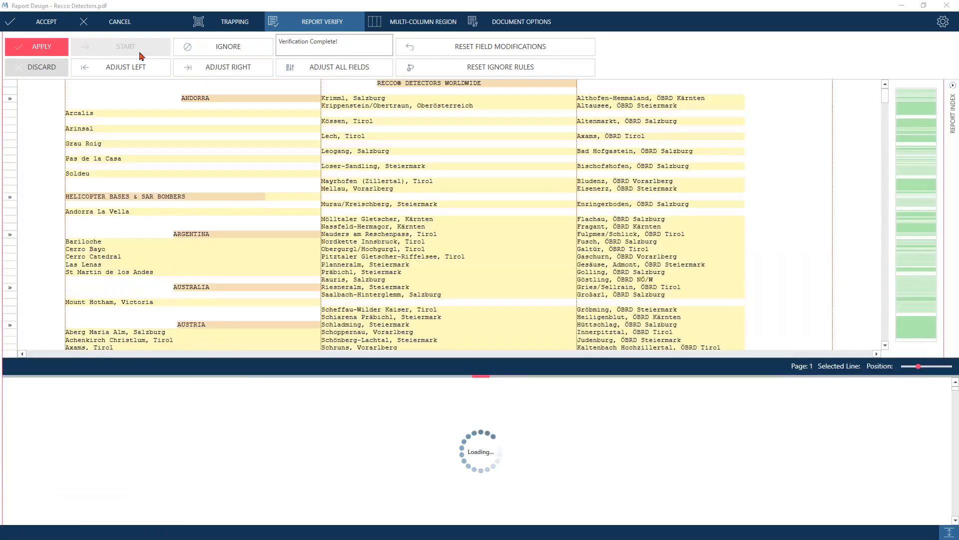
{"action": "left_click", "coordinate": [36, 48]}
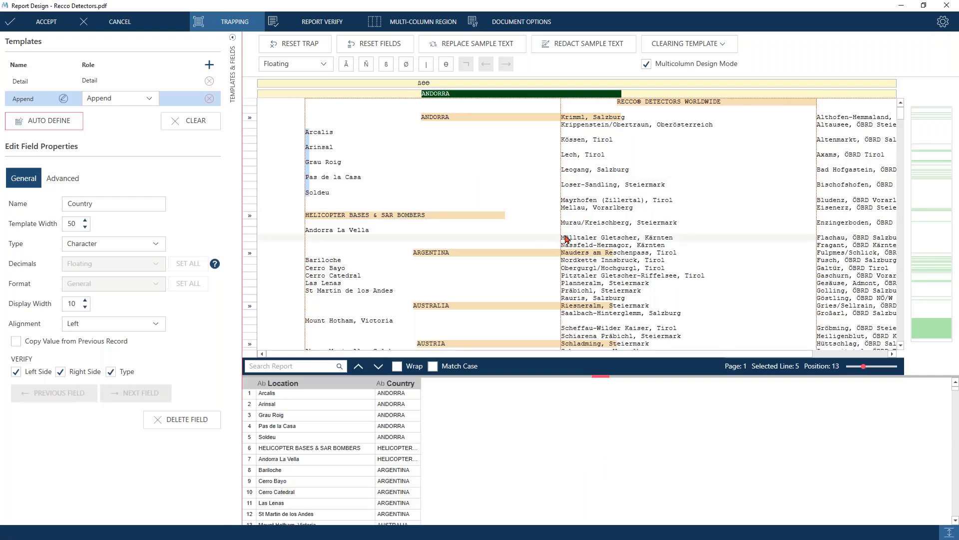
Widen the Country column in the data preview and compare its values with the trapped headings in the report
{"action": "scroll", "coordinate": [567, 238], "scroll_direction": "down", "scroll_amount": 10}
{"action": "scroll", "coordinate": [568, 239], "scroll_direction": "up", "scroll_amount": 6}
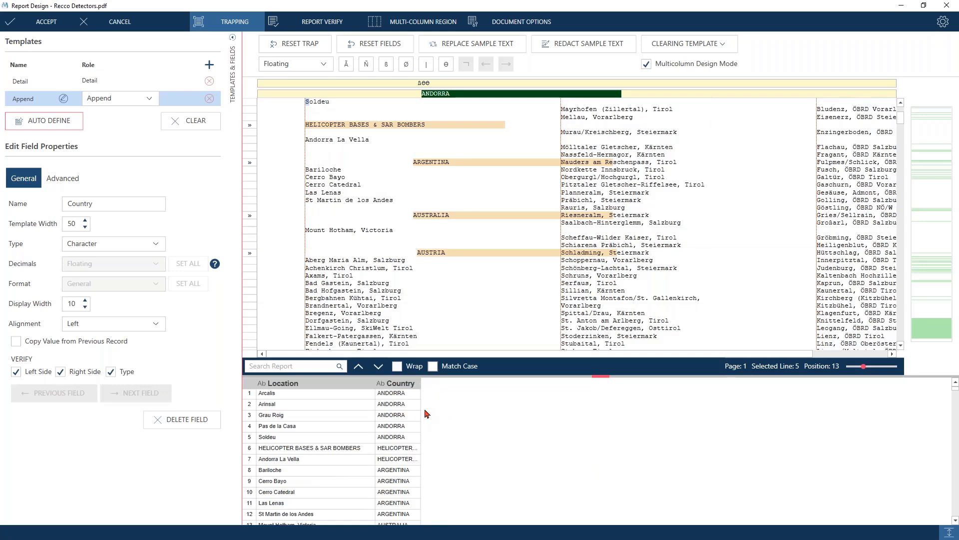
{"action": "left_click_drag", "start_coordinate": [420, 384], "coordinate": [547, 384]}
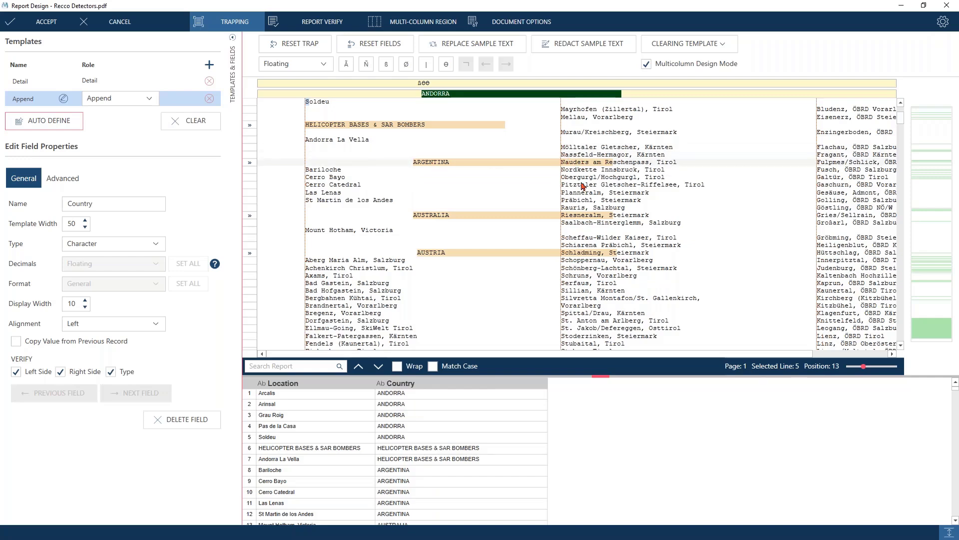
{"action": "left_click", "coordinate": [435, 470]}
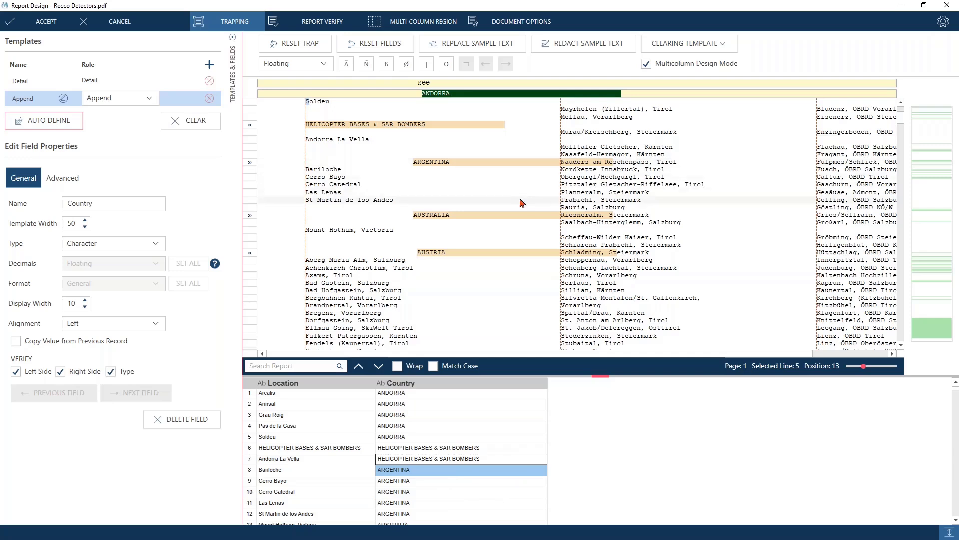
{"action": "scroll", "coordinate": [600, 108], "scroll_direction": "up", "scroll_amount": 4}
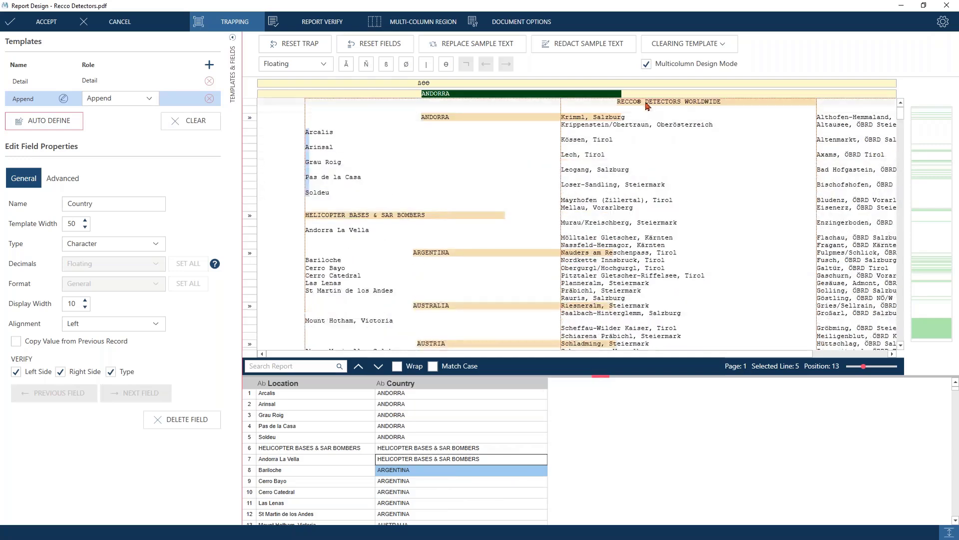
Create an Exclusion template from the RECCO® DETECTORS WORLDWIDE line with recco as its trap
{"action": "left_click", "coordinate": [251, 105]}
{"action": "right_click", "coordinate": [251, 105]}
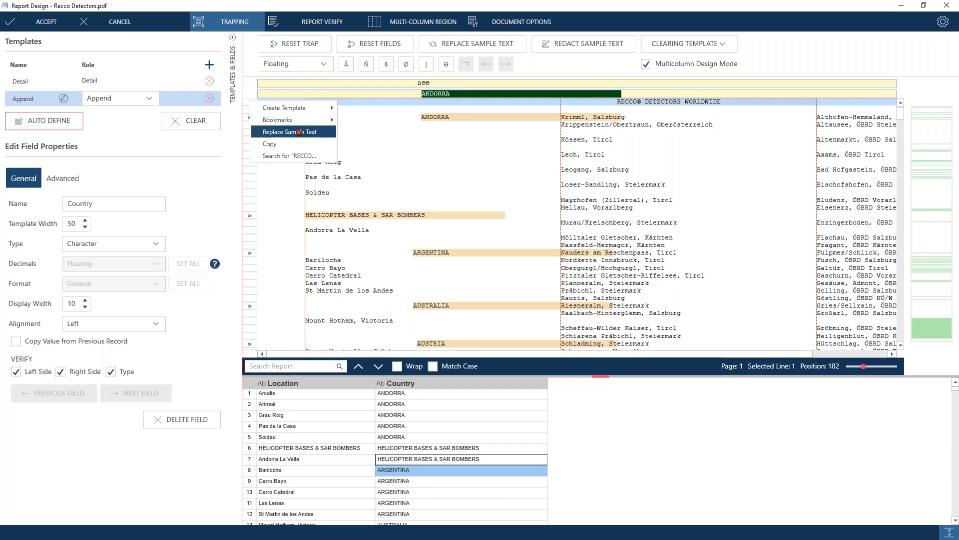
{"action": "mouse_move", "coordinate": [310, 107]}
{"action": "left_click", "coordinate": [375, 146]}
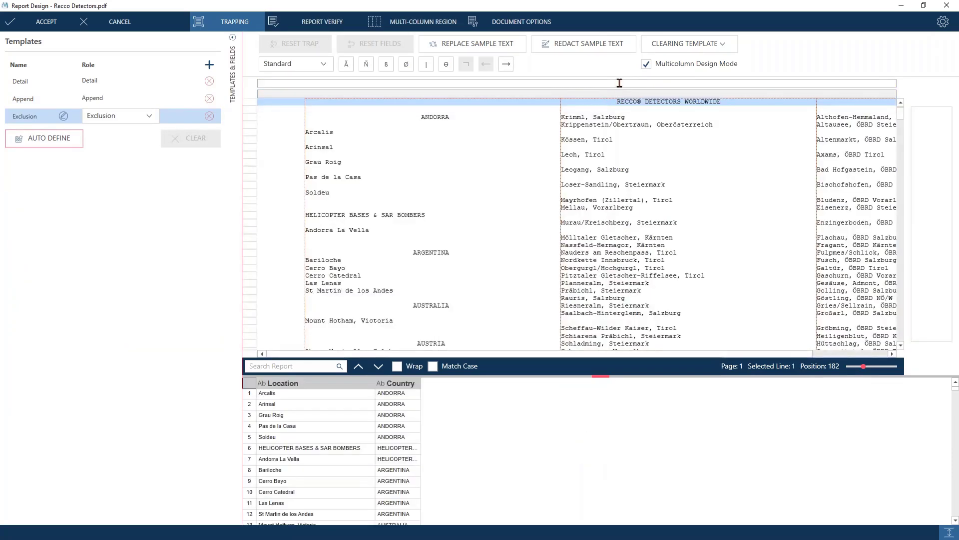
{"action": "type", "text": "recco"}
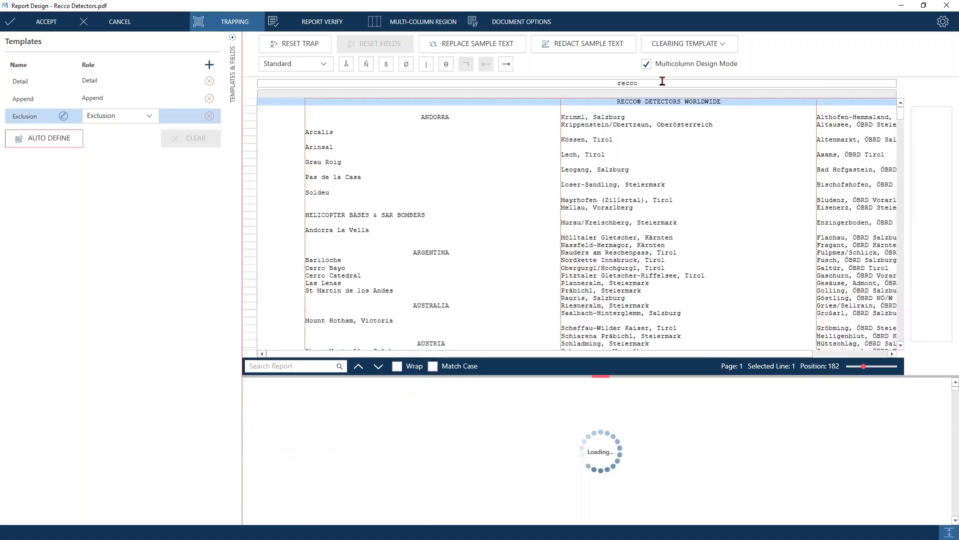
{"action": "left_click", "coordinate": [622, 126]}
Enable Show All Template Hits in the Report Design settings
{"action": "scroll", "coordinate": [598, 257], "scroll_direction": "down", "scroll_amount": 1}
{"action": "scroll", "coordinate": [599, 257], "scroll_direction": "down", "scroll_amount": 10}
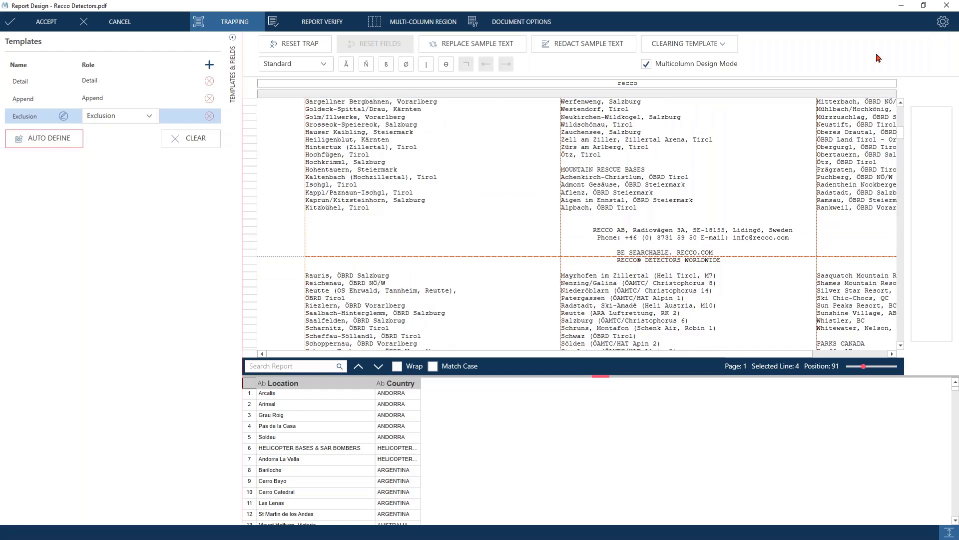
{"action": "left_click", "coordinate": [942, 21]}
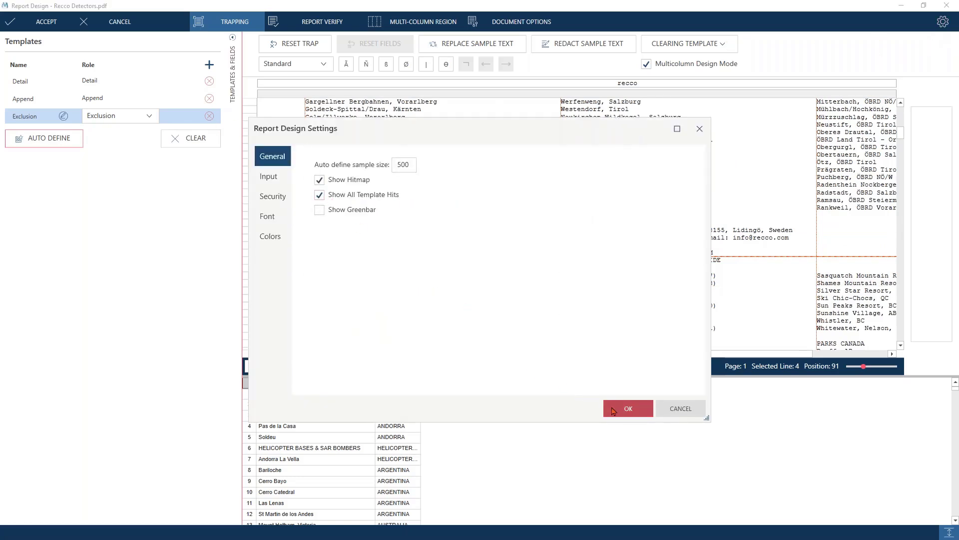
{"action": "left_click", "coordinate": [628, 408]}
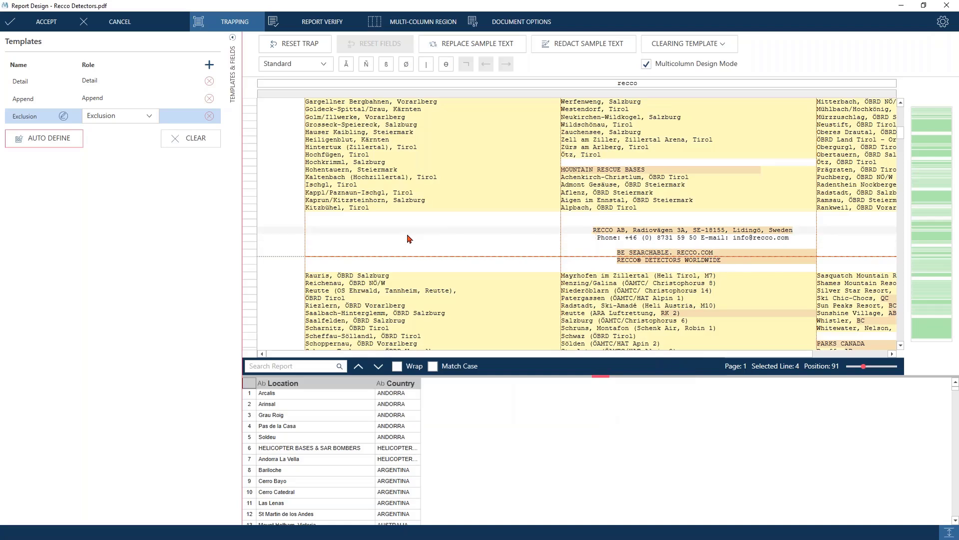
Create a second Exclusion template from the RECCO AB footer line at the end of the first page
{"action": "left_click", "coordinate": [245, 233]}
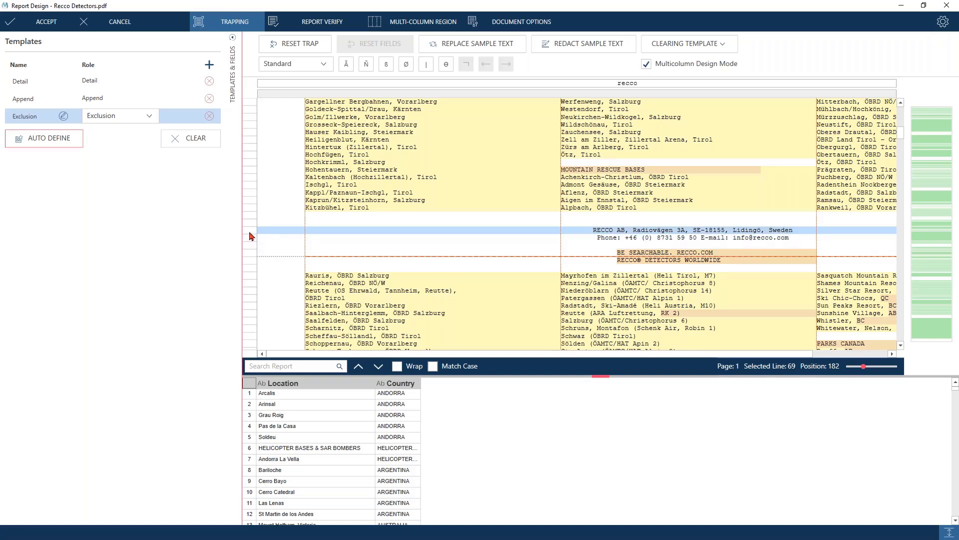
{"action": "right_click", "coordinate": [250, 236]}
{"action": "mouse_move", "coordinate": [337, 245]}
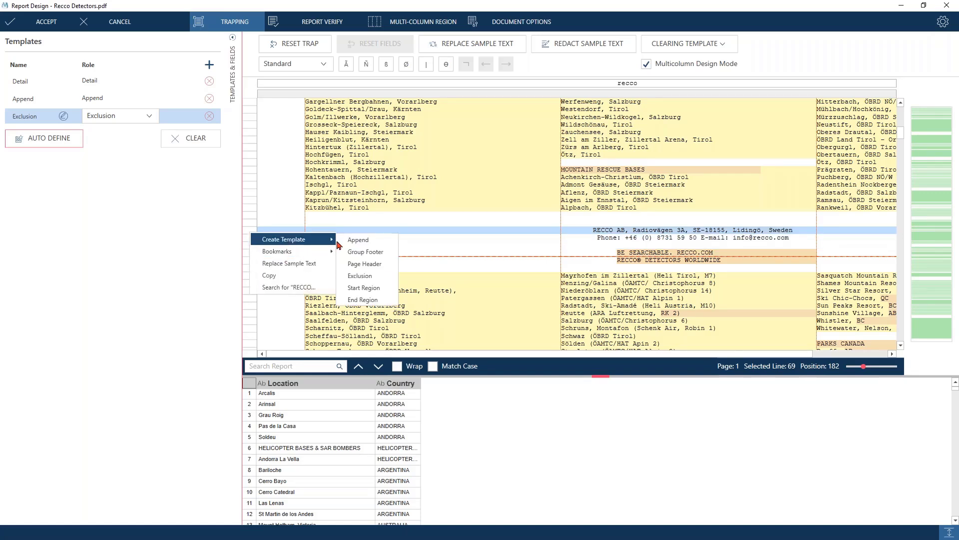
{"action": "left_click", "coordinate": [360, 276]}
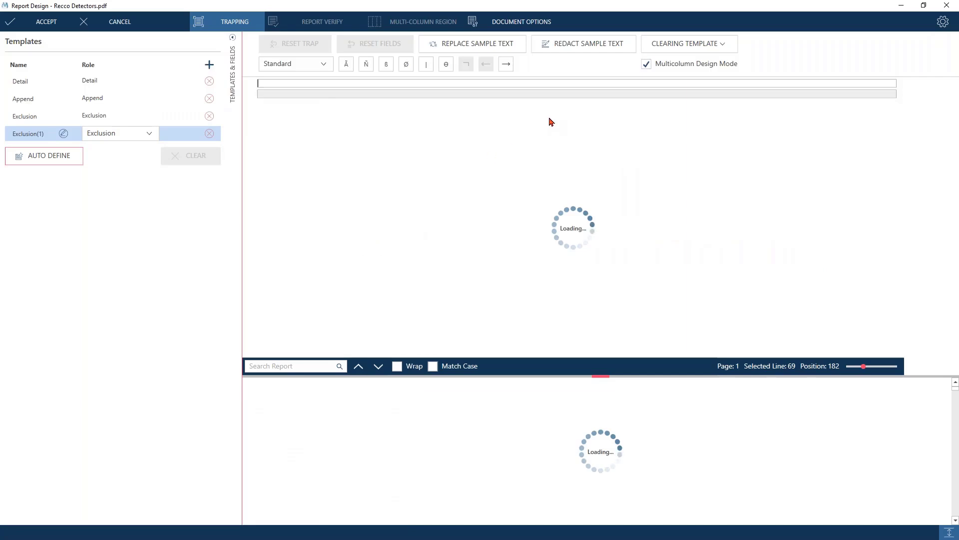
{"action": "scroll", "coordinate": [560, 121], "scroll_direction": "up", "scroll_amount": 5}
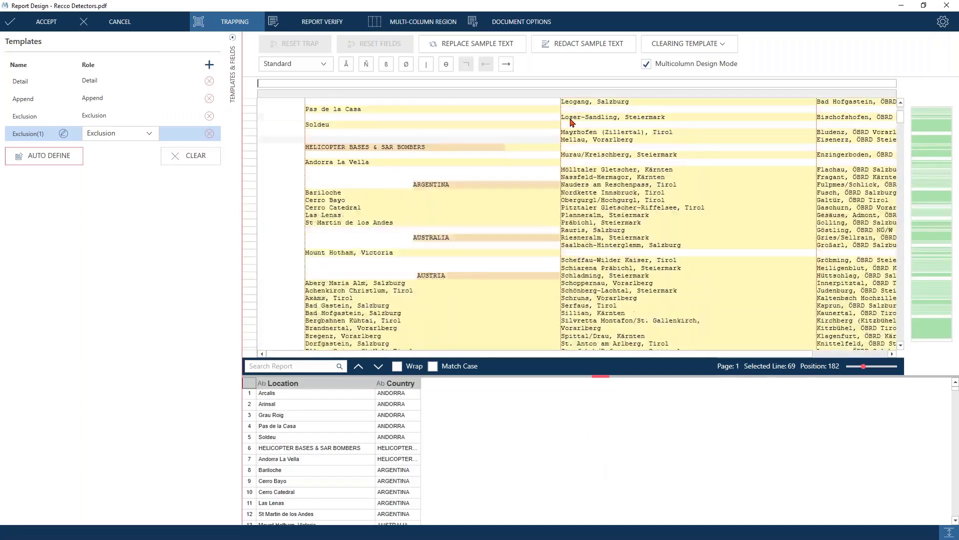
{"action": "scroll", "coordinate": [572, 122], "scroll_direction": "up", "scroll_amount": 3}
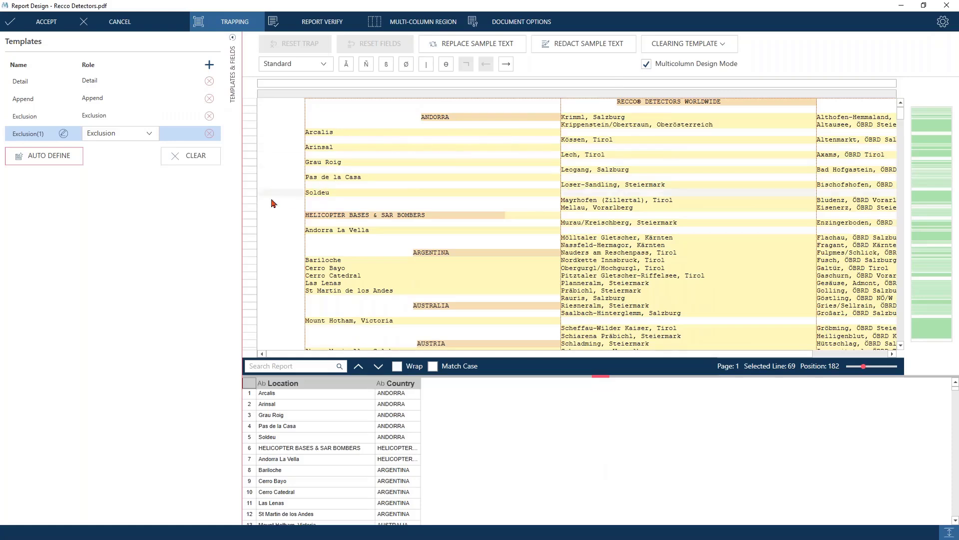
Try to replace the first Exclusion template's sample text with the RECCO® DETECTORS WORLDWIDE line
{"action": "left_click", "coordinate": [36, 117]}
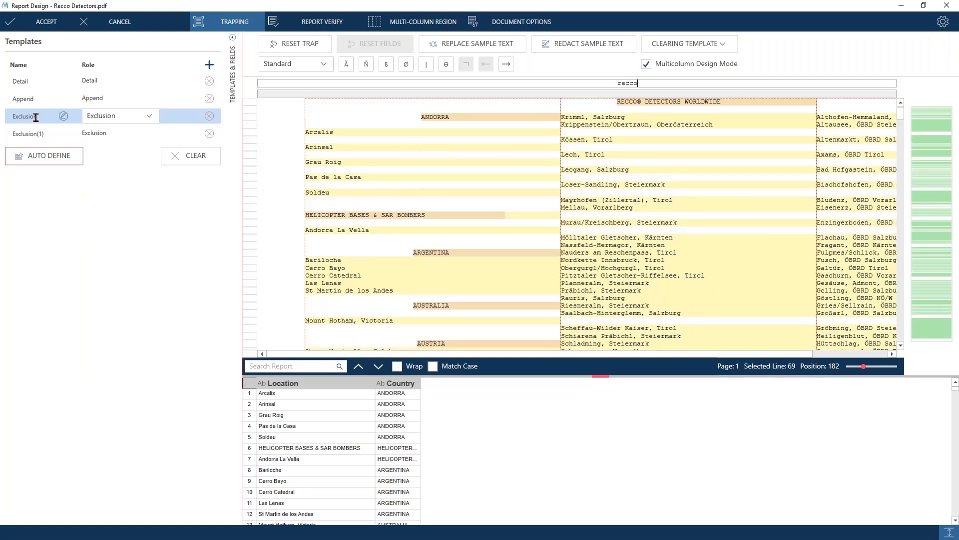
{"action": "left_click", "coordinate": [252, 106]}
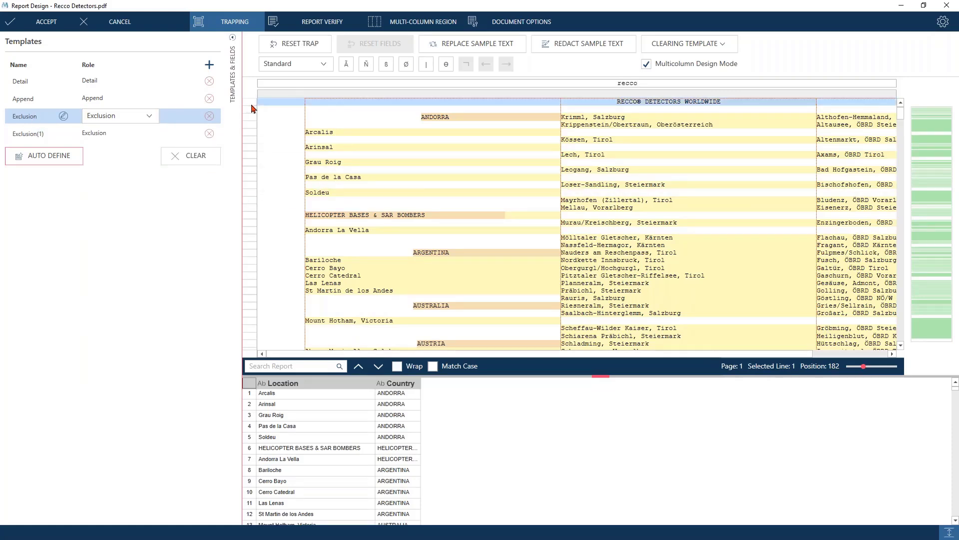
{"action": "right_click", "coordinate": [253, 106]}
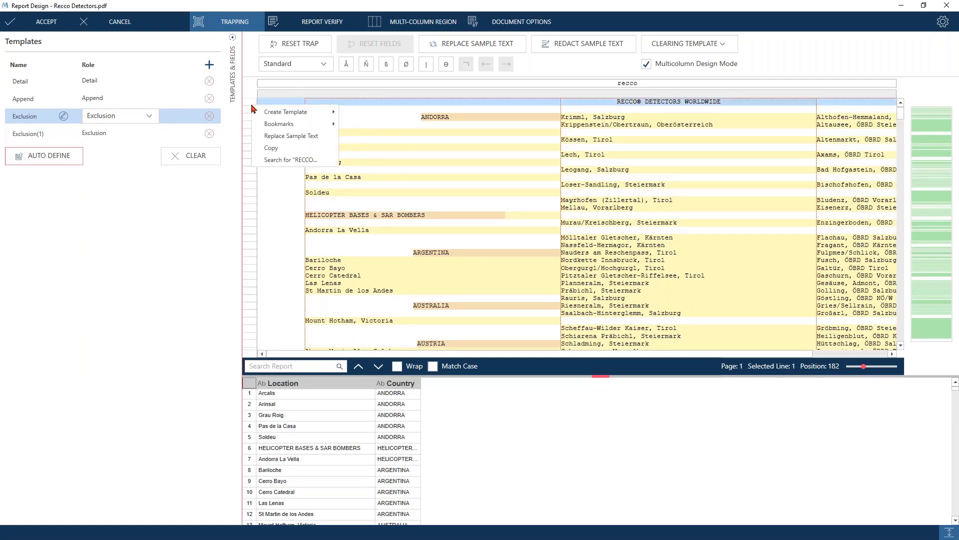
{"action": "left_click", "coordinate": [291, 135]}
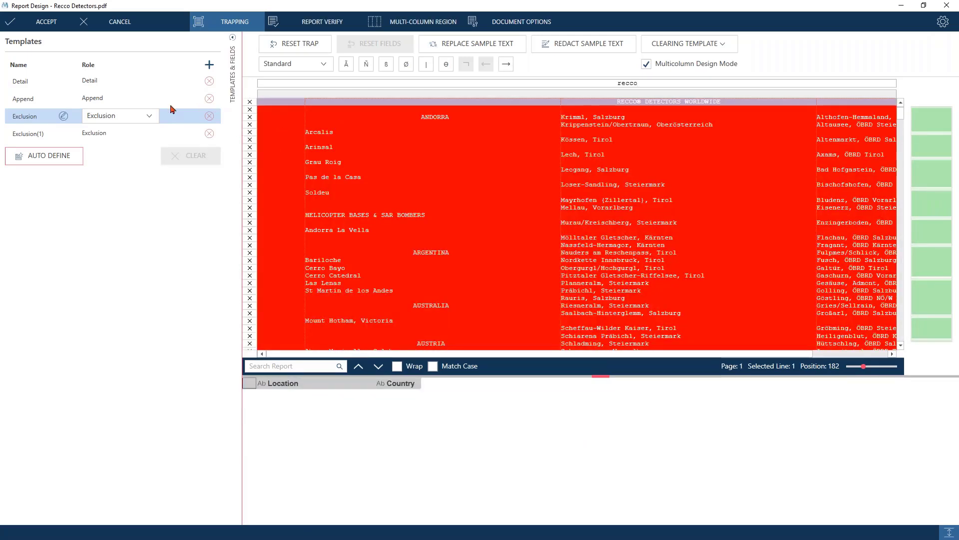
{"action": "left_click", "coordinate": [265, 102]}
{"action": "right_click", "coordinate": [264, 102]}
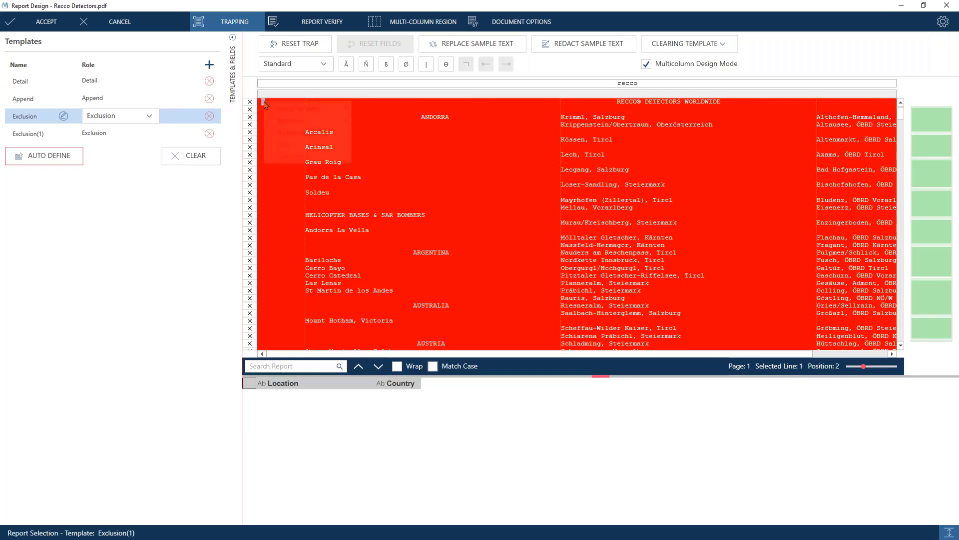
{"action": "left_click", "coordinate": [316, 133]}
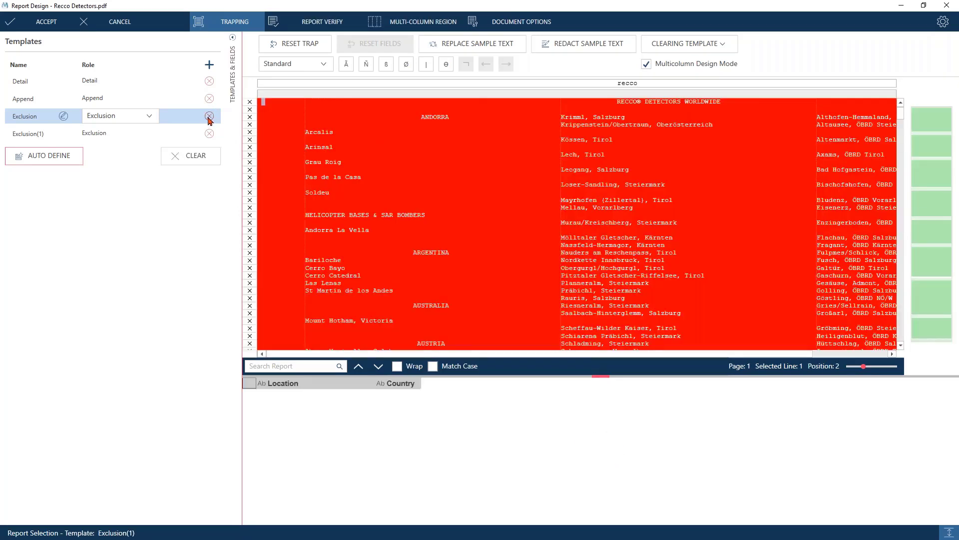
Delete both Exclusion templates and check the RECCO footer and header lines between the first two pages
{"action": "left_click", "coordinate": [208, 116]}
{"action": "left_click", "coordinate": [508, 304]}
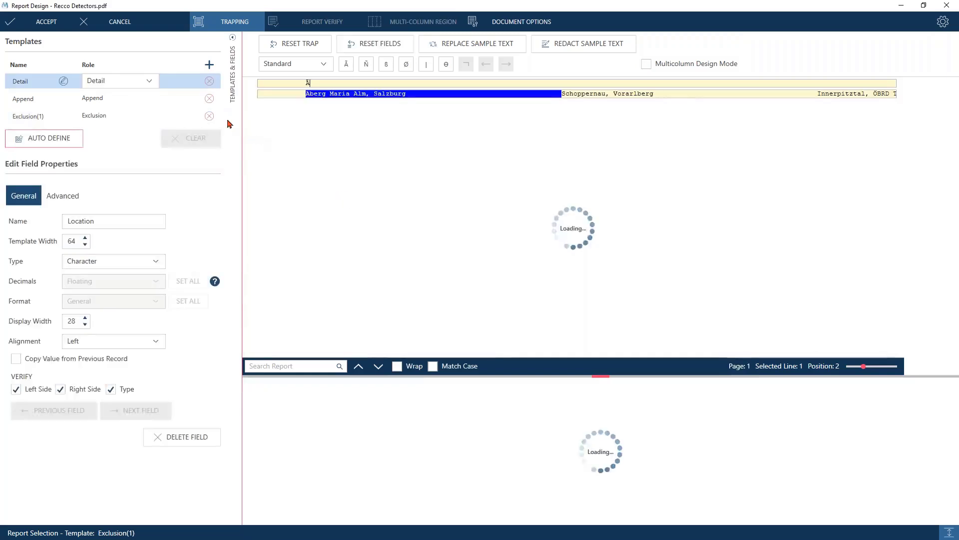
{"action": "left_click", "coordinate": [209, 116]}
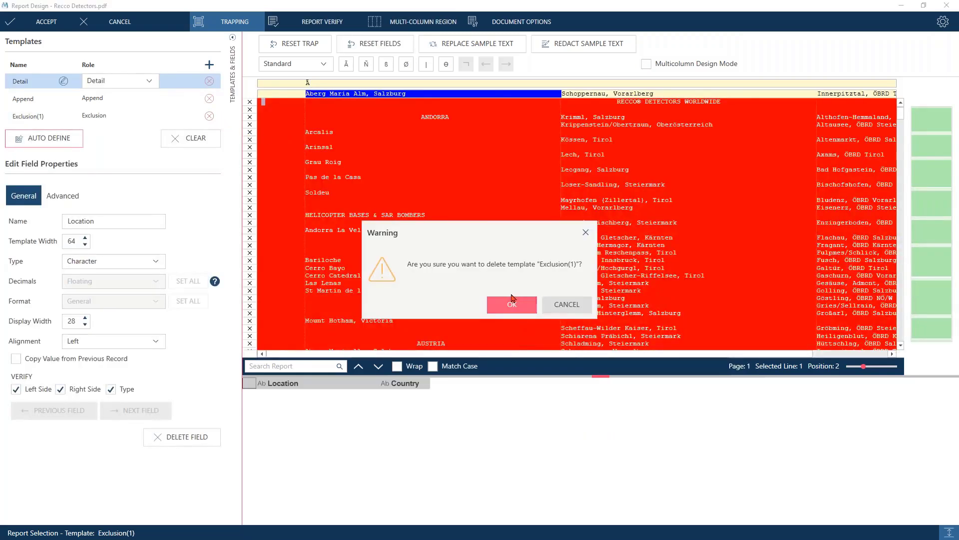
{"action": "left_click", "coordinate": [514, 302]}
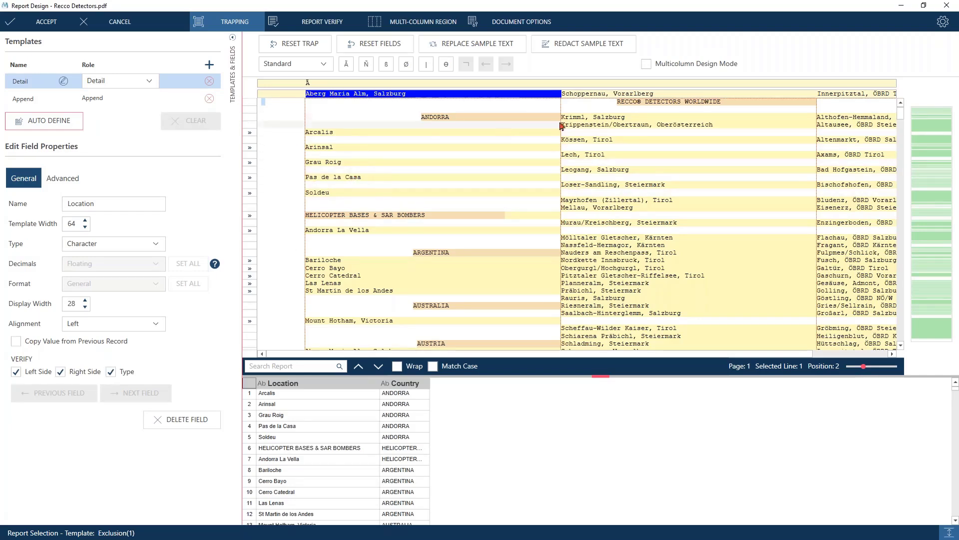
{"action": "scroll", "coordinate": [623, 175], "scroll_direction": "down", "scroll_amount": 10}
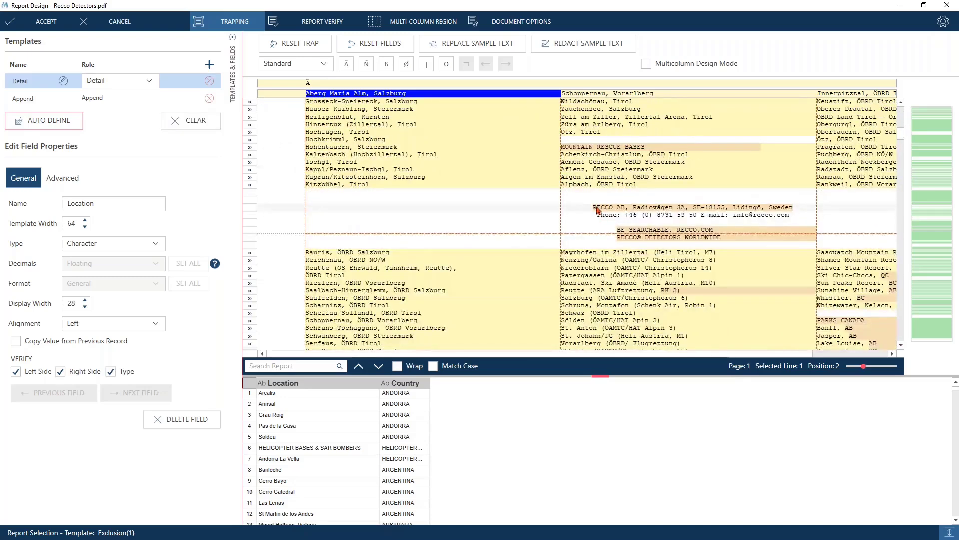
Accept the report design and examine the Location and Country rows of the Recco Detectors table
{"action": "left_click_drag", "start_coordinate": [593, 205], "coordinate": [796, 237]}
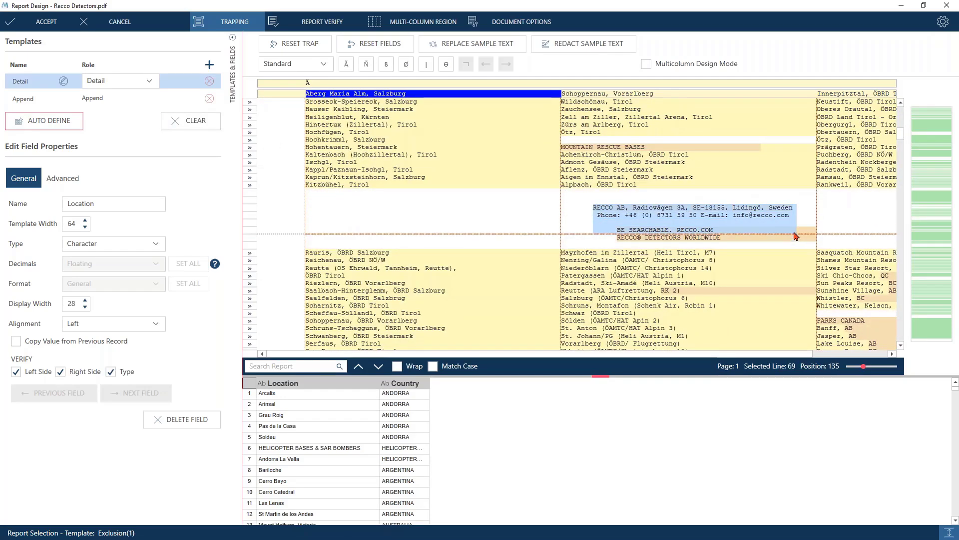
{"action": "left_click", "coordinate": [46, 22]}
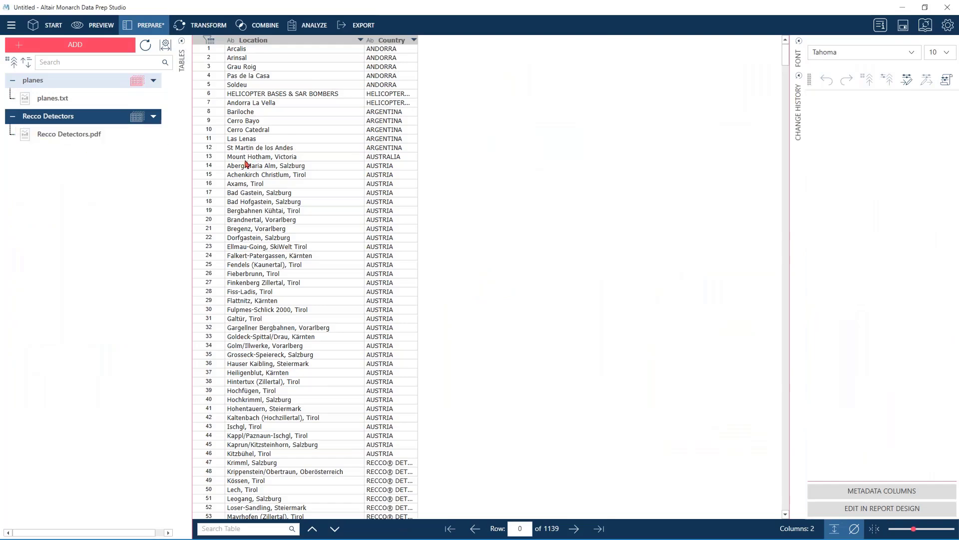
{"action": "scroll", "coordinate": [283, 186], "scroll_direction": "down", "scroll_amount": 20}
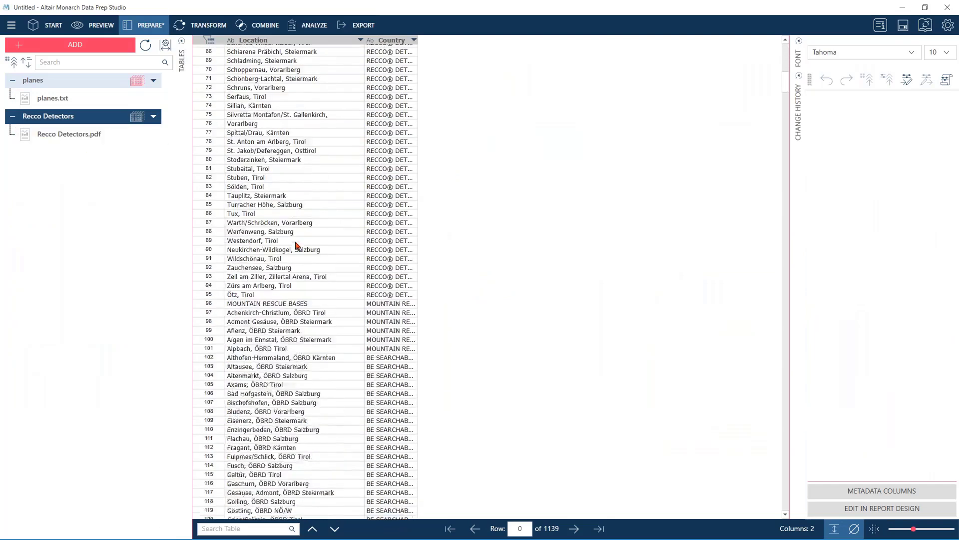
{"action": "scroll", "coordinate": [308, 233], "scroll_direction": "up", "scroll_amount": 20}
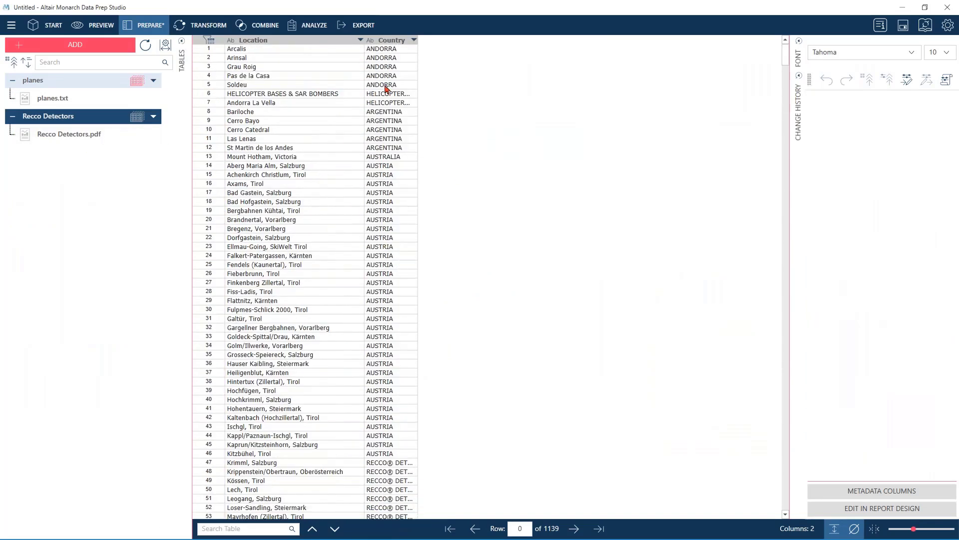
{"action": "left_click_drag", "start_coordinate": [390, 85], "coordinate": [400, 381]}
{"action": "scroll", "coordinate": [393, 462], "scroll_direction": "down", "scroll_amount": 13}
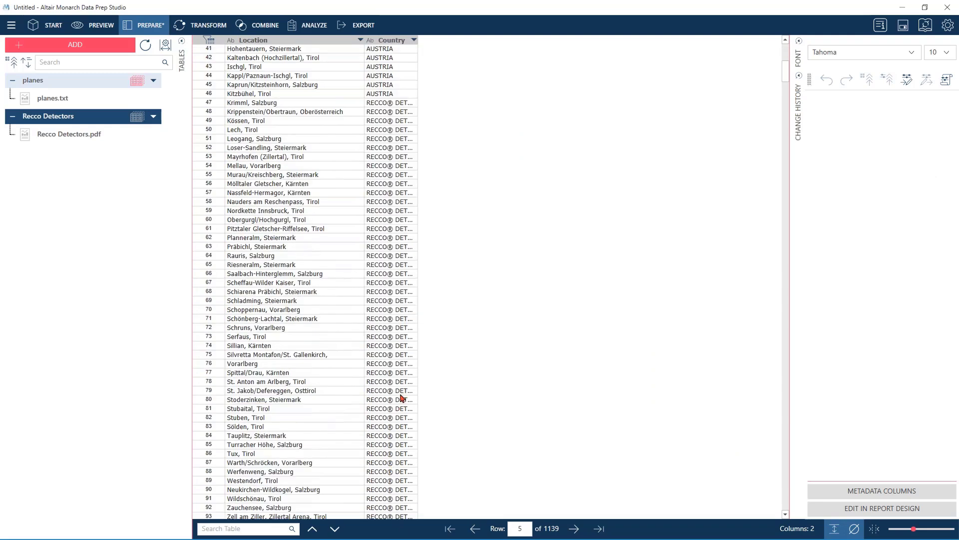
{"action": "scroll", "coordinate": [403, 390], "scroll_direction": "down", "scroll_amount": 11}
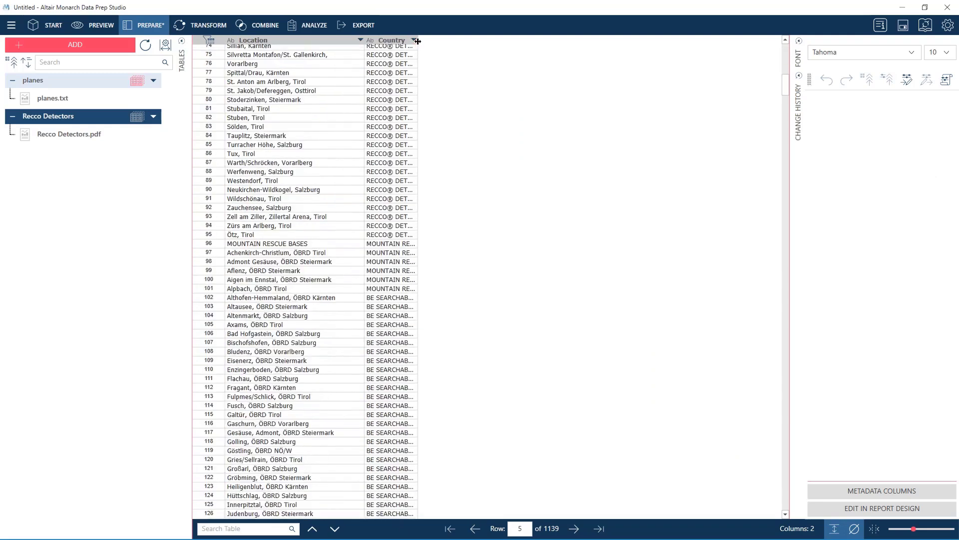
Widen the Country column to a display width of 32 and review its values down the table
{"action": "left_click_drag", "start_coordinate": [417, 41], "coordinate": [519, 44]}
{"action": "scroll", "coordinate": [447, 270], "scroll_direction": "down", "scroll_amount": 7}
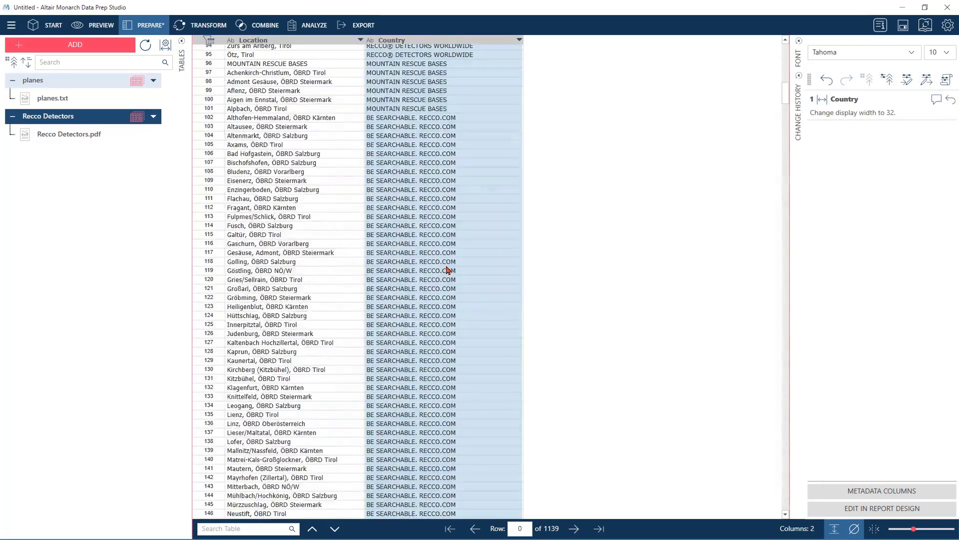
{"action": "scroll", "coordinate": [448, 264], "scroll_direction": "up", "scroll_amount": 20}
{"action": "scroll", "coordinate": [453, 251], "scroll_direction": "down", "scroll_amount": 9}
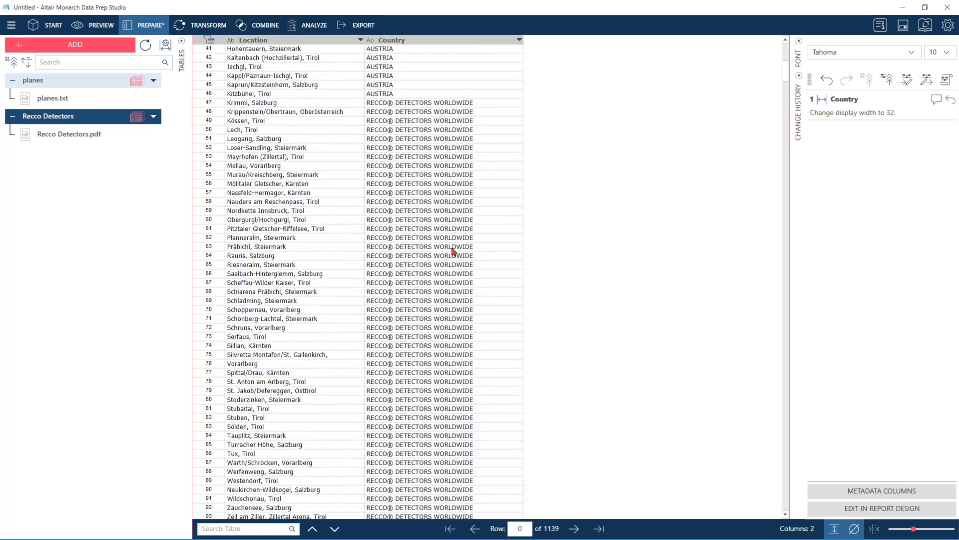
{"action": "scroll", "coordinate": [453, 251], "scroll_direction": "down", "scroll_amount": 20}
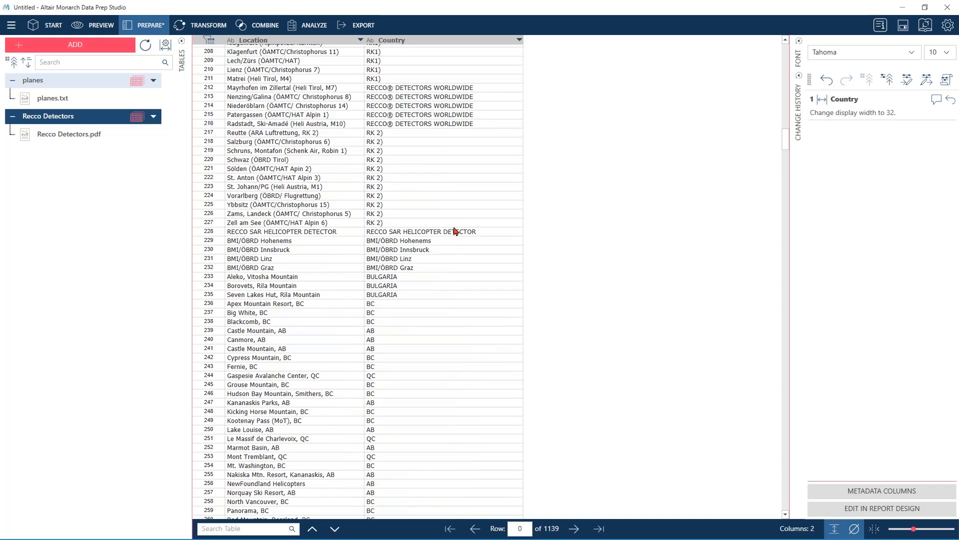
{"action": "scroll", "coordinate": [455, 230], "scroll_direction": "down", "scroll_amount": 20}
{"action": "scroll", "coordinate": [455, 231], "scroll_direction": "up", "scroll_amount": 19}
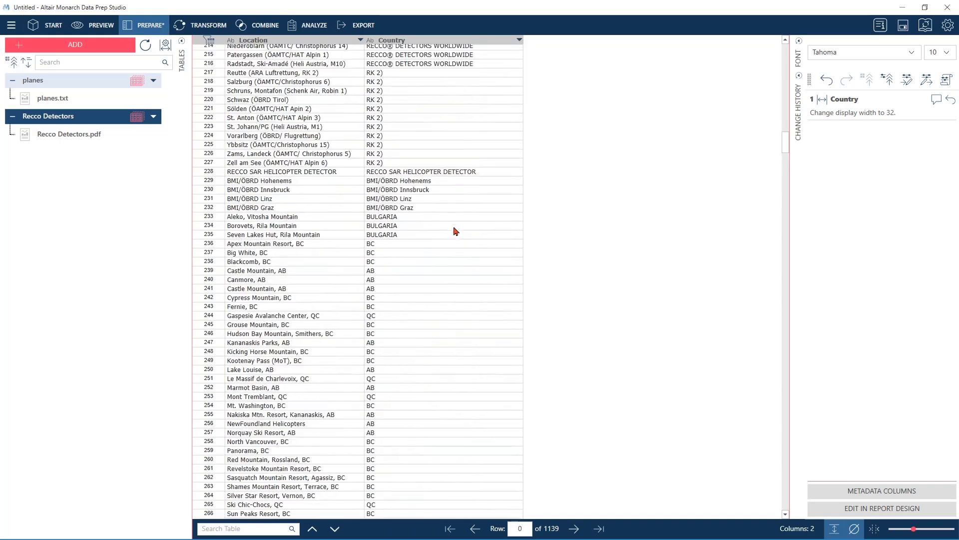
Trace the Reutte (ARA Luftrettung, RK 2) row back to its source line in the PDF report and check the RK 2 text
{"action": "left_click", "coordinate": [302, 245]}
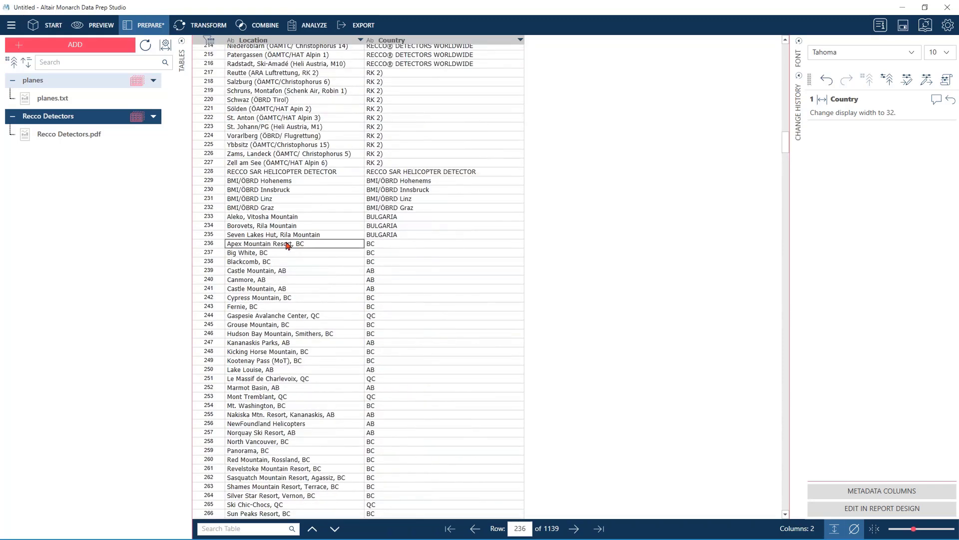
{"action": "left_click", "coordinate": [274, 75]}
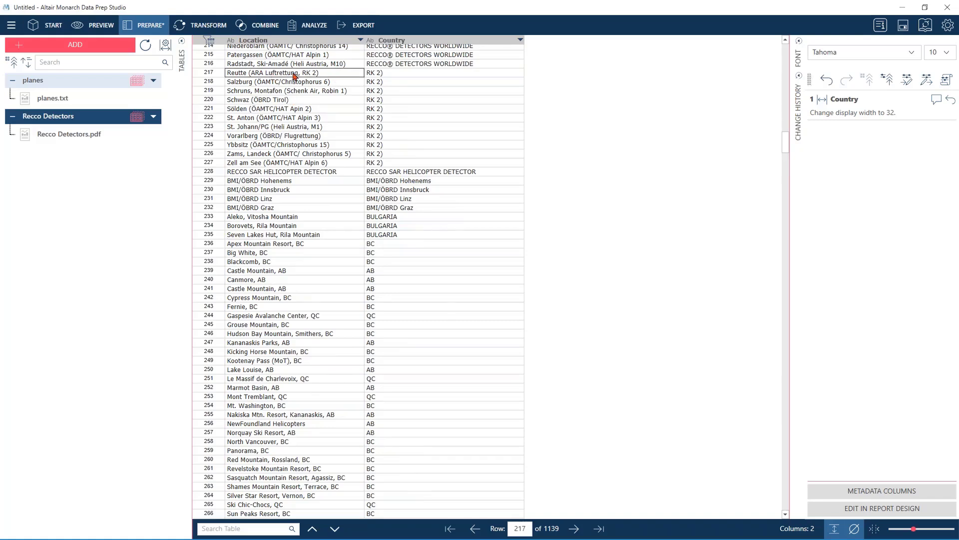
{"action": "right_click", "coordinate": [295, 76]}
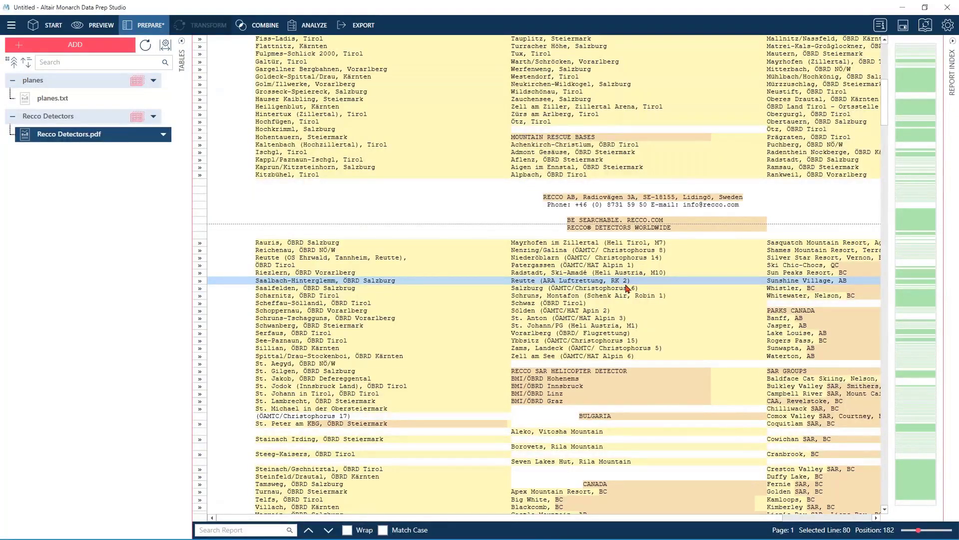
{"action": "left_click", "coordinate": [618, 282]}
{"action": "left_click", "coordinate": [620, 283]}
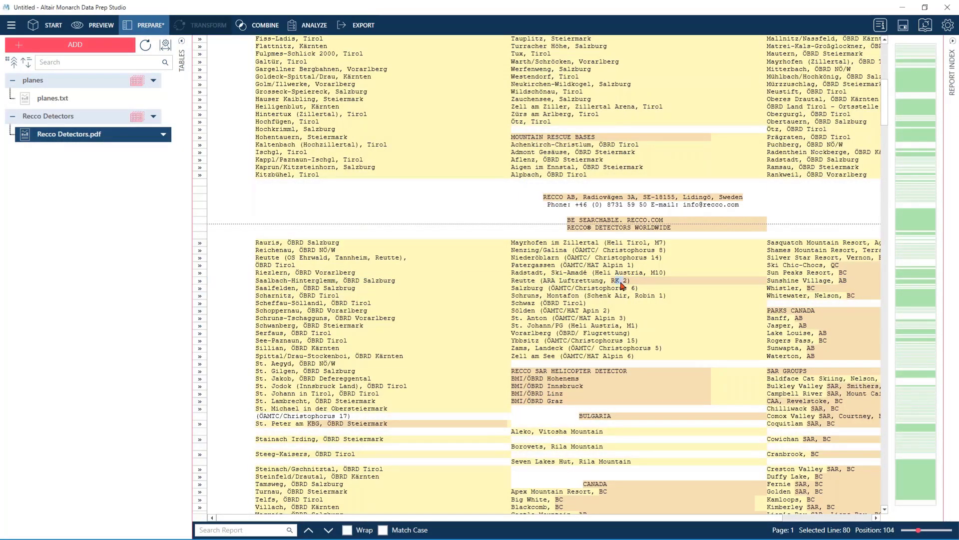
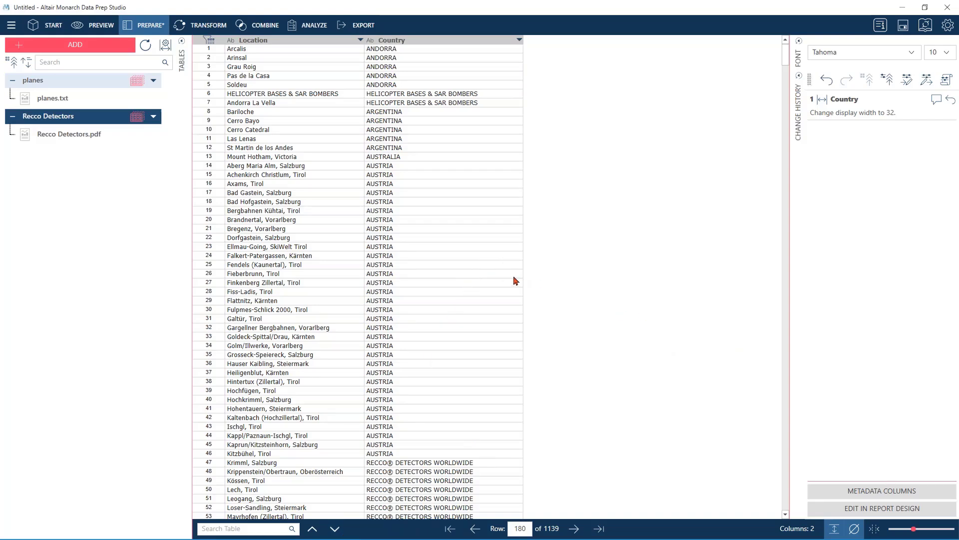
Reopen the Recco Detectors table in a maximized Report Design window and check the multi-column region settings
{"action": "left_click", "coordinate": [878, 508]}
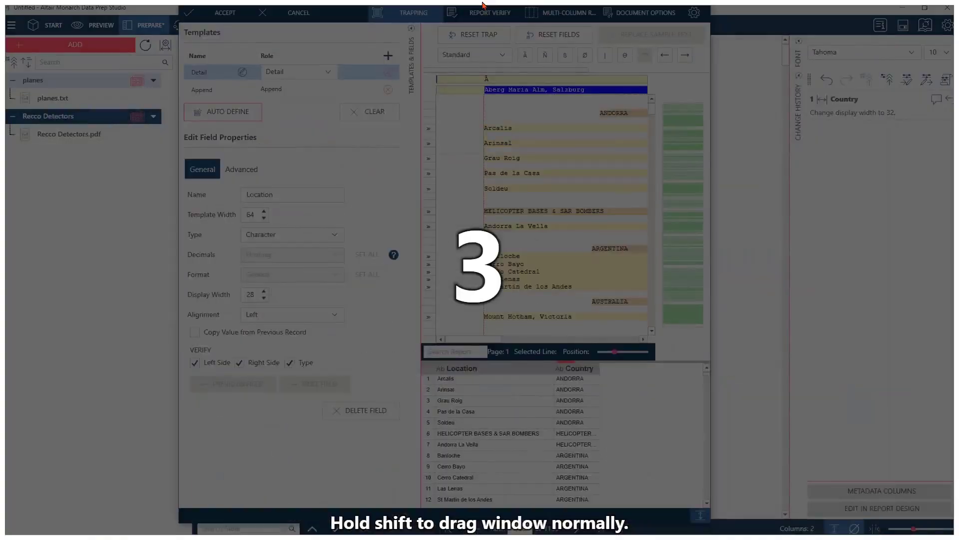
{"action": "left_click_drag", "start_coordinate": [483, 5], "coordinate": [483, 10]}
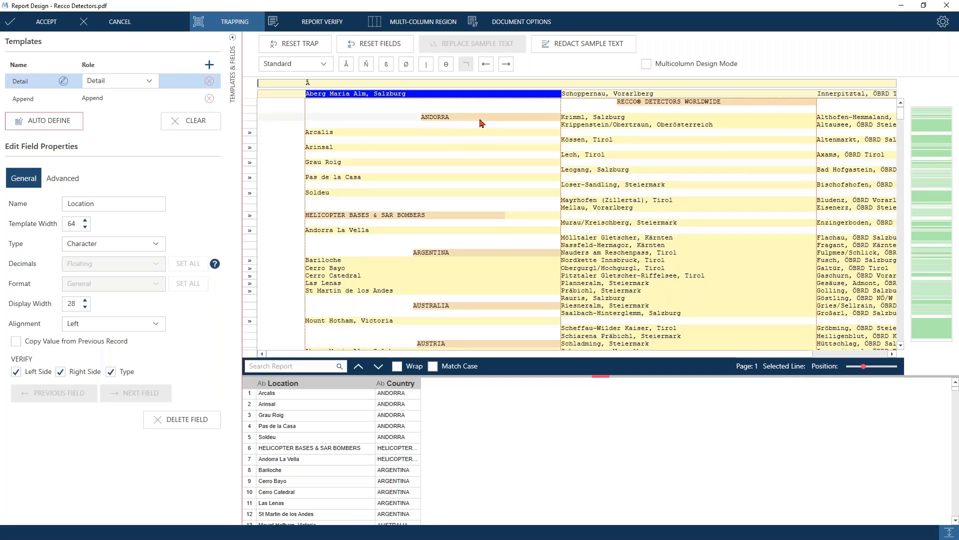
{"action": "left_click", "coordinate": [428, 25]}
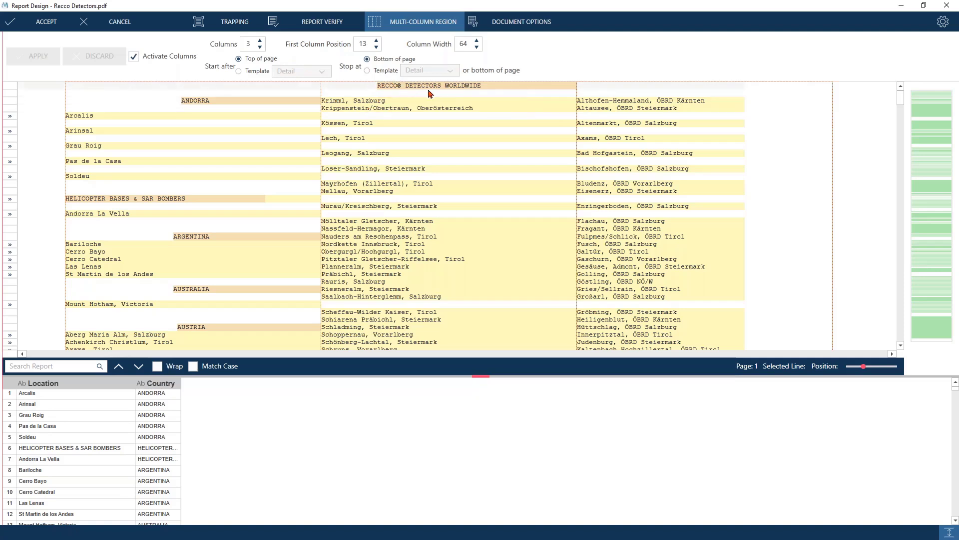
{"action": "left_click", "coordinate": [234, 22]}
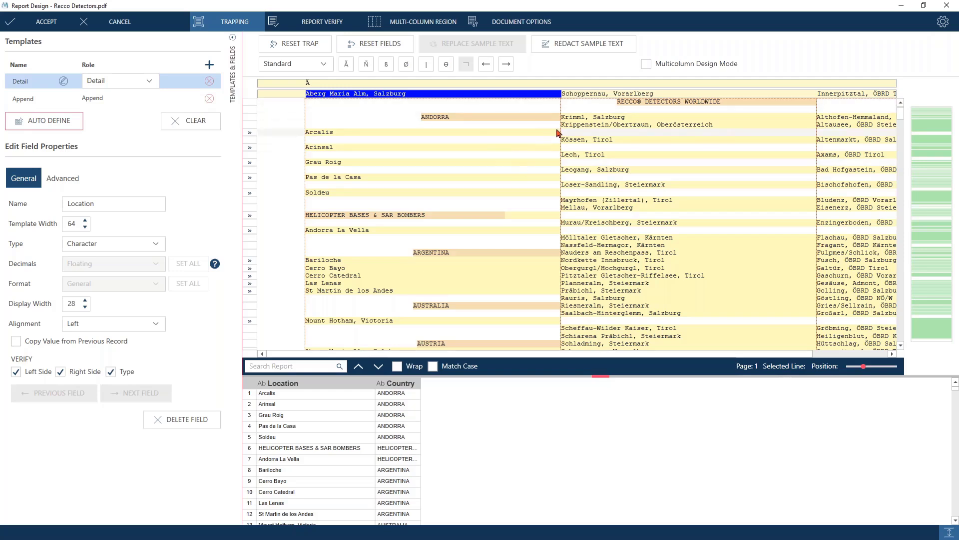
Create a Page Header template from the RECCO® DETECTORS WORLDWIDE line and the blank line below it on the first page
{"action": "left_click", "coordinate": [250, 112]}
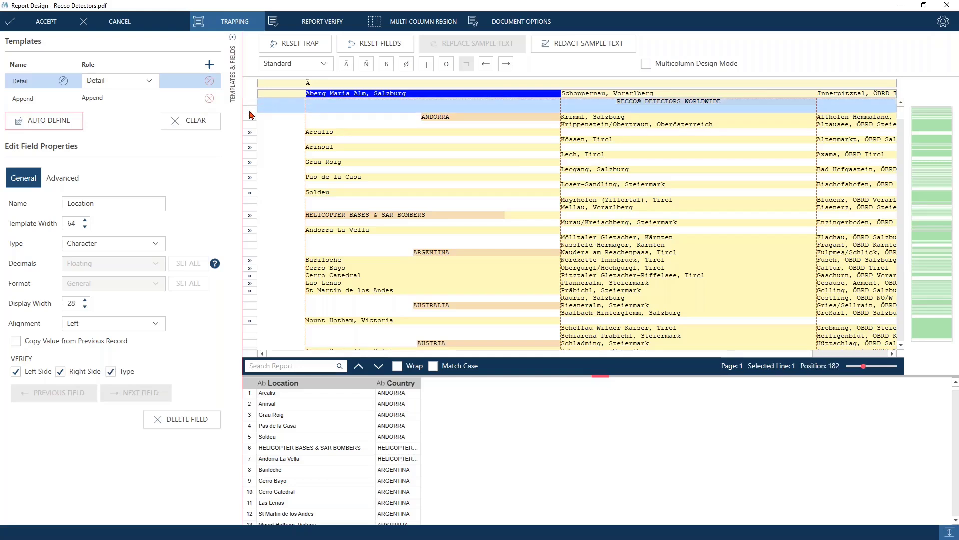
{"action": "right_click", "coordinate": [251, 108]}
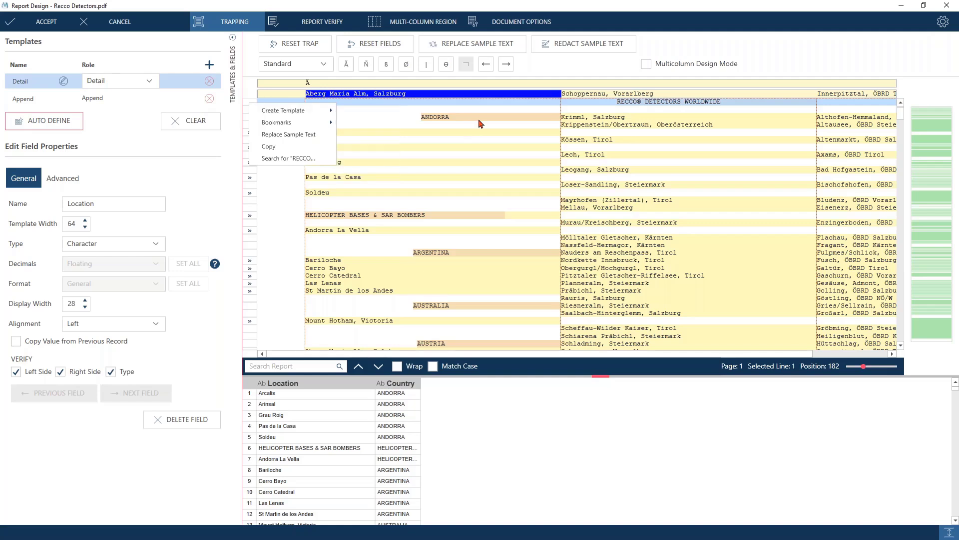
{"action": "left_click", "coordinate": [259, 103]}
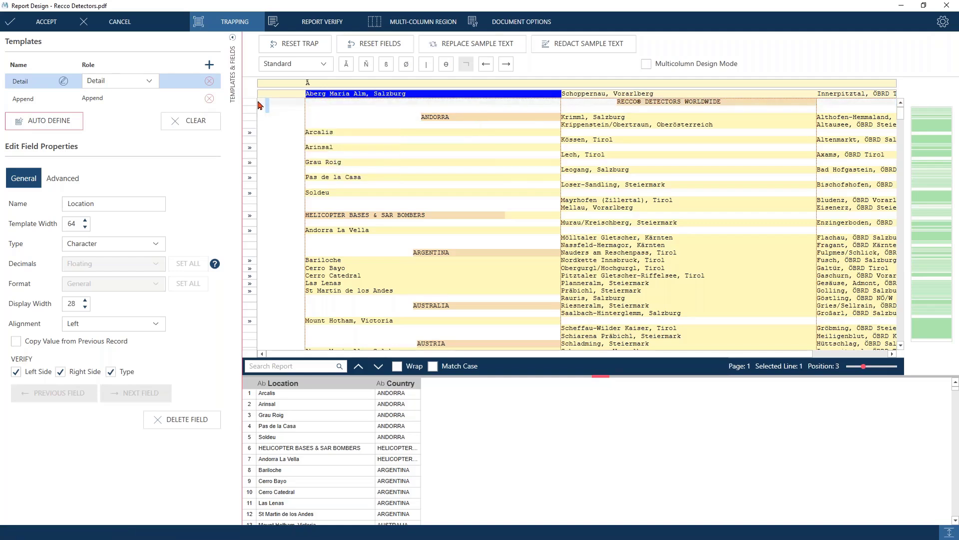
{"action": "left_click", "coordinate": [251, 110]}
{"action": "right_click", "coordinate": [259, 103]}
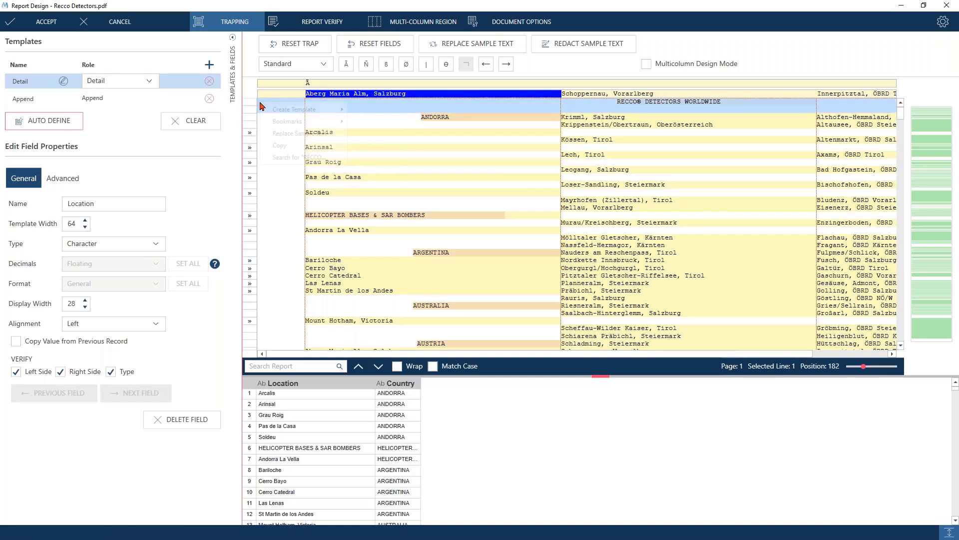
{"action": "mouse_move", "coordinate": [289, 109]}
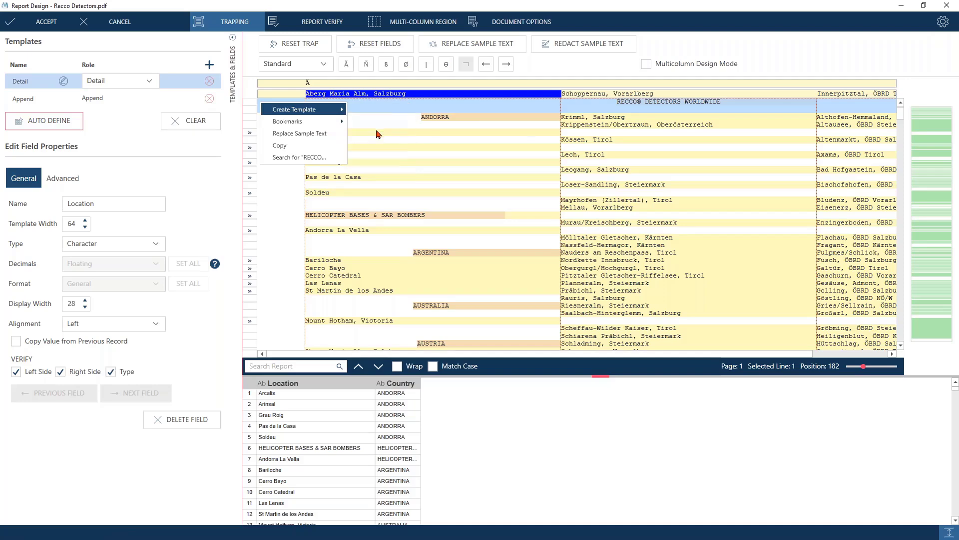
{"action": "left_click", "coordinate": [375, 133]}
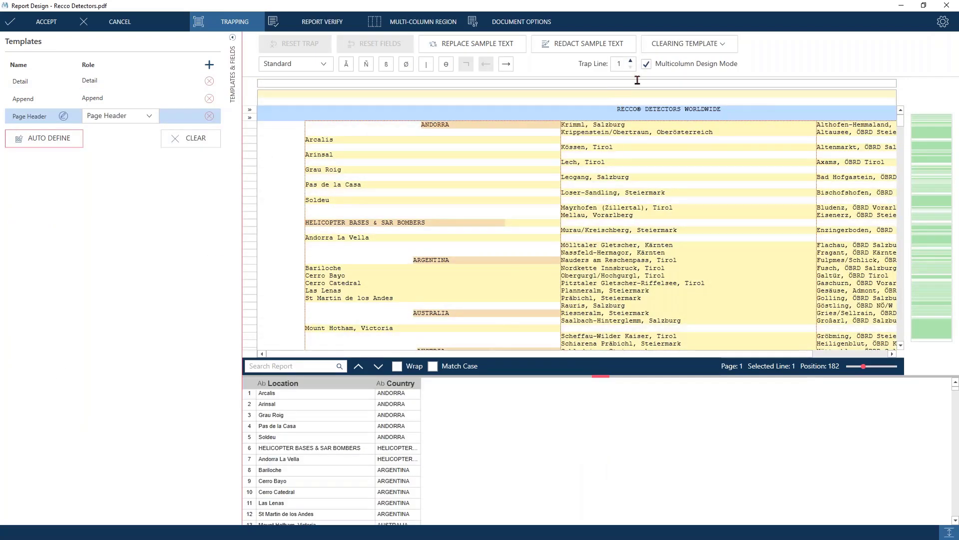
Turn off Multicolumn Design Mode, trap the page header on "recco", and define its RECCO® DETECTORS WORLDWIDE text as a field named Title
{"action": "left_click", "coordinate": [647, 64]}
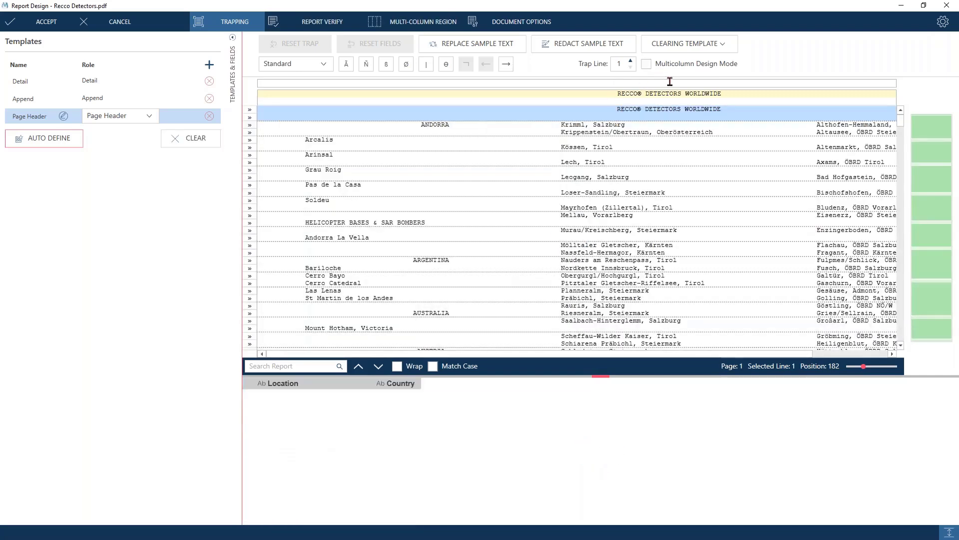
{"action": "type", "text": "recco"}
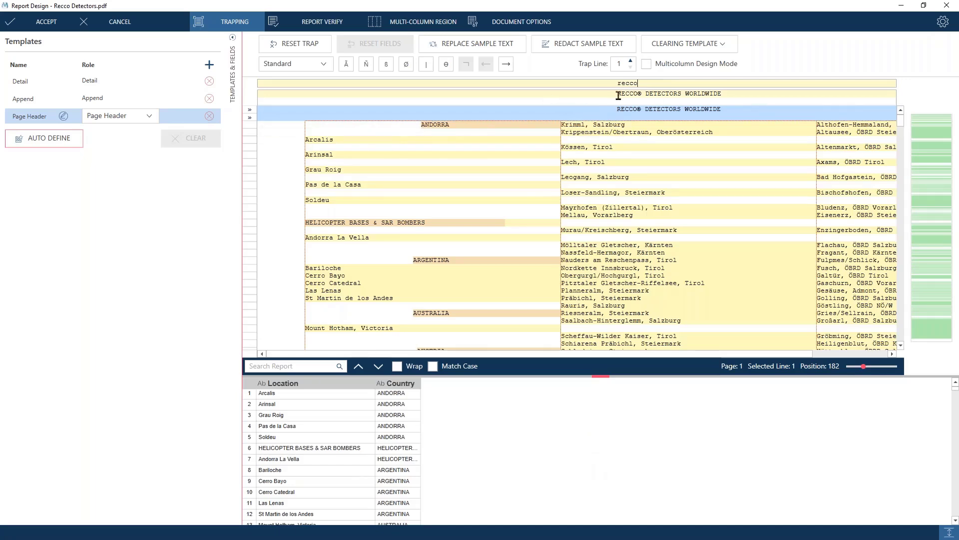
{"action": "left_click_drag", "start_coordinate": [618, 95], "coordinate": [726, 95]}
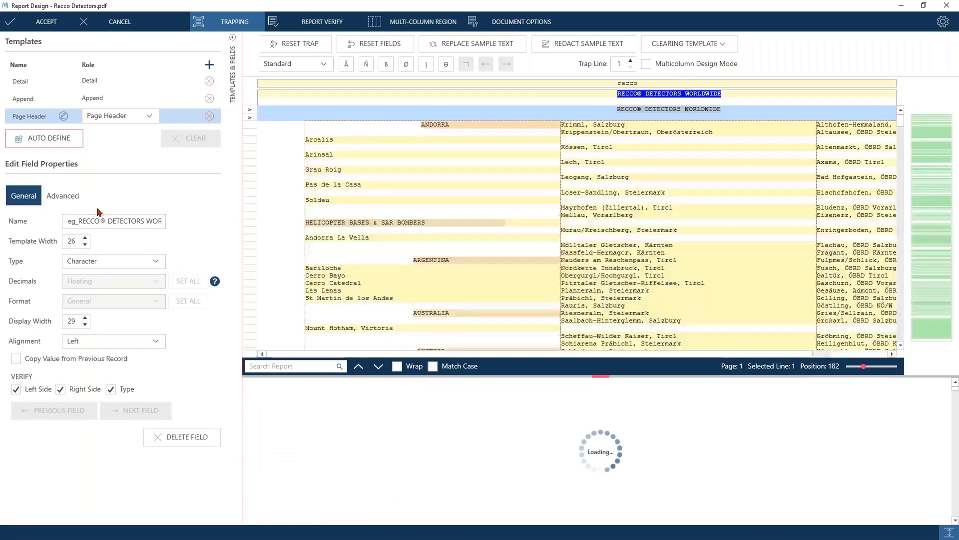
{"action": "triple_click", "coordinate": [152, 222]}
{"action": "type", "text": "Title"}
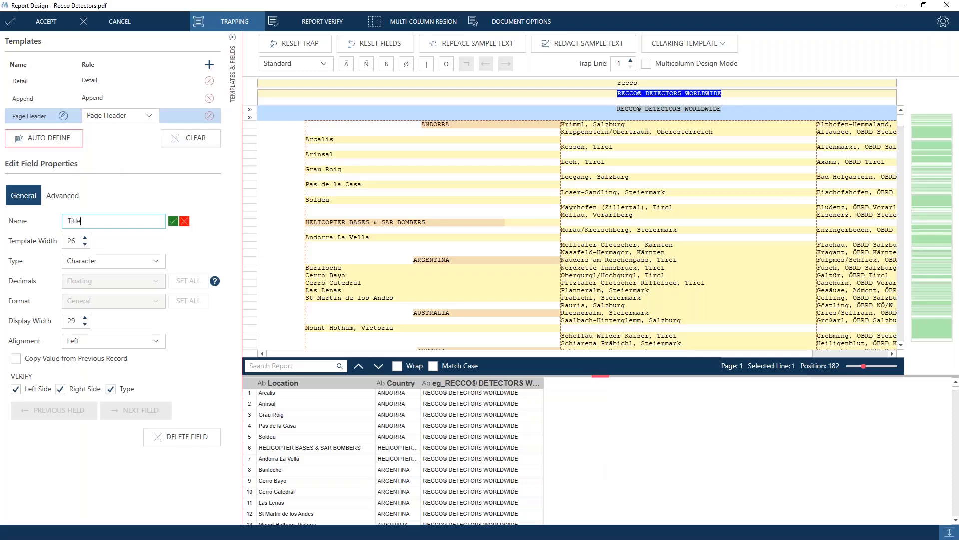
{"action": "key", "text": "Return"}
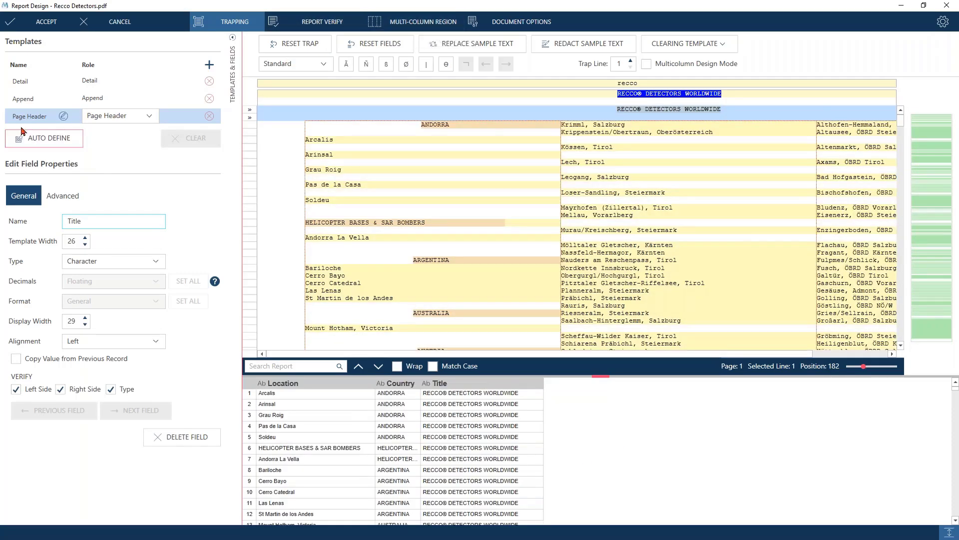
Set the multi-column region to start after the Page Header template instead of the top of the page
{"action": "left_click", "coordinate": [417, 22]}
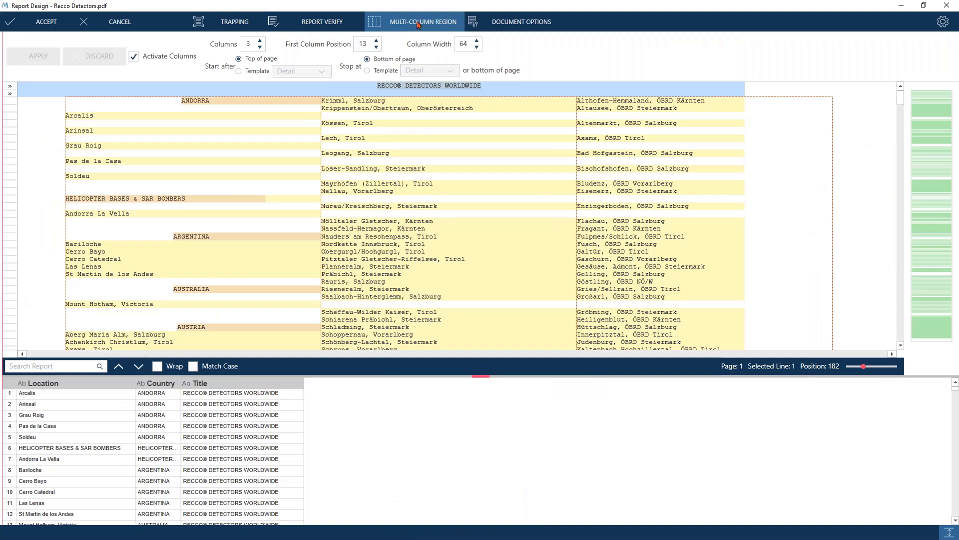
{"action": "left_click", "coordinate": [307, 131]}
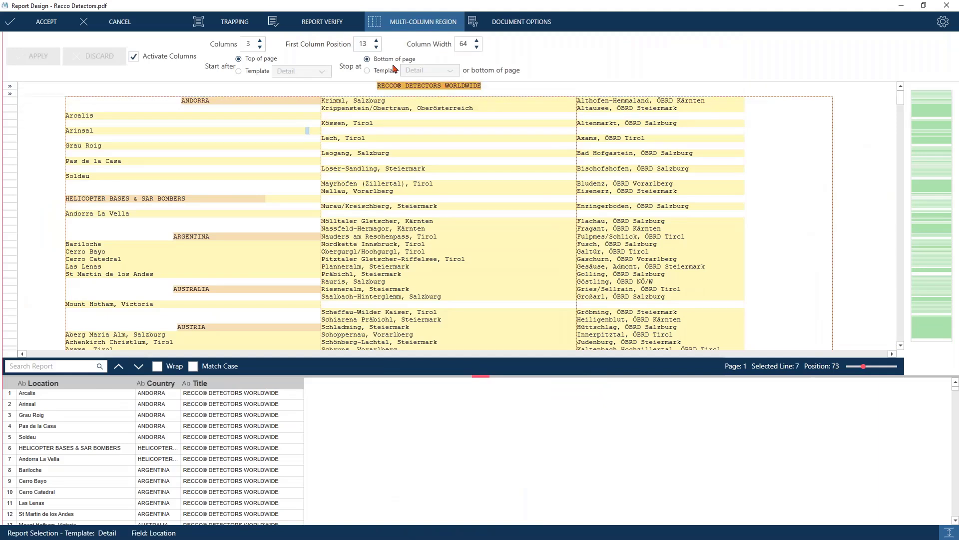
{"action": "left_click", "coordinate": [239, 71]}
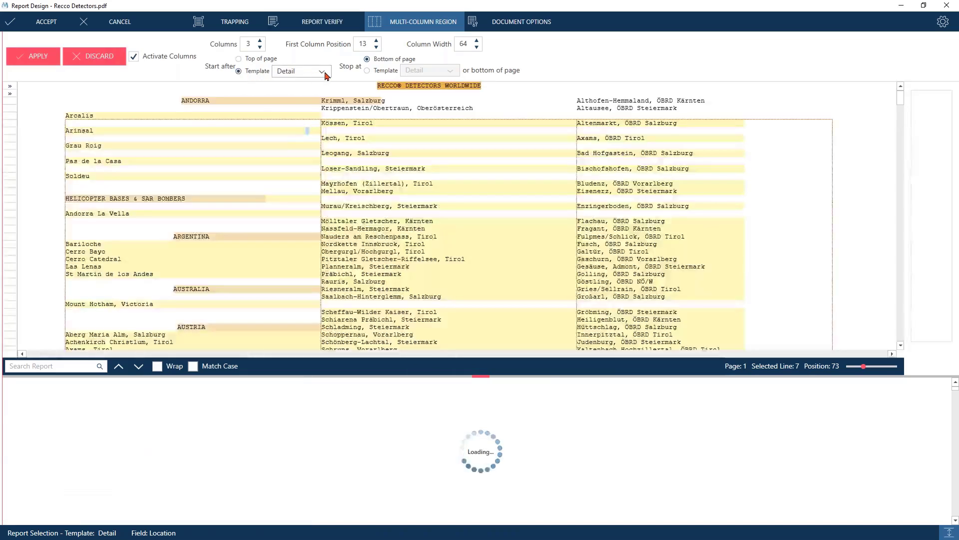
{"action": "left_click", "coordinate": [322, 74]}
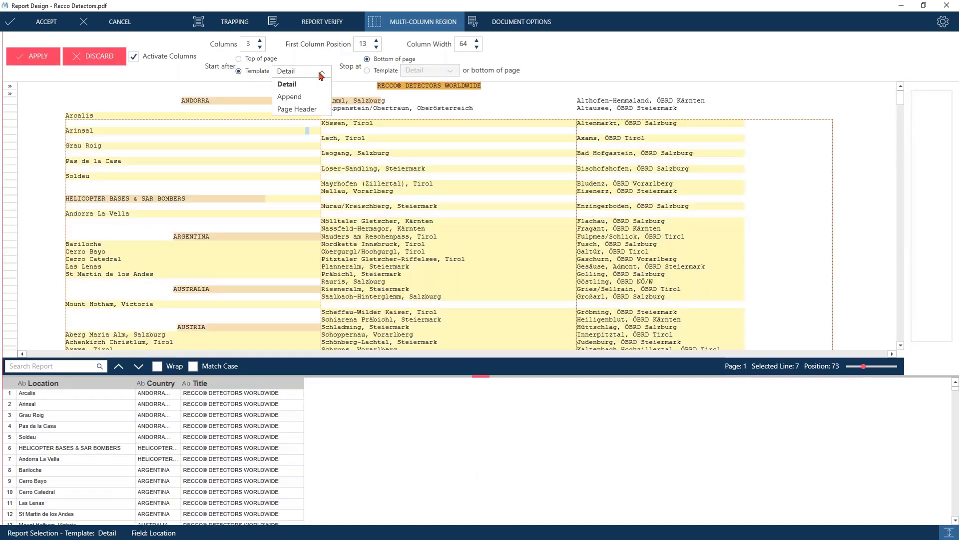
{"action": "left_click", "coordinate": [299, 109]}
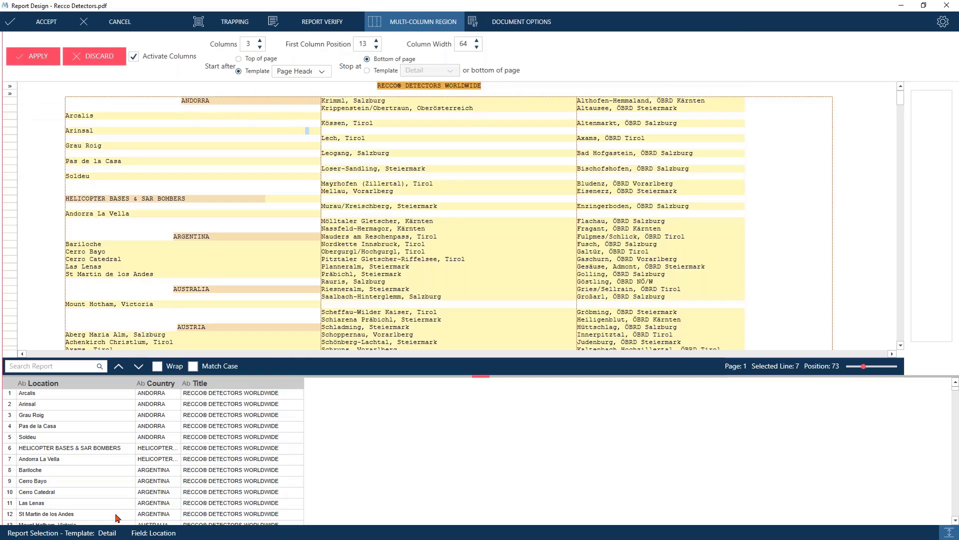
Review the extracted rows in the preview table and the first page's footer lines, and apply the multi-column region settings
{"action": "scroll", "coordinate": [194, 470], "scroll_direction": "down", "scroll_amount": 2}
{"action": "scroll", "coordinate": [195, 471], "scroll_direction": "down", "scroll_amount": 20}
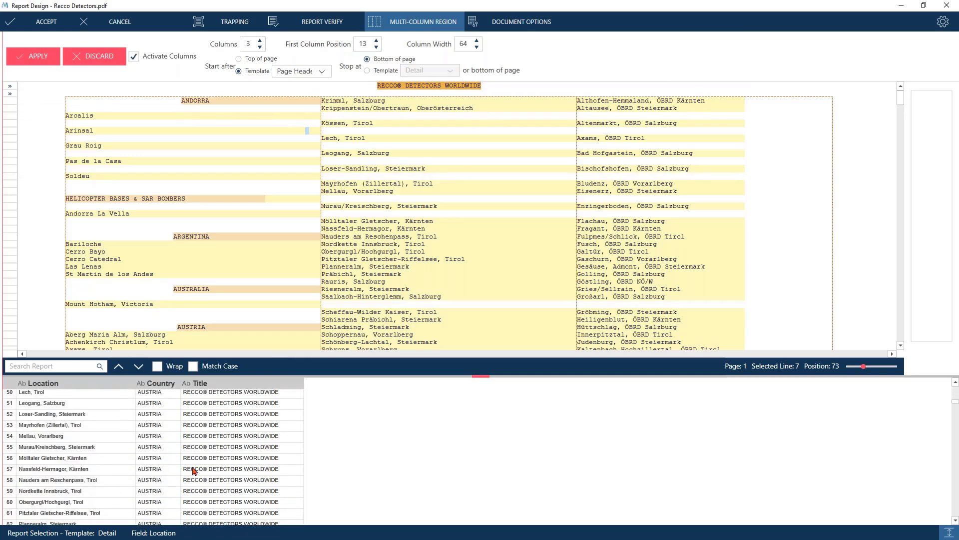
{"action": "scroll", "coordinate": [194, 470], "scroll_direction": "down", "scroll_amount": 20}
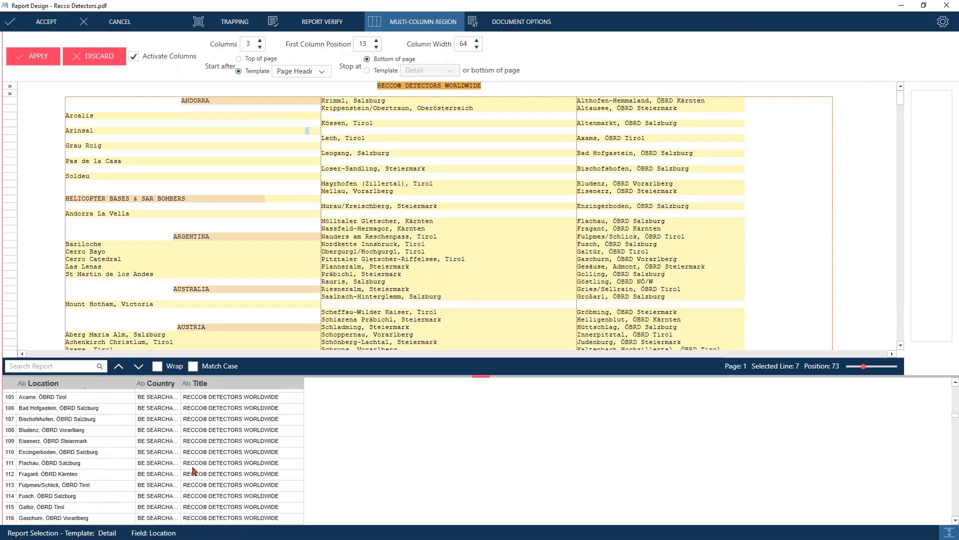
{"action": "scroll", "coordinate": [194, 471], "scroll_direction": "up", "scroll_amount": 20}
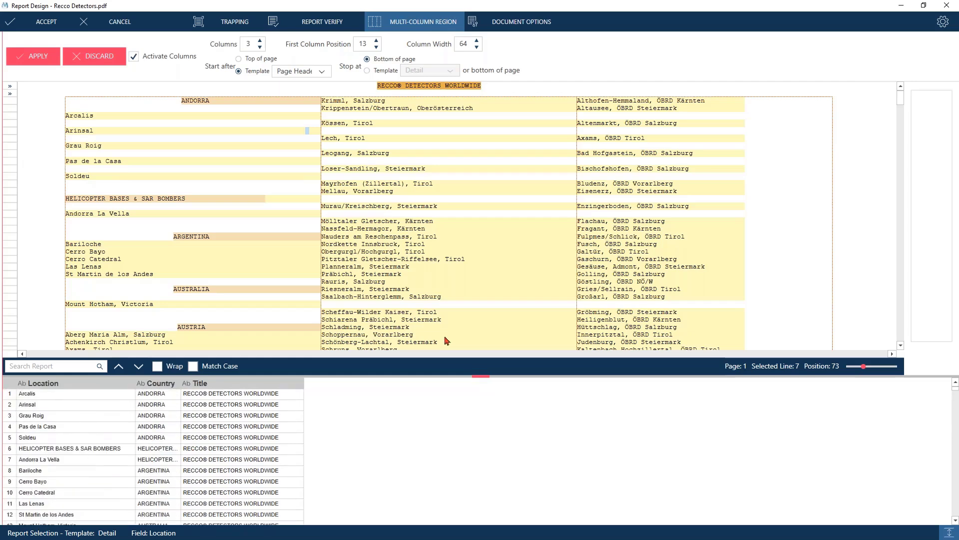
{"action": "scroll", "coordinate": [408, 111], "scroll_direction": "down", "scroll_amount": 8}
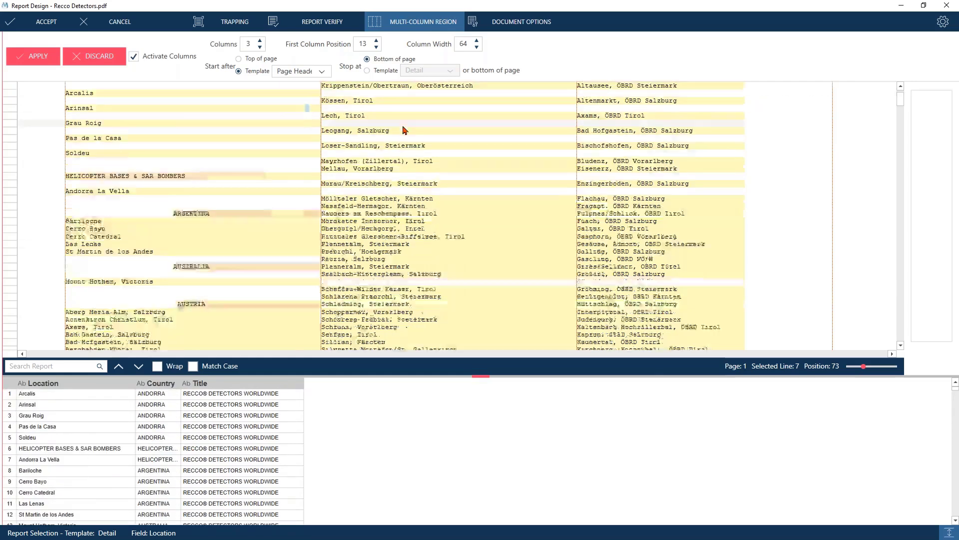
{"action": "scroll", "coordinate": [403, 131], "scroll_direction": "down", "scroll_amount": 8}
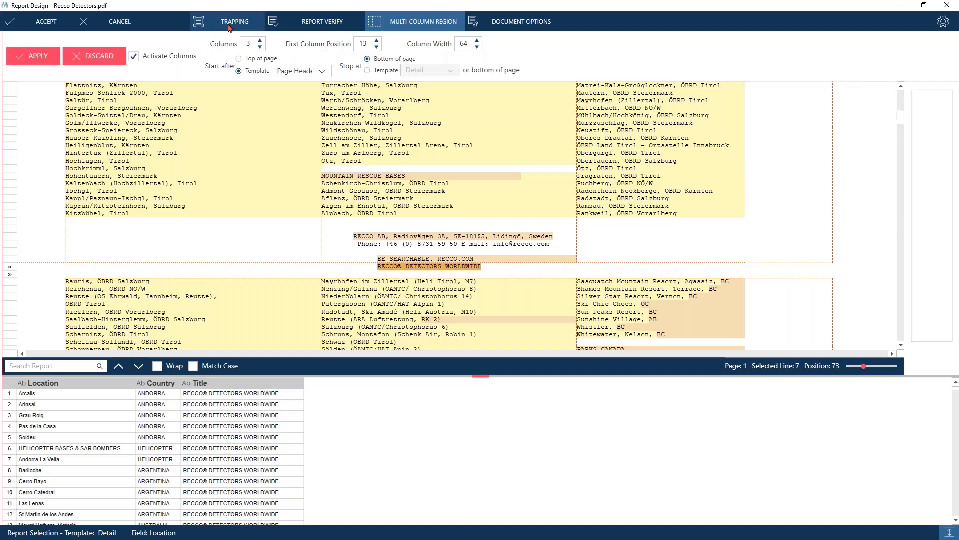
{"action": "left_click", "coordinate": [47, 61]}
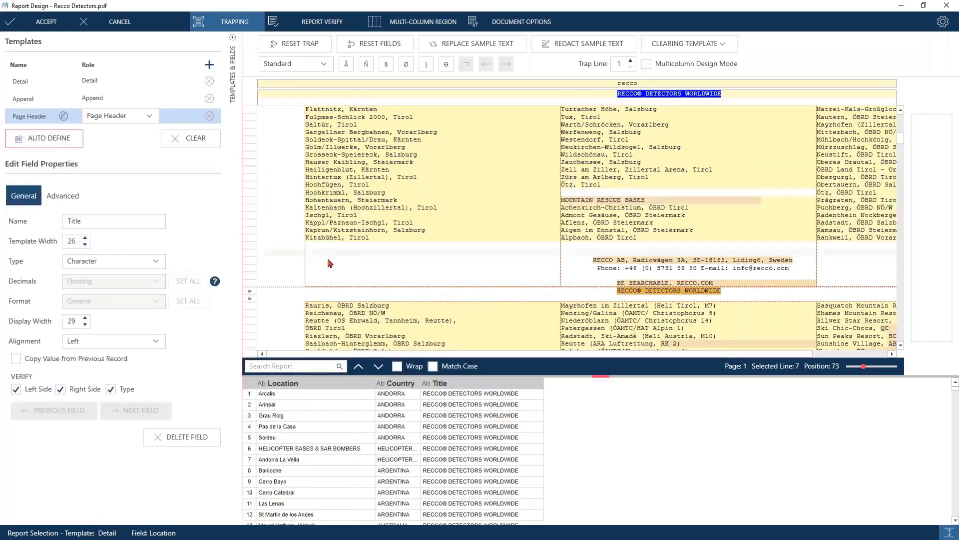
Create a Group Footer template from the four footer lines at the end of the first page, from the RECCO AB line through BE SEARCHABLE. RECCO.COM
{"action": "left_click_drag", "start_coordinate": [250, 261], "coordinate": [251, 285]}
{"action": "right_click", "coordinate": [249, 284]}
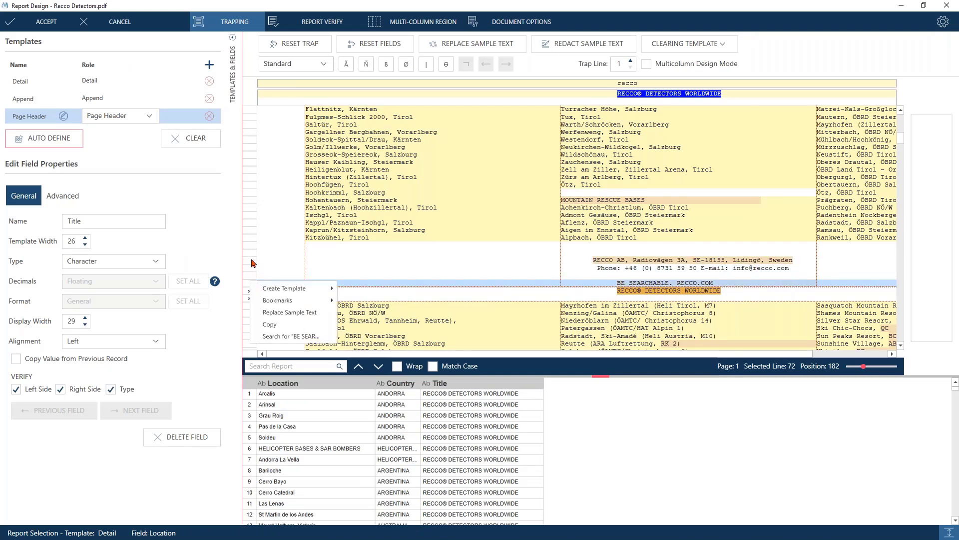
{"action": "key", "text": "Escape"}
{"action": "right_click", "coordinate": [262, 261]}
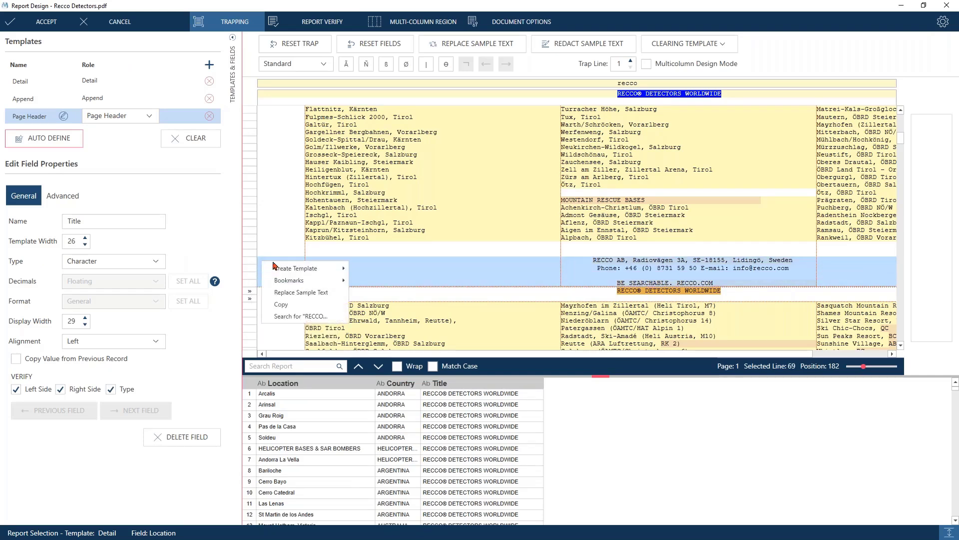
{"action": "left_click", "coordinate": [378, 283]}
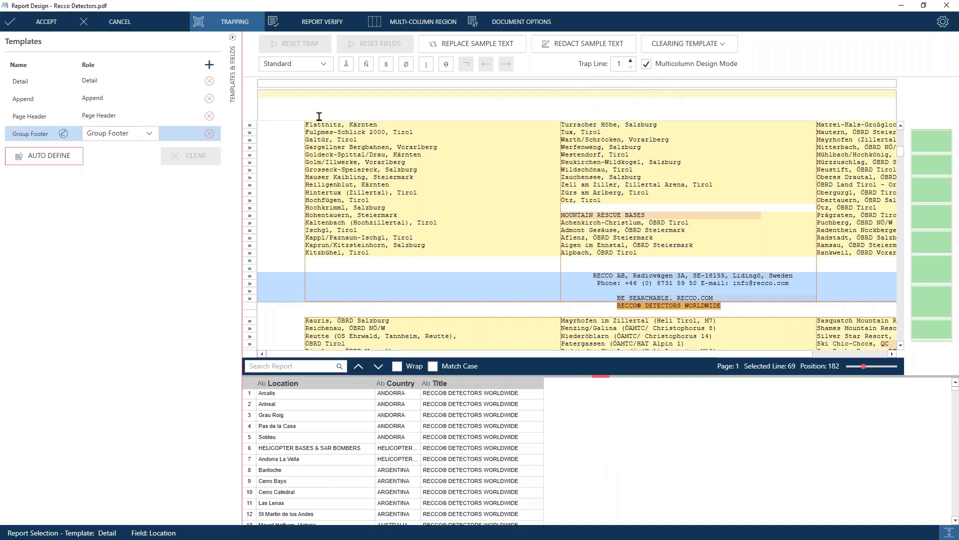
Turn off Multicolumn Design Mode for the Group Footer template and trap its first line on "recco"
{"action": "left_click_drag", "start_coordinate": [311, 215], "coordinate": [550, 210]}
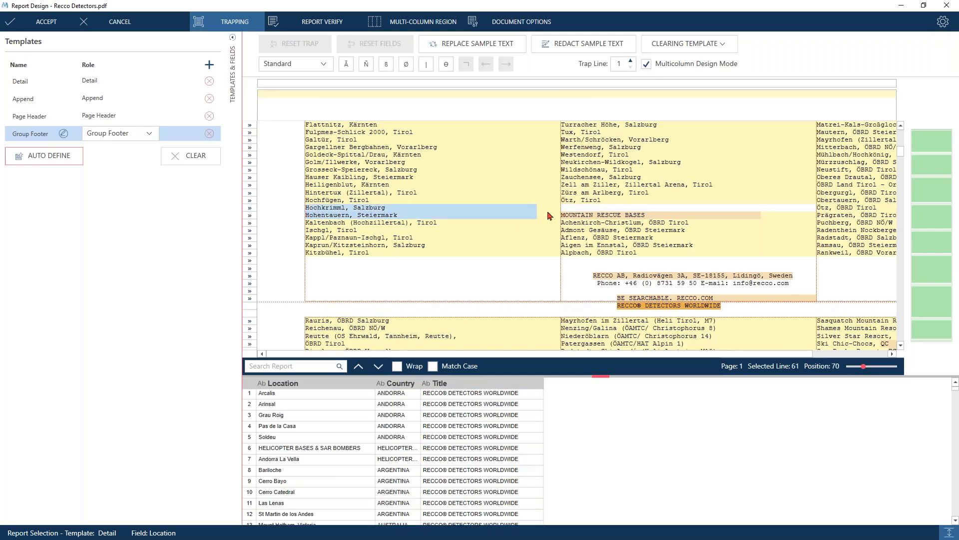
{"action": "left_click", "coordinate": [646, 64]}
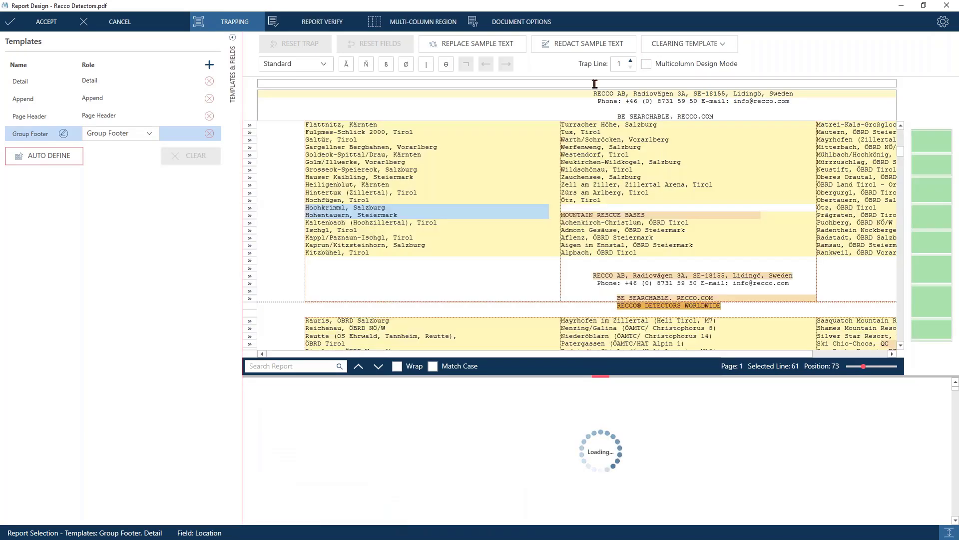
{"action": "type", "text": "recco"}
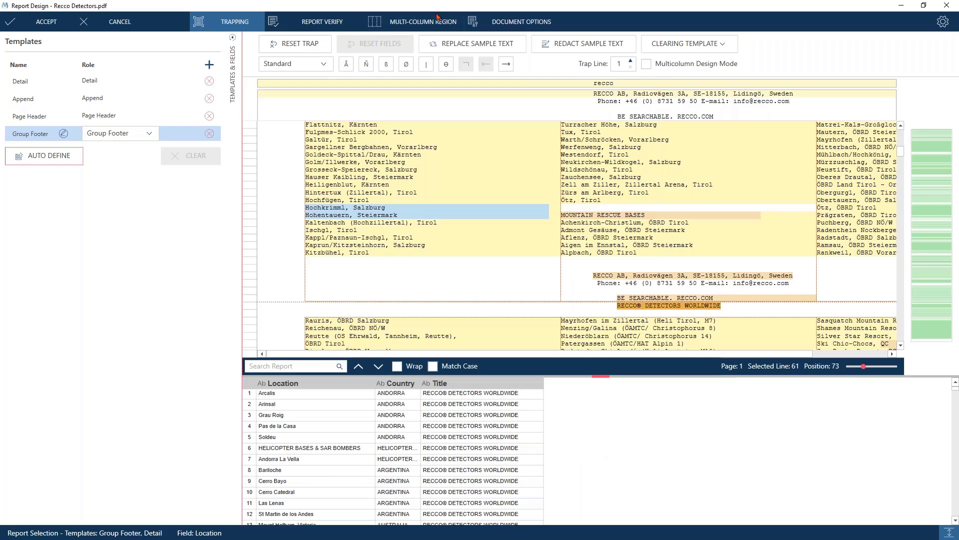
Set the multi-column region to stop at the Group Footer template instead of the bottom of the page
{"action": "left_click", "coordinate": [415, 23]}
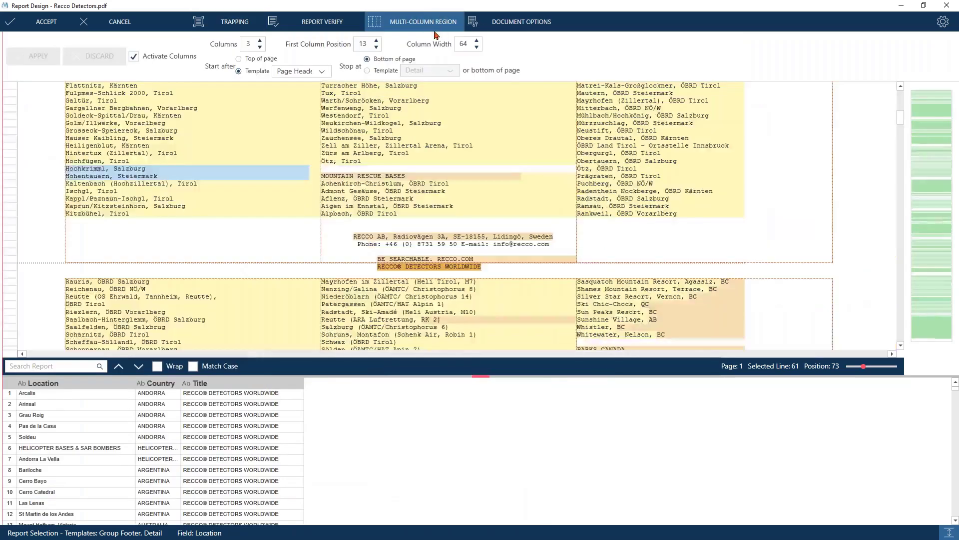
{"action": "left_click", "coordinate": [368, 71]}
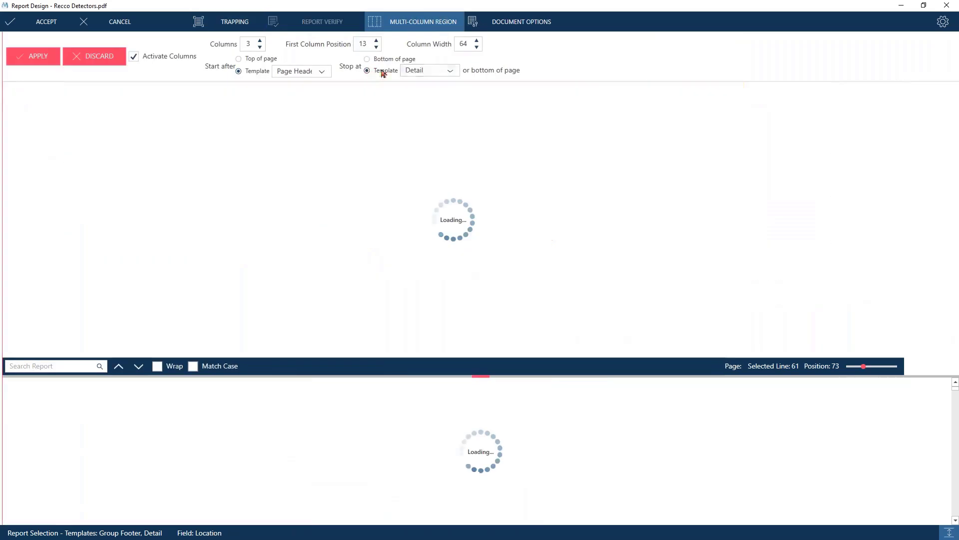
{"action": "left_click", "coordinate": [445, 70]}
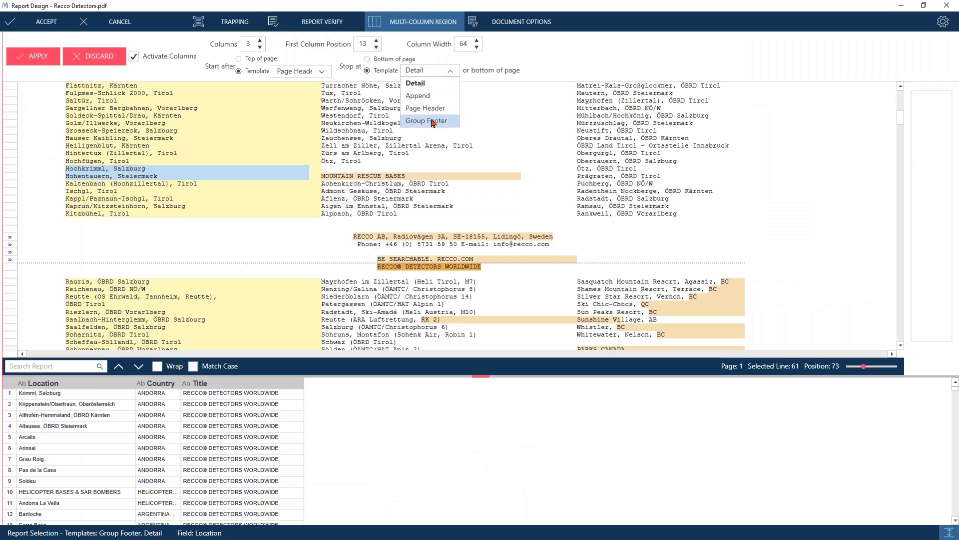
{"action": "left_click", "coordinate": [435, 121]}
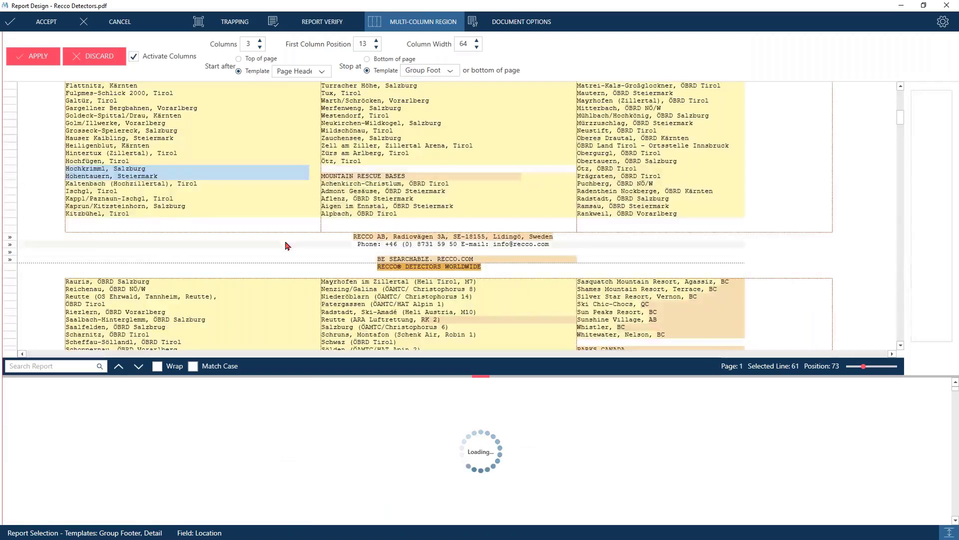
Check where the column region starts and stops around the page header and footer lines, and apply the multi-column region settings
{"action": "left_click", "coordinate": [67, 236]}
{"action": "left_click_drag", "start_coordinate": [67, 237], "coordinate": [825, 235]}
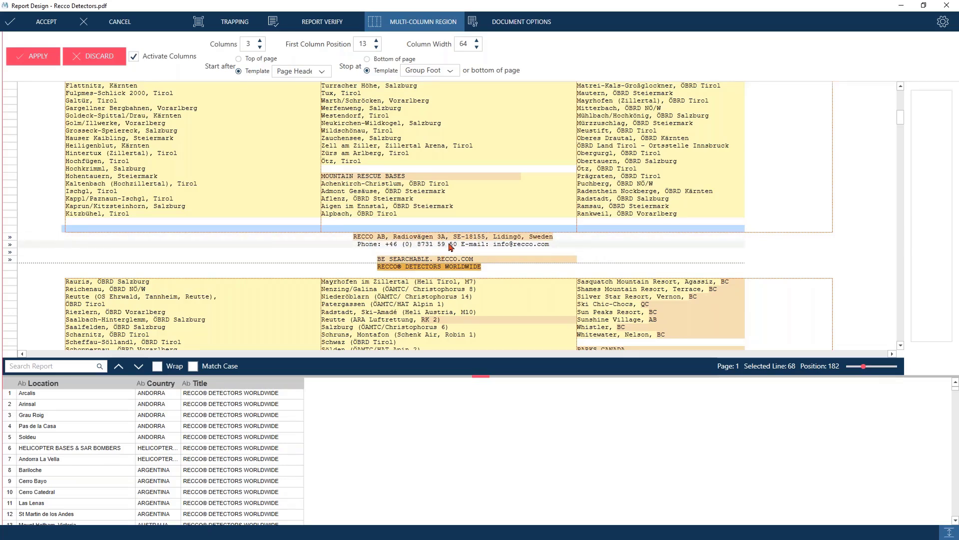
{"action": "scroll", "coordinate": [430, 244], "scroll_direction": "down", "scroll_amount": 1}
{"action": "scroll", "coordinate": [452, 242], "scroll_direction": "up", "scroll_amount": 1}
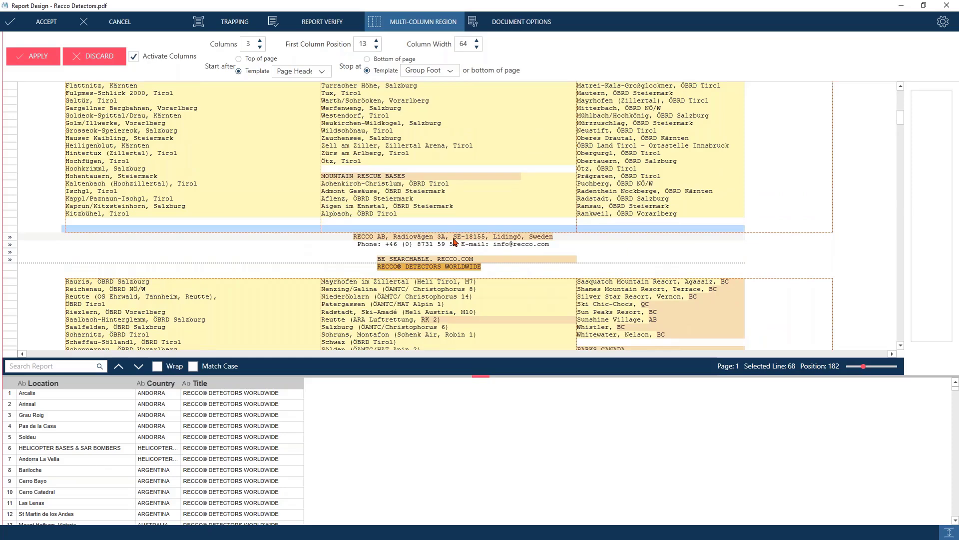
{"action": "scroll", "coordinate": [454, 242], "scroll_direction": "down", "scroll_amount": 1}
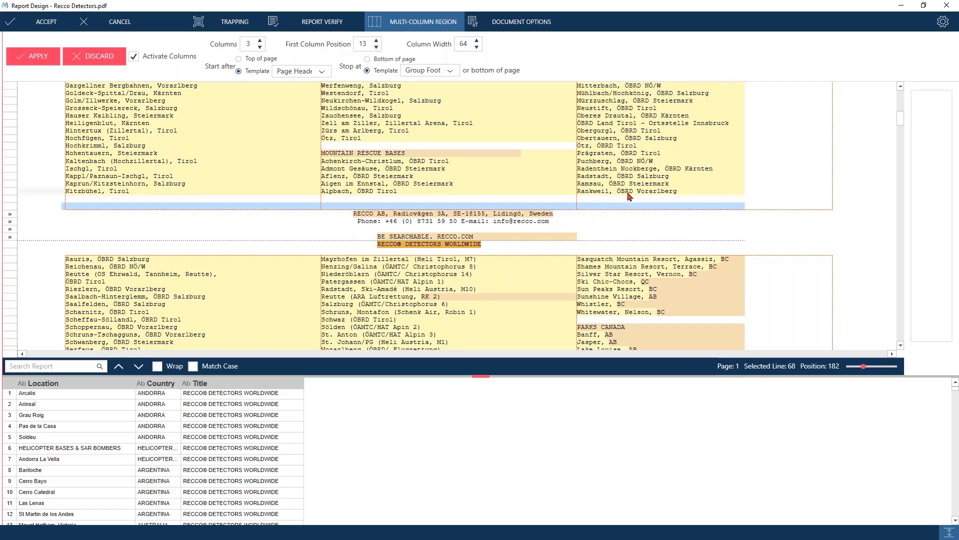
{"action": "scroll", "coordinate": [629, 198], "scroll_direction": "up", "scroll_amount": 1}
{"action": "scroll", "coordinate": [629, 197], "scroll_direction": "up", "scroll_amount": 10}
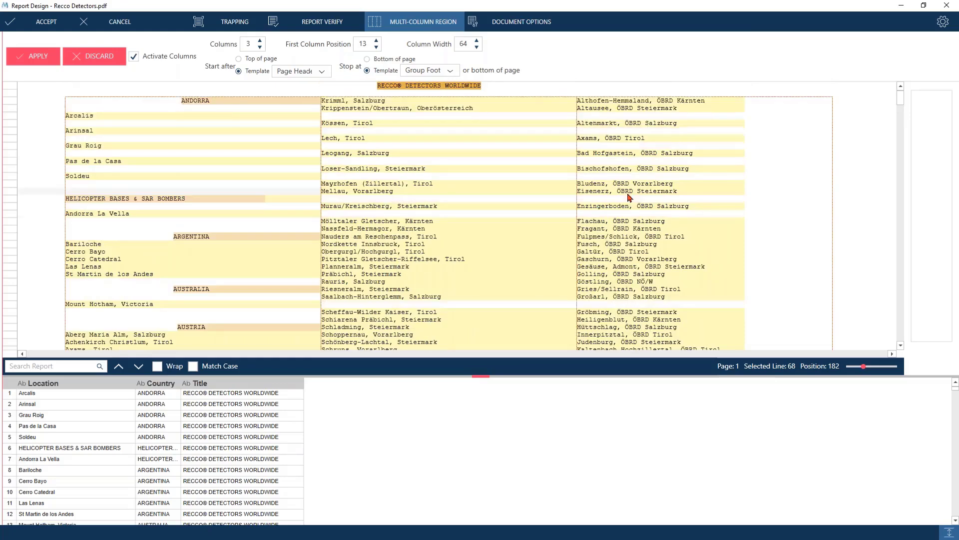
{"action": "left_click", "coordinate": [33, 56]}
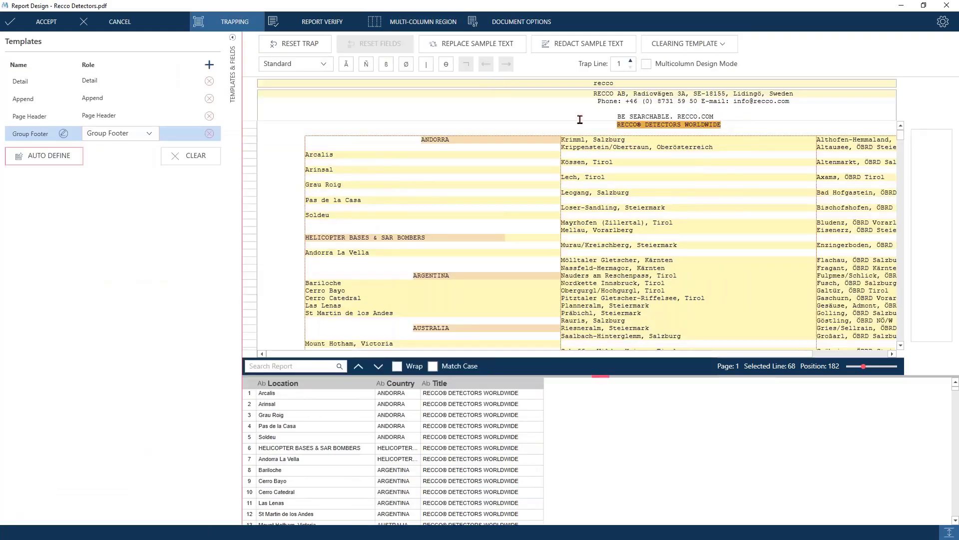
{"action": "scroll", "coordinate": [548, 143], "scroll_direction": "down", "scroll_amount": 10}
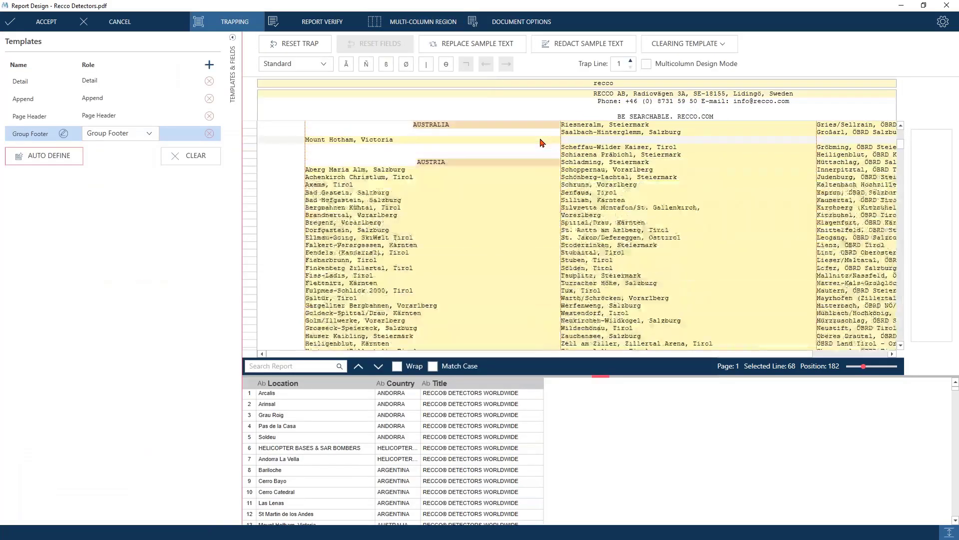
{"action": "scroll", "coordinate": [542, 142], "scroll_direction": "down", "scroll_amount": 1}
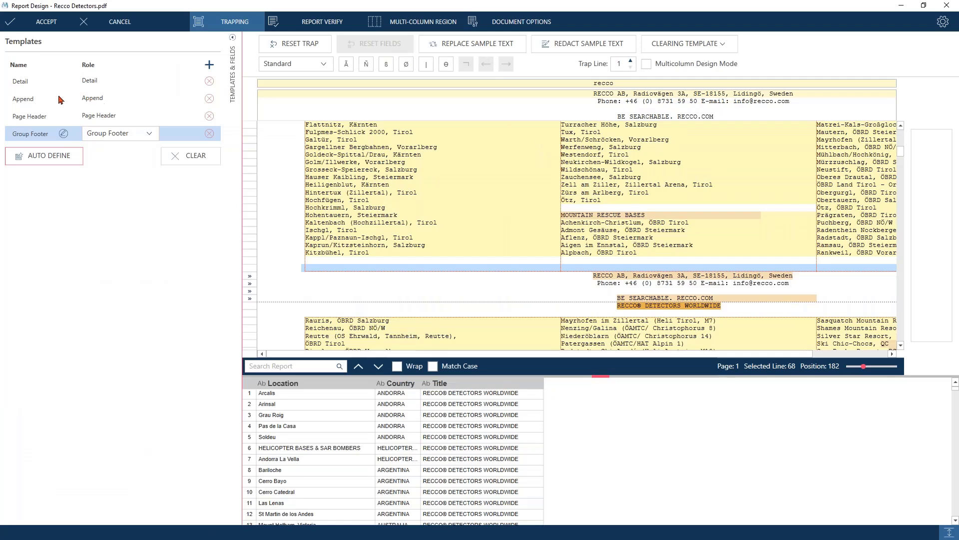